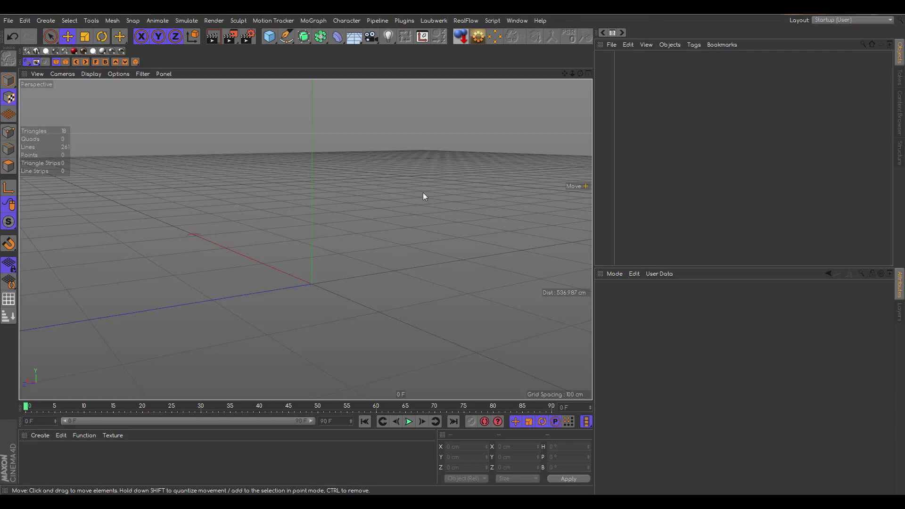
- Add a sphere and a cube primitive to the empty scene
{"action": "left_click", "coordinate": [269, 36]}
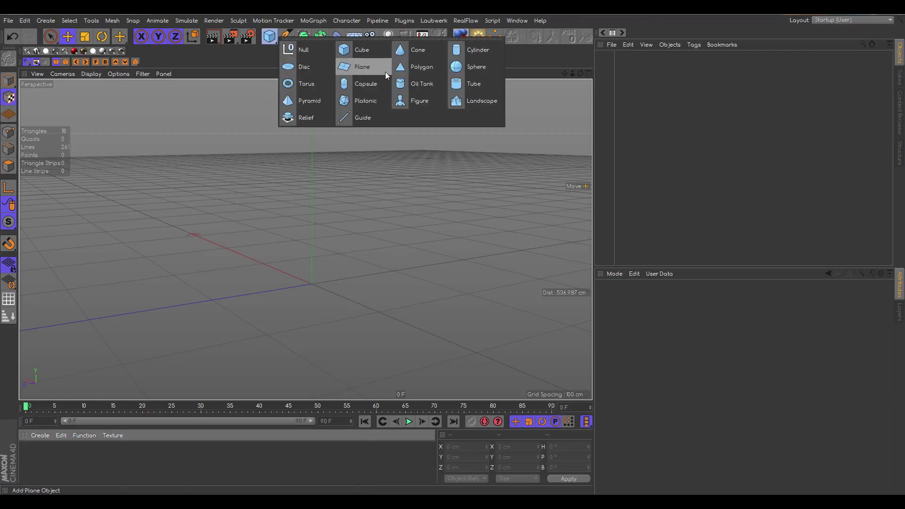
{"action": "left_click", "coordinate": [477, 66]}
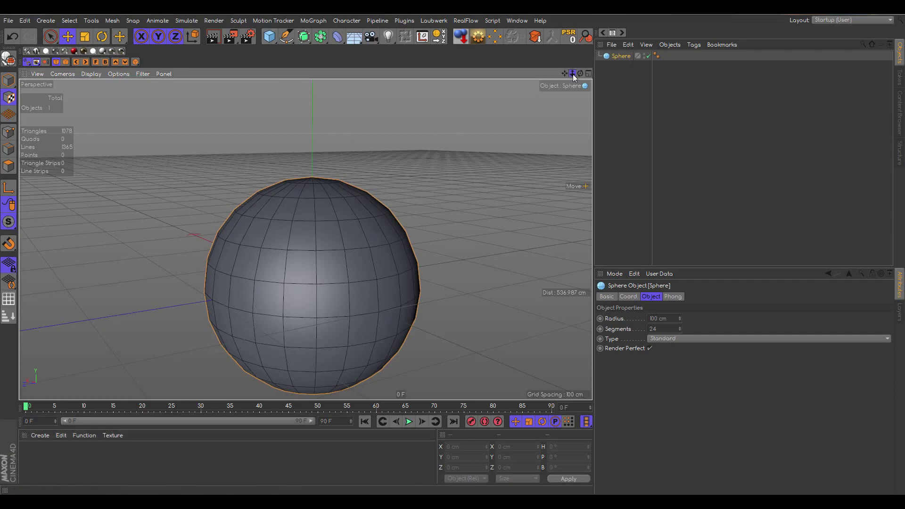
{"action": "left_click_drag", "start_coordinate": [573, 74], "coordinate": [474, 77]}
{"action": "left_click", "coordinate": [270, 37]}
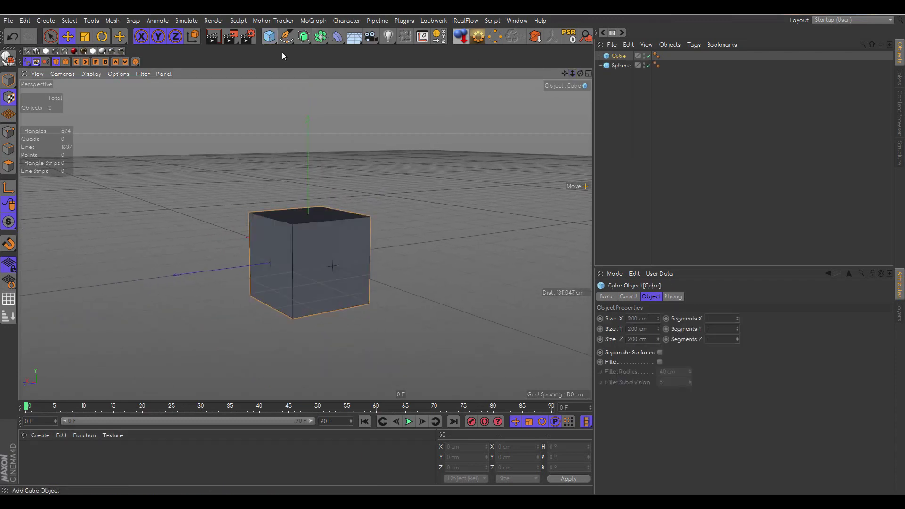
- Move the sphere along the Z axis to about 235 cm so it sits beside the cube
{"action": "left_click", "coordinate": [621, 65]}
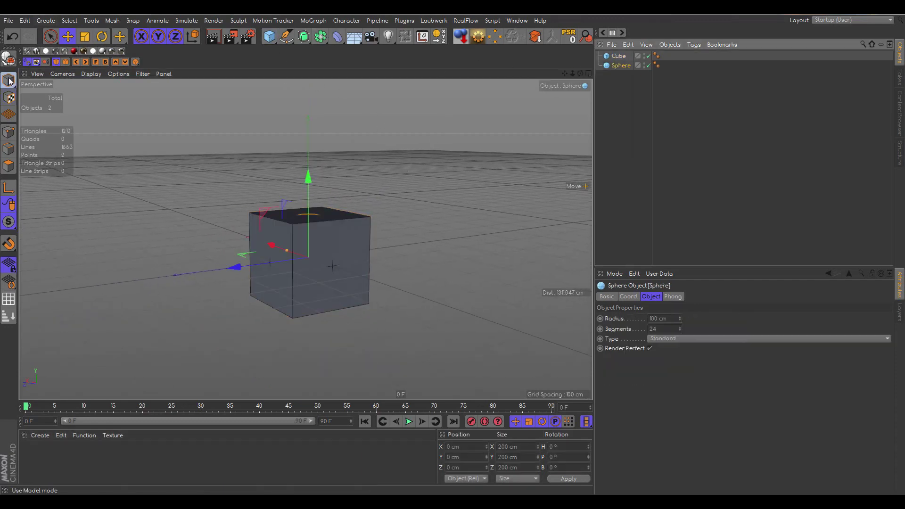
{"action": "left_click_drag", "start_coordinate": [236, 267], "coordinate": [126, 279]}
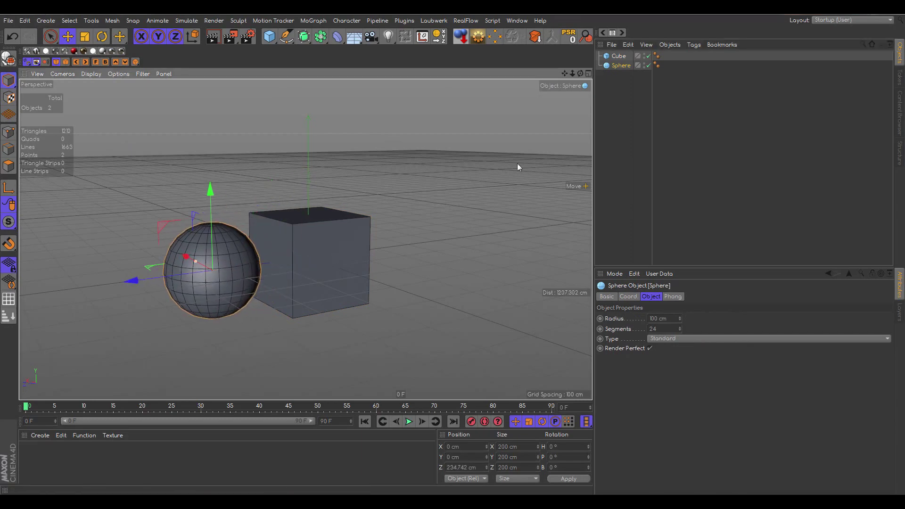
{"action": "left_click_drag", "start_coordinate": [581, 74], "coordinate": [419, 195]}
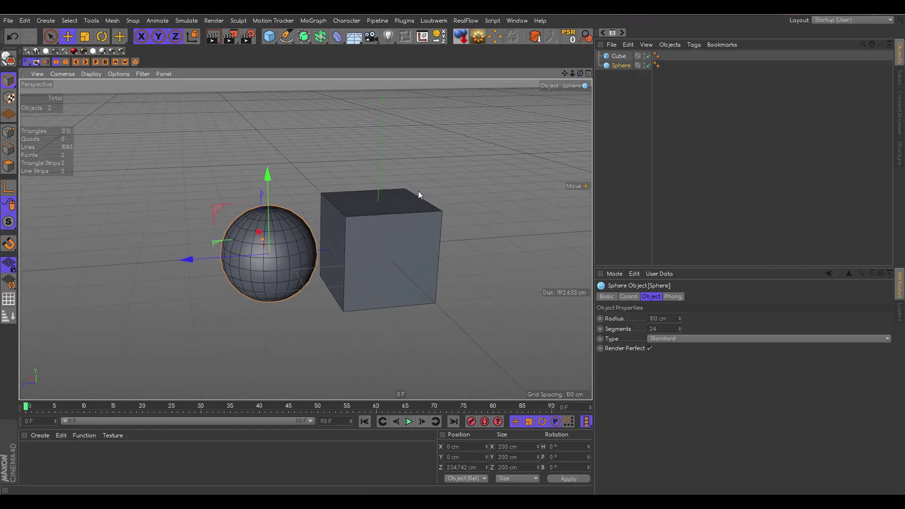
- Create a new material and set its colour to red with 100% saturation and 100% value
{"action": "double_click", "coordinate": [36, 456]}
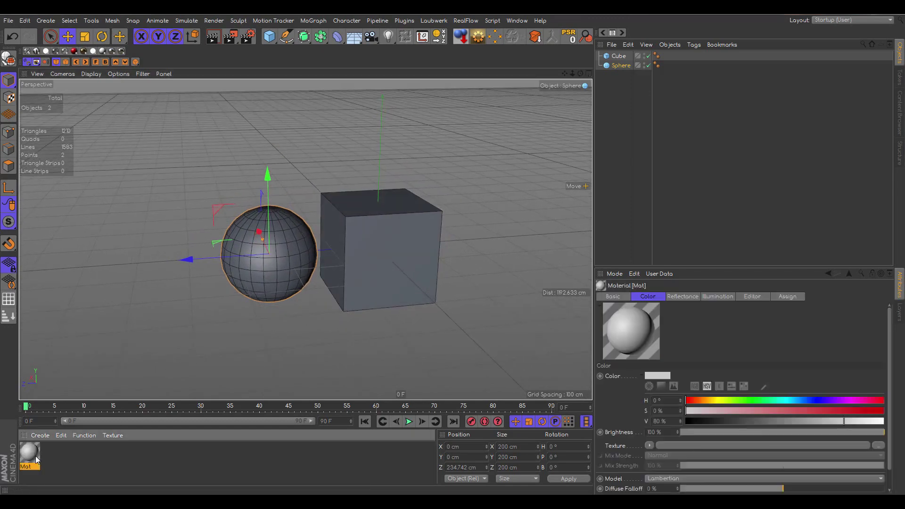
{"action": "double_click", "coordinate": [31, 455]}
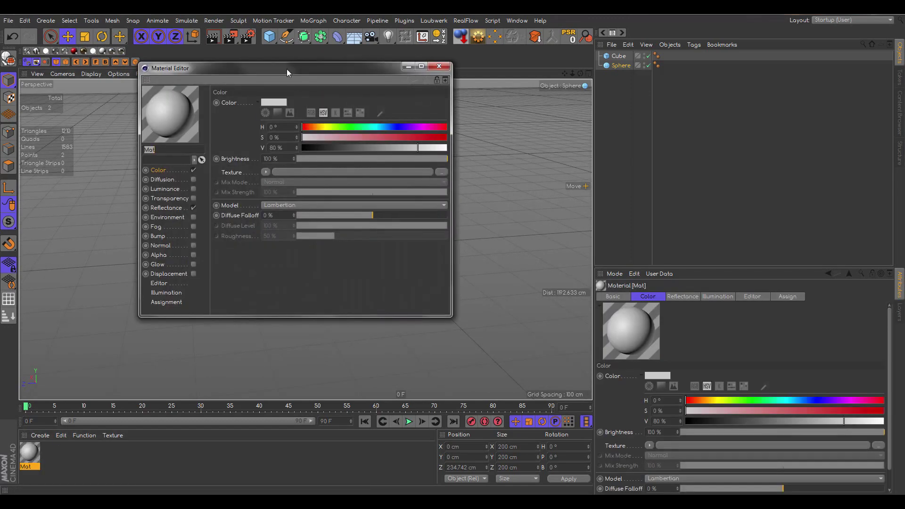
{"action": "left_click_drag", "start_coordinate": [286, 69], "coordinate": [582, 126]}
{"action": "left_click", "coordinate": [567, 162]}
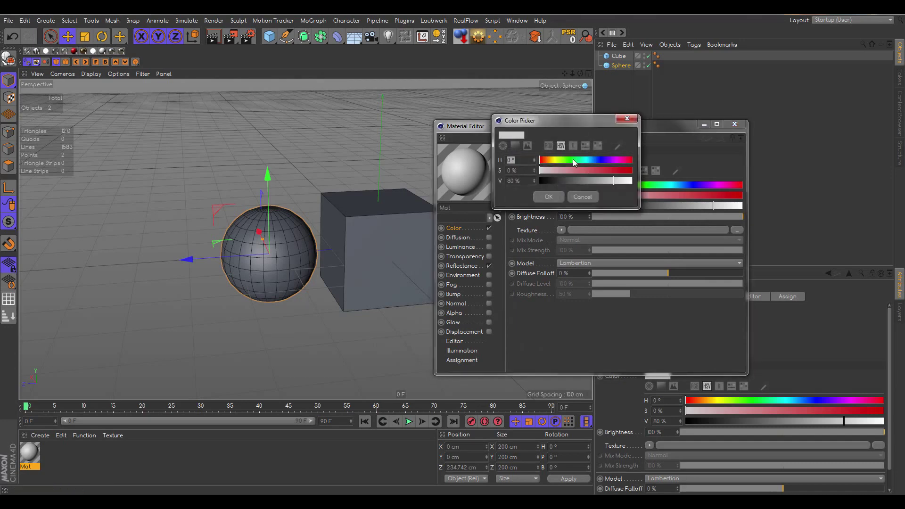
{"action": "left_click_drag", "start_coordinate": [572, 170], "coordinate": [632, 181]}
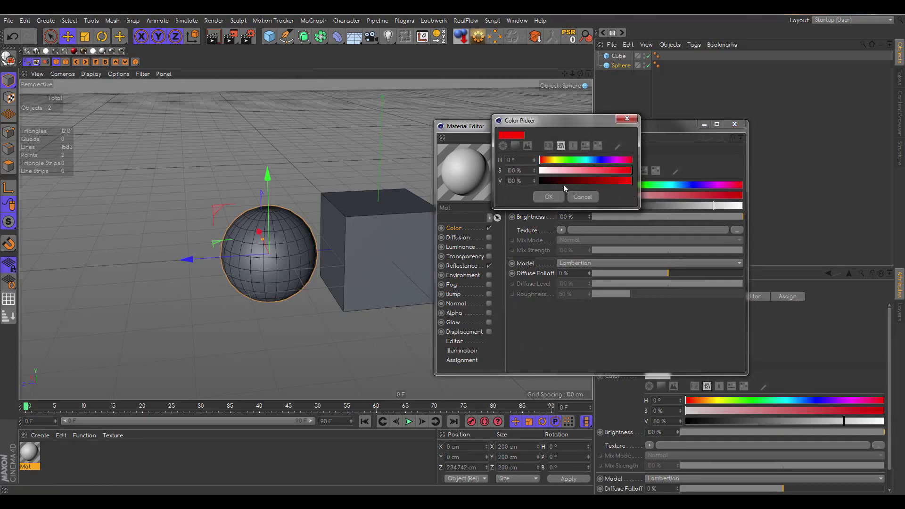
{"action": "left_click", "coordinate": [546, 197]}
{"action": "left_click", "coordinate": [735, 124]}
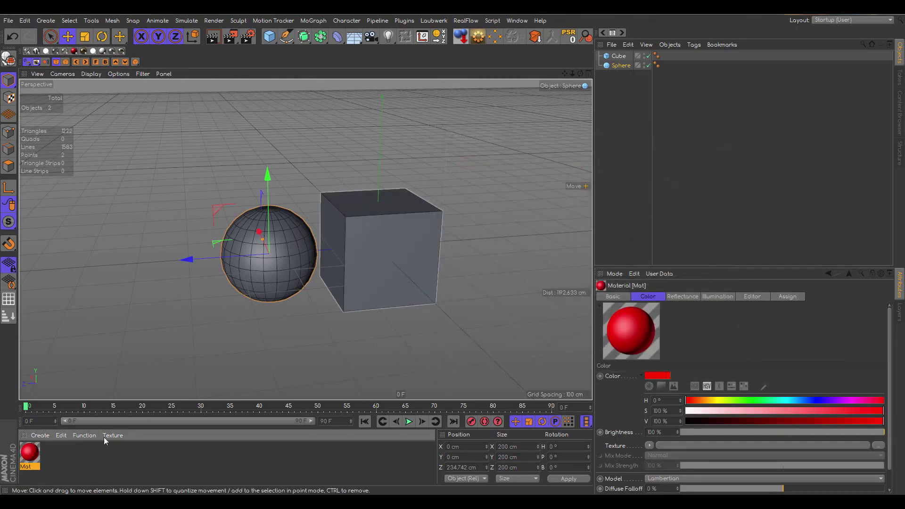
- Apply the red material to both the sphere and the cube
{"action": "left_click_drag", "start_coordinate": [29, 452], "coordinate": [287, 252]}
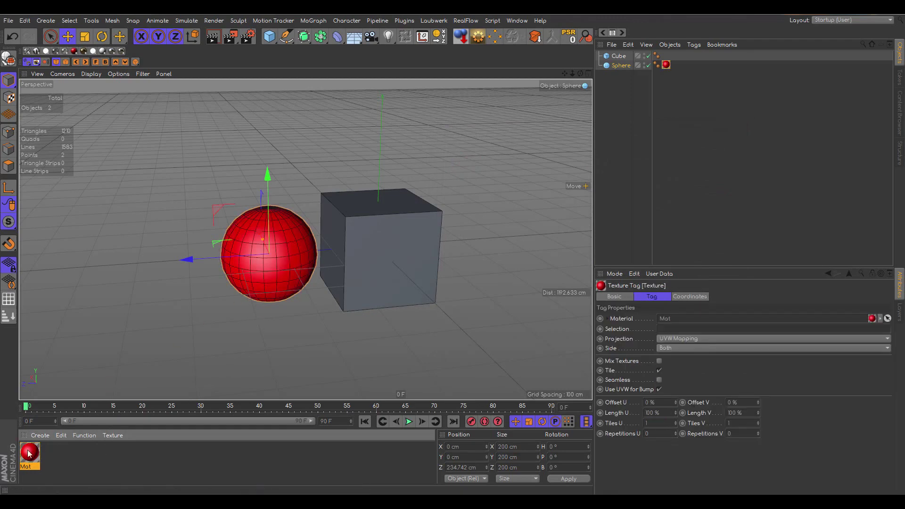
{"action": "left_click_drag", "start_coordinate": [313, 286], "coordinate": [406, 287]}
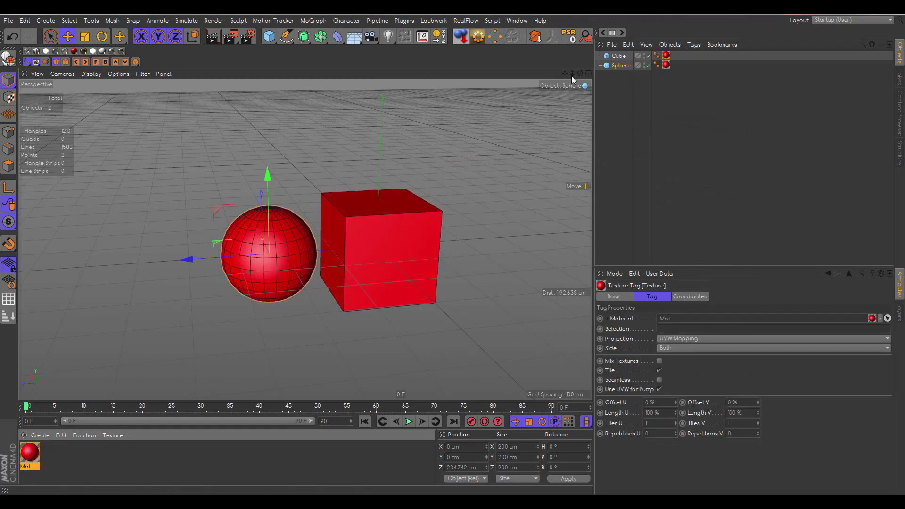
{"action": "left_click_drag", "start_coordinate": [565, 74], "coordinate": [619, 73]}
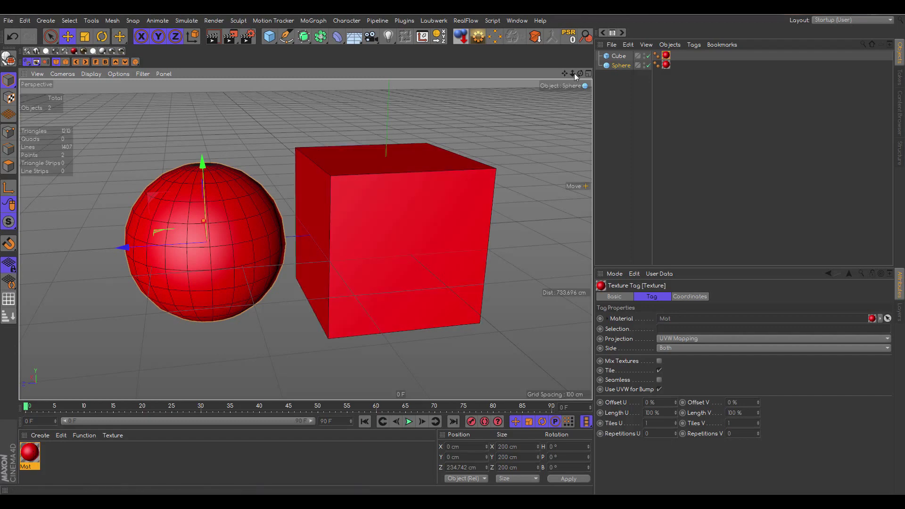
{"action": "left_click_drag", "start_coordinate": [581, 73], "coordinate": [550, 106]}
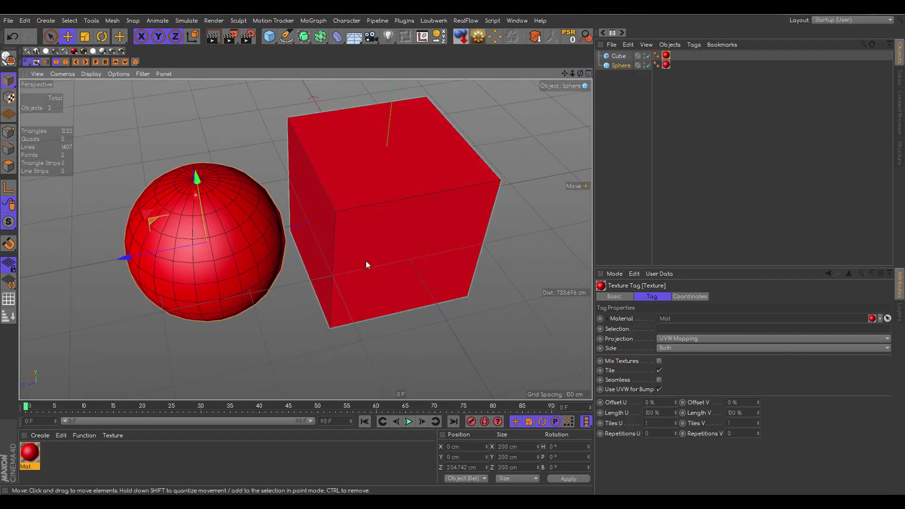
{"action": "mouse_move", "coordinate": [581, 73]}
{"action": "left_mouse_down"}
{"action": "mouse_move", "coordinate": [568, 42]}
{"action": "mouse_move", "coordinate": [582, 17]}
{"action": "mouse_move", "coordinate": [599, 77]}
{"action": "mouse_move", "coordinate": [584, 81]}
{"action": "mouse_move", "coordinate": [587, 88]}
{"action": "left_mouse_up"}
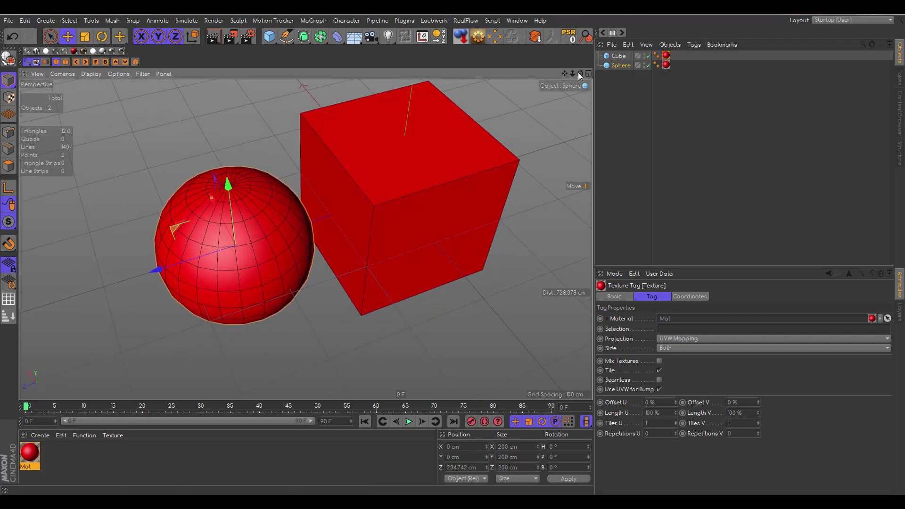
{"action": "mouse_move", "coordinate": [581, 74]}
{"action": "left_mouse_down"}
{"action": "mouse_move", "coordinate": [579, 52]}
{"action": "mouse_move", "coordinate": [576, 81]}
{"action": "left_mouse_up"}
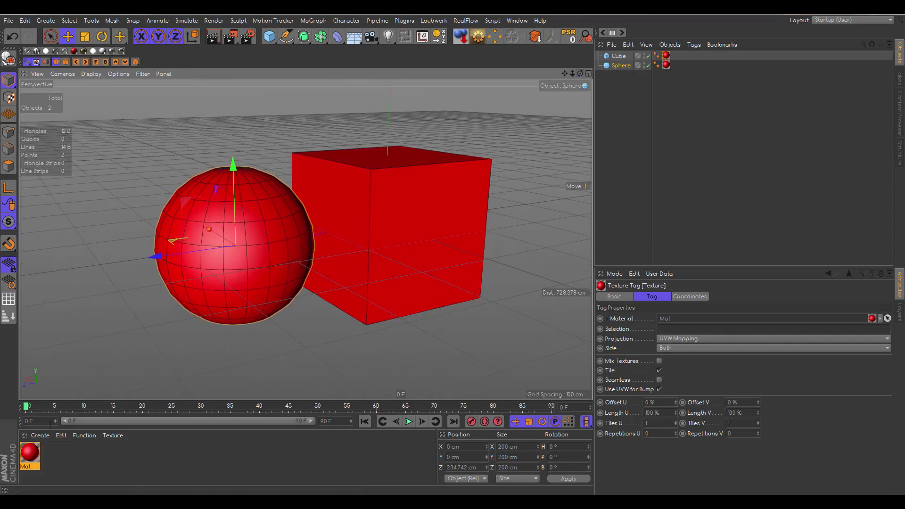
- Load the Checkerboard surface shader as the texture of the material's Color channel
{"action": "double_click", "coordinate": [31, 453]}
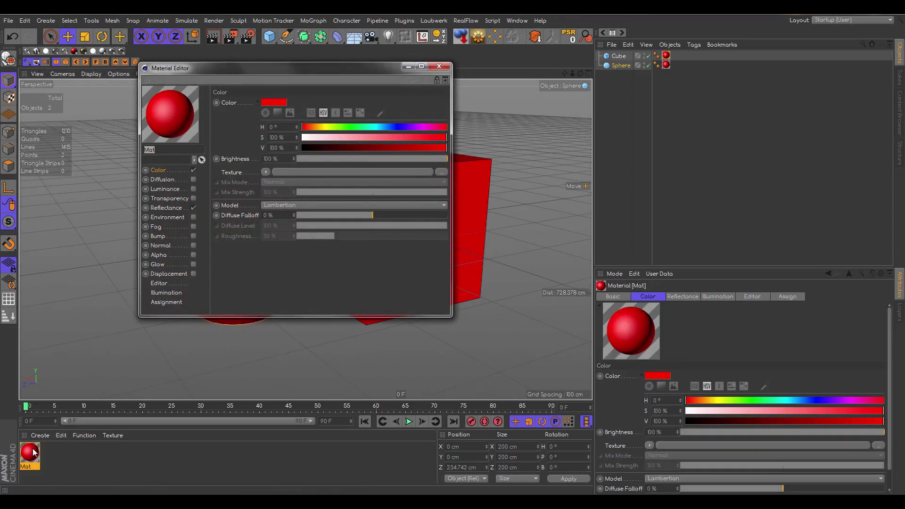
{"action": "left_click", "coordinate": [161, 172]}
{"action": "left_click", "coordinate": [265, 172]}
{"action": "mouse_move", "coordinate": [275, 373]}
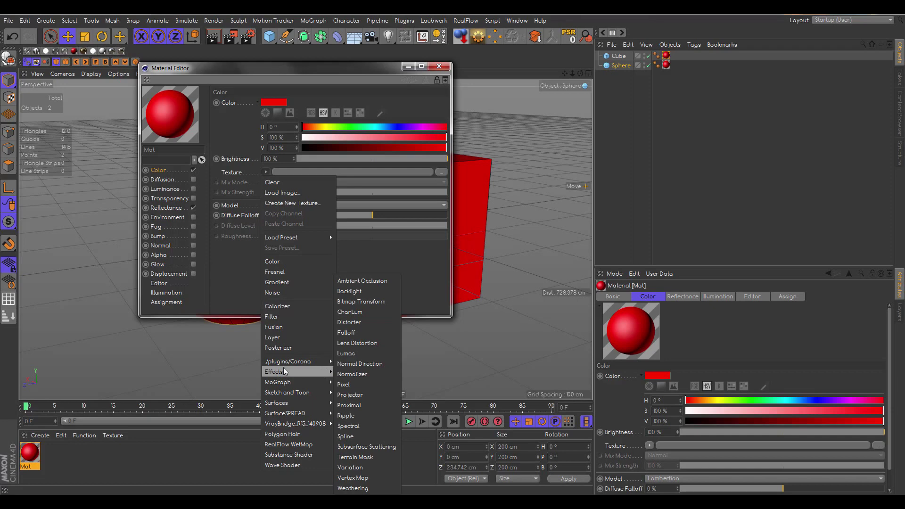
{"action": "mouse_move", "coordinate": [277, 402]}
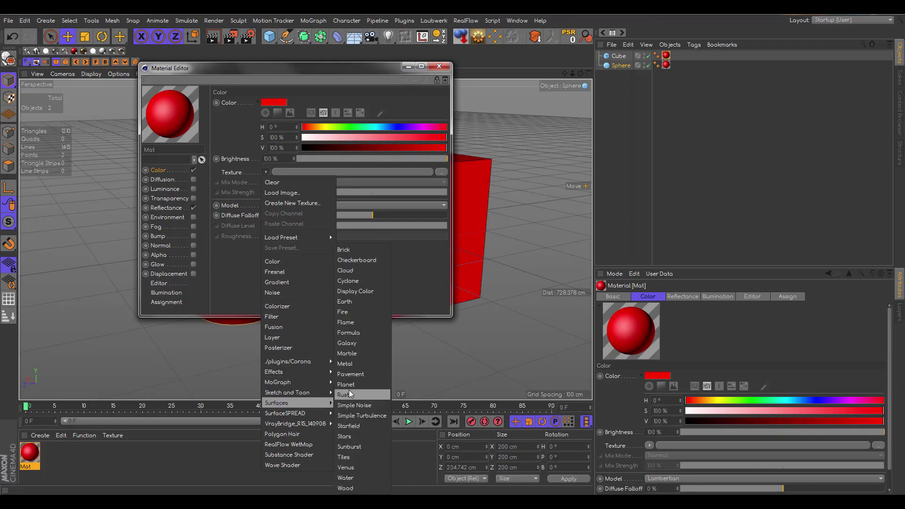
{"action": "left_click", "coordinate": [367, 260]}
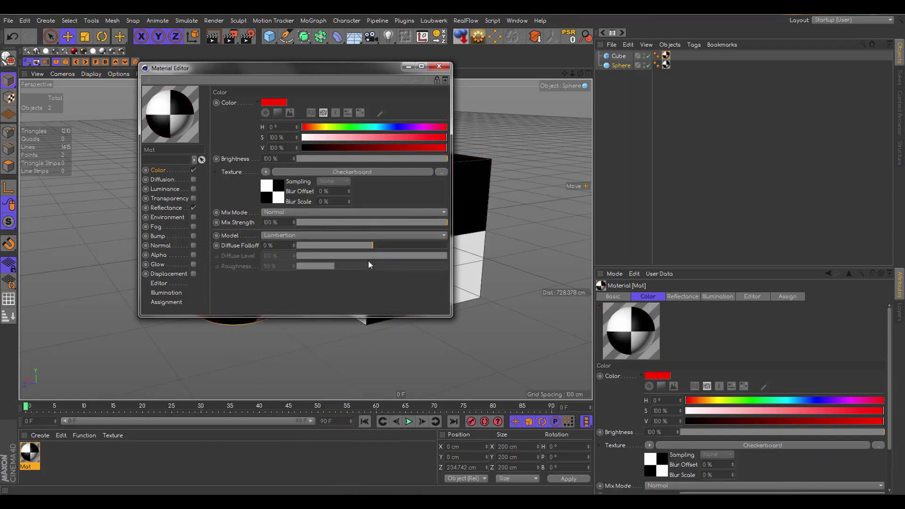
{"action": "left_click", "coordinate": [439, 66]}
- Examine from several angles how the checkerboard pattern wraps around the sphere and the cube
{"action": "left_click_drag", "start_coordinate": [581, 73], "coordinate": [560, 27]}
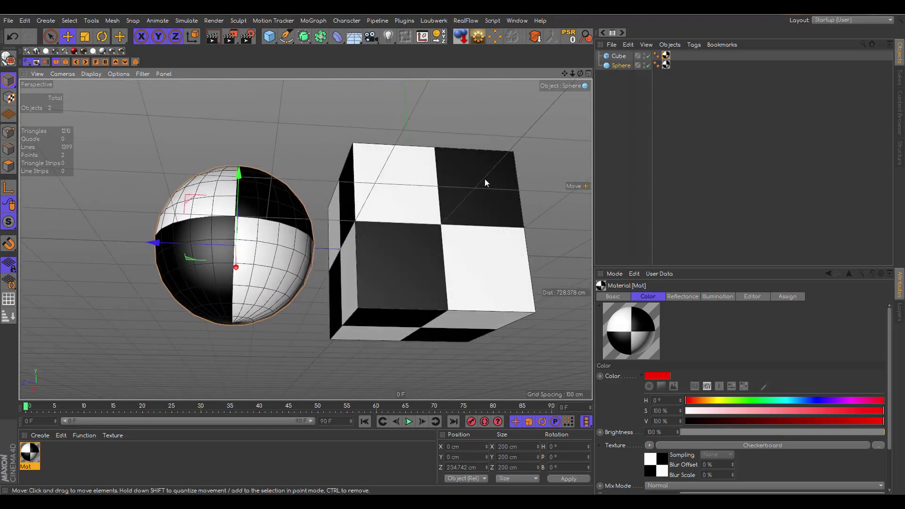
{"action": "left_click_drag", "start_coordinate": [580, 73], "coordinate": [574, 62]}
{"action": "left_click_drag", "start_coordinate": [235, 246], "coordinate": [399, 143], "text": "alt"}
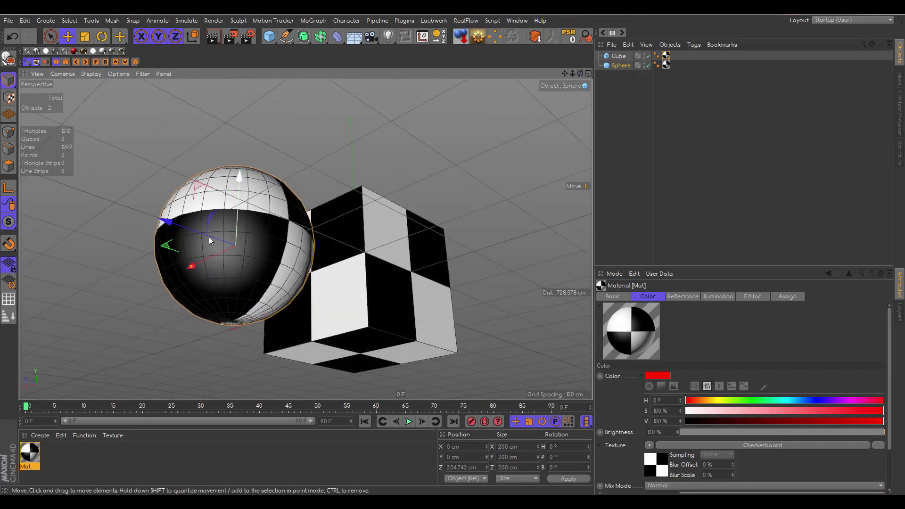
{"action": "left_click_drag", "start_coordinate": [581, 73], "coordinate": [351, 316]}
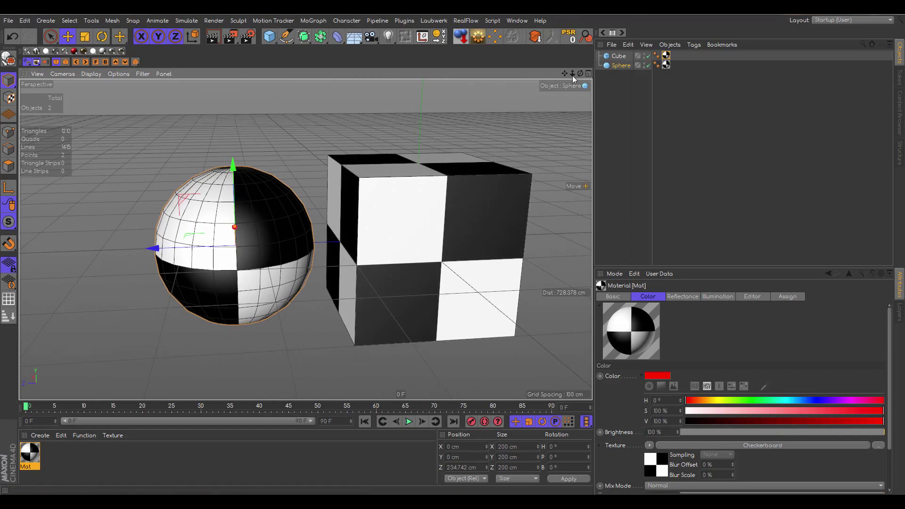
{"action": "left_click_drag", "start_coordinate": [572, 74], "coordinate": [330, 180]}
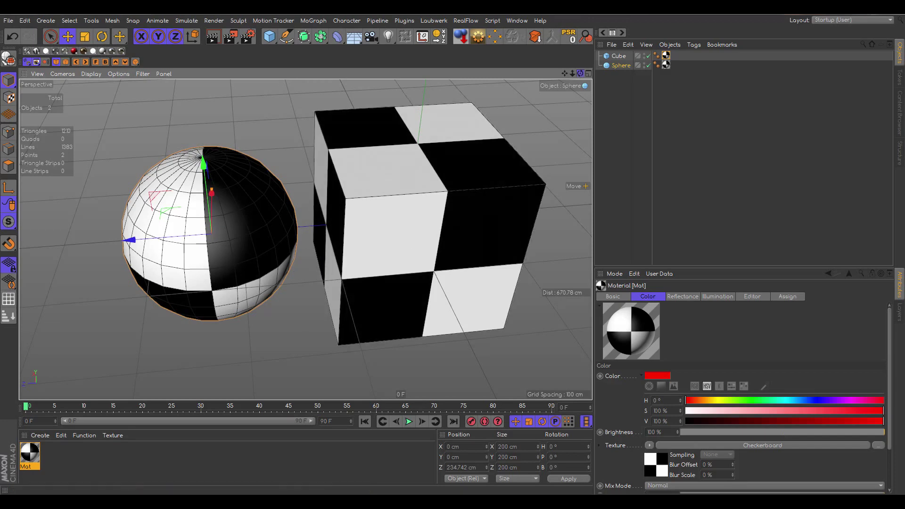
{"action": "left_click_drag", "start_coordinate": [580, 74], "coordinate": [580, 54]}
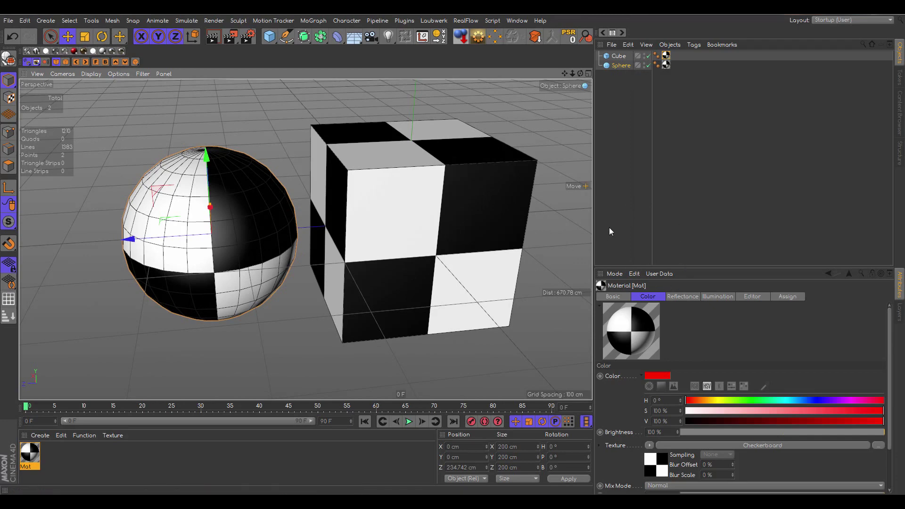
- Check the projection options available in the sphere's texture tag
{"action": "left_click", "coordinate": [667, 65]}
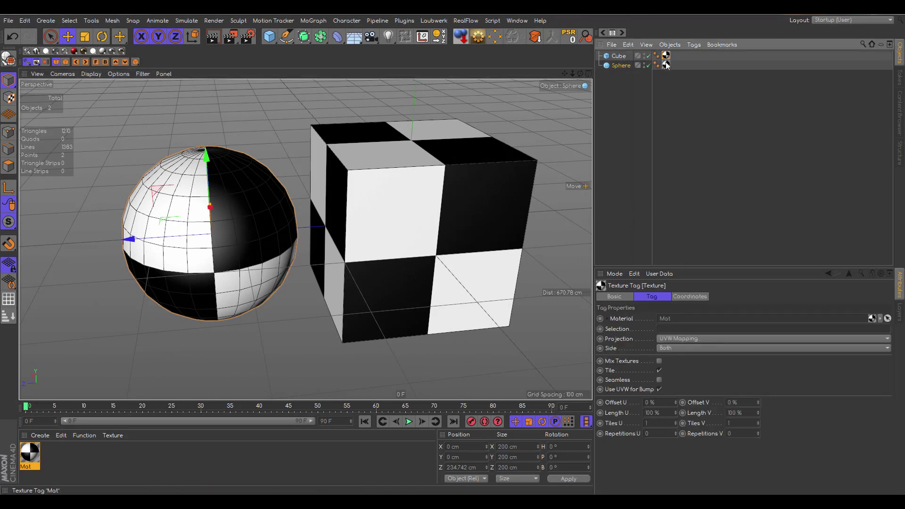
{"action": "left_click", "coordinate": [667, 66]}
{"action": "left_click", "coordinate": [674, 339]}
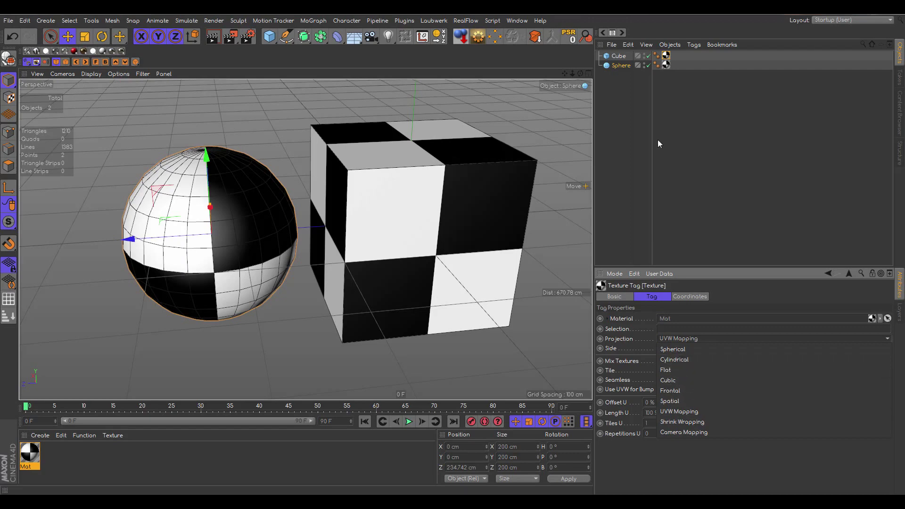
- Set the projection of the cube's texture tag to Cubic
{"action": "left_click", "coordinate": [668, 54]}
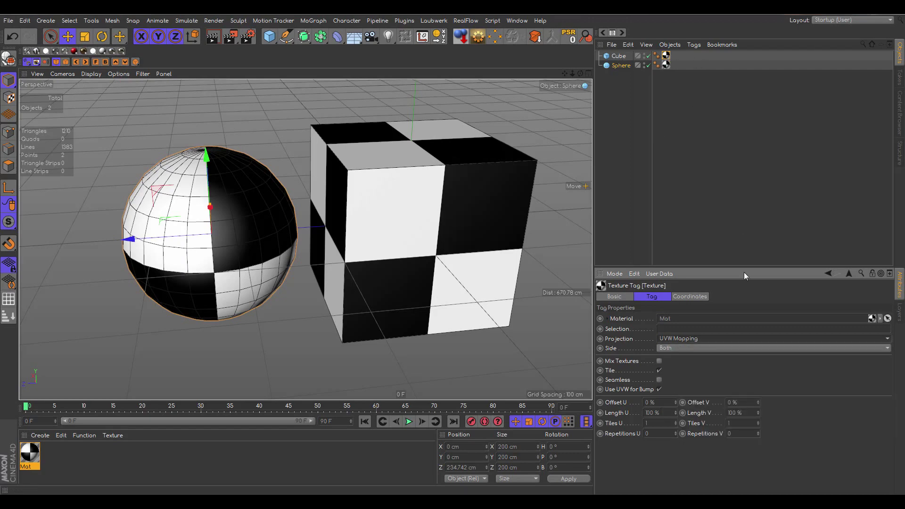
{"action": "left_click", "coordinate": [686, 340]}
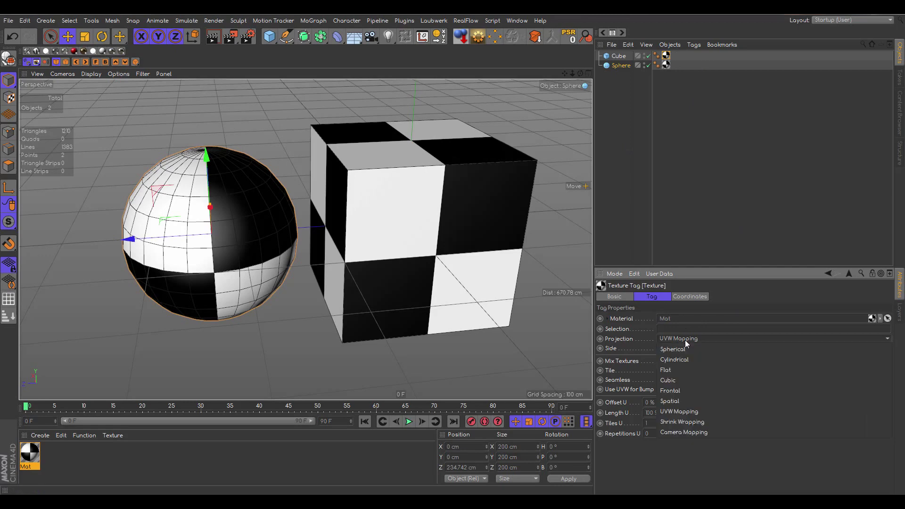
{"action": "left_click", "coordinate": [675, 378]}
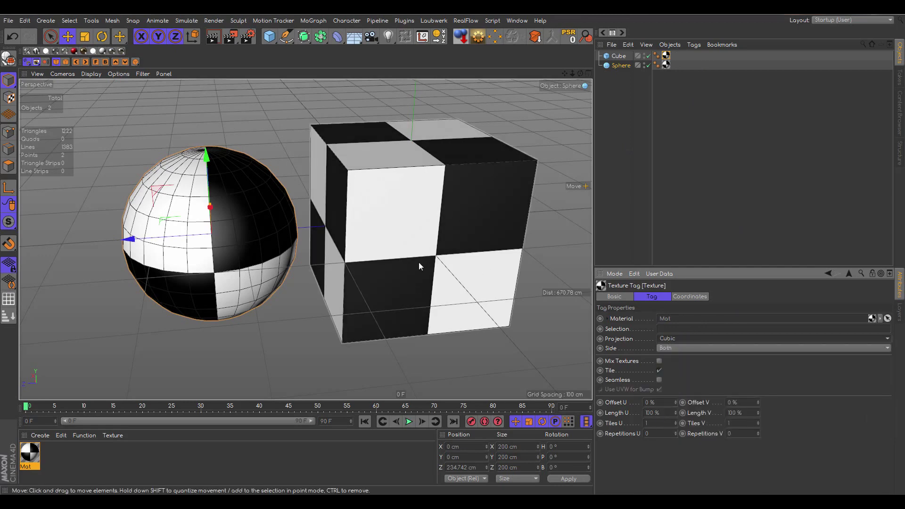
{"action": "double_click", "coordinate": [30, 456]}
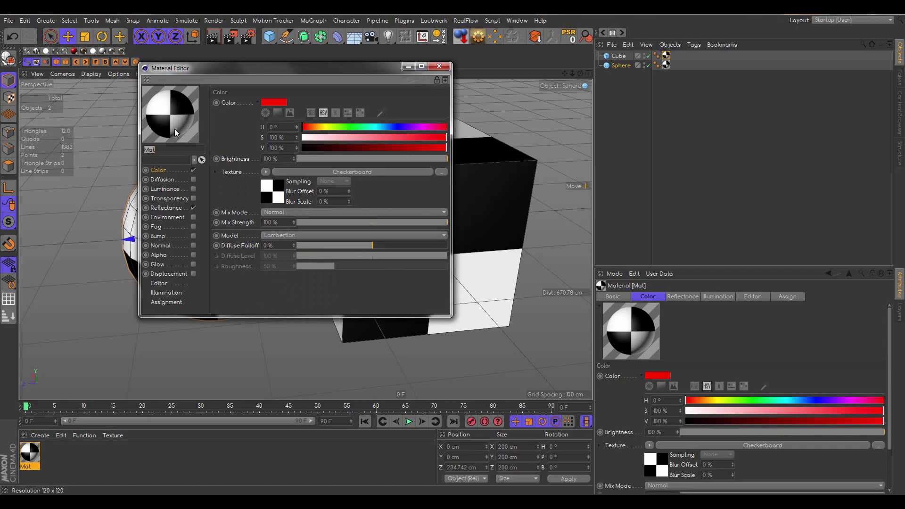
{"action": "left_click", "coordinate": [439, 66]}
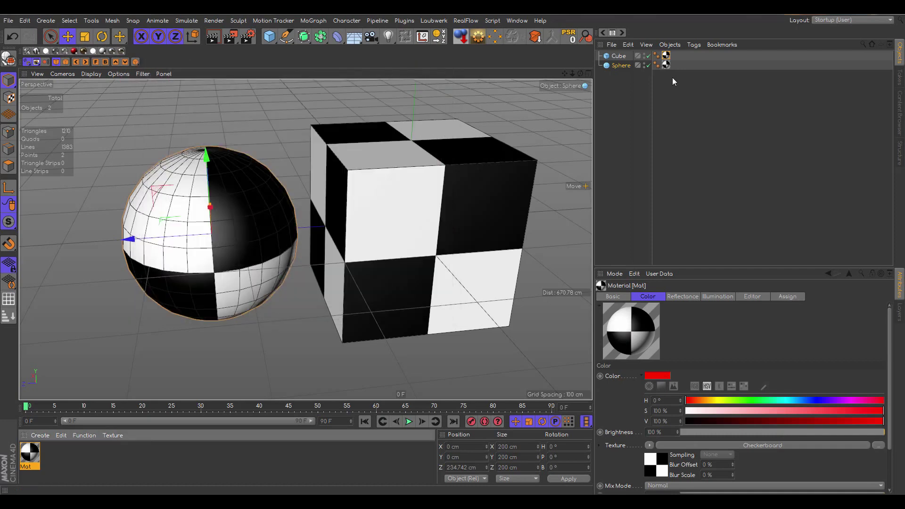
- Set Tiles U and Tiles V of the cube's texture tag to 2
{"action": "left_click", "coordinate": [667, 56]}
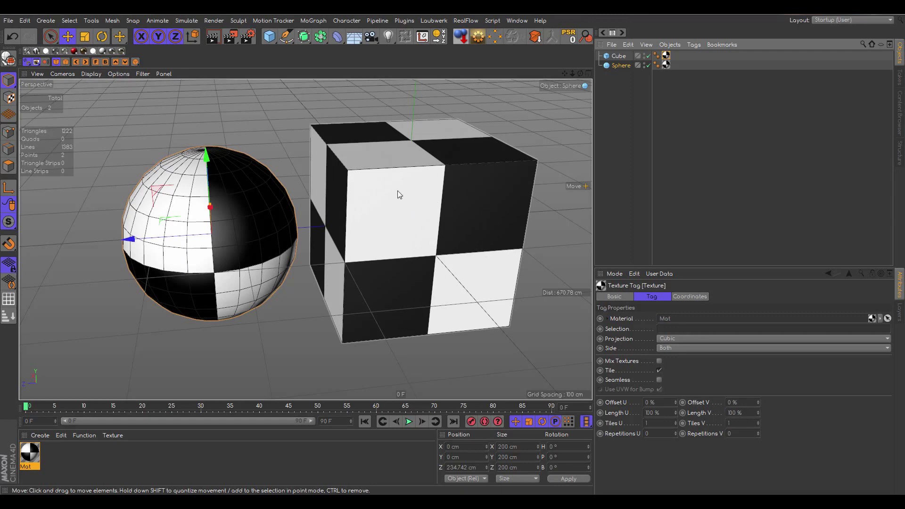
{"action": "left_click", "coordinate": [648, 423]}
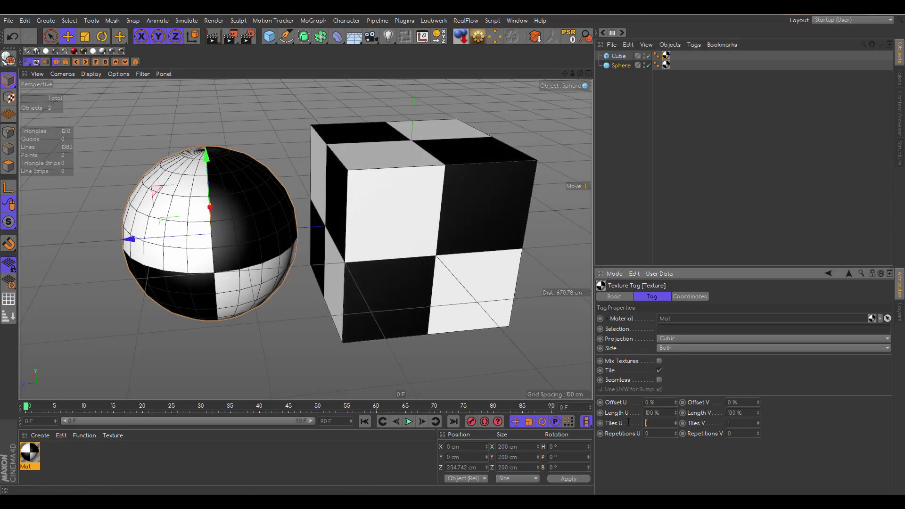
{"action": "double_click", "coordinate": [747, 423]}
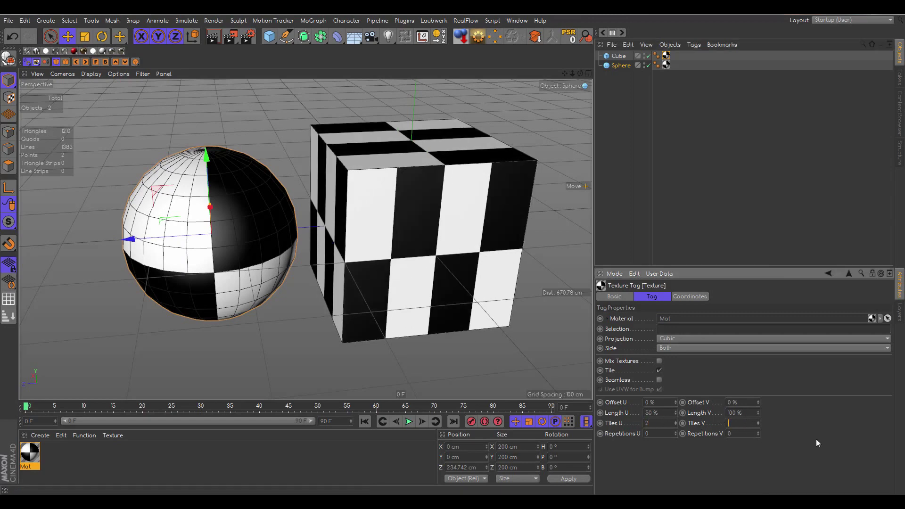
{"action": "type", "text": "2"}
{"action": "left_click", "coordinate": [812, 440]}
{"action": "left_click_drag", "start_coordinate": [581, 74], "coordinate": [579, 73]}
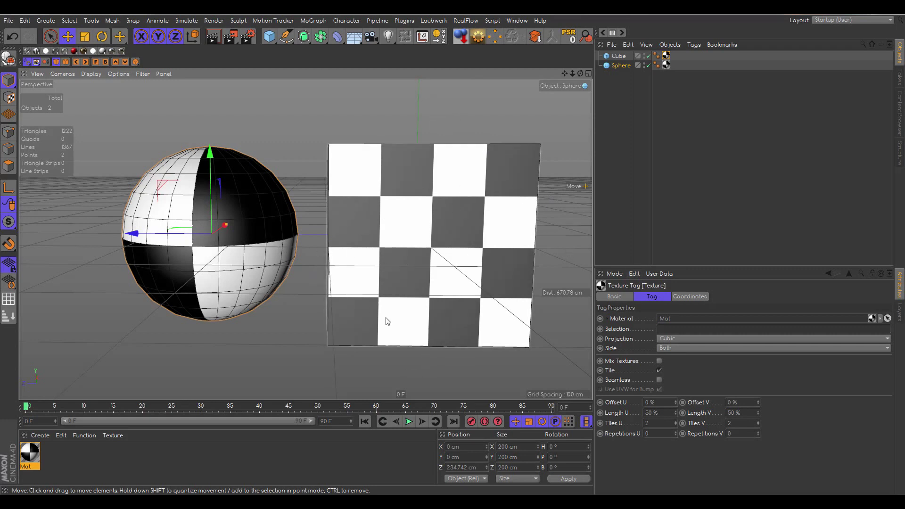
{"action": "left_click_drag", "start_coordinate": [661, 423], "coordinate": [642, 432]}
{"action": "key", "text": "Tab"}
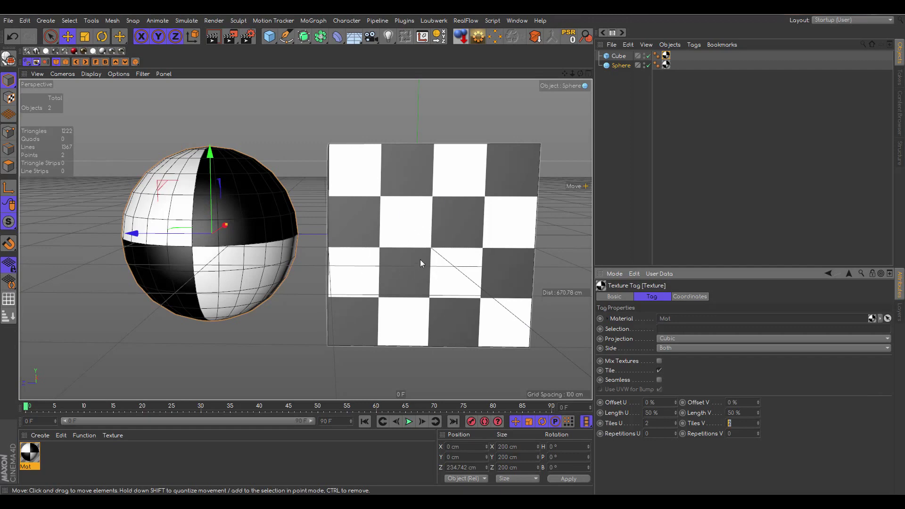
{"action": "left_click_drag", "start_coordinate": [581, 74], "coordinate": [602, 116]}
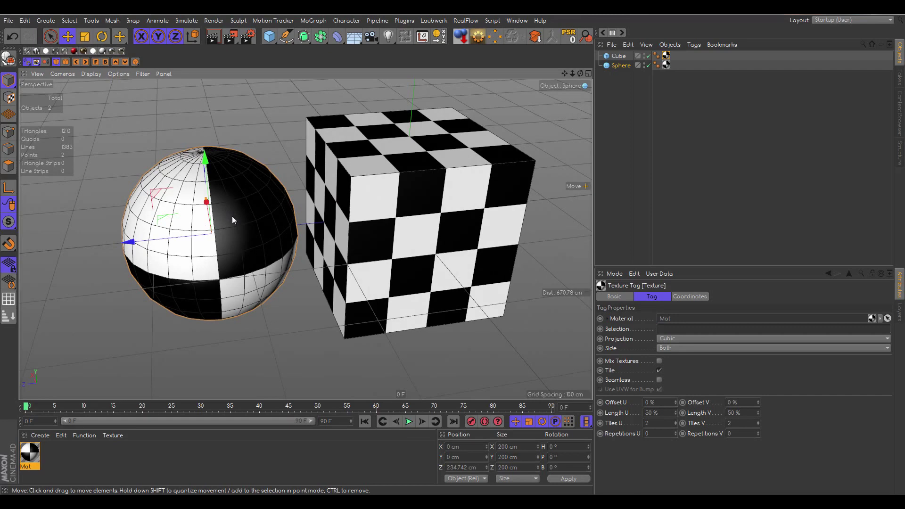
- Try the Cubic projection on the sphere's texture tag and examine the checkerboard pattern from several angles
{"action": "left_click", "coordinate": [666, 66]}
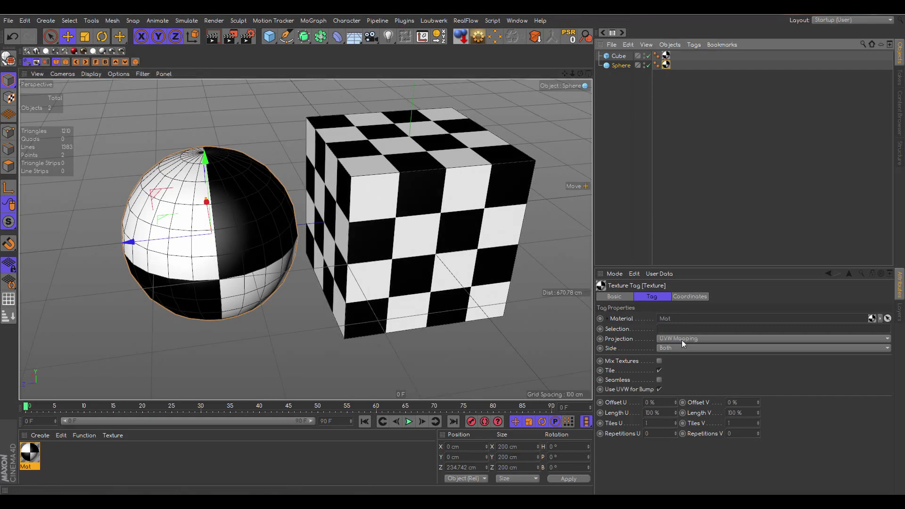
{"action": "left_click", "coordinate": [681, 340]}
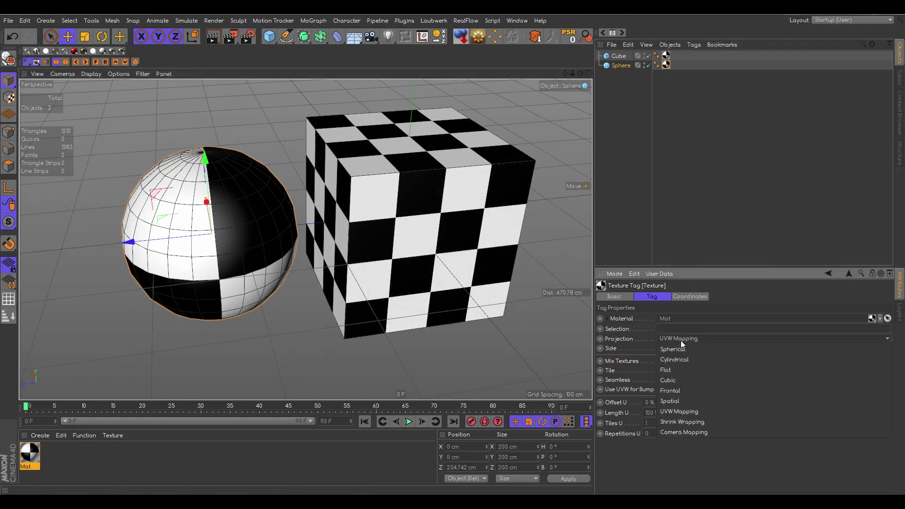
{"action": "left_click", "coordinate": [680, 380]}
{"action": "left_click_drag", "start_coordinate": [581, 73], "coordinate": [578, 165]}
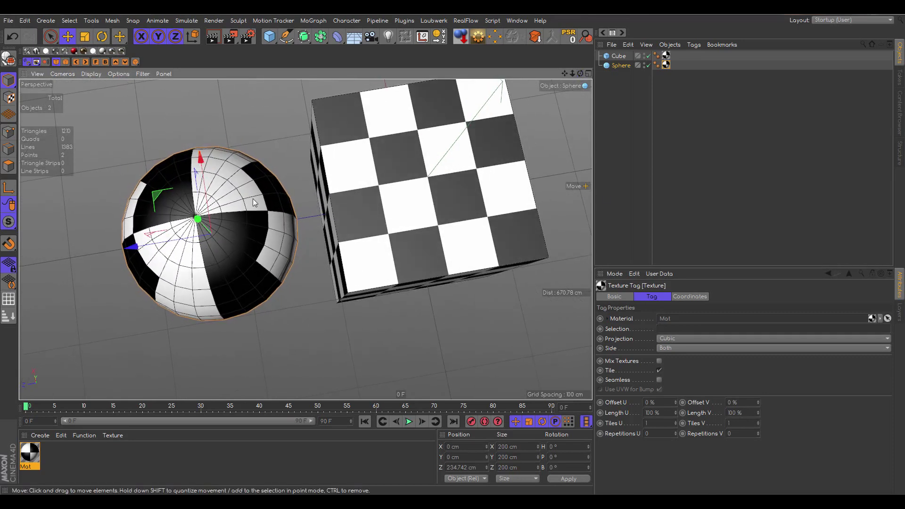
{"action": "left_click_drag", "start_coordinate": [582, 74], "coordinate": [528, 94]}
{"action": "mouse_move", "coordinate": [476, 165]}
{"action": "left_mouse_down", "text": "alt"}
{"action": "mouse_move", "coordinate": [493, 161]}
{"action": "mouse_move", "coordinate": [483, 153]}
{"action": "left_mouse_up", "text": "alt"}
{"action": "right_click_drag", "start_coordinate": [483, 154], "coordinate": [440, 161], "text": "alt"}
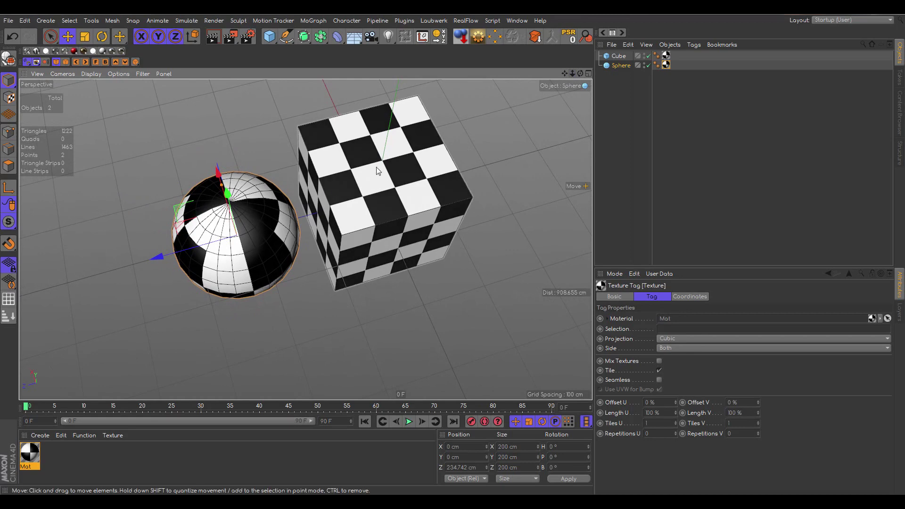
{"action": "left_click_drag", "start_coordinate": [581, 74], "coordinate": [543, 97]}
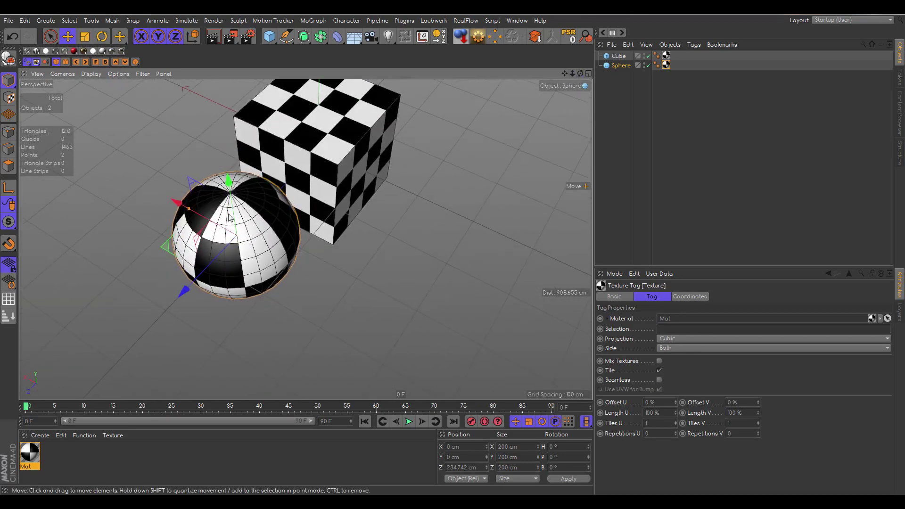
{"action": "left_click_drag", "start_coordinate": [581, 73], "coordinate": [541, 41]}
{"action": "left_click_drag", "start_coordinate": [566, 75], "coordinate": [577, 113]}
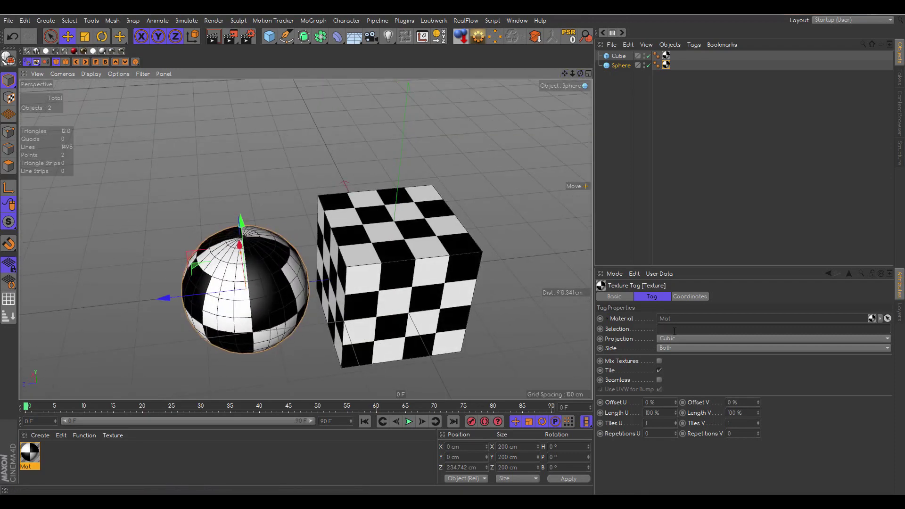
- Set the projection of the sphere's texture tag to Spherical
{"action": "left_click", "coordinate": [622, 66]}
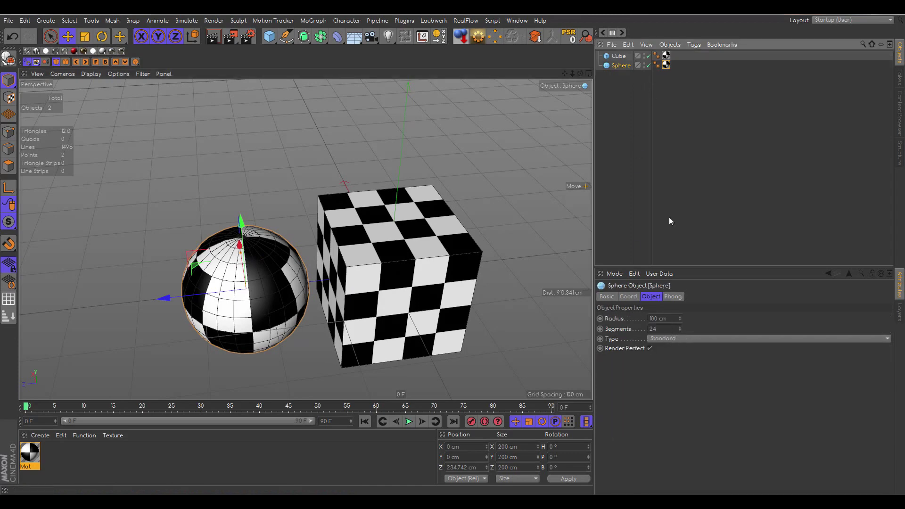
{"action": "left_click", "coordinate": [667, 65]}
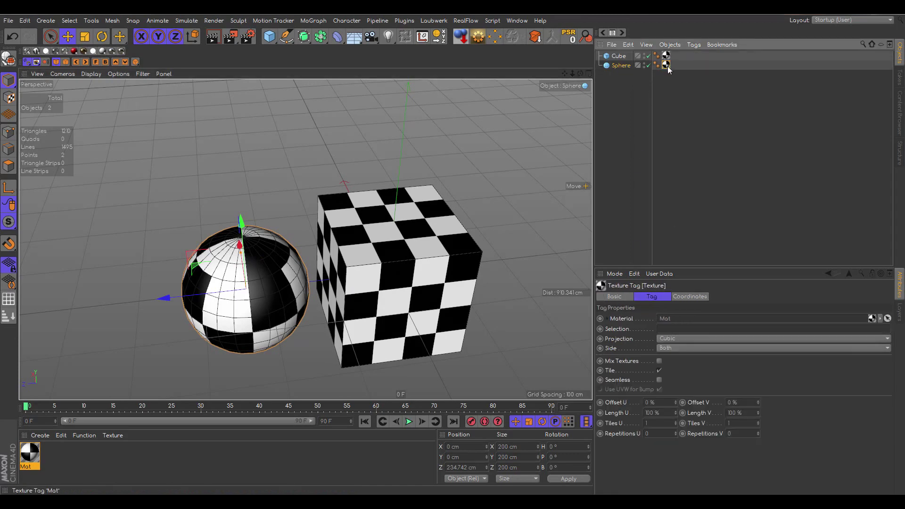
{"action": "left_click", "coordinate": [666, 338]}
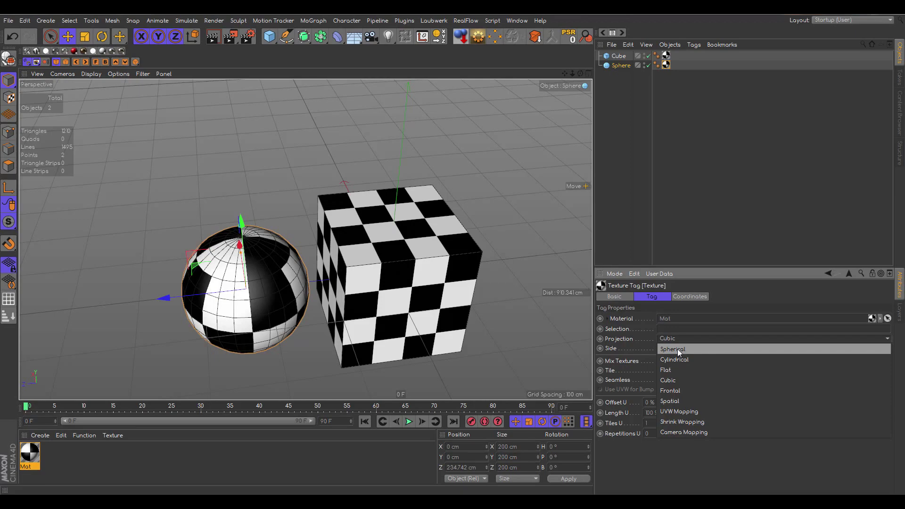
{"action": "left_click", "coordinate": [678, 349]}
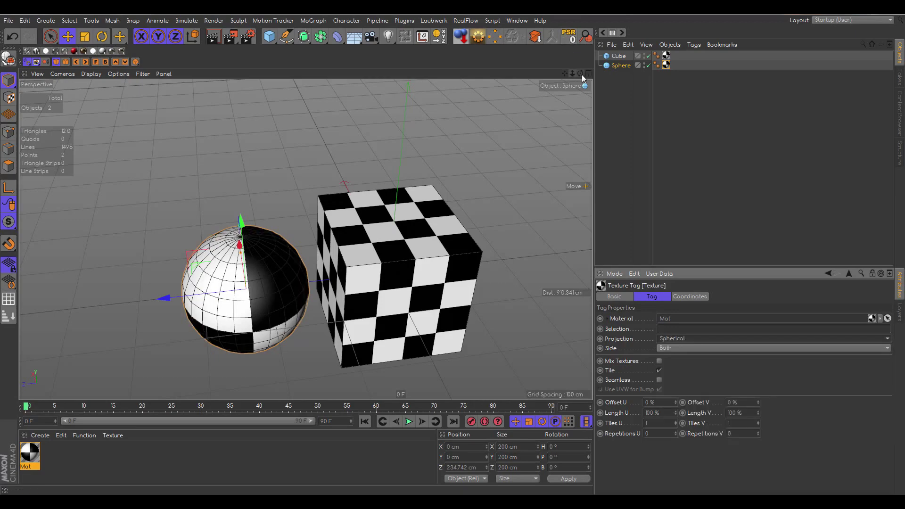
{"action": "left_click_drag", "start_coordinate": [581, 74], "coordinate": [511, 42]}
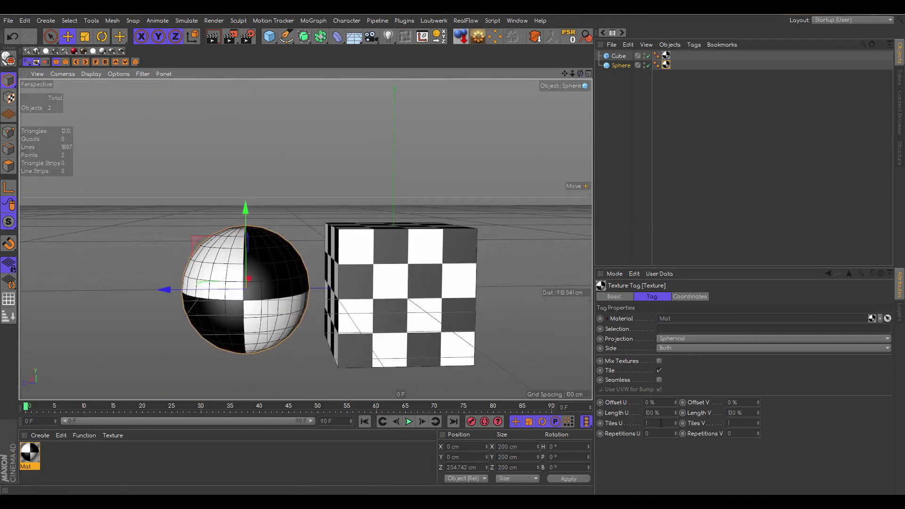
- Set Tiles U and Tiles V of the sphere's texture tag to 5 and inspect the pattern around the sphere
{"action": "left_click", "coordinate": [661, 423]}
{"action": "type", "text": "5"}
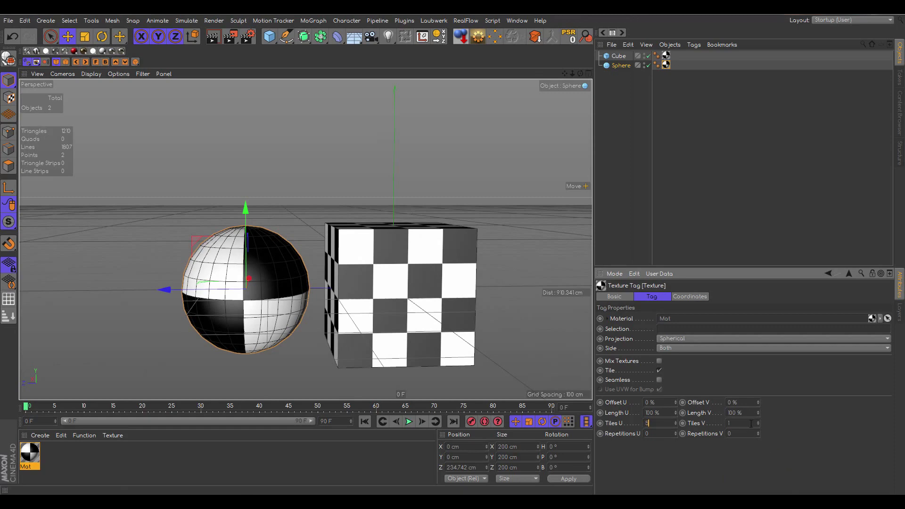
{"action": "left_click", "coordinate": [751, 423]}
{"action": "type", "text": "5"}
{"action": "key", "text": "Return"}
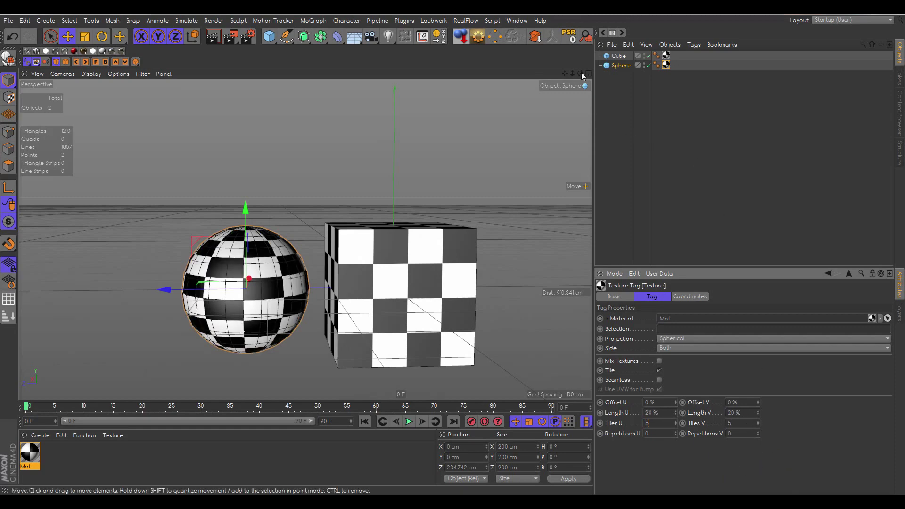
{"action": "left_click_drag", "start_coordinate": [581, 75], "coordinate": [573, 135]}
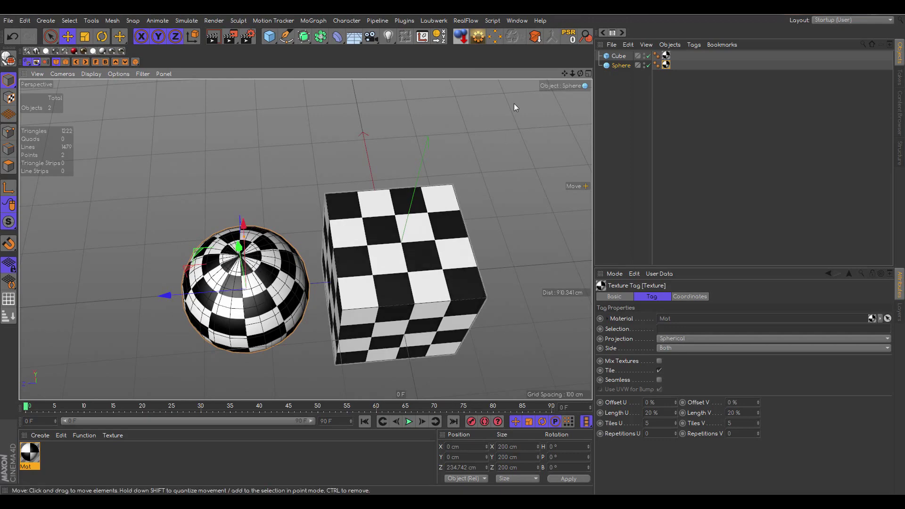
{"action": "left_click_drag", "start_coordinate": [572, 74], "coordinate": [576, 83]}
{"action": "right_click_drag", "start_coordinate": [207, 269], "coordinate": [222, 269], "text": "alt"}
{"action": "middle_click_drag", "start_coordinate": [222, 269], "coordinate": [281, 212], "text": "alt"}
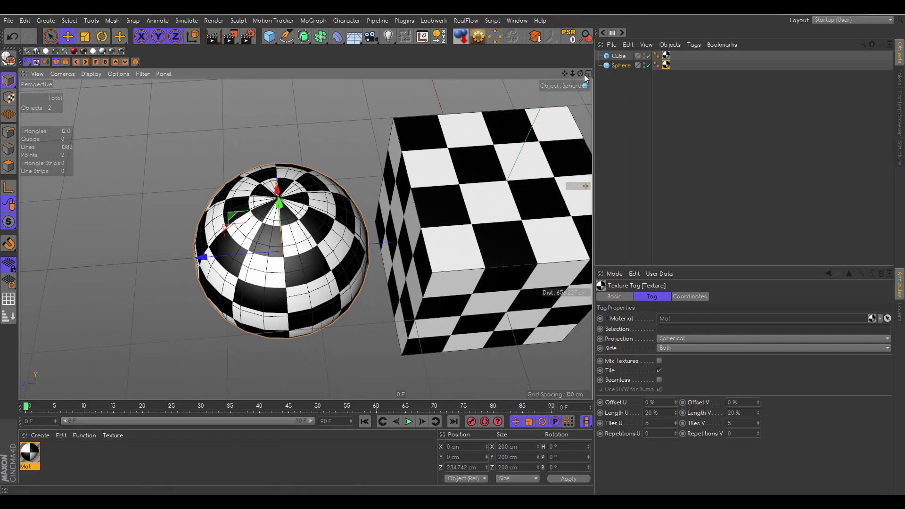
{"action": "mouse_move", "coordinate": [580, 74]}
{"action": "left_mouse_down"}
{"action": "mouse_move", "coordinate": [581, 65]}
{"action": "mouse_move", "coordinate": [593, 70]}
{"action": "mouse_move", "coordinate": [558, 74]}
{"action": "mouse_move", "coordinate": [529, 61]}
{"action": "mouse_move", "coordinate": [517, 68]}
{"action": "mouse_move", "coordinate": [581, 73]}
{"action": "mouse_move", "coordinate": [575, 63]}
{"action": "left_mouse_up"}
{"action": "left_click_drag", "start_coordinate": [92, 410], "coordinate": [92, 415], "text": "alt"}
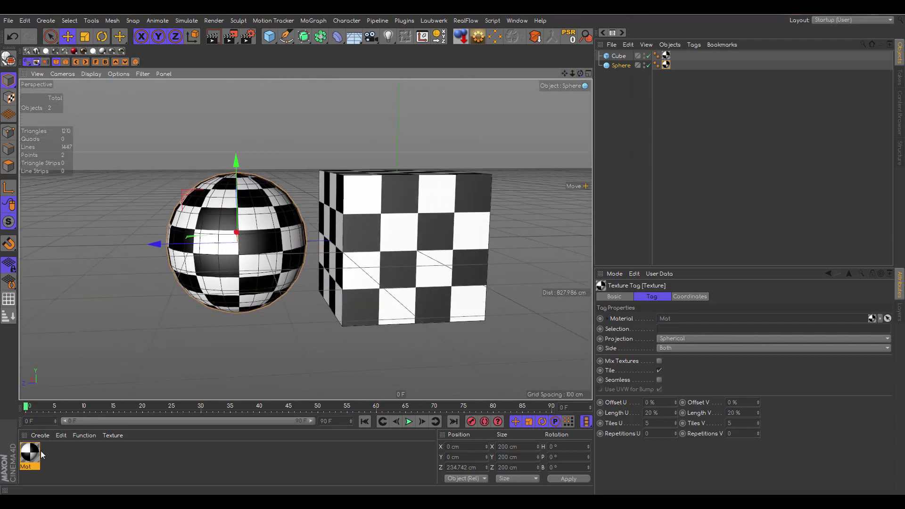
- Copy the Checkerboard shader from the material's Color channel into its Alpha channel and enable Alpha
{"action": "double_click", "coordinate": [35, 451]}
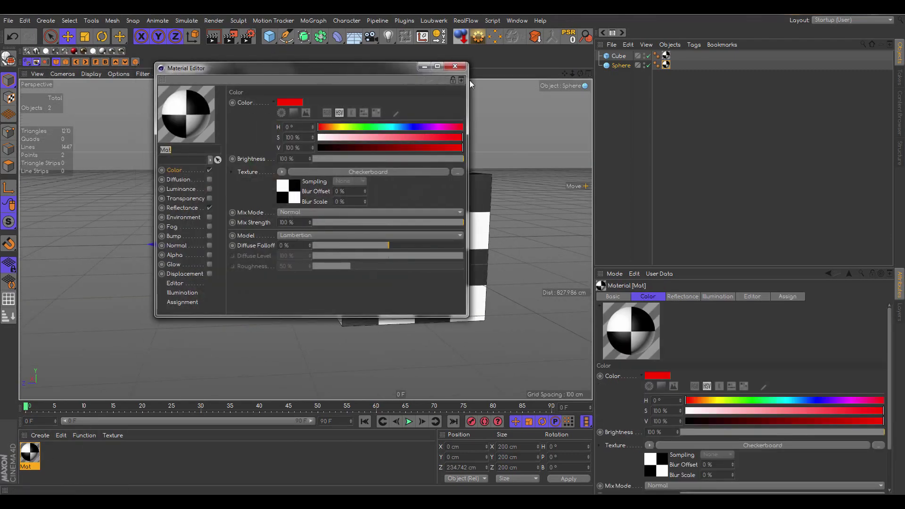
{"action": "left_click_drag", "start_coordinate": [372, 68], "coordinate": [676, 74]}
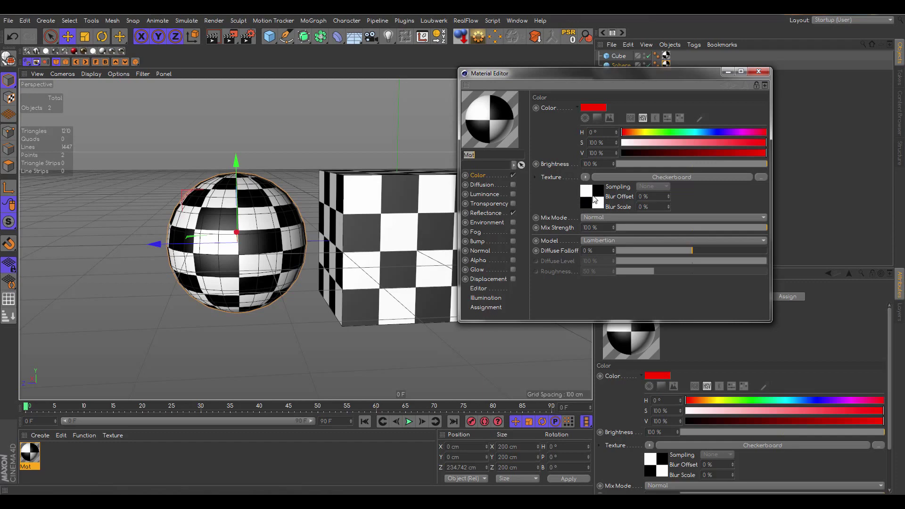
{"action": "left_click_drag", "start_coordinate": [596, 200], "coordinate": [586, 171]}
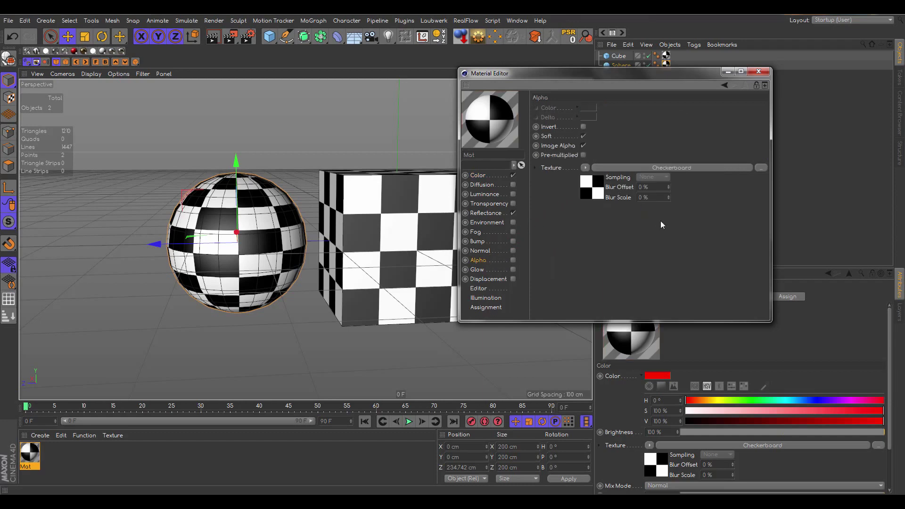
{"action": "left_click", "coordinate": [513, 260]}
{"action": "left_click_drag", "start_coordinate": [557, 74], "coordinate": [644, 90]}
{"action": "left_click_drag", "start_coordinate": [581, 74], "coordinate": [586, 97]}
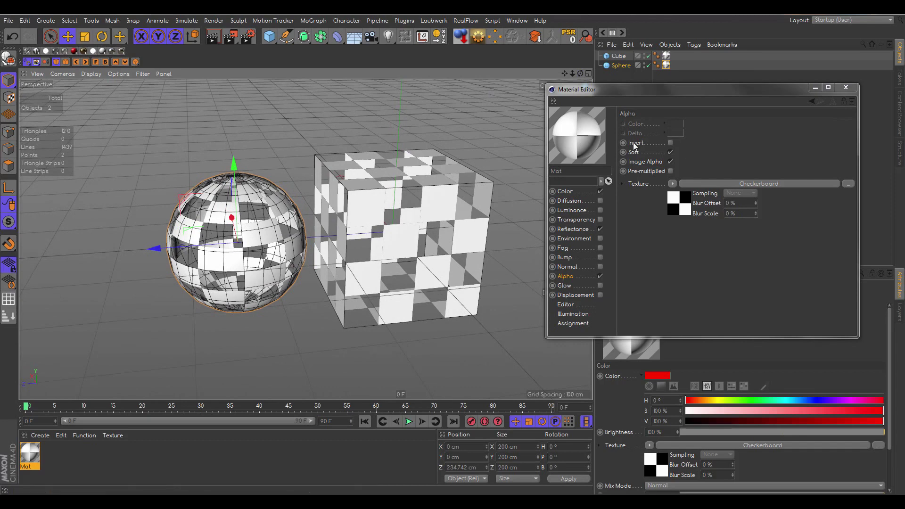
- Invert the material's alpha so that the opposite checkerboard squares are cut out of both objects
{"action": "left_click", "coordinate": [671, 143]}
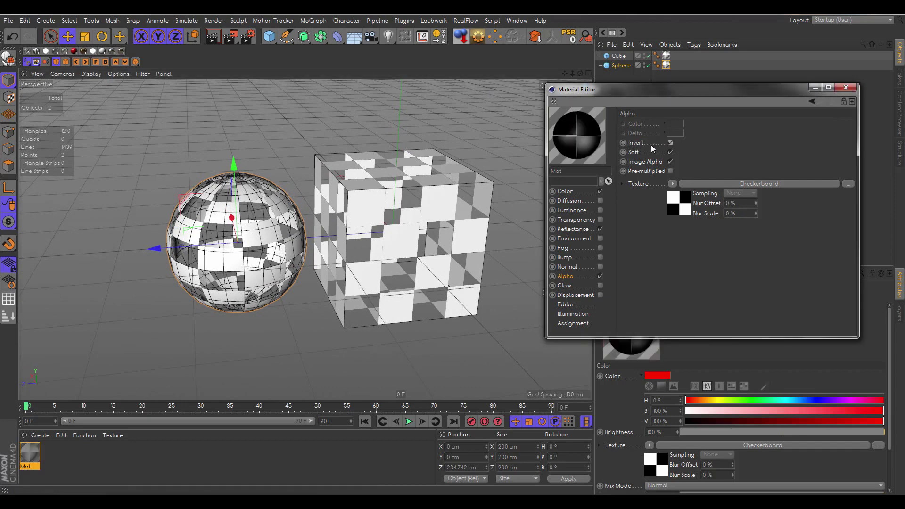
{"action": "left_click_drag", "start_coordinate": [581, 74], "coordinate": [581, 88]}
{"action": "left_click_drag", "start_coordinate": [237, 243], "coordinate": [228, 267], "text": "alt"}
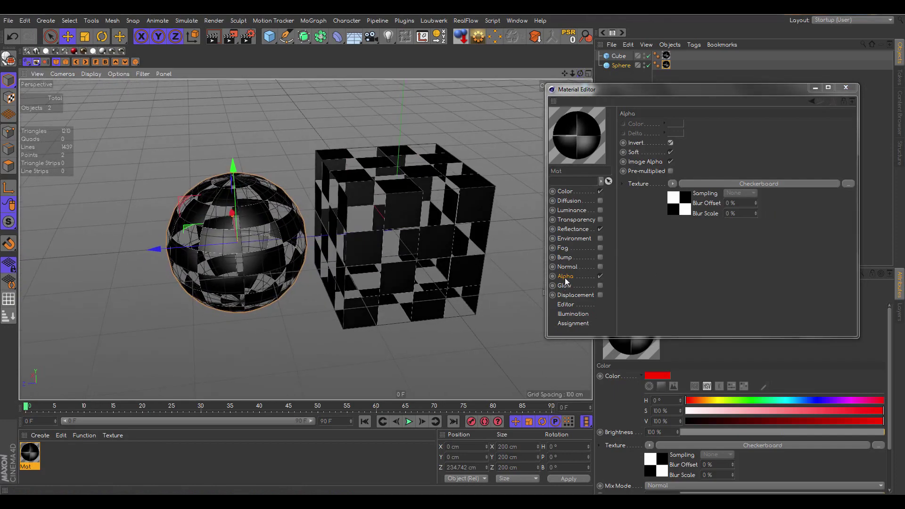
- Change Color 2 of the Color channel's Checkerboard shader to a bright, fully saturated green
{"action": "left_click", "coordinate": [577, 194]}
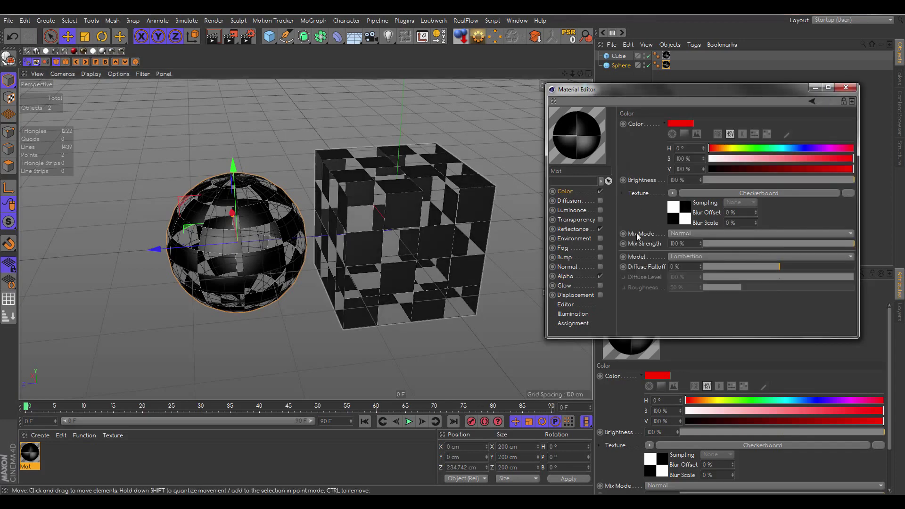
{"action": "left_click", "coordinate": [681, 219]}
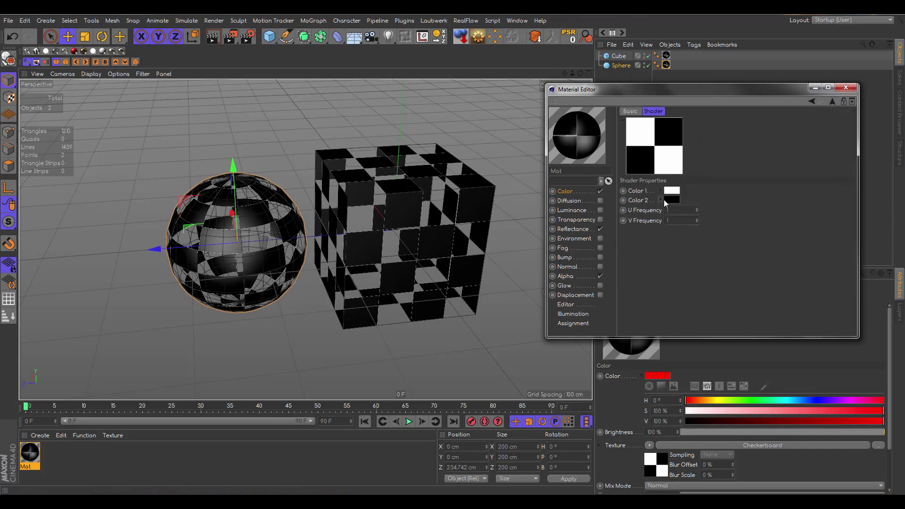
{"action": "left_click", "coordinate": [670, 200]}
{"action": "left_click", "coordinate": [677, 198]}
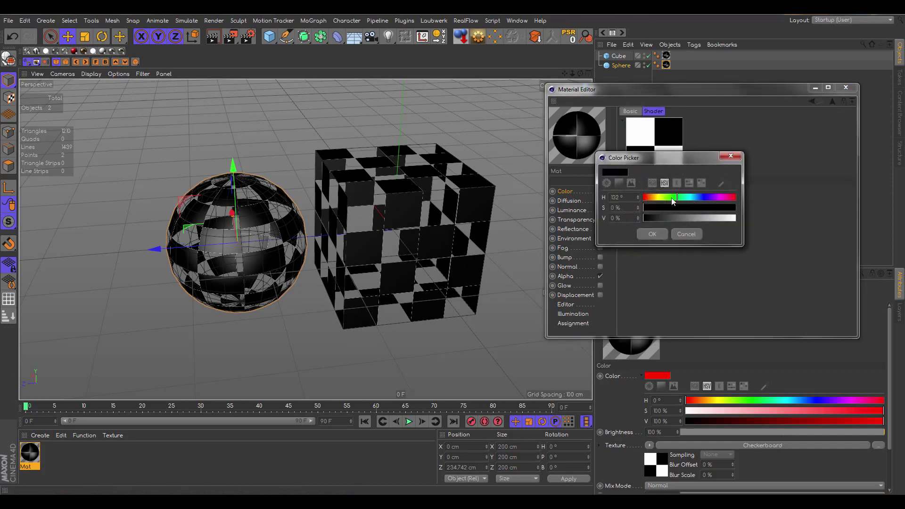
{"action": "left_click_drag", "start_coordinate": [672, 198], "coordinate": [675, 197]}
{"action": "left_click", "coordinate": [656, 234]}
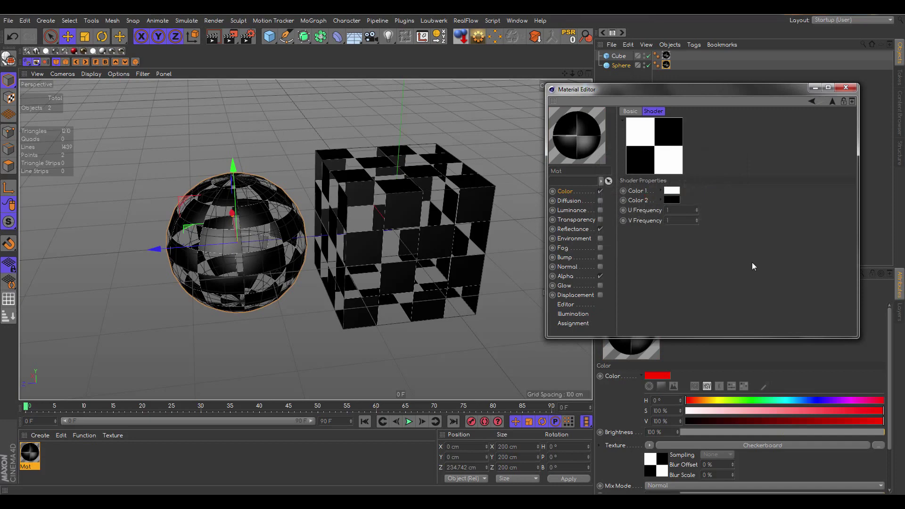
{"action": "left_click", "coordinate": [672, 199]}
{"action": "left_click", "coordinate": [680, 194]}
{"action": "left_click_drag", "start_coordinate": [680, 204], "coordinate": [774, 216]}
{"action": "left_click", "coordinate": [655, 233]}
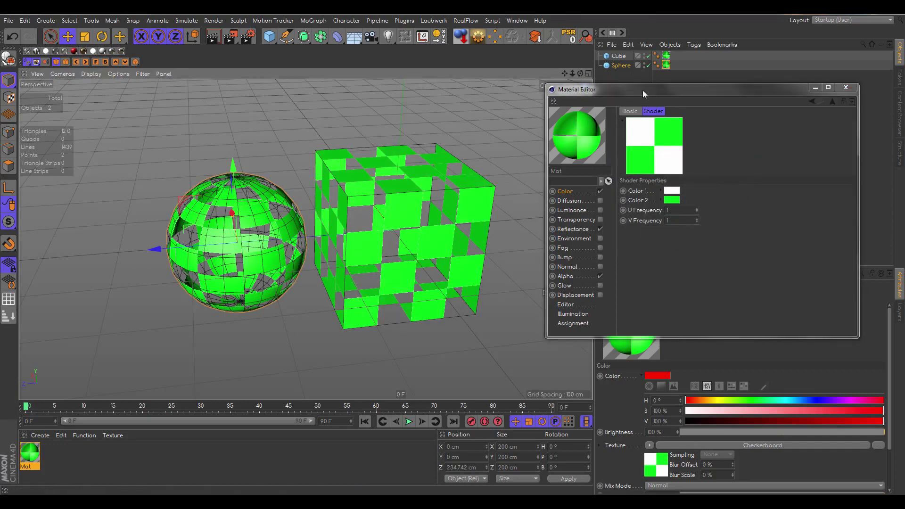
- Compare the checkerboard texture in the material's Alpha channel with the one in its Color channel
{"action": "left_click_drag", "start_coordinate": [643, 90], "coordinate": [666, 95]}
{"action": "left_click", "coordinate": [591, 281]}
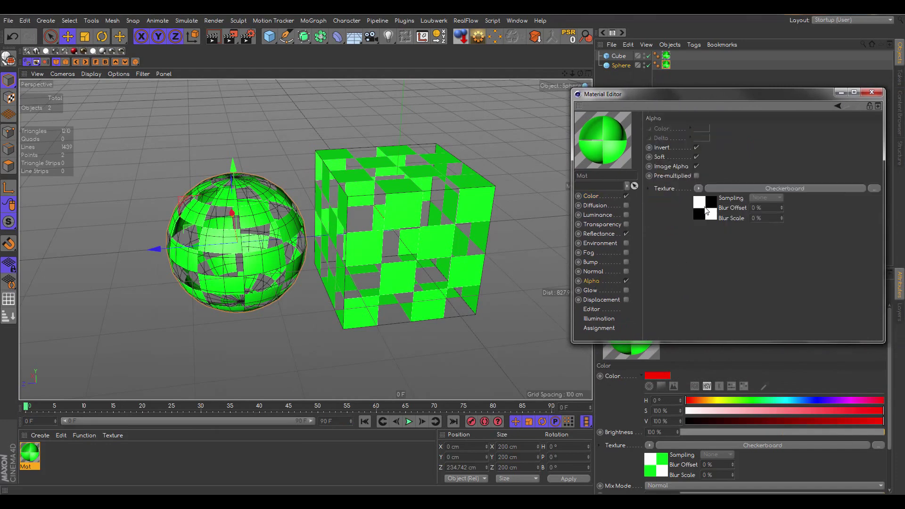
{"action": "left_click", "coordinate": [608, 197]}
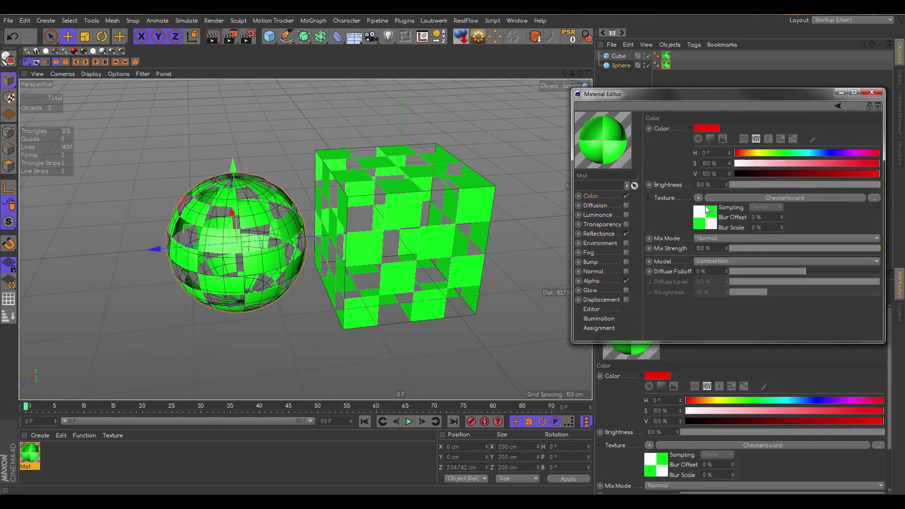
- Turn off the inversion in the checkerboard material's Alpha channel
{"action": "left_click", "coordinate": [596, 282]}
{"action": "left_click", "coordinate": [609, 196]}
{"action": "left_click", "coordinate": [593, 282]}
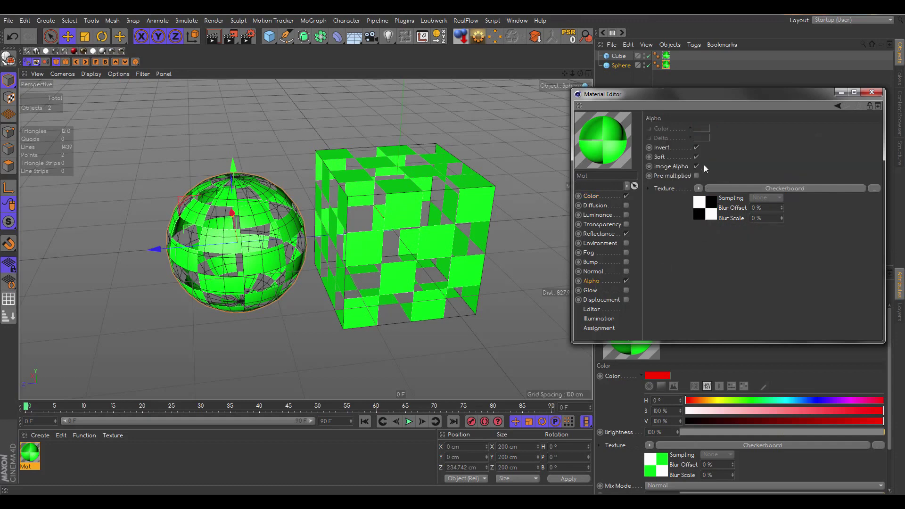
{"action": "left_click", "coordinate": [697, 147]}
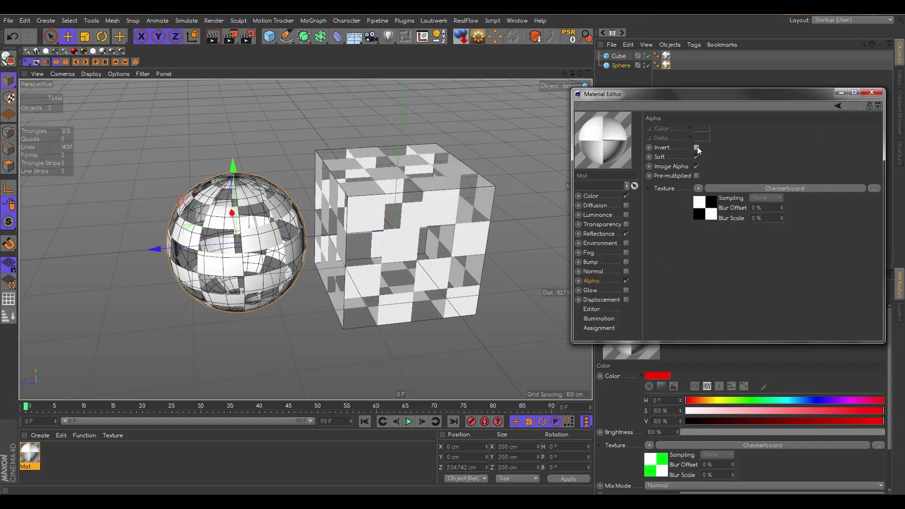
- Change Color 1 of the Color channel's Checkerboard shader to magenta with H 300°, S 80% and V 100%
{"action": "left_click", "coordinate": [598, 196]}
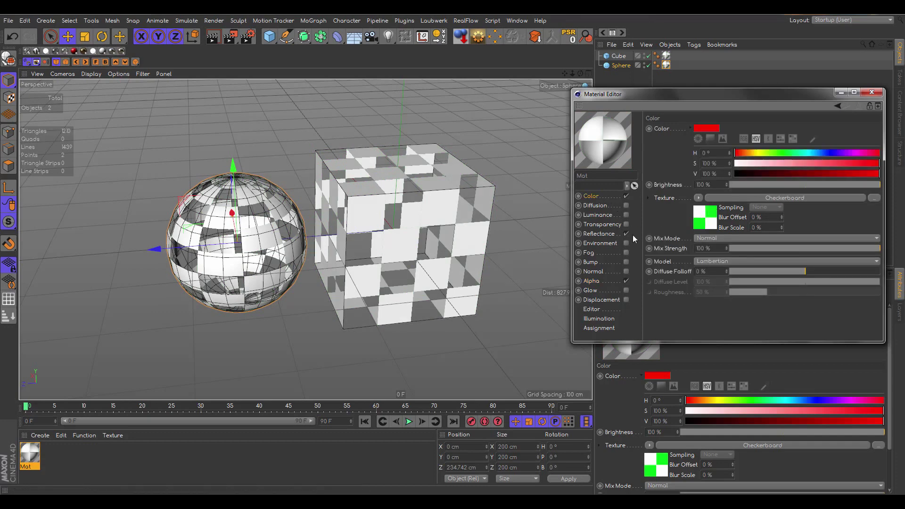
{"action": "left_click", "coordinate": [708, 218]}
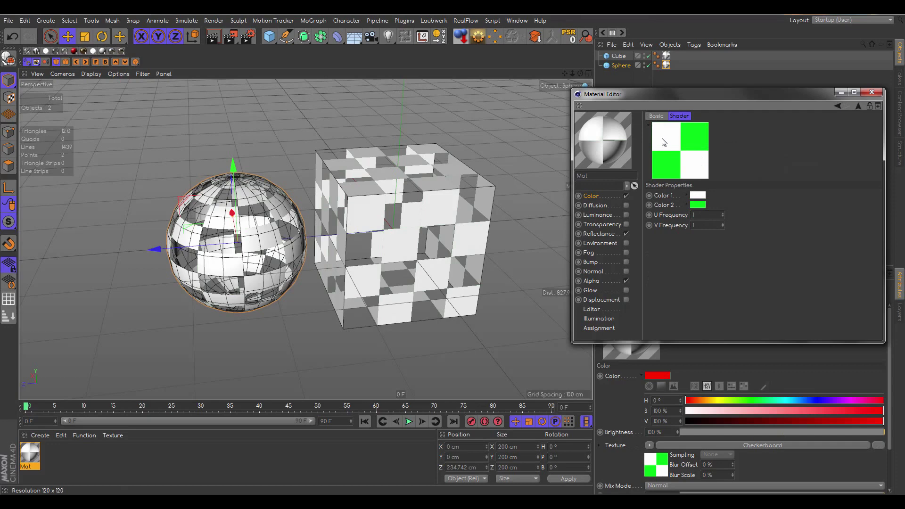
{"action": "left_click", "coordinate": [696, 195]}
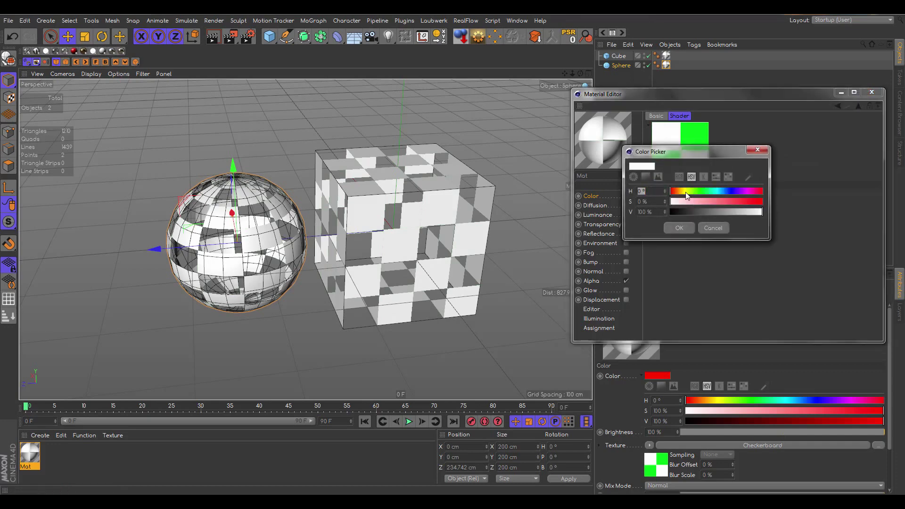
{"action": "left_click", "coordinate": [695, 192]}
{"action": "left_click", "coordinate": [744, 192]}
{"action": "left_click", "coordinate": [748, 201]}
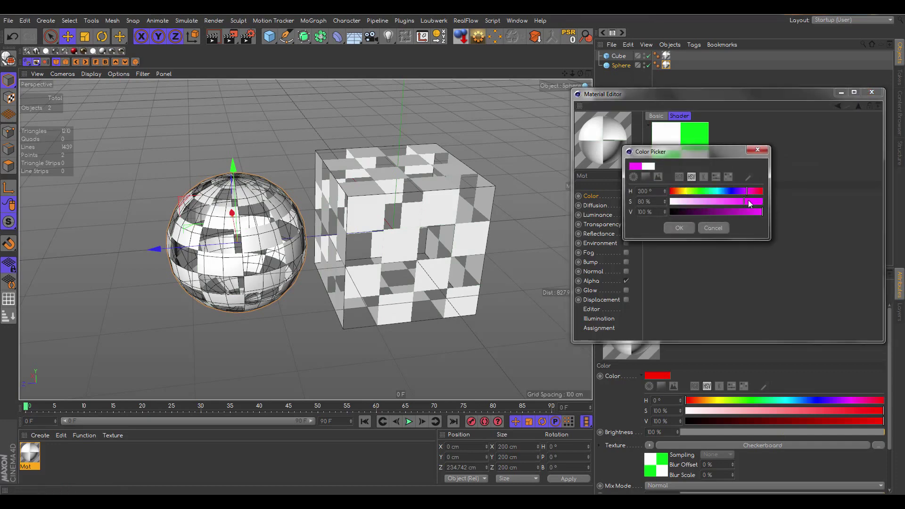
{"action": "left_click", "coordinate": [683, 229]}
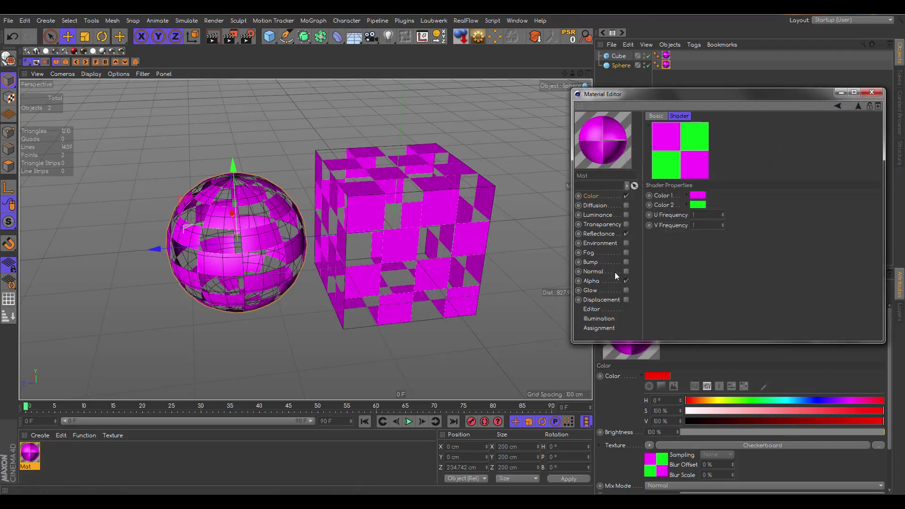
- Switch the material's Alpha channel off and on again to compare the solid and cut-out checkerboard on both objects
{"action": "left_click", "coordinate": [626, 281]}
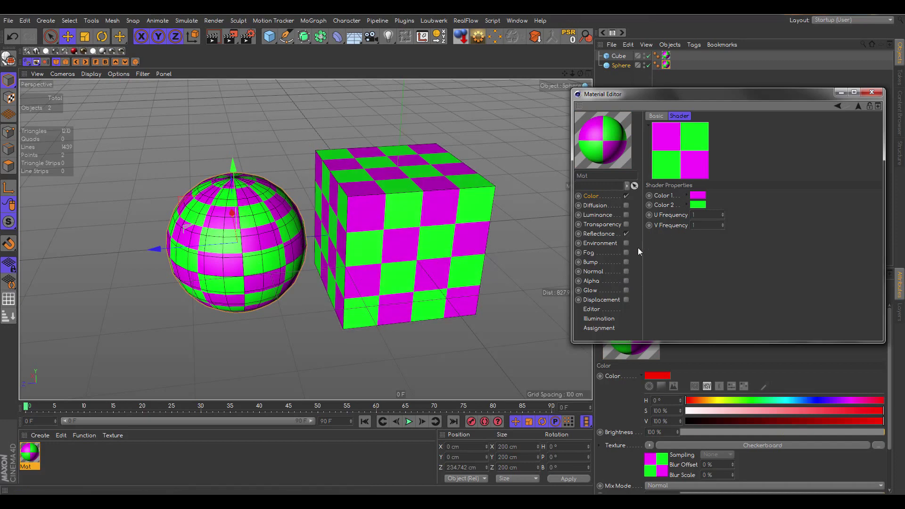
{"action": "left_click", "coordinate": [594, 281]}
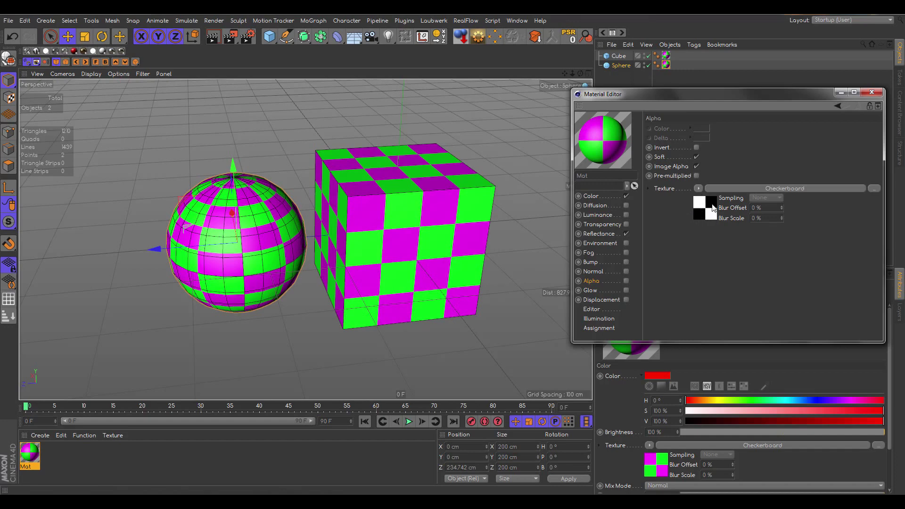
{"action": "left_click", "coordinate": [626, 281]}
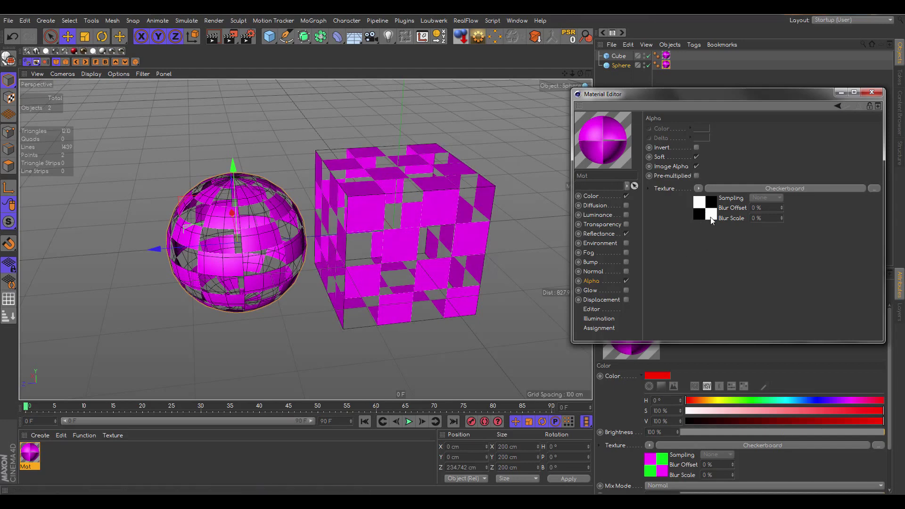
{"action": "left_click", "coordinate": [603, 198]}
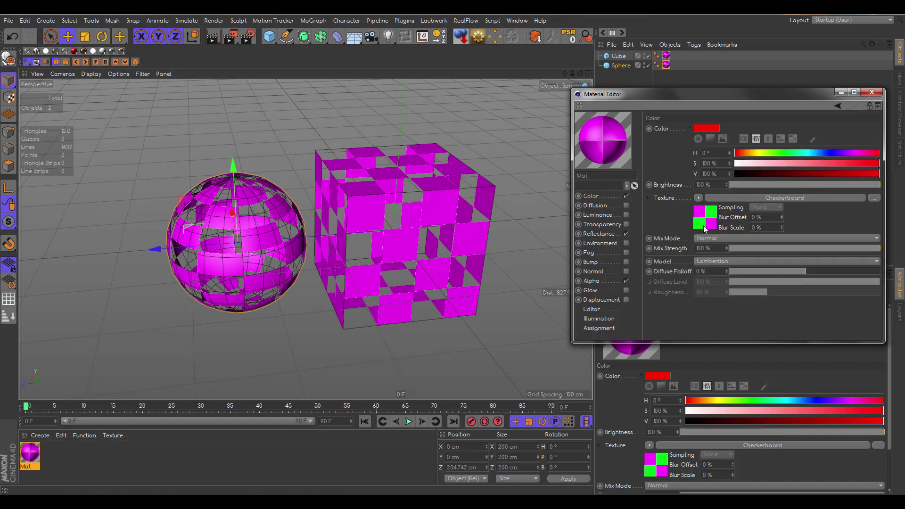
- Invert the material's alpha to cut out the magenta squares, check the Color channel, and close the Material Editor
{"action": "left_click", "coordinate": [592, 281]}
{"action": "left_click", "coordinate": [697, 148]}
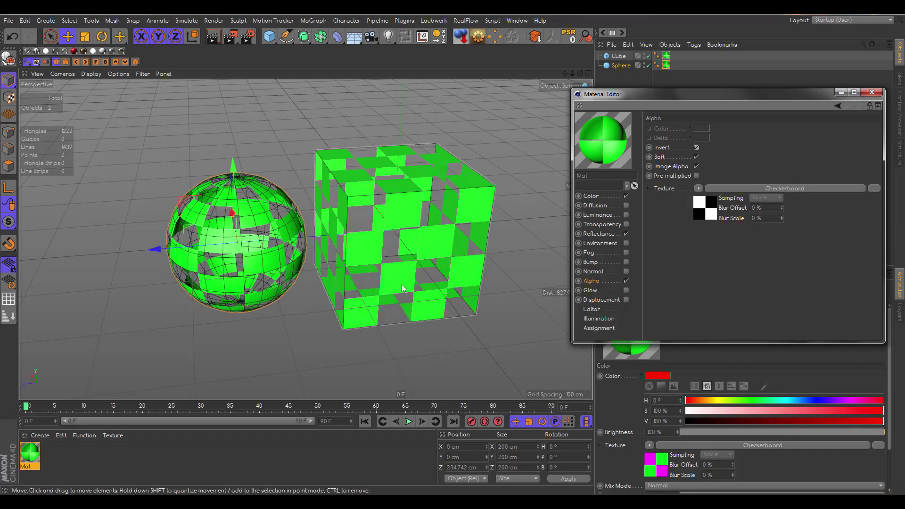
{"action": "left_click", "coordinate": [591, 196]}
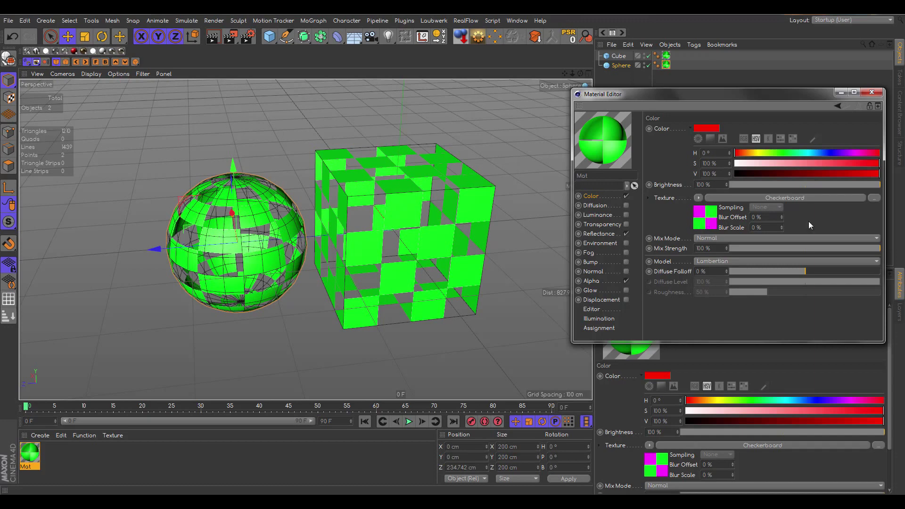
{"action": "left_click", "coordinate": [874, 94]}
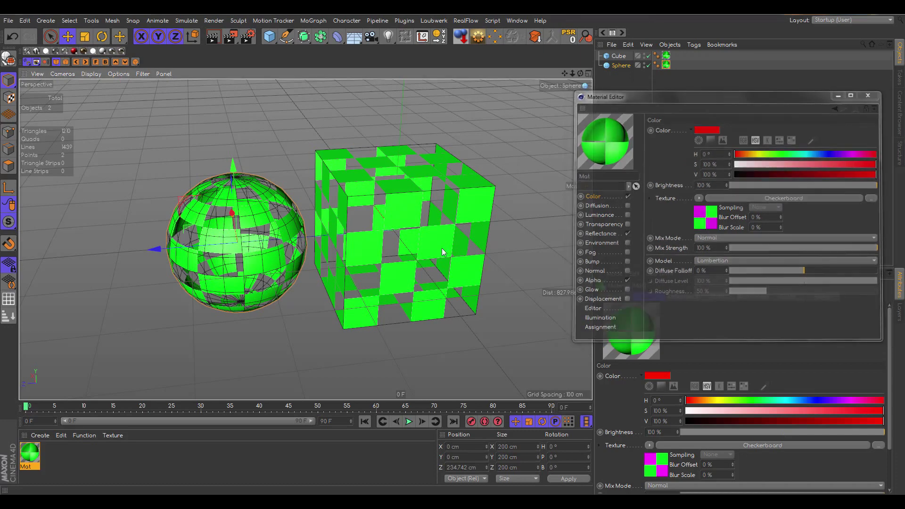
- Reopen the checkerboard material, disable its Alpha channel, and close the editor
{"action": "double_click", "coordinate": [27, 455]}
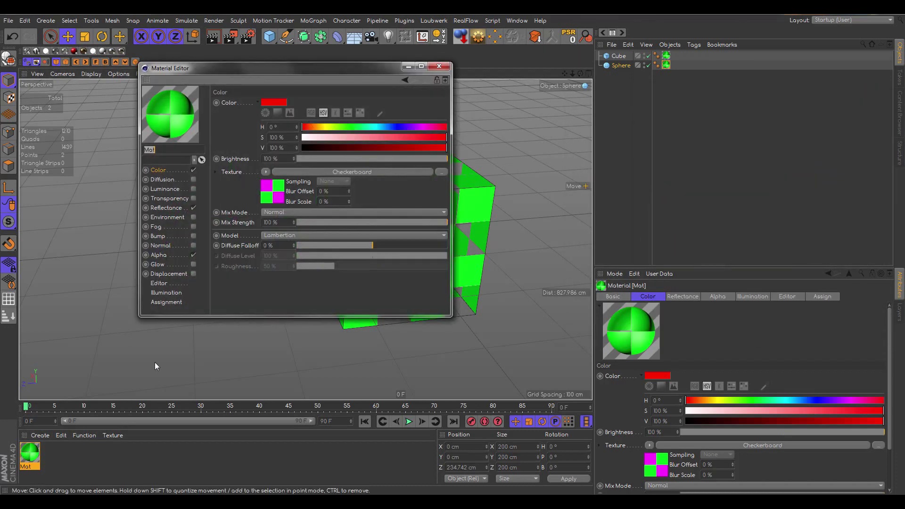
{"action": "left_click_drag", "start_coordinate": [283, 68], "coordinate": [578, 99]}
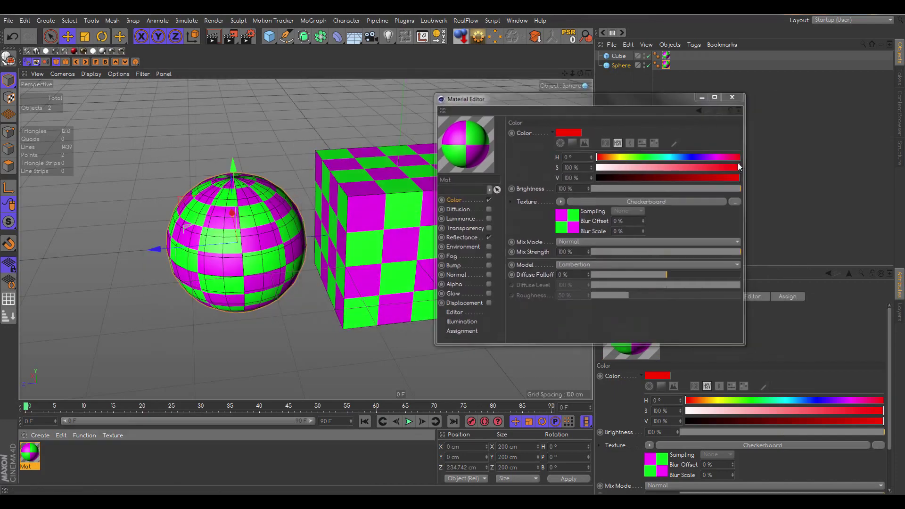
{"action": "left_click", "coordinate": [733, 96]}
- Set the cube's segments to 5 in X, Y and Z
{"action": "left_click_drag", "start_coordinate": [582, 74], "coordinate": [570, 59]}
{"action": "left_click", "coordinate": [622, 65]}
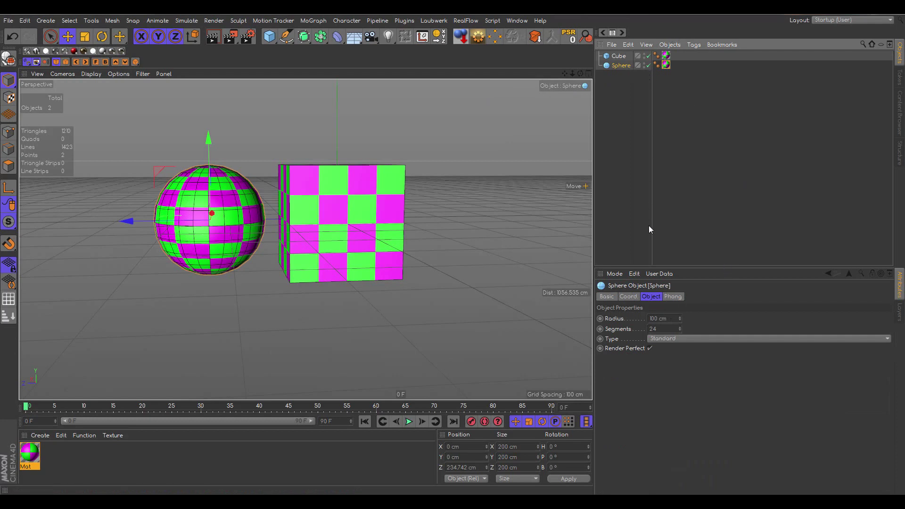
{"action": "left_click", "coordinate": [619, 56]}
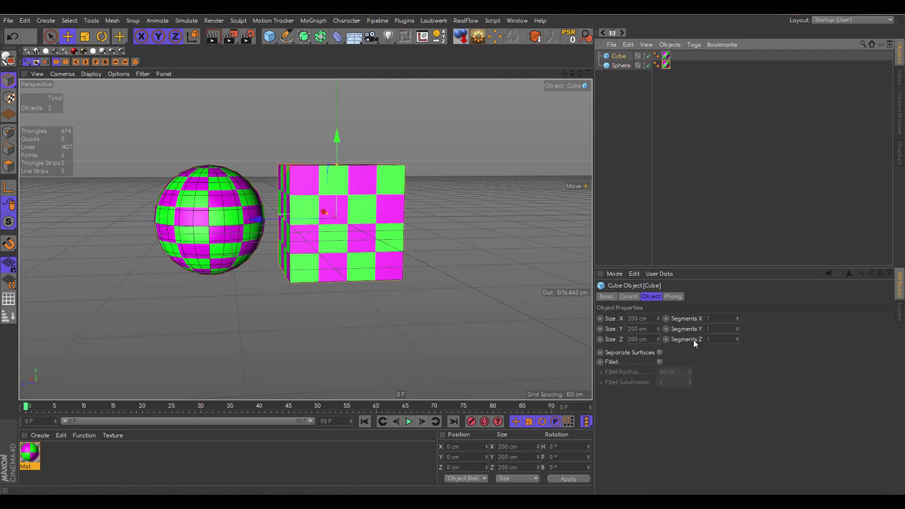
{"action": "left_click", "coordinate": [726, 319]}
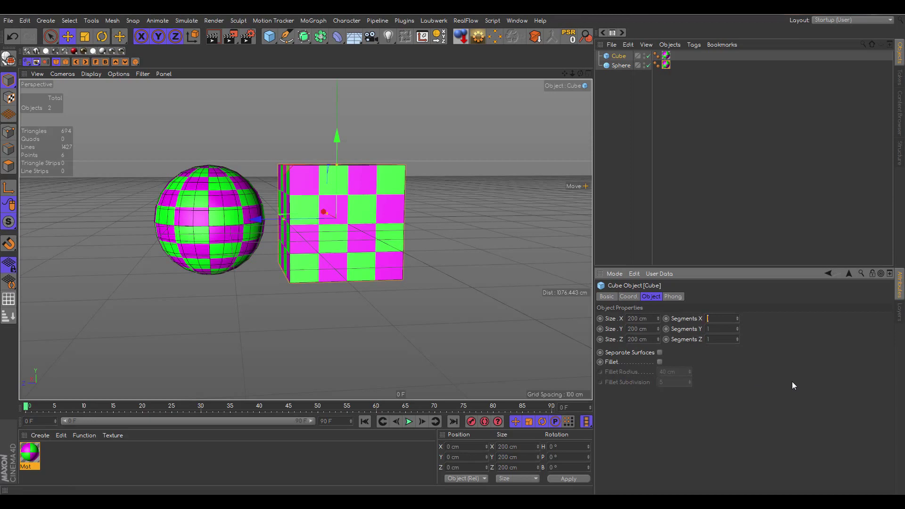
{"action": "type", "text": "5"}
{"action": "key", "text": "Tab"}
{"action": "type", "text": "5"}
{"action": "key", "text": "Tab"}
{"action": "type", "text": "5"}
{"action": "key", "text": "Tab"}
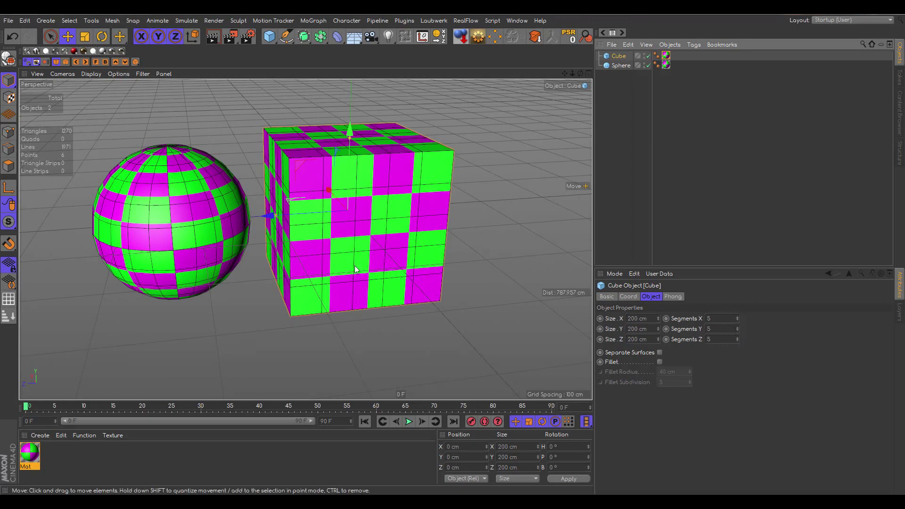
- Convert the parametric cube into an editable polygon object
{"action": "mouse_move", "coordinate": [581, 74]}
{"action": "left_mouse_down"}
{"action": "mouse_move", "coordinate": [601, 61]}
{"action": "mouse_move", "coordinate": [581, 68]}
{"action": "left_mouse_up"}
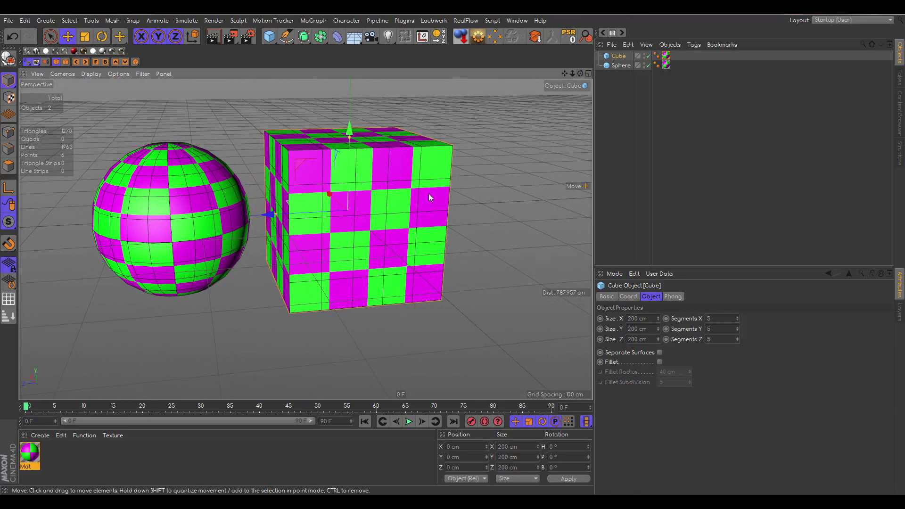
{"action": "left_click_drag", "start_coordinate": [429, 194], "coordinate": [413, 190], "text": "alt"}
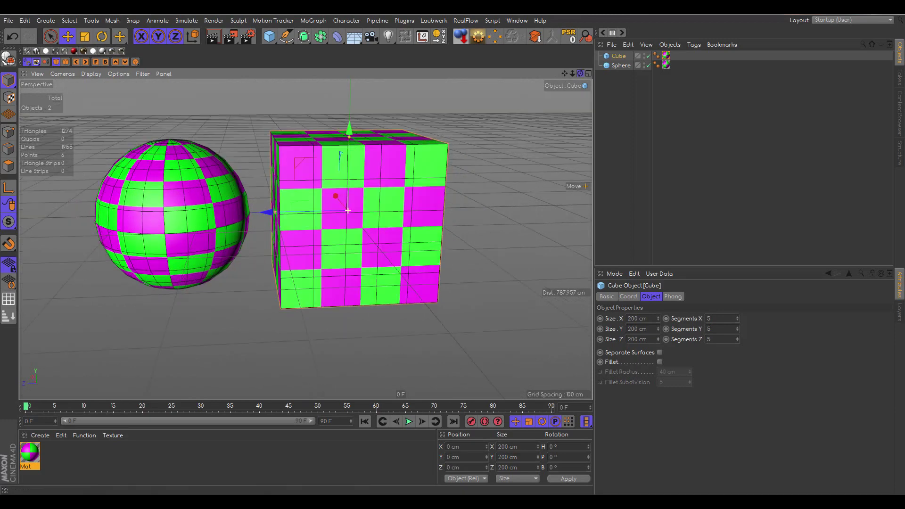
{"action": "left_click", "coordinate": [10, 61]}
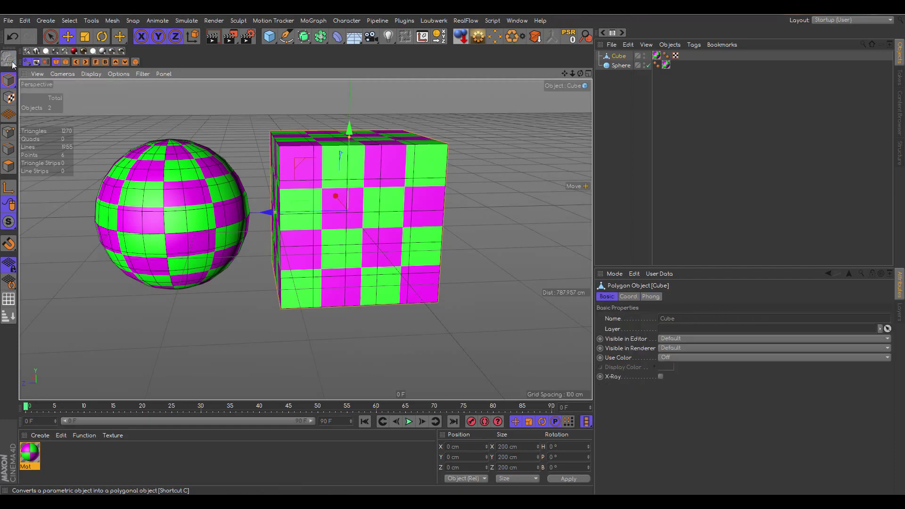
- Select the central 3×3 block of polygons on the cube's front face in polygon mode
{"action": "left_click_drag", "start_coordinate": [580, 74], "coordinate": [505, 93]}
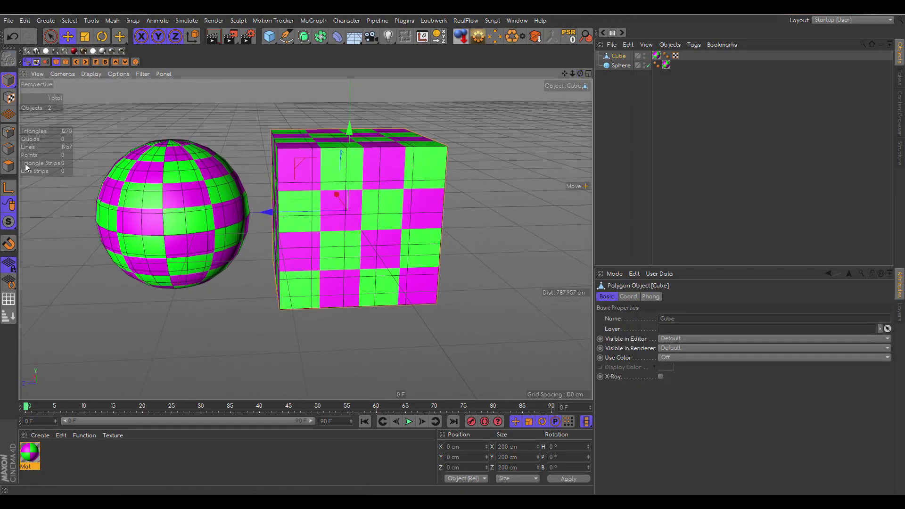
{"action": "left_click", "coordinate": [9, 166]}
{"action": "left_click", "coordinate": [338, 204]}
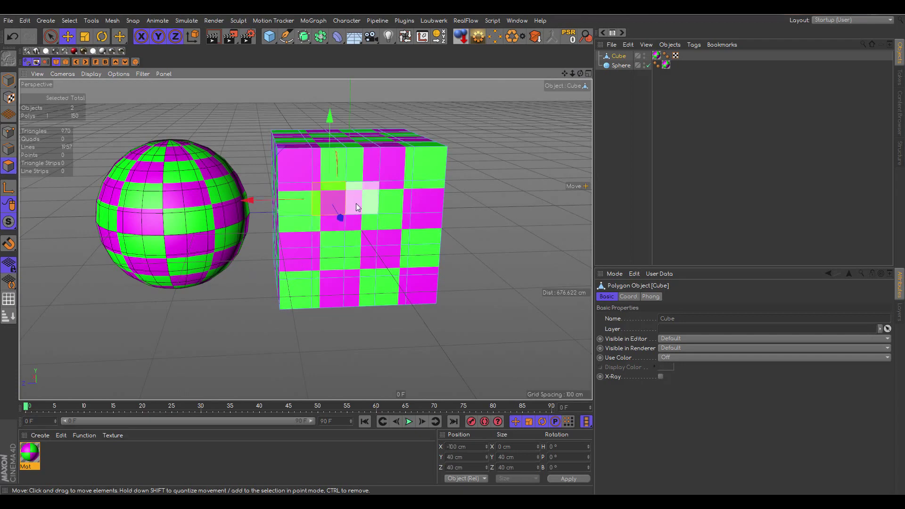
{"action": "left_click", "coordinate": [358, 204], "text": "shift"}
{"action": "left_click", "coordinate": [394, 204], "text": "shift"}
{"action": "left_click", "coordinate": [371, 239], "text": "shift"}
{"action": "left_click", "coordinate": [370, 237], "text": "shift"}
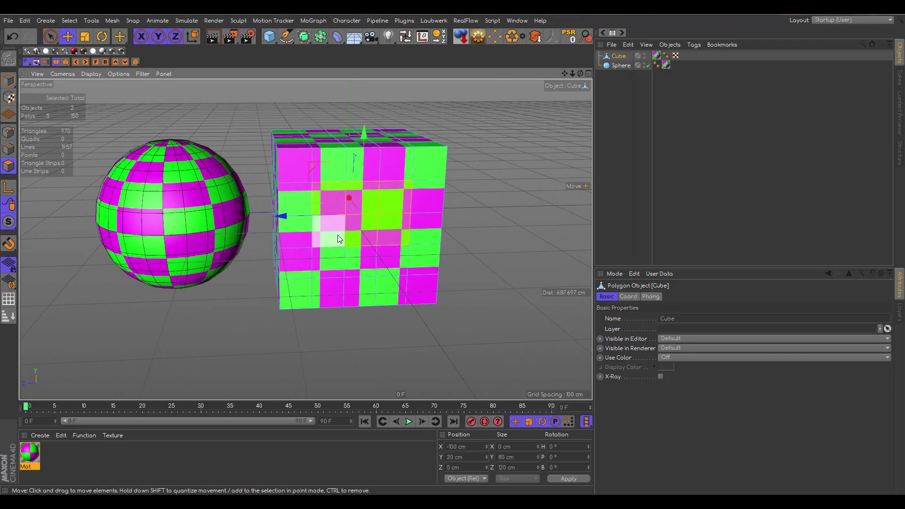
{"action": "left_click", "coordinate": [338, 235], "text": "shift"}
{"action": "left_click", "coordinate": [333, 259], "text": "shift"}
{"action": "left_click", "coordinate": [361, 263], "text": "shift"}
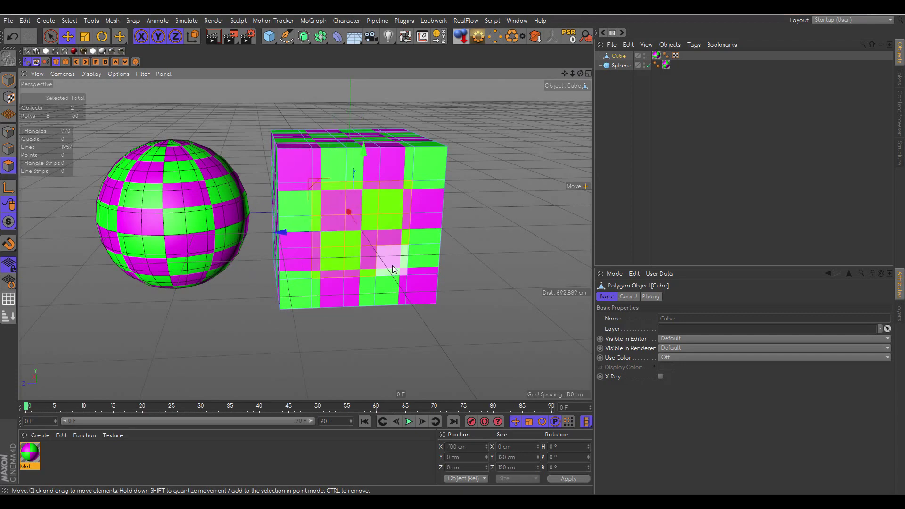
{"action": "left_click", "coordinate": [392, 259], "text": "shift"}
- Create a new material and open it in the Material Editor, clear of the sphere and the selected polygons
{"action": "double_click", "coordinate": [56, 457]}
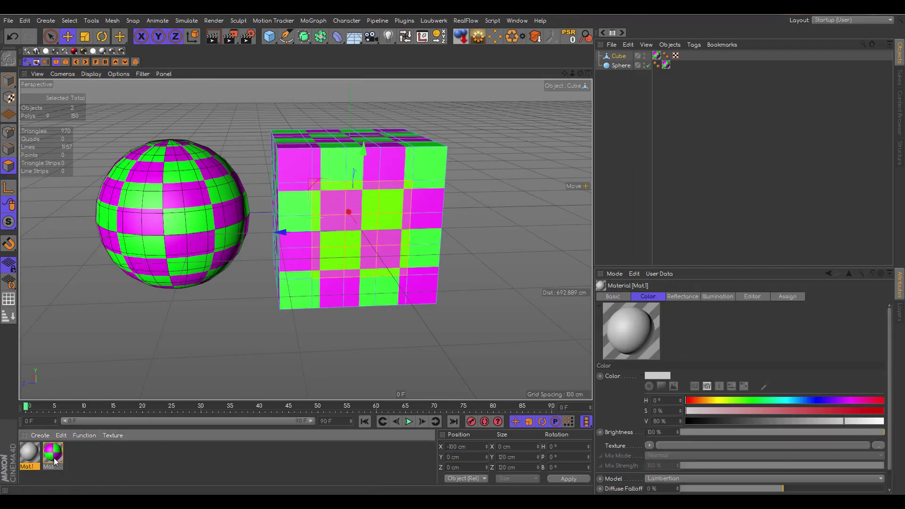
{"action": "double_click", "coordinate": [33, 452]}
{"action": "left_click_drag", "start_coordinate": [285, 69], "coordinate": [595, 87]}
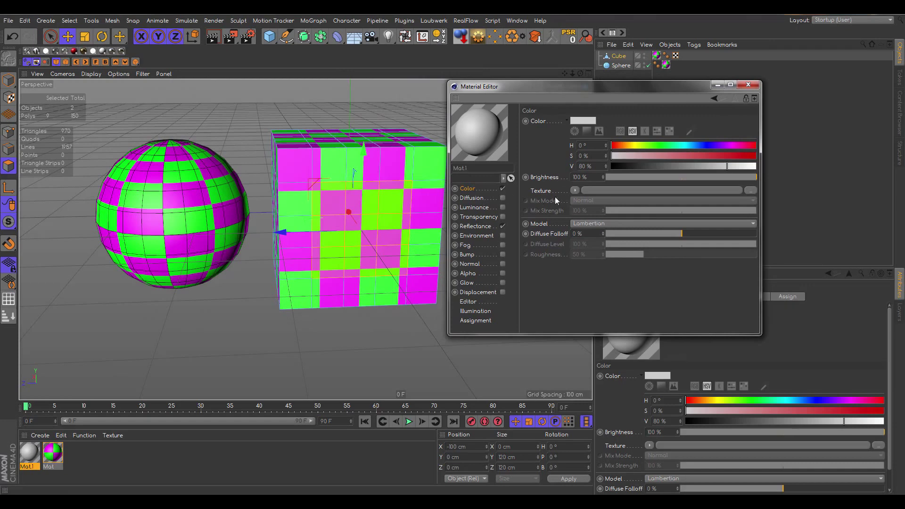
- Load the Flame surface shader as the texture of the new material's Color channel
{"action": "left_click", "coordinate": [575, 190]}
{"action": "mouse_move", "coordinate": [586, 390]}
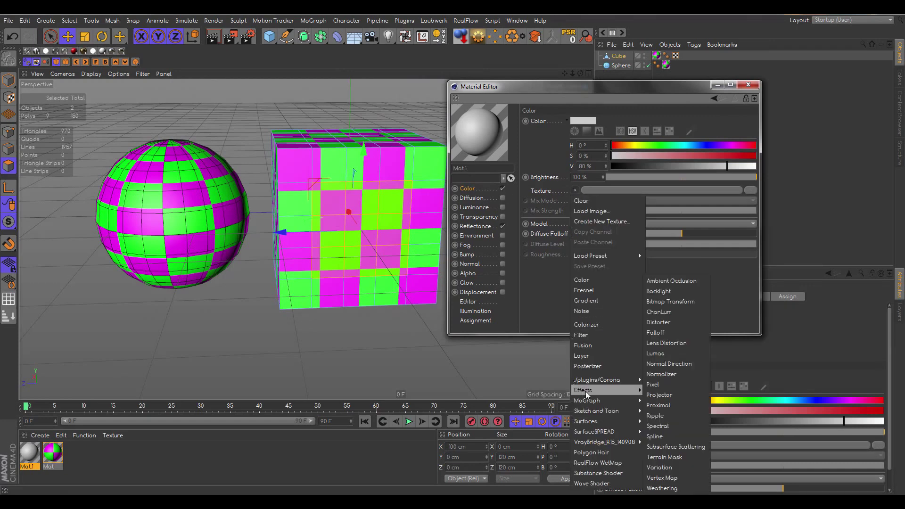
{"action": "mouse_move", "coordinate": [603, 424]}
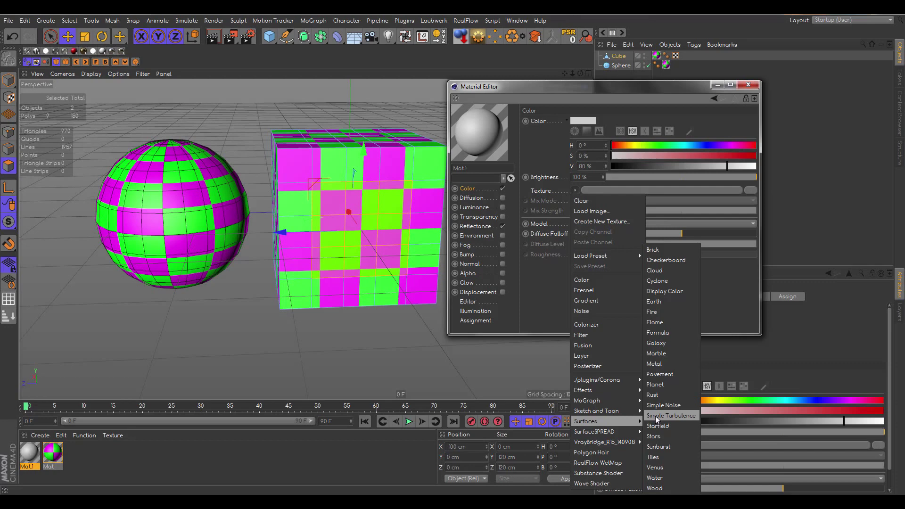
{"action": "left_click", "coordinate": [660, 322]}
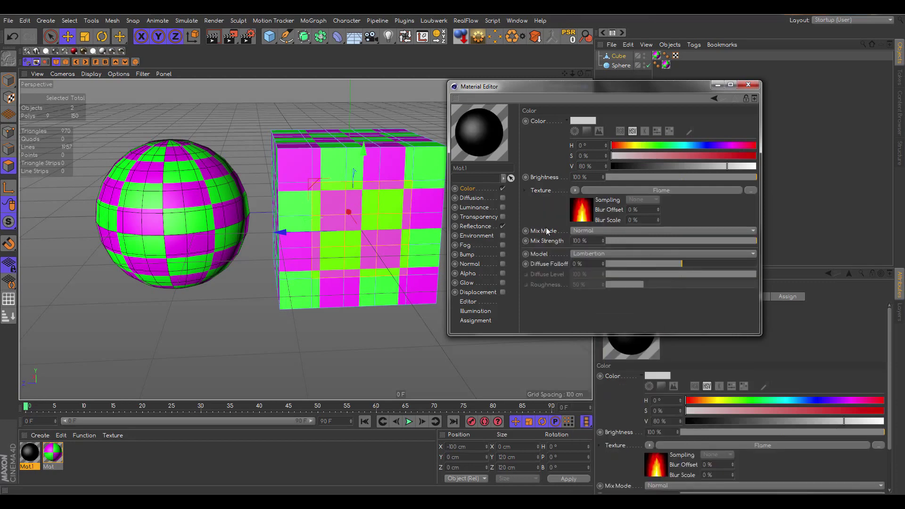
- Use the Brick surface shader as the texture of the new material's Color channel
{"action": "left_click", "coordinate": [574, 190]}
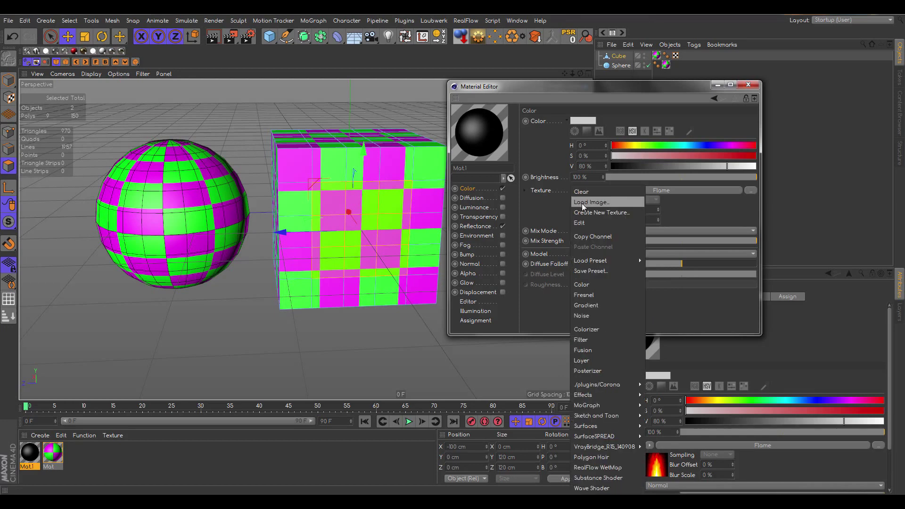
{"action": "mouse_move", "coordinate": [604, 425]}
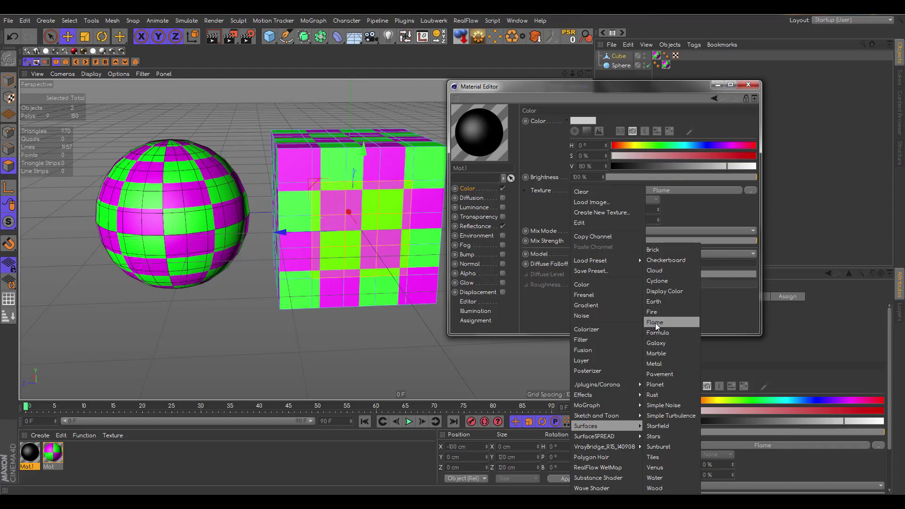
{"action": "left_click", "coordinate": [658, 250]}
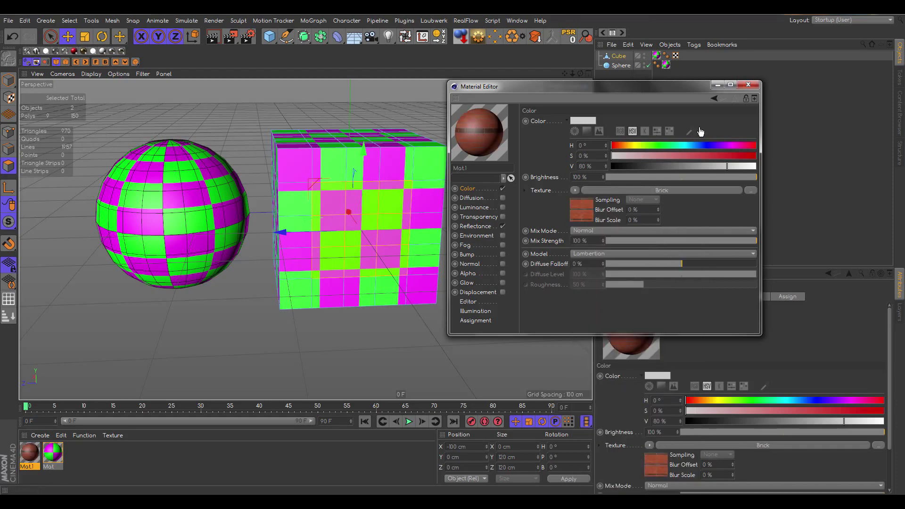
- Close the Material Editor and apply the brick material to the selected polygons on the cube's front face
{"action": "left_click", "coordinate": [750, 85]}
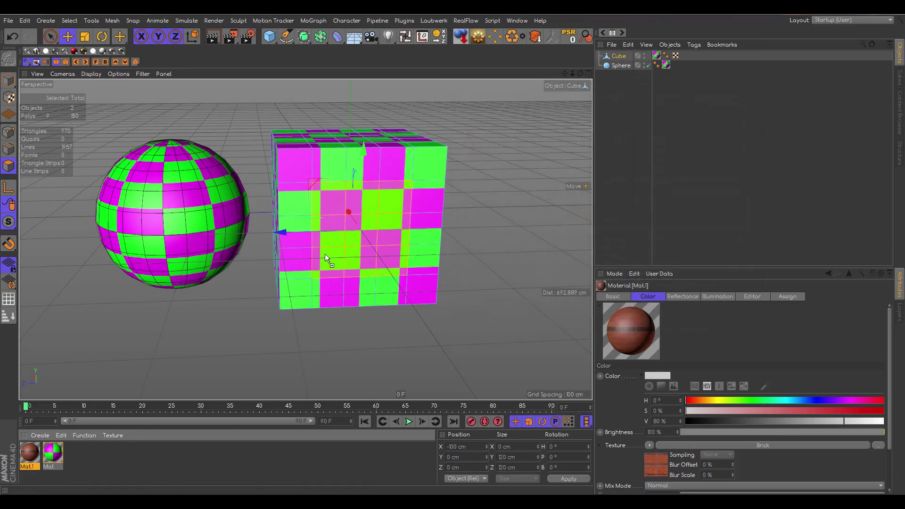
{"action": "left_click_drag", "start_coordinate": [363, 221], "coordinate": [361, 222]}
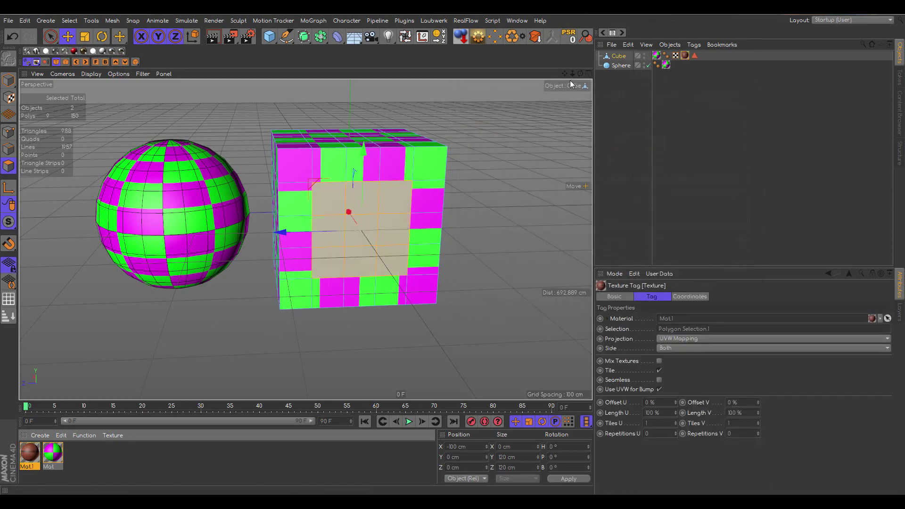
{"action": "mouse_move", "coordinate": [566, 74]}
{"action": "left_mouse_down"}
{"action": "mouse_move", "coordinate": [523, 59]}
{"action": "mouse_move", "coordinate": [577, 74]}
{"action": "mouse_move", "coordinate": [632, 74]}
{"action": "mouse_move", "coordinate": [555, 74]}
{"action": "left_mouse_up"}
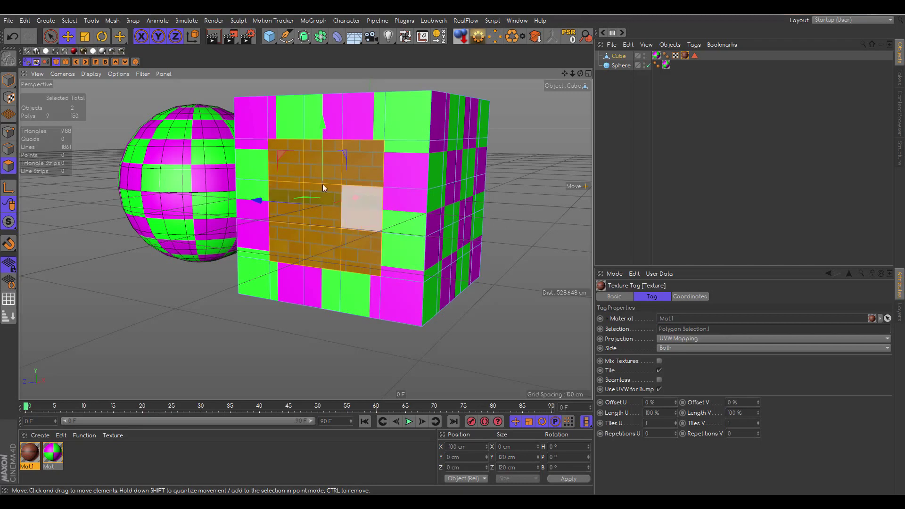
- Deselect the cube's polygons and restore them from the cube's Polygon Selection tag
{"action": "left_click", "coordinate": [558, 164]}
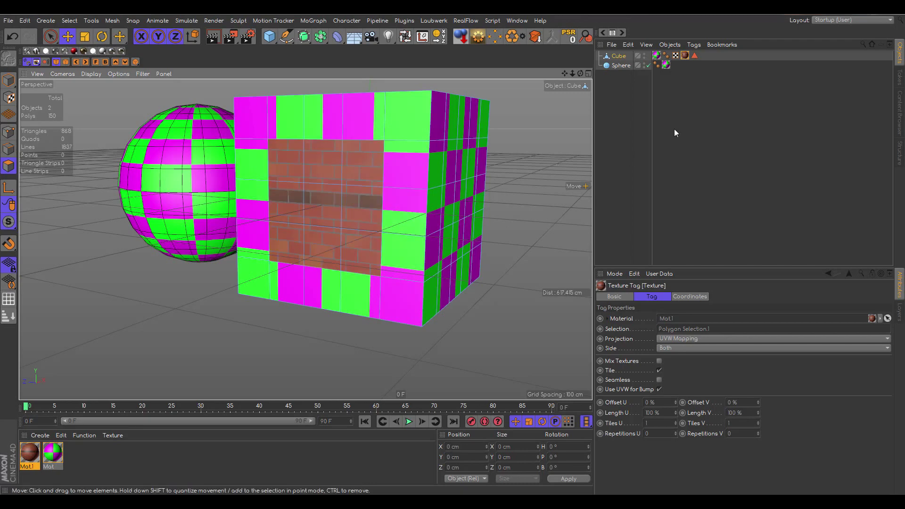
{"action": "left_click", "coordinate": [695, 56]}
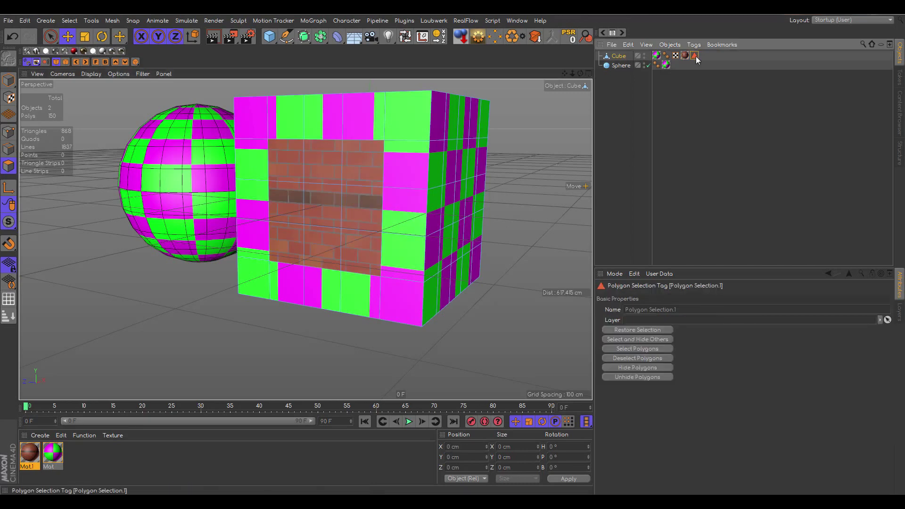
{"action": "left_click", "coordinate": [645, 329]}
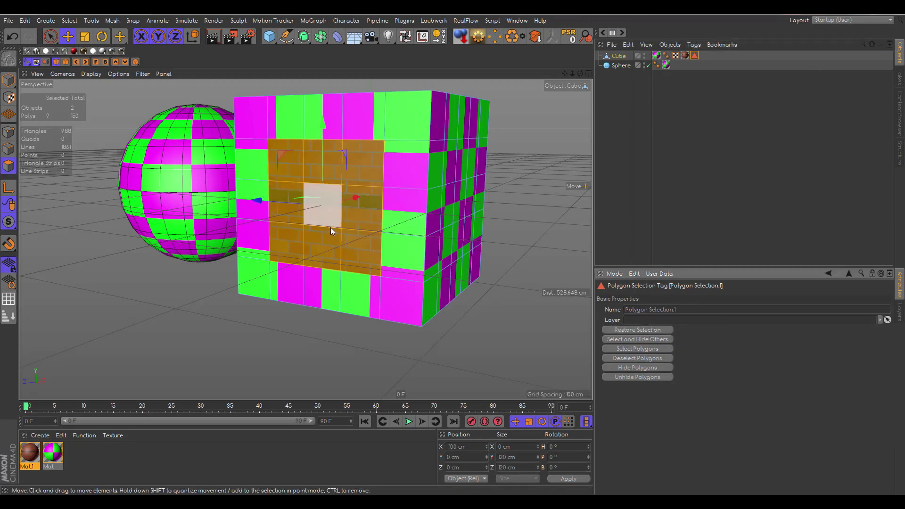
- Select the central polygon on the cube's adjacent side face and apply the brick material to it
{"action": "left_click_drag", "start_coordinate": [580, 73], "coordinate": [509, 45]}
{"action": "left_click", "coordinate": [445, 202]}
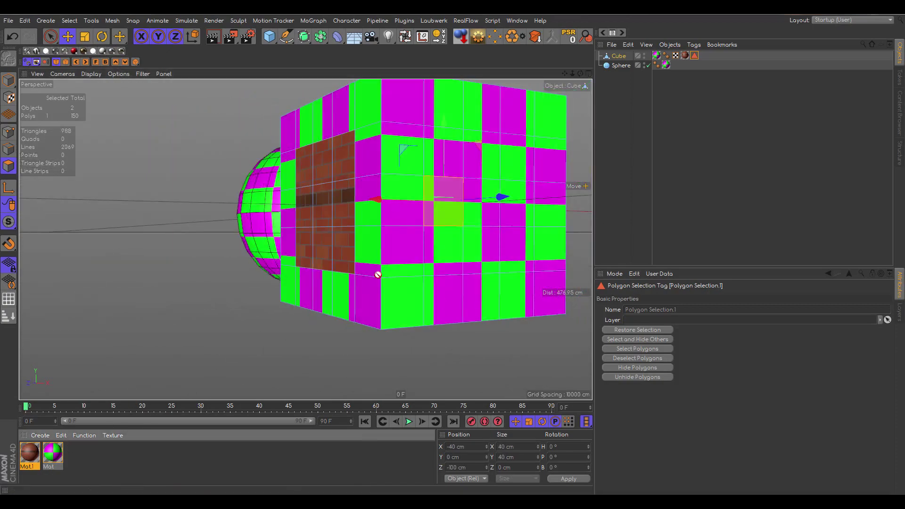
{"action": "left_click_drag", "start_coordinate": [428, 216], "coordinate": [429, 217]}
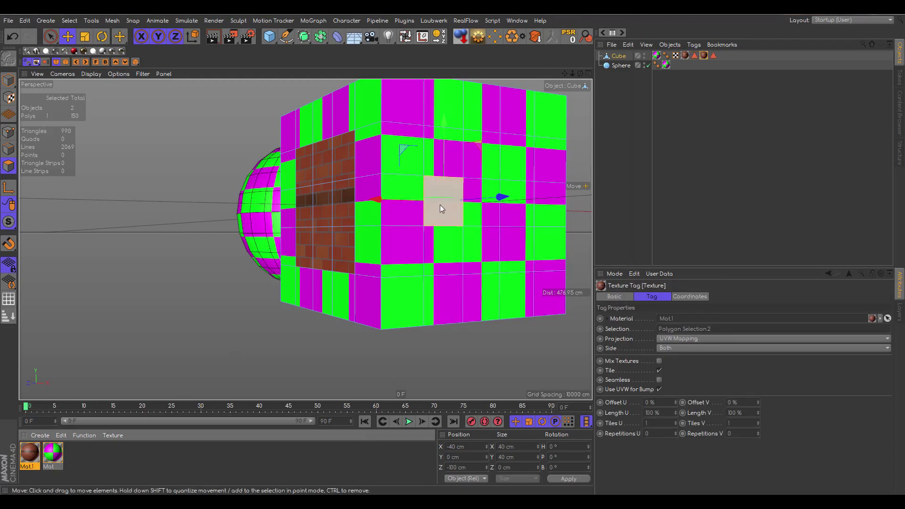
- Add a Cylinder primitive and move it along the Z axis to about -267 cm, clear of the cube
{"action": "left_click_drag", "start_coordinate": [572, 74], "coordinate": [655, 81]}
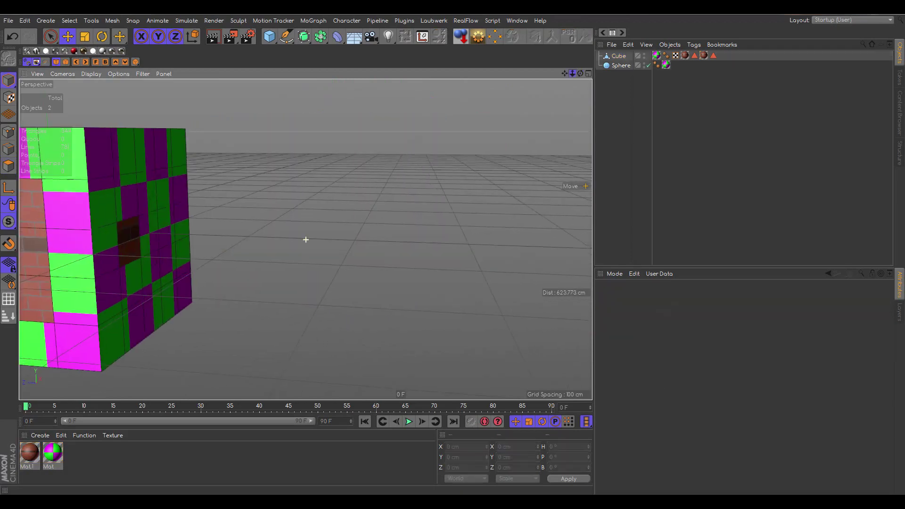
{"action": "left_click_drag", "start_coordinate": [572, 74], "coordinate": [610, 88]}
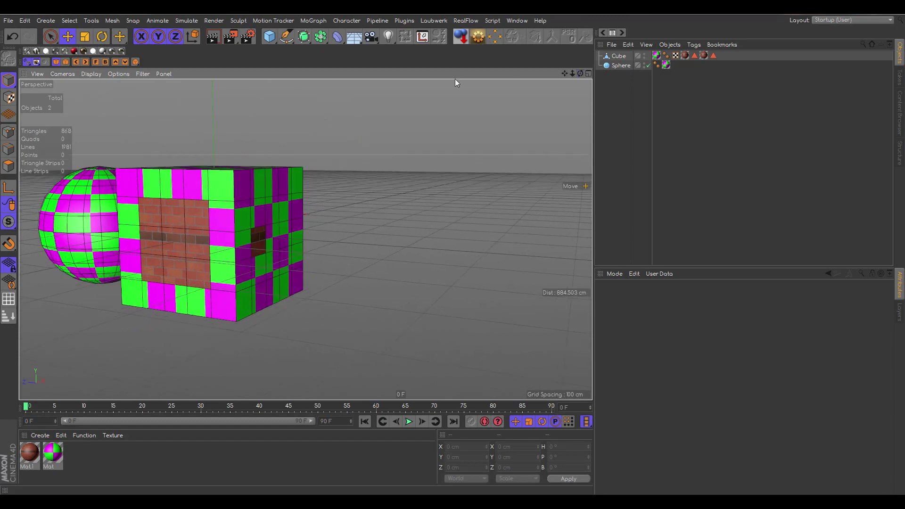
{"action": "left_click", "coordinate": [269, 36]}
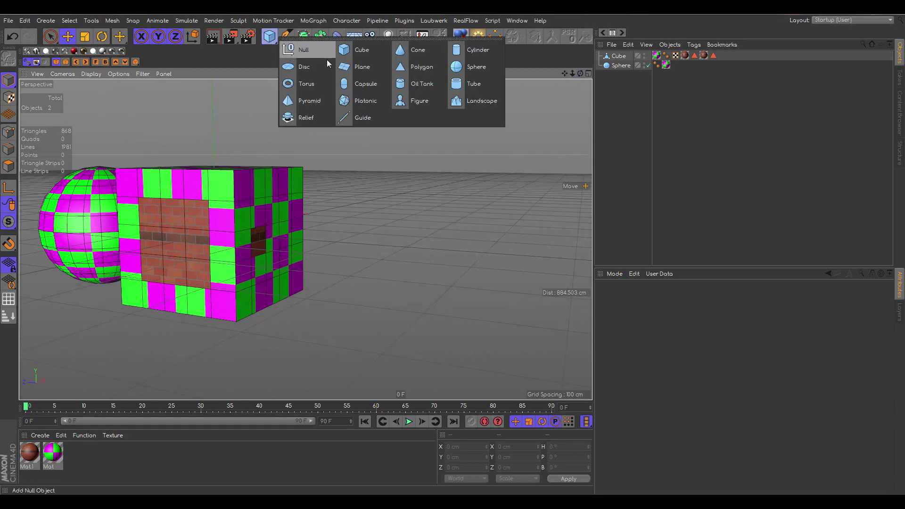
{"action": "left_click", "coordinate": [468, 48]}
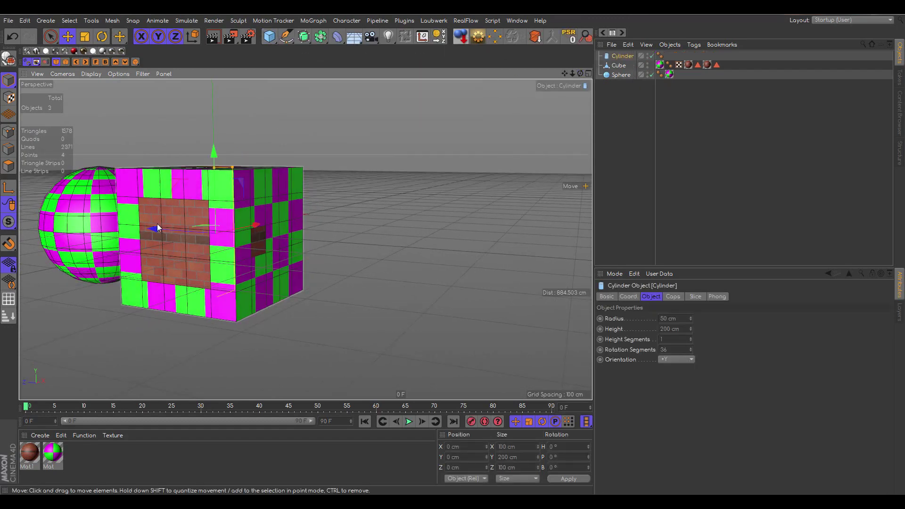
{"action": "left_click_drag", "start_coordinate": [157, 223], "coordinate": [311, 259]}
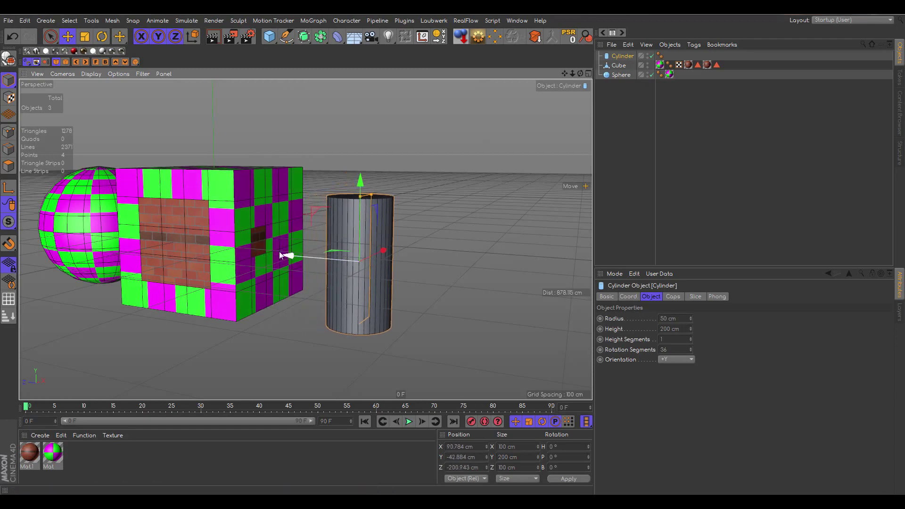
{"action": "left_click", "coordinate": [12, 37]}
{"action": "left_click_drag", "start_coordinate": [151, 227], "coordinate": [332, 272]}
{"action": "left_click_drag", "start_coordinate": [566, 77], "coordinate": [401, 240]}
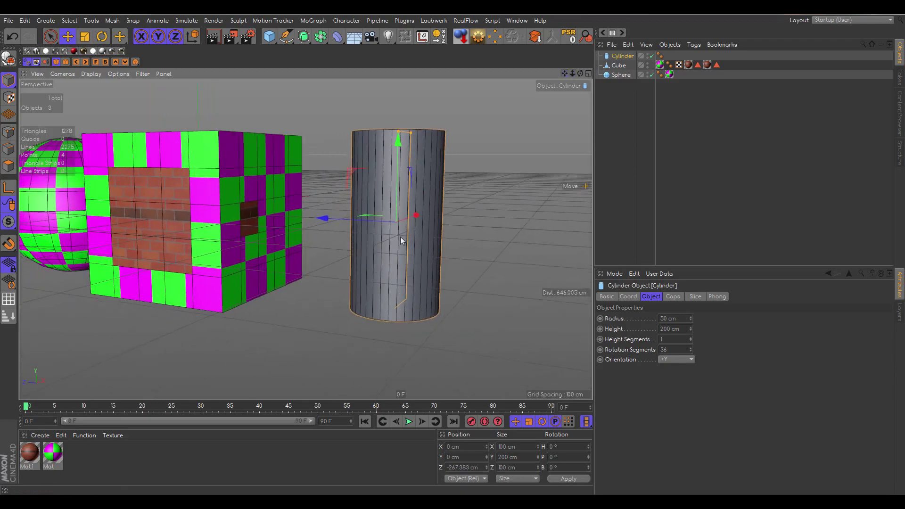
- Create a new material and load Superman.png as its Alpha channel texture without copying the image to the project location
{"action": "double_click", "coordinate": [79, 454]}
{"action": "double_click", "coordinate": [29, 452]}
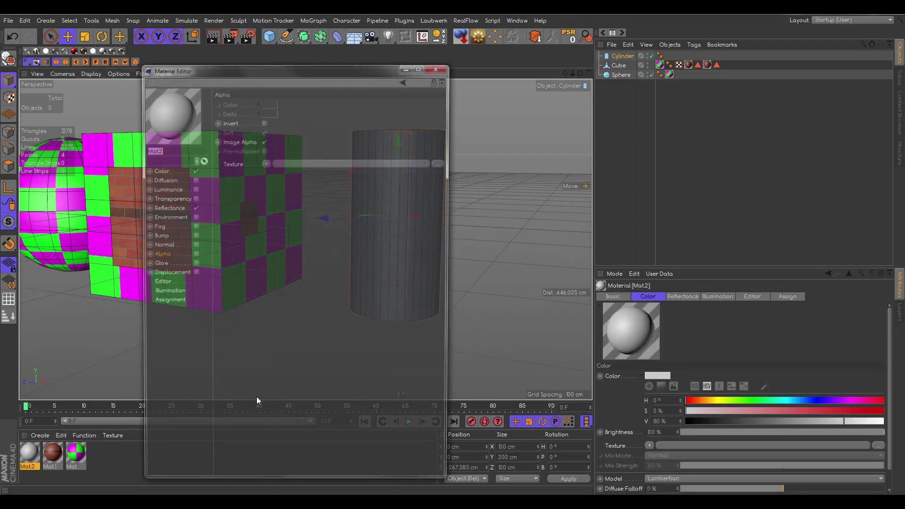
{"action": "left_click", "coordinate": [442, 163]}
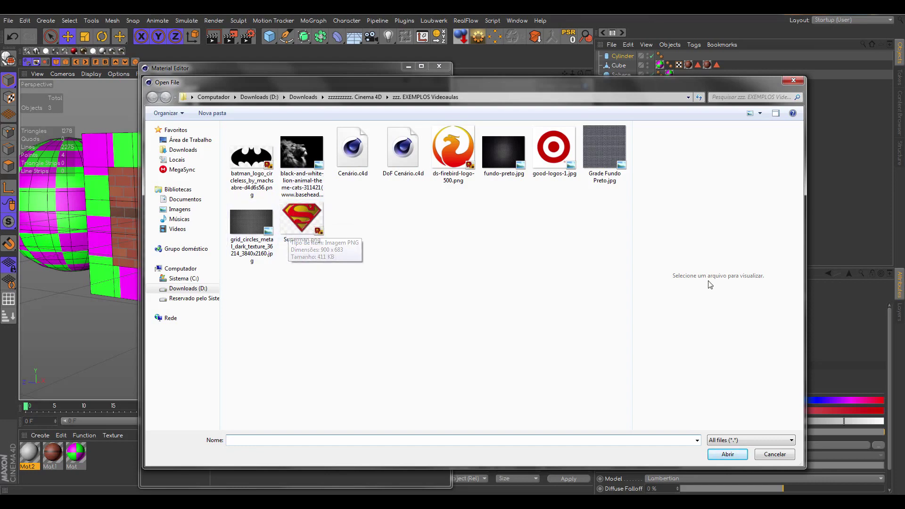
{"action": "left_click", "coordinate": [302, 221]}
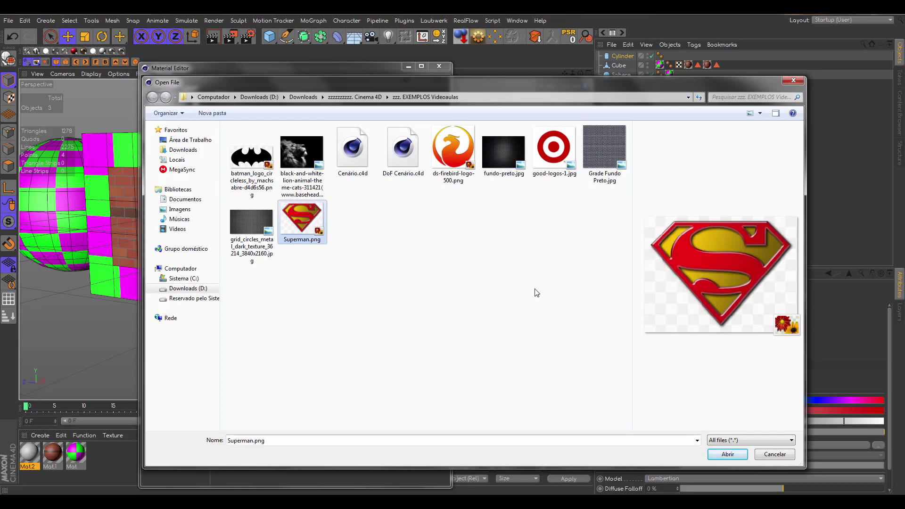
{"action": "left_click_drag", "start_coordinate": [633, 296], "coordinate": [508, 302]}
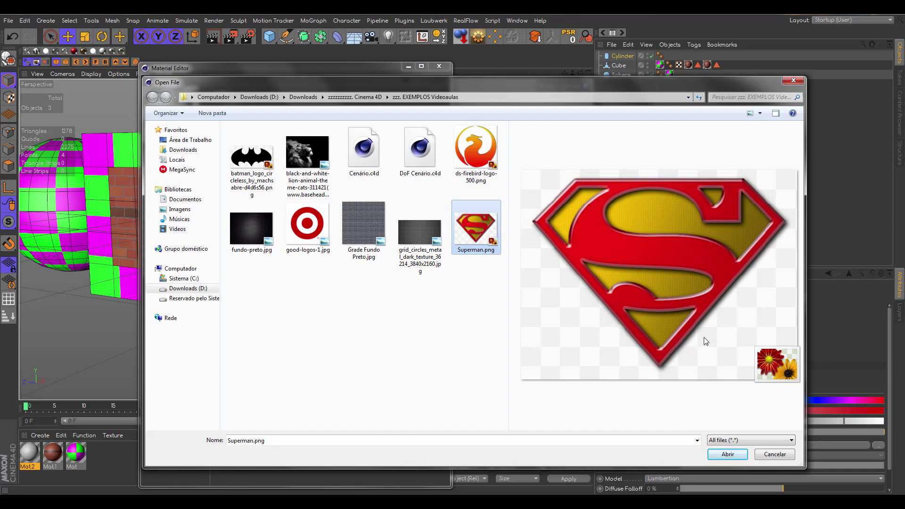
{"action": "left_click", "coordinate": [728, 454]}
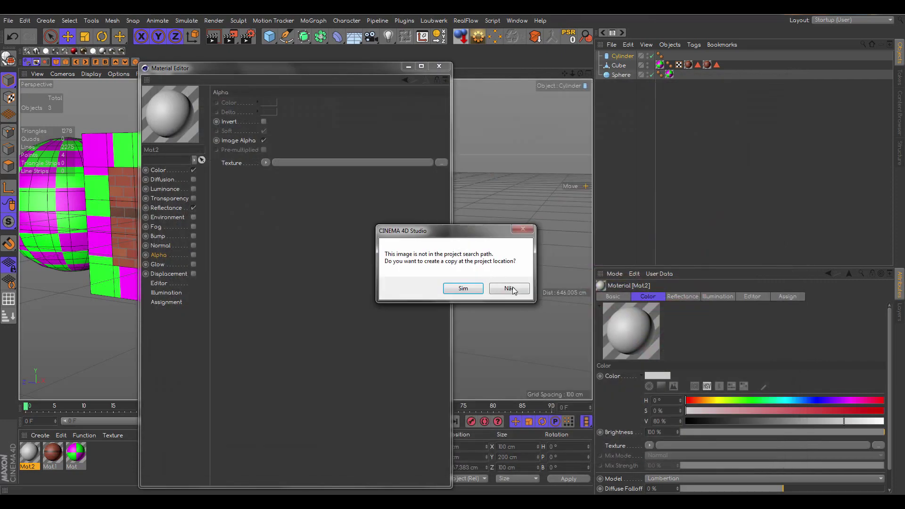
{"action": "left_click", "coordinate": [510, 288]}
- Move the Material Editor clear of the cylinder and open the shader properties of the Alpha channel's Superman image
{"action": "left_click_drag", "start_coordinate": [366, 68], "coordinate": [700, 71]}
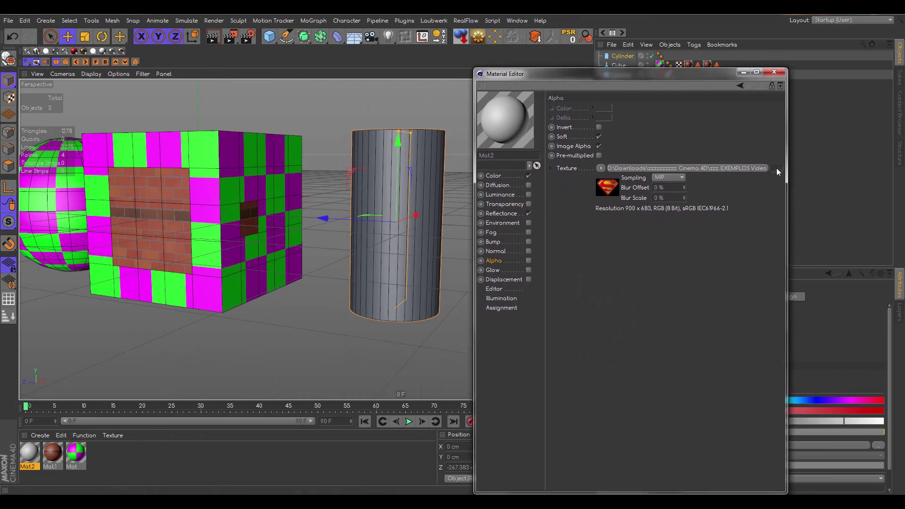
{"action": "left_click", "coordinate": [777, 168]}
{"action": "left_click", "coordinate": [895, 87]}
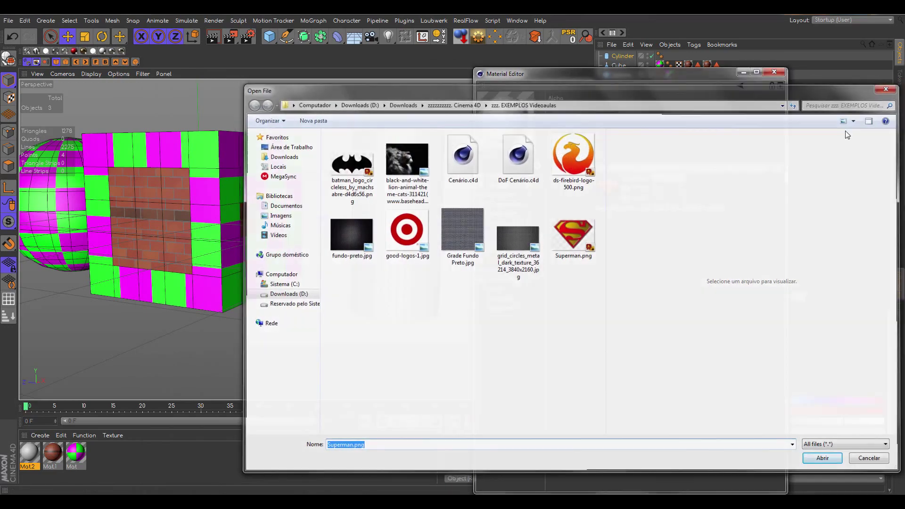
{"action": "left_click", "coordinate": [608, 187]}
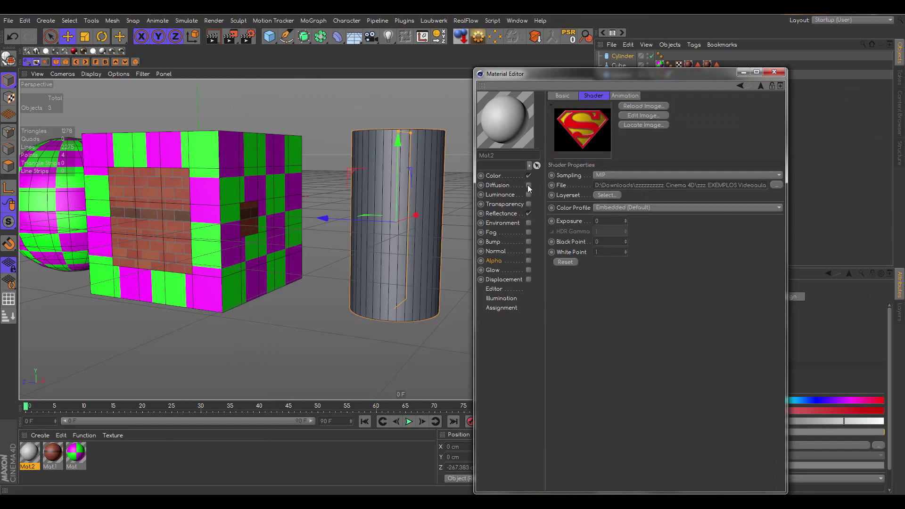
- Load Superman.png as the texture of the new material's Color channel without copying it to the project location
{"action": "left_click", "coordinate": [508, 176]}
{"action": "left_click", "coordinate": [601, 178]}
{"action": "left_click", "coordinate": [610, 200]}
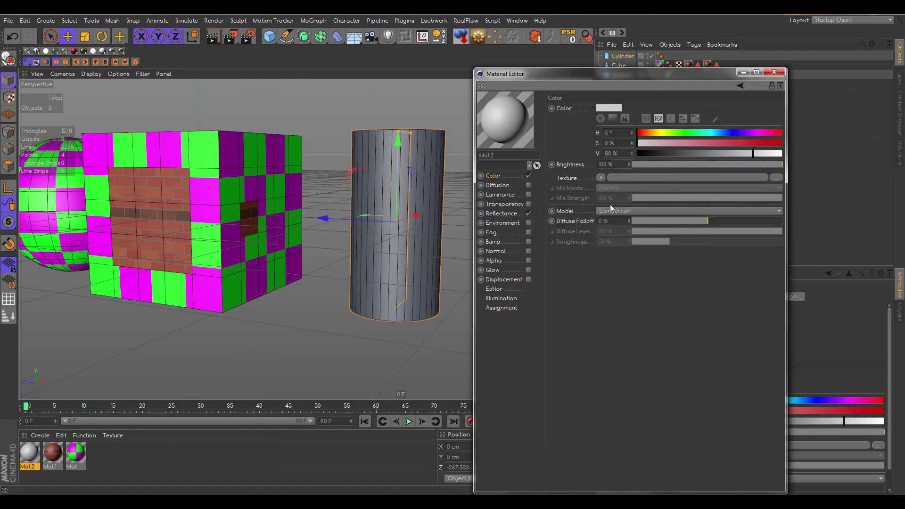
{"action": "left_click", "coordinate": [602, 178]}
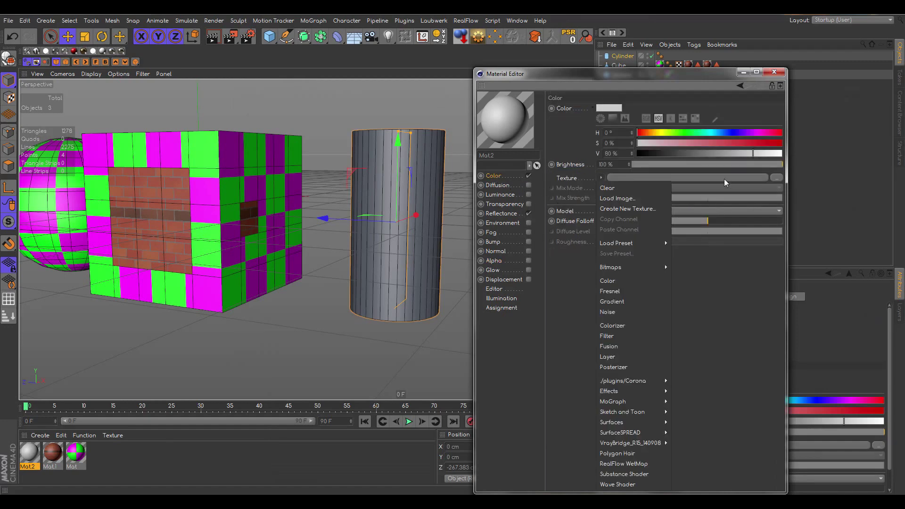
{"action": "left_click", "coordinate": [689, 310]}
{"action": "left_click", "coordinate": [775, 179]}
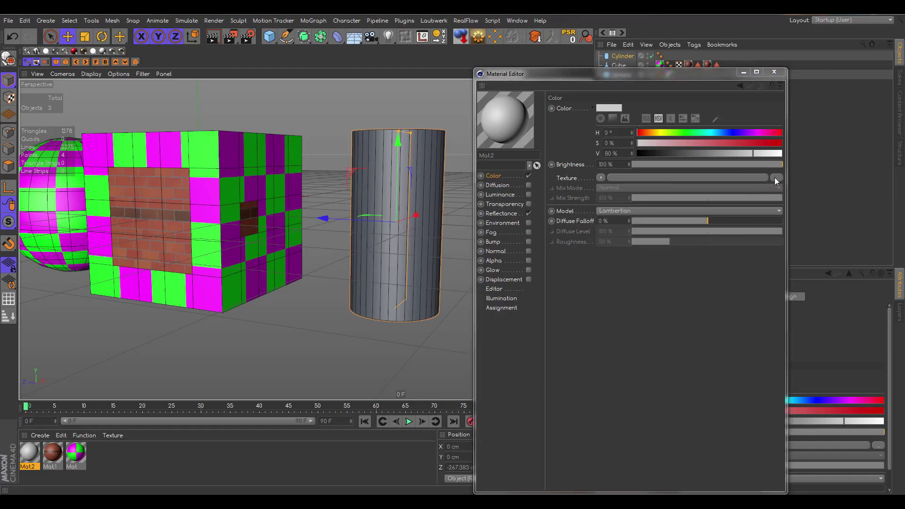
{"action": "double_click", "coordinate": [574, 233]}
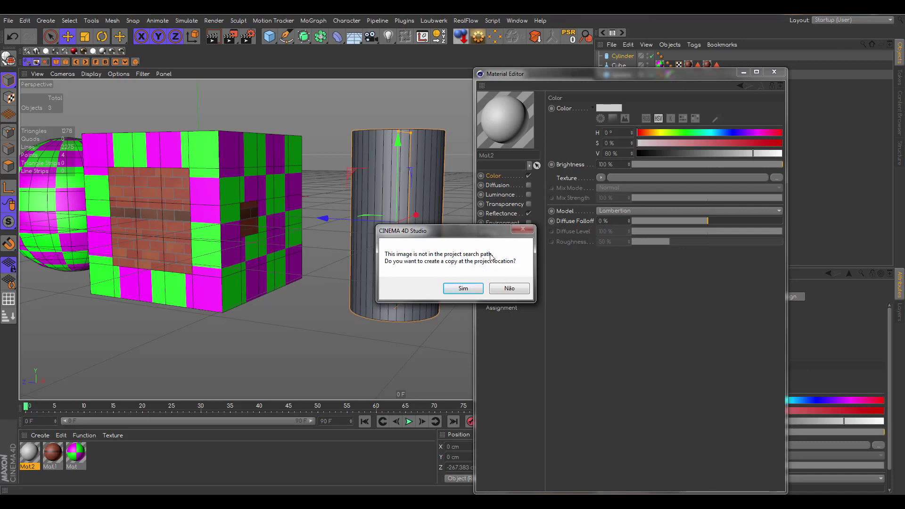
{"action": "left_click_drag", "start_coordinate": [482, 239], "coordinate": [639, 287]}
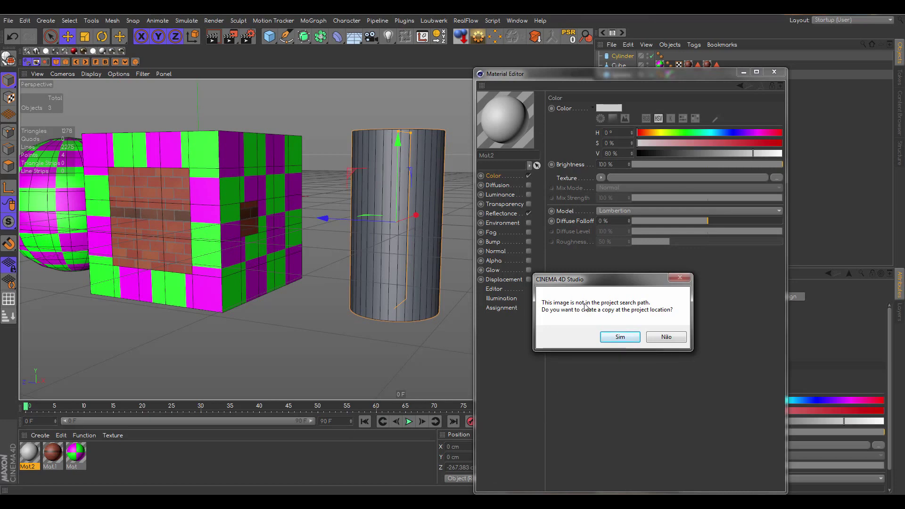
{"action": "left_click_drag", "start_coordinate": [603, 281], "coordinate": [630, 282]}
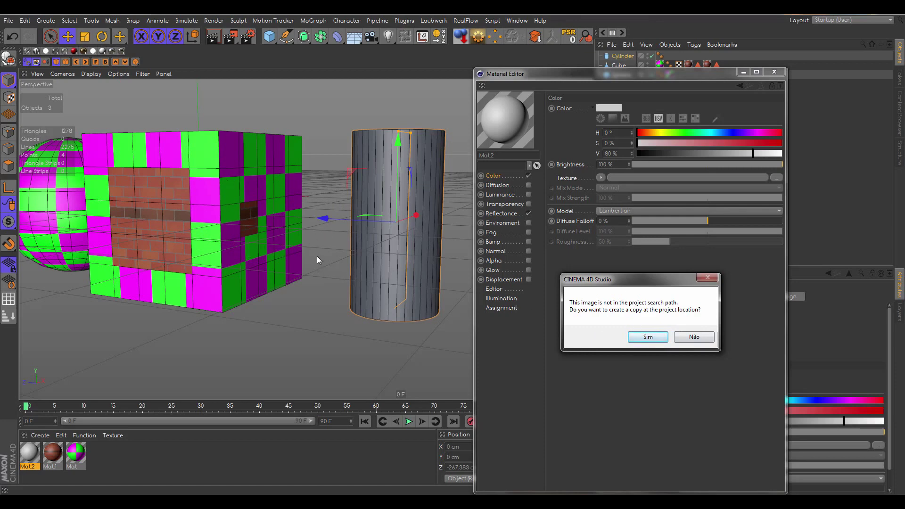
{"action": "left_click", "coordinate": [695, 337]}
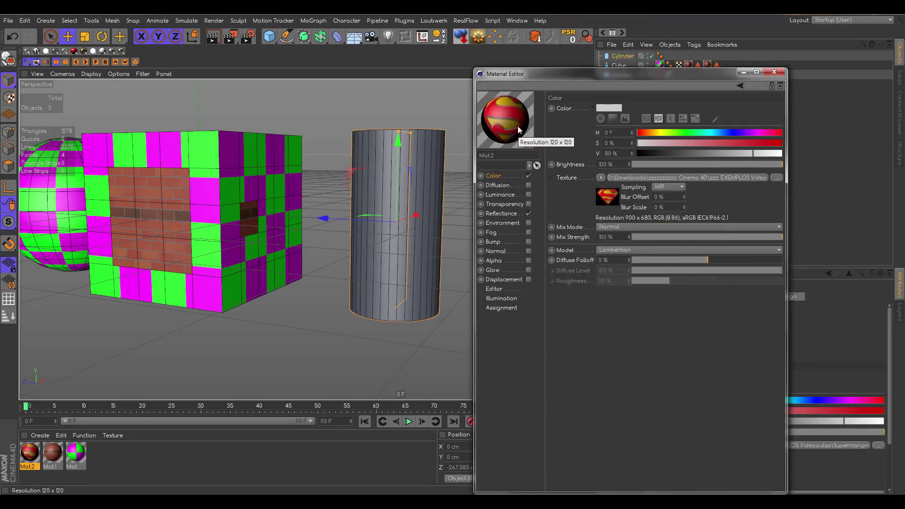
- Apply the Superman material to the cylinder and close the Material Editor
{"action": "left_click_drag", "start_coordinate": [593, 75], "coordinate": [631, 77]}
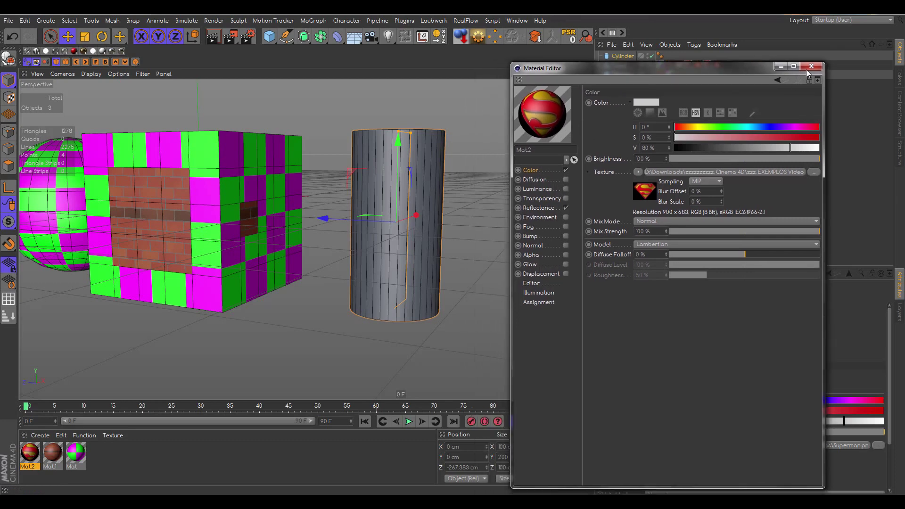
{"action": "left_click_drag", "start_coordinate": [30, 452], "coordinate": [377, 273]}
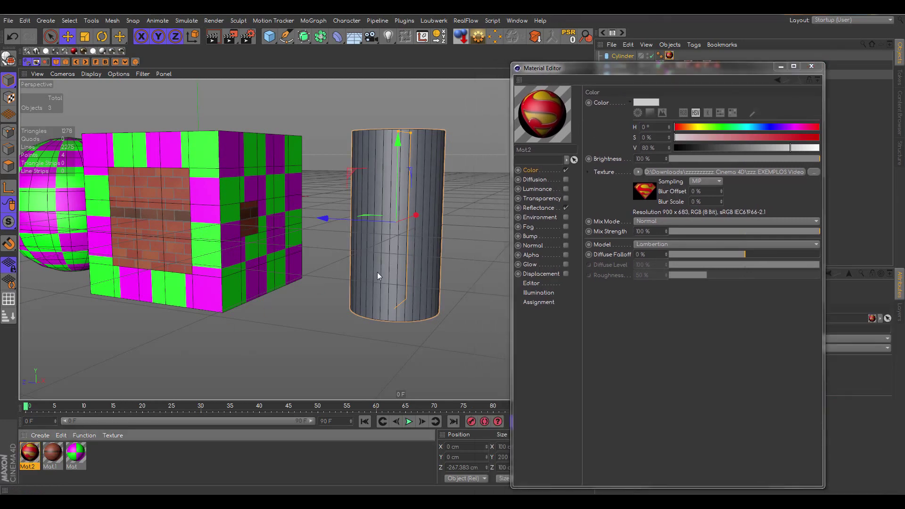
{"action": "left_click", "coordinate": [811, 68]}
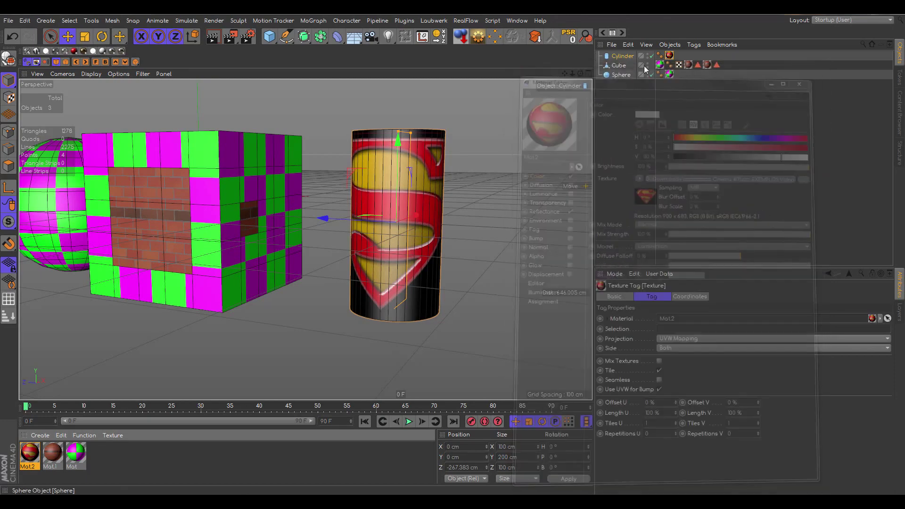
- Render the active view to inspect the Superman texture wrapped around the cylinder
{"action": "left_click_drag", "start_coordinate": [340, 222], "coordinate": [396, 223], "text": "alt"}
{"action": "left_click_drag", "start_coordinate": [581, 73], "coordinate": [489, 68]}
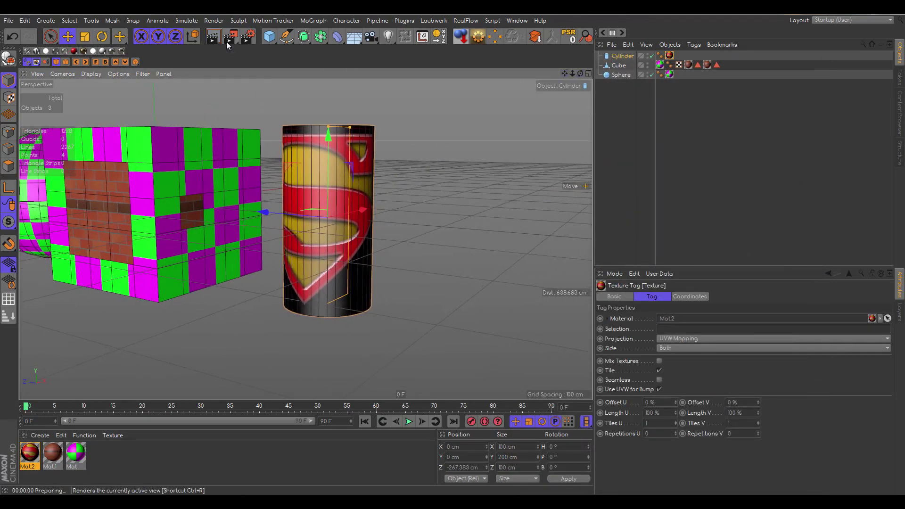
{"action": "left_click", "coordinate": [213, 38]}
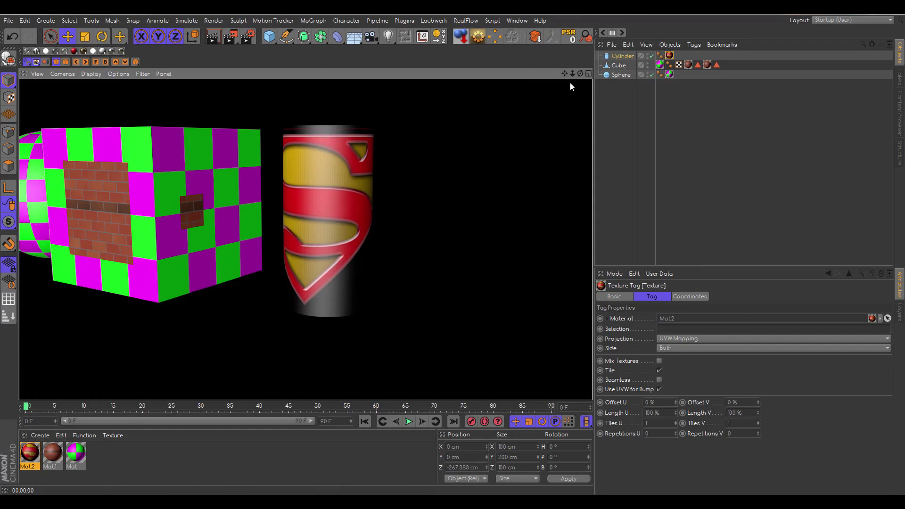
{"action": "left_click_drag", "start_coordinate": [573, 74], "coordinate": [523, 75]}
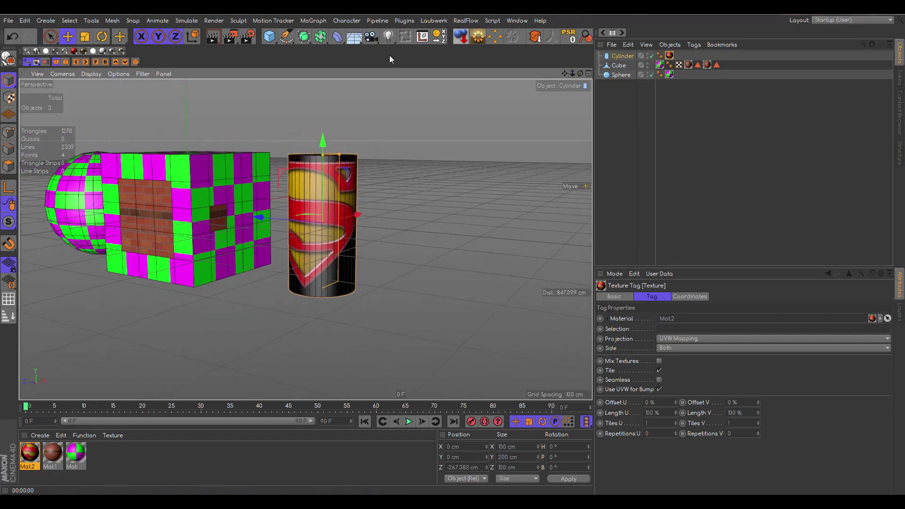
- Add a Sky object to the scene
{"action": "left_click", "coordinate": [277, 39]}
{"action": "left_click", "coordinate": [357, 38]}
{"action": "left_click", "coordinate": [389, 61]}
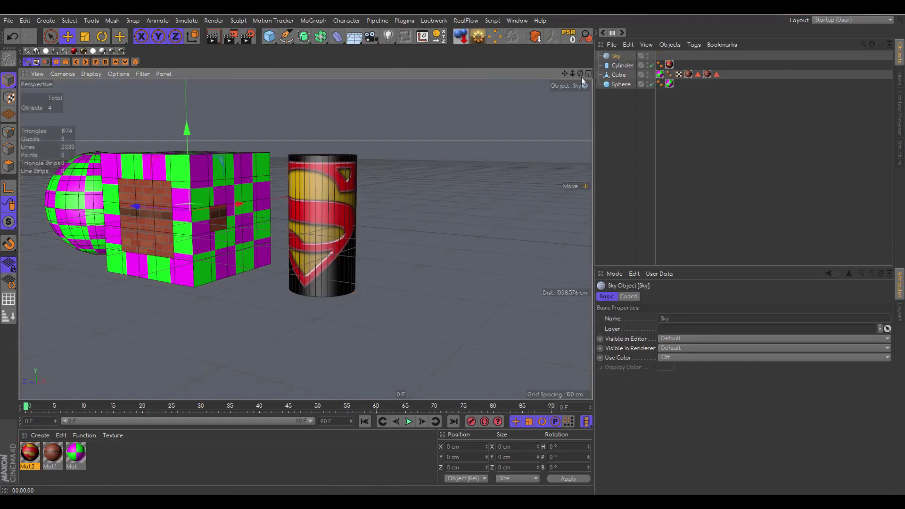
{"action": "left_click_drag", "start_coordinate": [581, 75], "coordinate": [583, 65]}
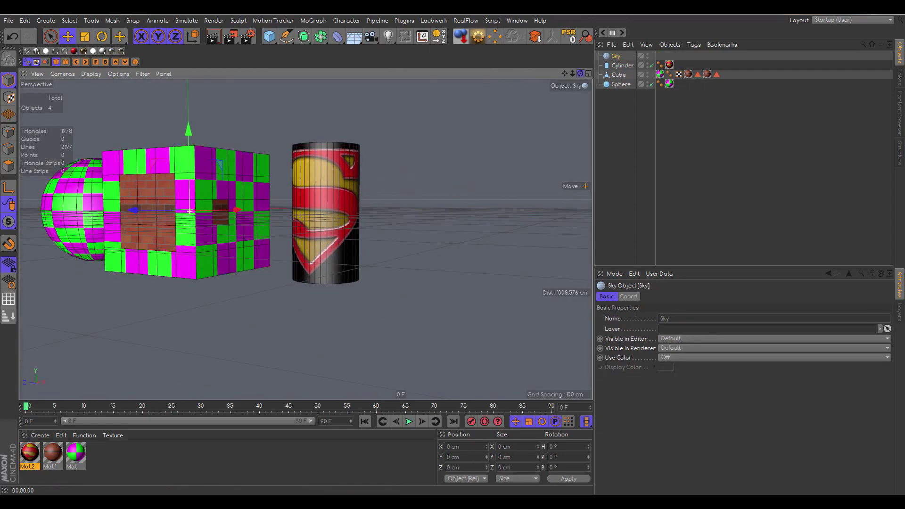
- Create a new material and set its color to light cyan with H 181°, S 34% and V 100%
{"action": "double_click", "coordinate": [95, 458]}
{"action": "double_click", "coordinate": [28, 453]}
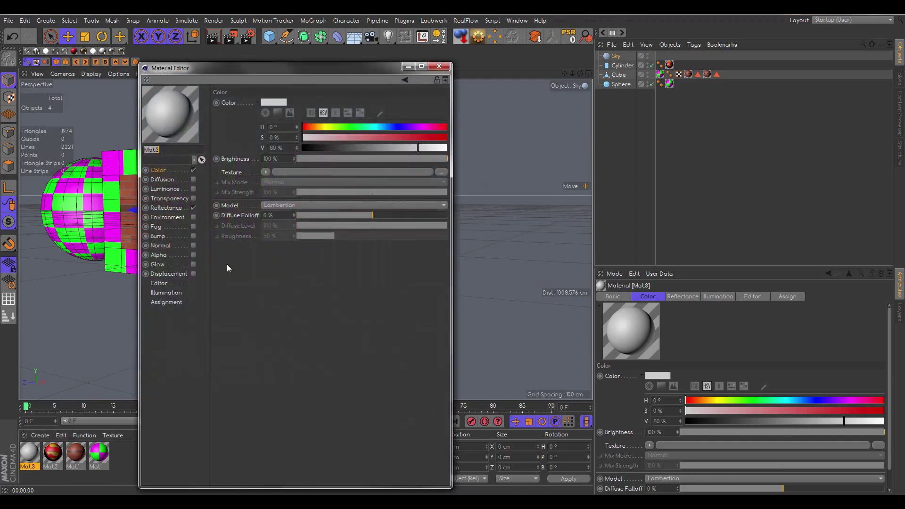
{"action": "left_click", "coordinate": [275, 103]}
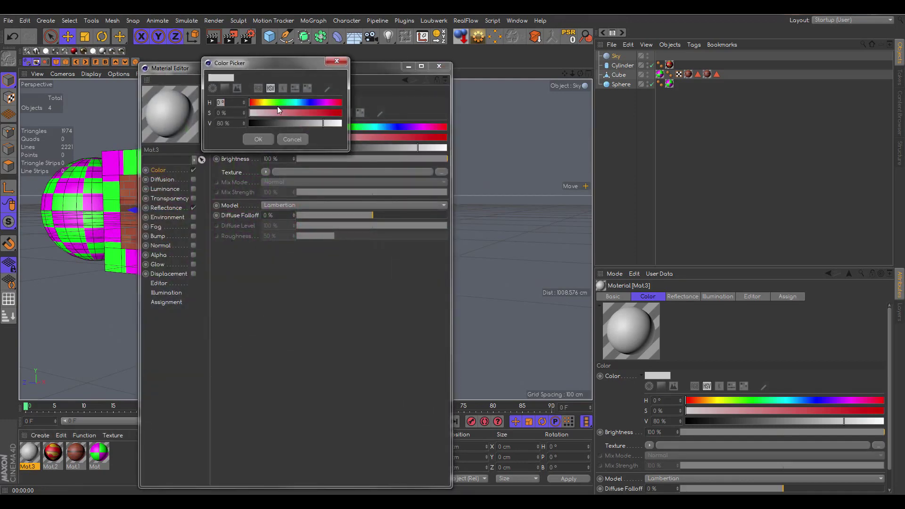
{"action": "left_click_drag", "start_coordinate": [255, 103], "coordinate": [373, 137]}
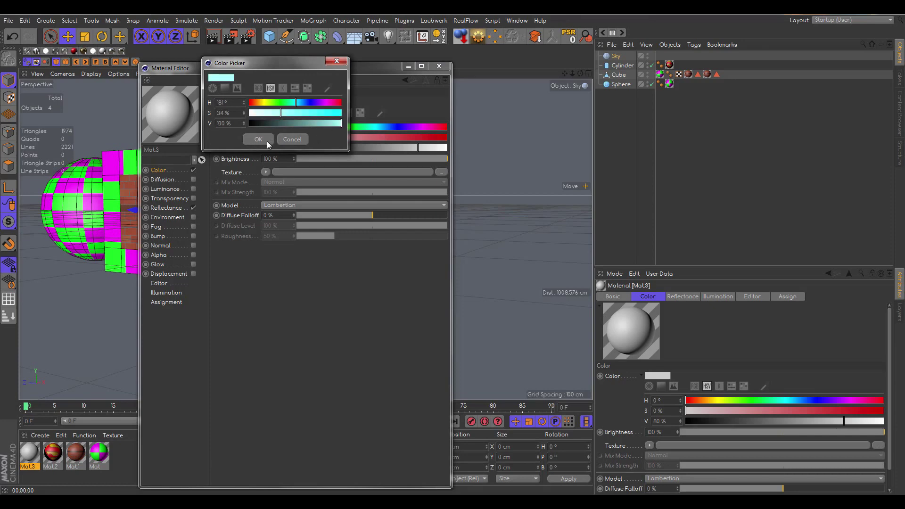
{"action": "left_click", "coordinate": [259, 140]}
- Close the Material Editor, apply the cyan material to the Sky and render the active view
{"action": "left_click", "coordinate": [438, 67]}
{"action": "left_click_drag", "start_coordinate": [33, 455], "coordinate": [389, 75]}
{"action": "left_click", "coordinate": [213, 36]}
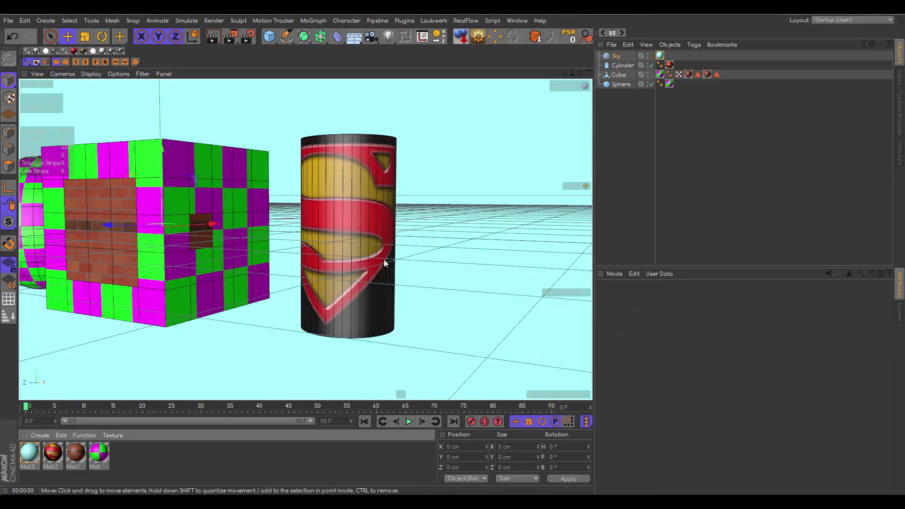
- Open the Superman material for editing and enable its Alpha channel
{"action": "left_click", "coordinate": [62, 456]}
{"action": "double_click", "coordinate": [63, 456]}
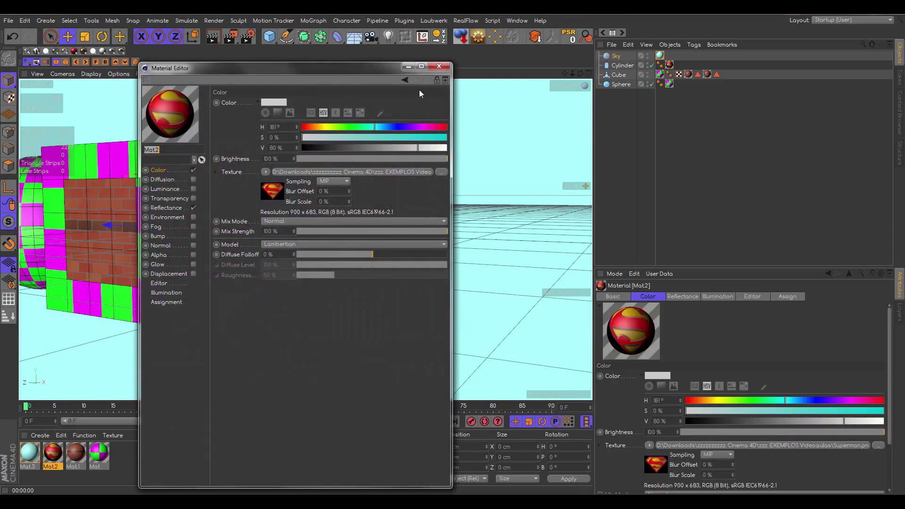
{"action": "left_click_drag", "start_coordinate": [326, 70], "coordinate": [658, 101]}
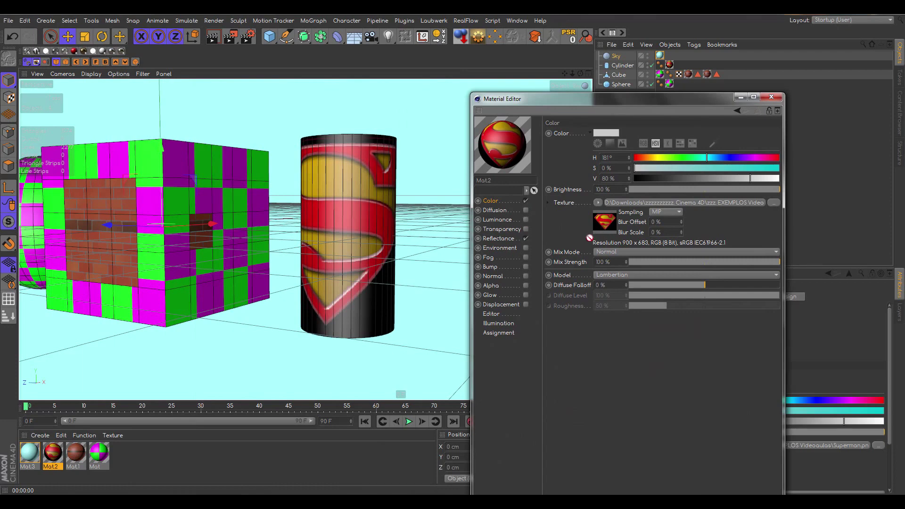
{"action": "left_click", "coordinate": [496, 286]}
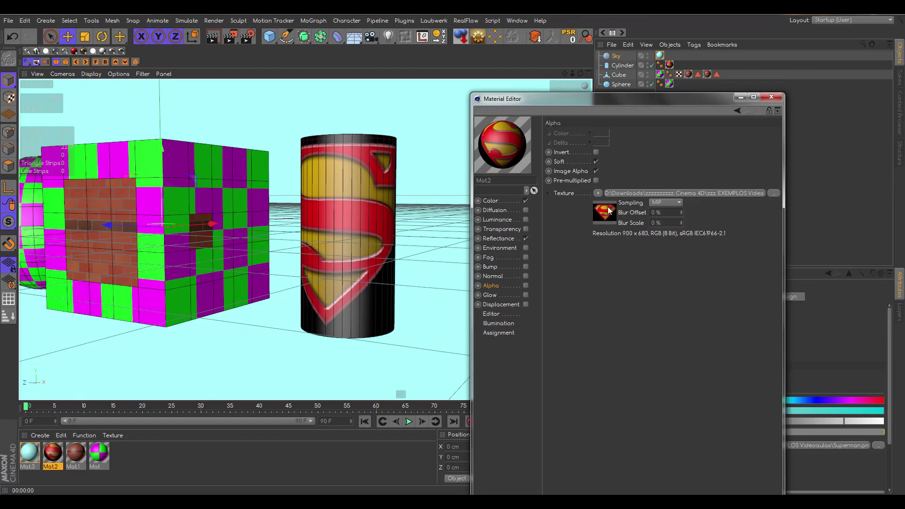
{"action": "left_click", "coordinate": [525, 285]}
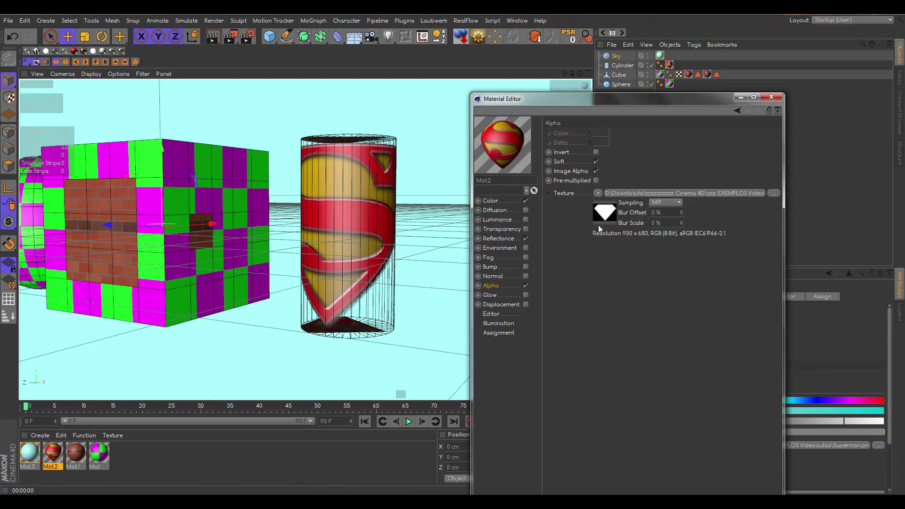
- Reduce the height of the Material Editor window and place it below the cylinder
{"action": "left_click_drag", "start_coordinate": [581, 73], "coordinate": [548, 74]}
{"action": "left_click_drag", "start_coordinate": [580, 73], "coordinate": [554, 74]}
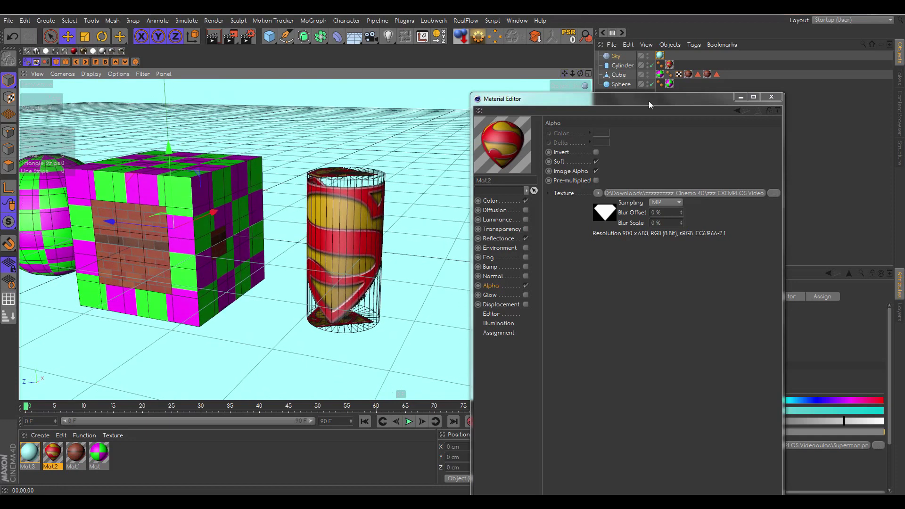
{"action": "left_click_drag", "start_coordinate": [649, 101], "coordinate": [573, 76]}
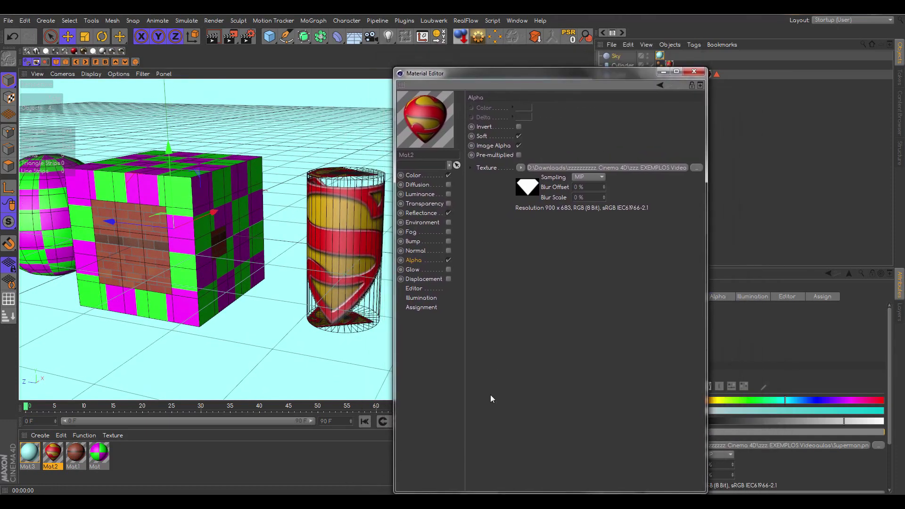
{"action": "left_click_drag", "start_coordinate": [516, 491], "coordinate": [515, 324]}
{"action": "left_click_drag", "start_coordinate": [562, 86], "coordinate": [292, 365]}
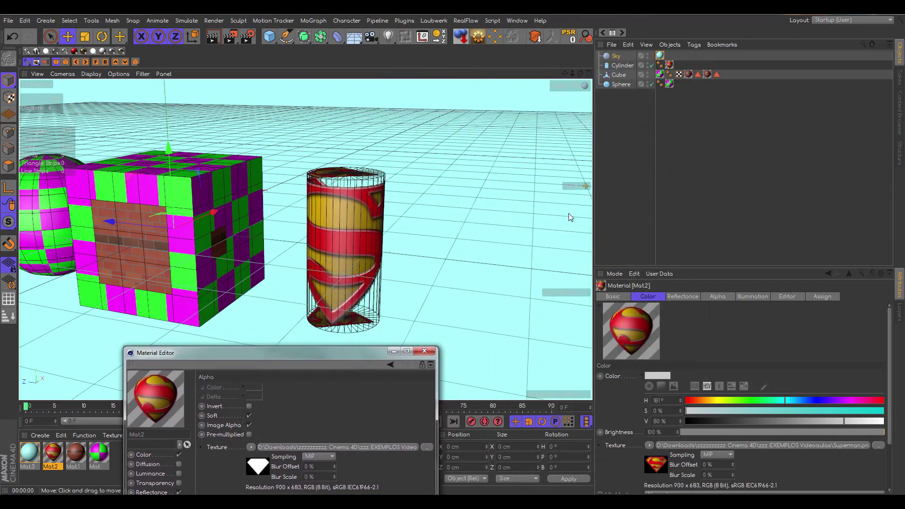
- Set the projection of the cylinder's Superman texture tag to Cylindrical
{"action": "left_click", "coordinate": [670, 64]}
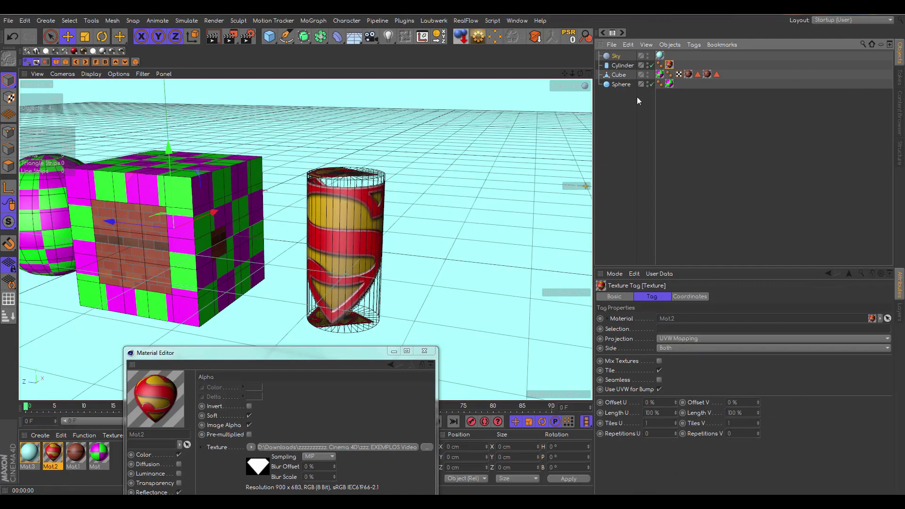
{"action": "left_click_drag", "start_coordinate": [580, 74], "coordinate": [557, 88]}
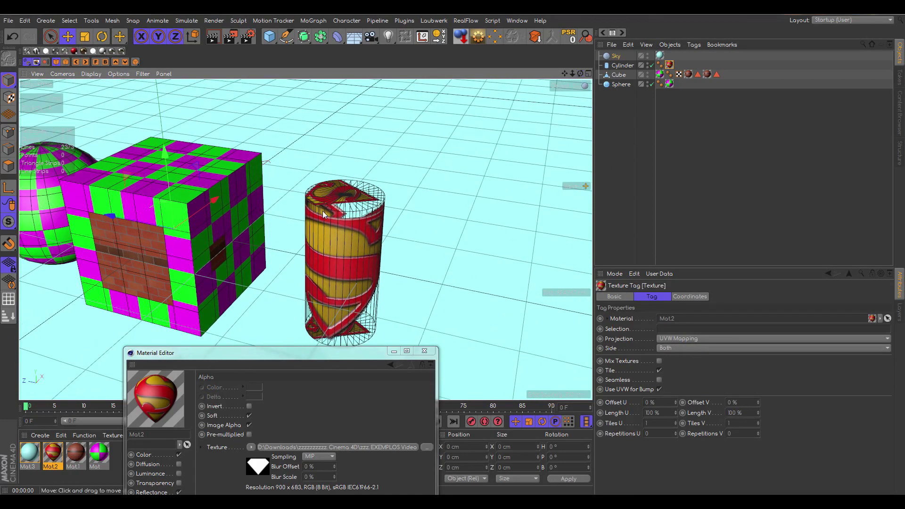
{"action": "left_click", "coordinate": [697, 338]}
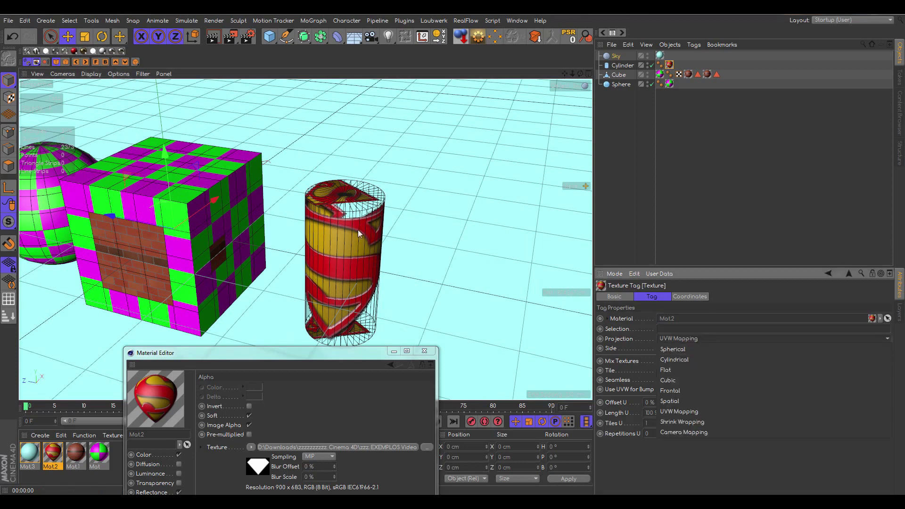
{"action": "left_click", "coordinate": [684, 359]}
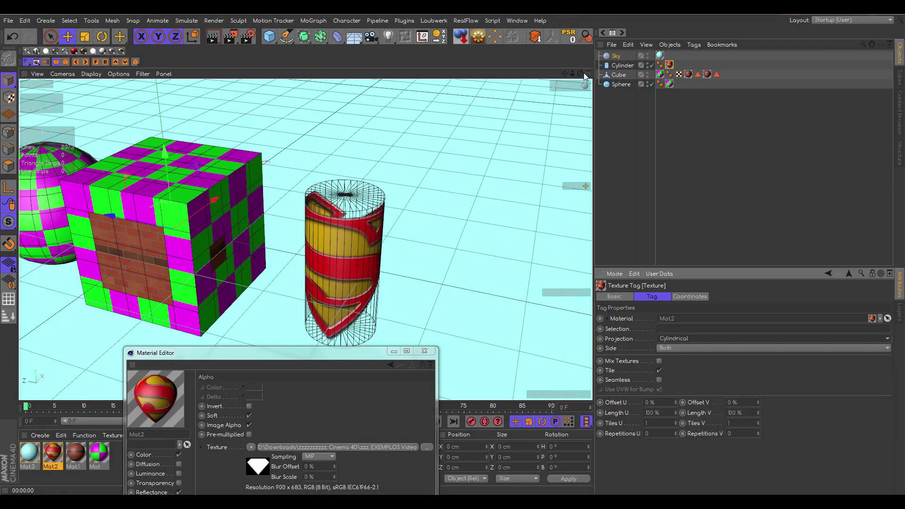
{"action": "mouse_move", "coordinate": [580, 73]}
{"action": "left_mouse_down"}
{"action": "mouse_move", "coordinate": [556, 57]}
{"action": "mouse_move", "coordinate": [500, 49]}
{"action": "mouse_move", "coordinate": [471, 66]}
{"action": "mouse_move", "coordinate": [514, 49]}
{"action": "mouse_move", "coordinate": [573, 77]}
{"action": "left_mouse_up"}
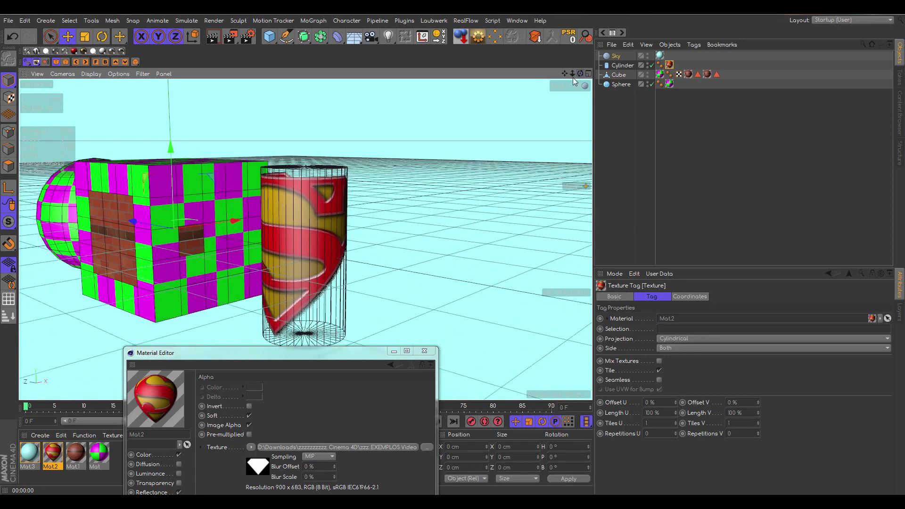
- Render the active view from two angles to inspect the Superman cut-out on the cylinder
{"action": "left_click_drag", "start_coordinate": [332, 354], "coordinate": [664, 148]}
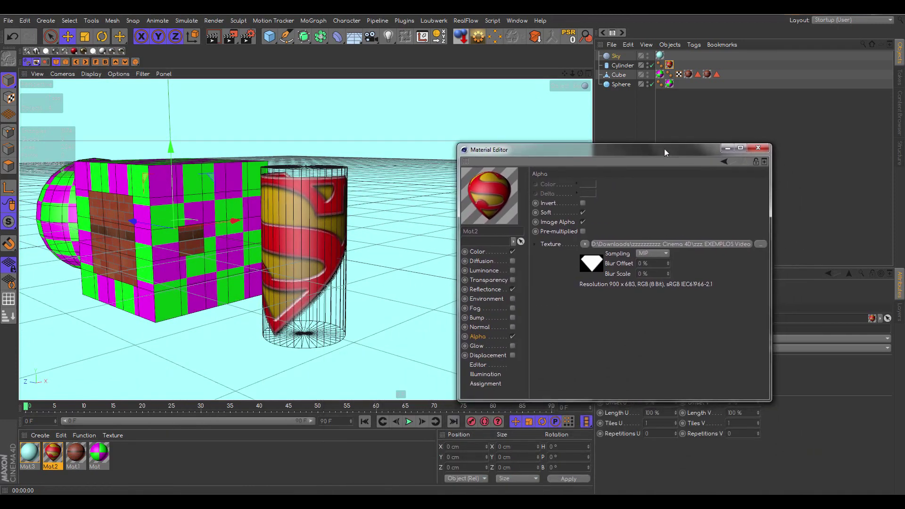
{"action": "left_click", "coordinate": [214, 38]}
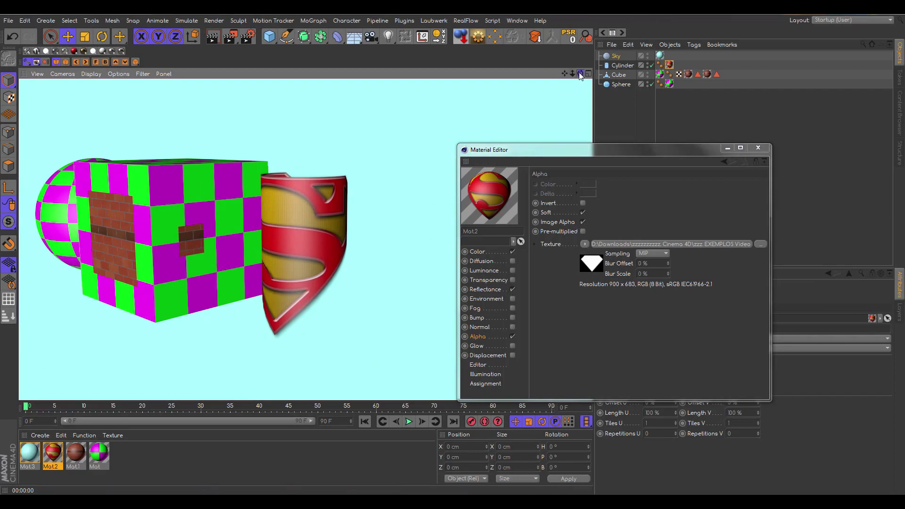
{"action": "left_click_drag", "start_coordinate": [581, 74], "coordinate": [306, 86]}
{"action": "left_click", "coordinate": [214, 38]}
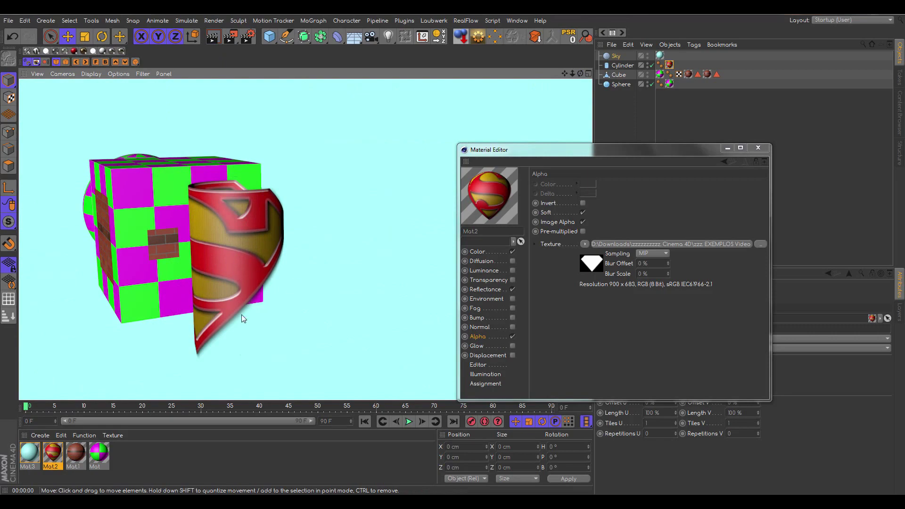
{"action": "left_click_drag", "start_coordinate": [580, 75], "coordinate": [552, 85]}
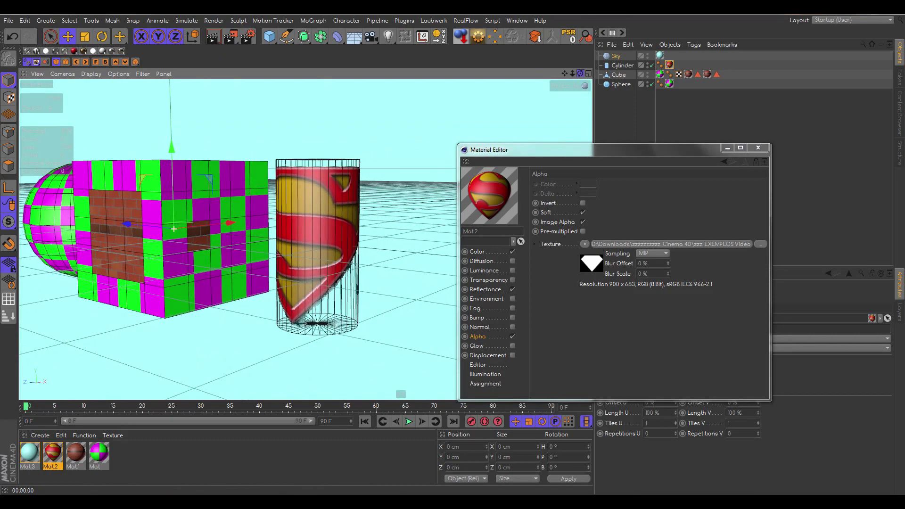
- Move the Material Editor farther away from the cylinder to free the viewport
{"action": "left_click_drag", "start_coordinate": [585, 152], "coordinate": [636, 209]}
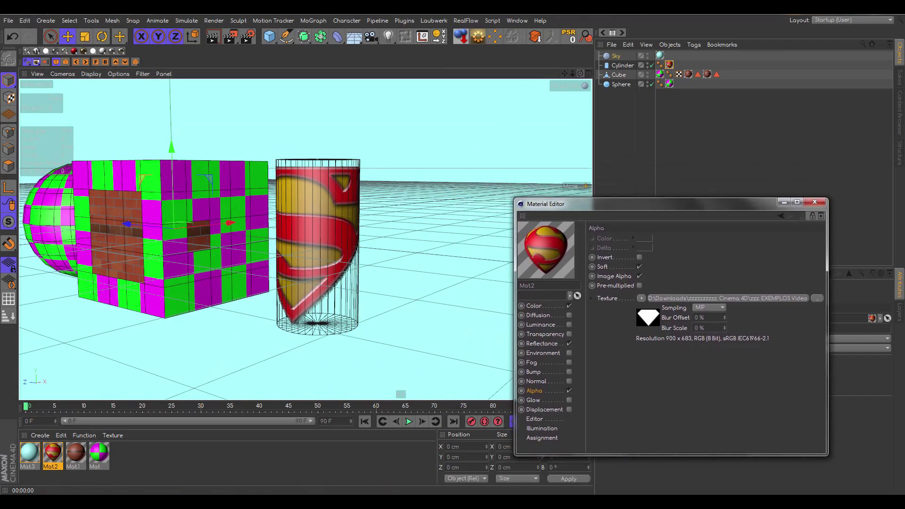
{"action": "left_click_drag", "start_coordinate": [340, 248], "coordinate": [350, 280], "text": "alt"}
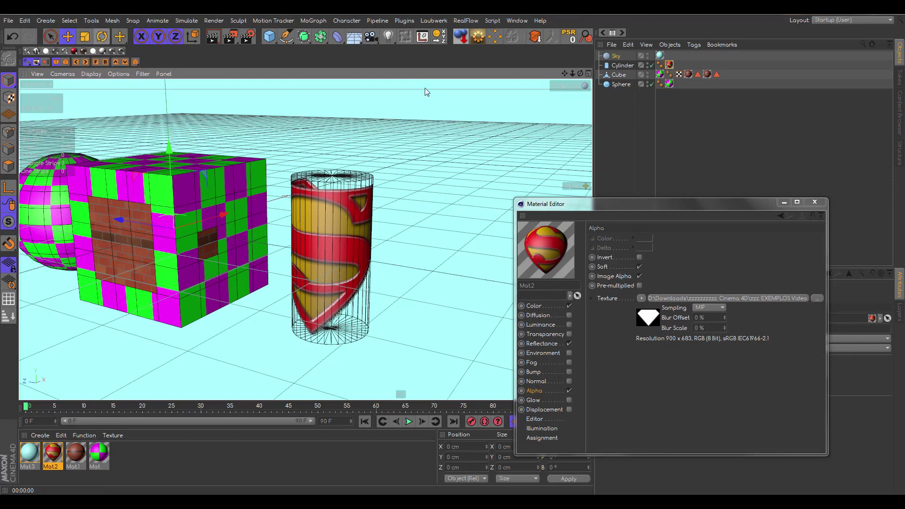
{"action": "left_click_drag", "start_coordinate": [723, 200], "coordinate": [750, 230]}
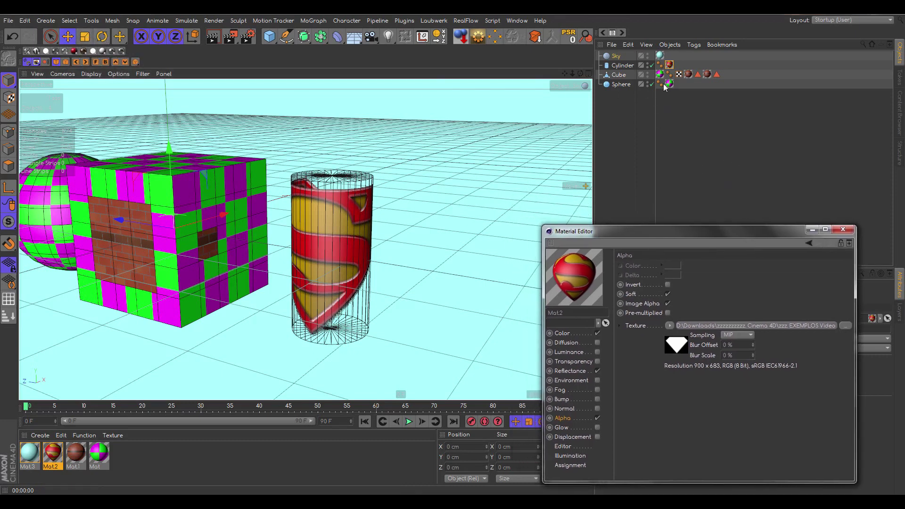
- Select the cylinder and its Superman texture tag in Texture mode and examine the cylindrical projection cage from above and the front
{"action": "left_click", "coordinate": [629, 65]}
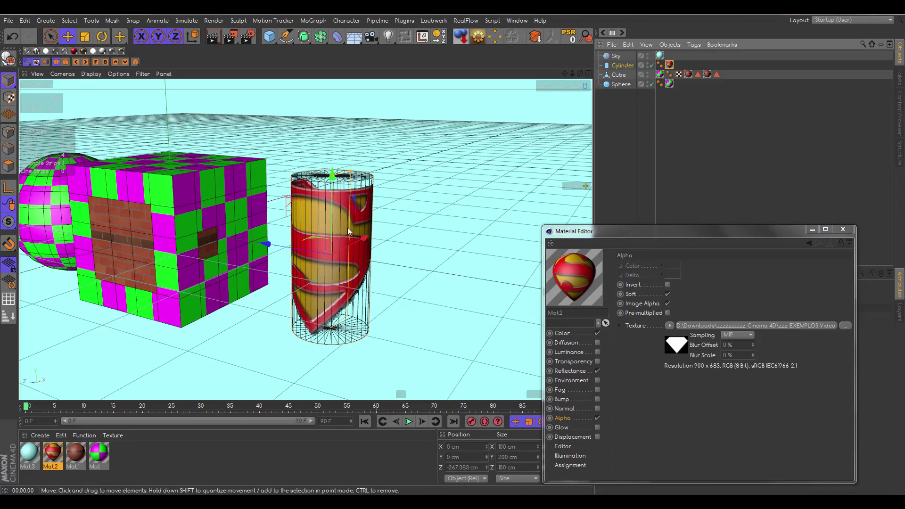
{"action": "left_click", "coordinate": [661, 74]}
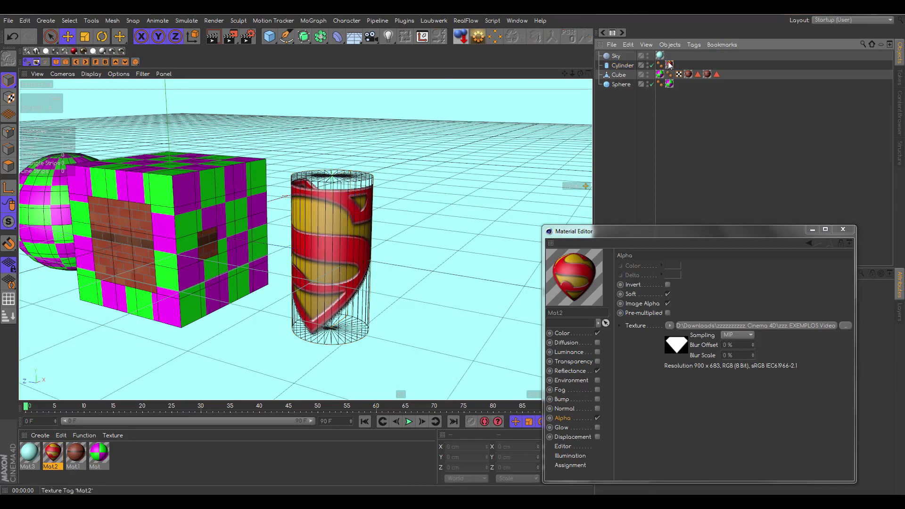
{"action": "left_click", "coordinate": [670, 65]}
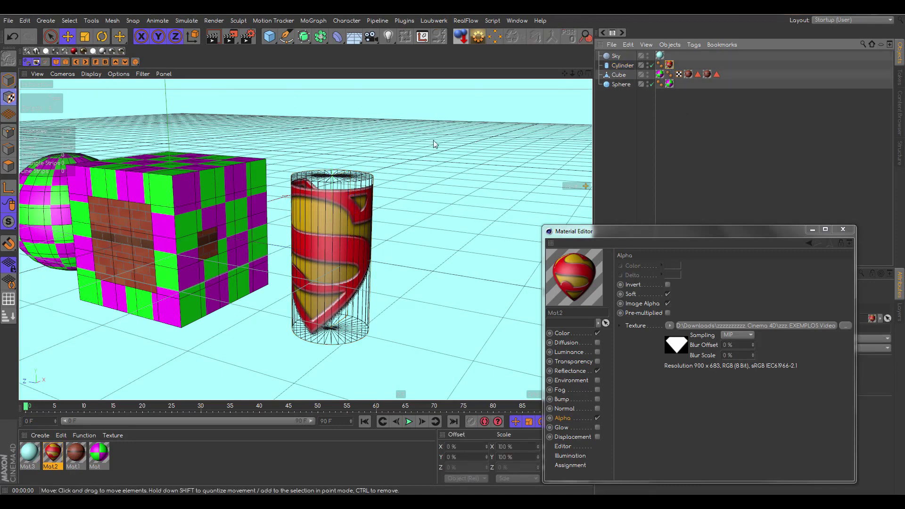
{"action": "left_click", "coordinate": [728, 146]}
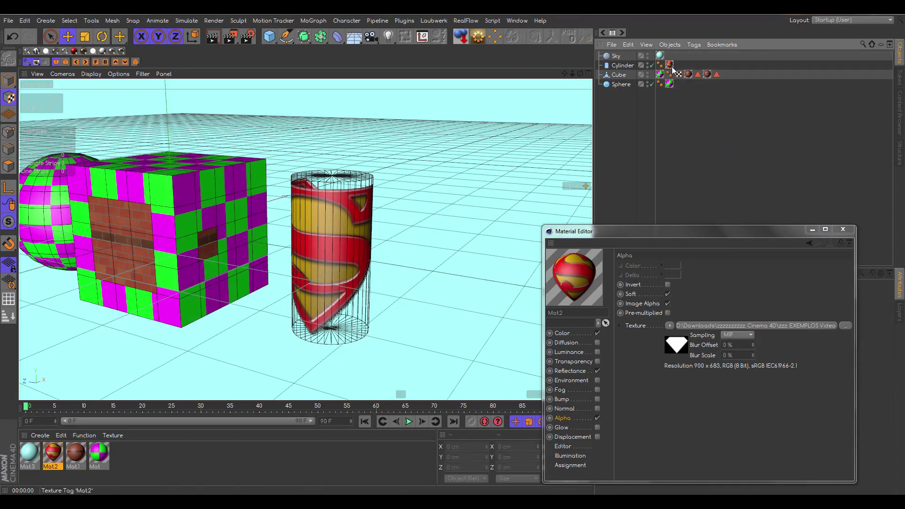
{"action": "left_click", "coordinate": [672, 66]}
{"action": "left_click", "coordinate": [628, 69]}
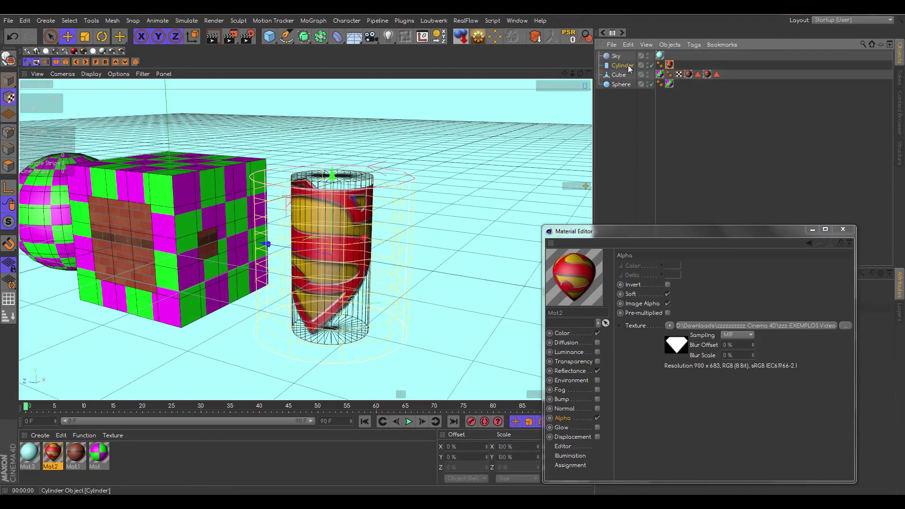
{"action": "left_click", "coordinate": [9, 96]}
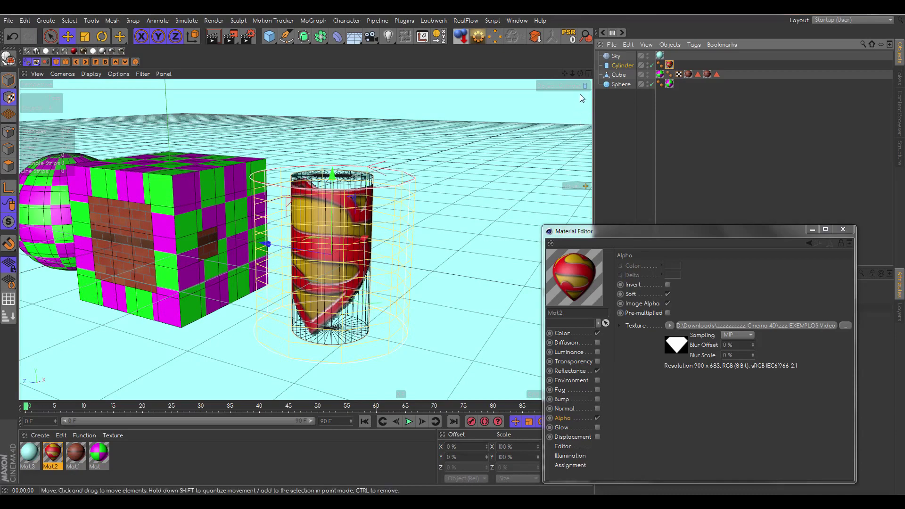
{"action": "left_click_drag", "start_coordinate": [581, 74], "coordinate": [331, 150]}
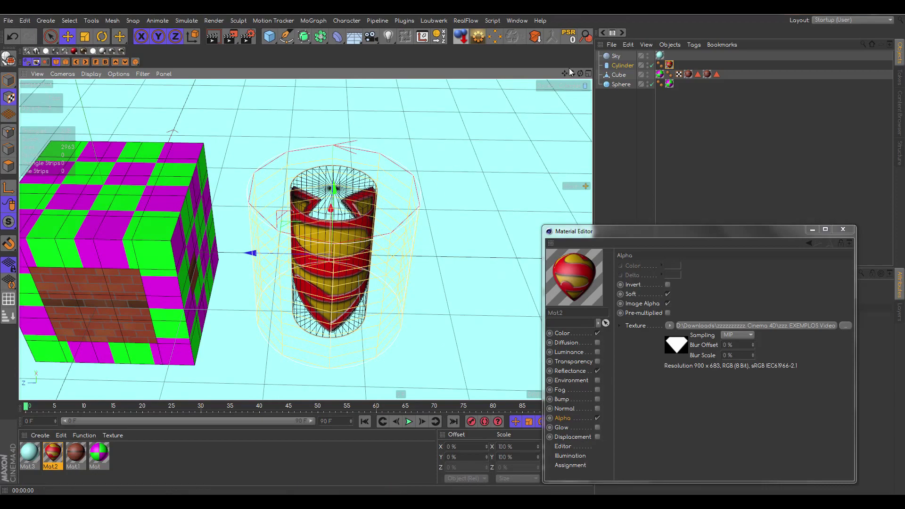
{"action": "left_click_drag", "start_coordinate": [582, 75], "coordinate": [567, 51]}
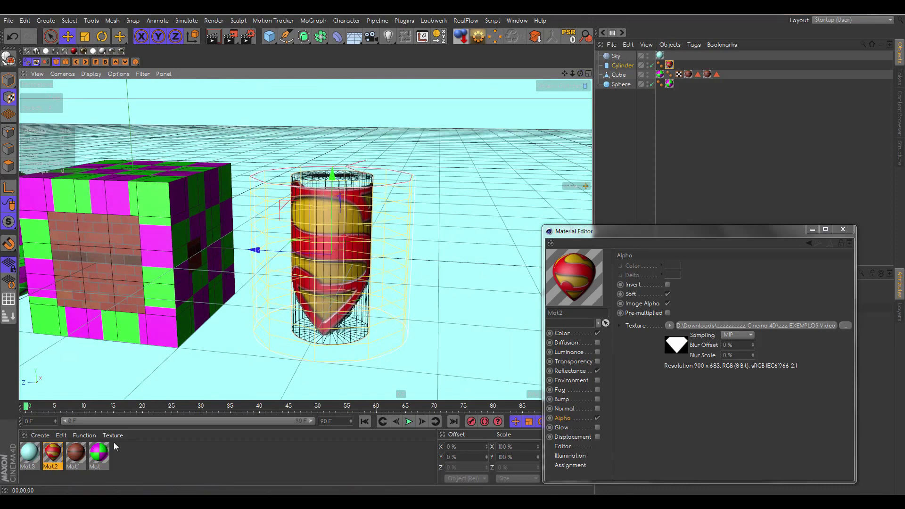
- Load a Gradient shader as the Color channel texture of the Sky material Mat3
{"action": "left_click", "coordinate": [32, 453]}
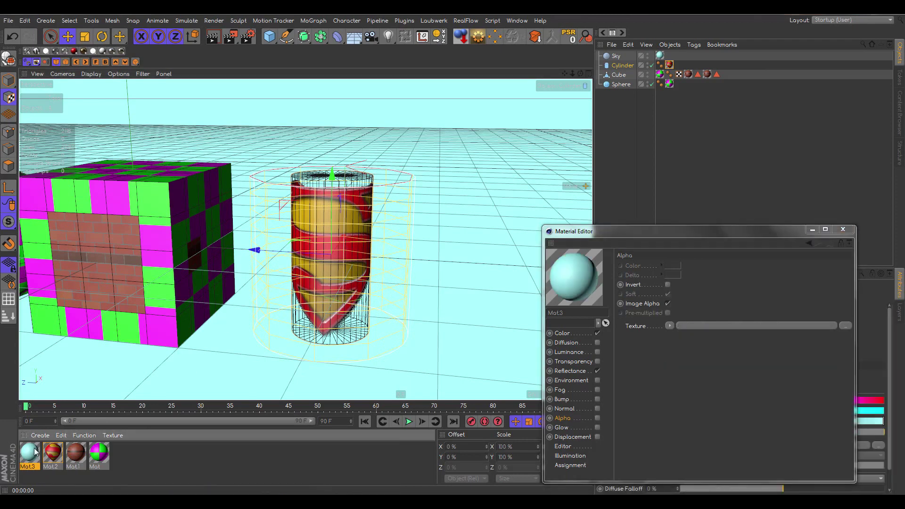
{"action": "left_click_drag", "start_coordinate": [673, 229], "coordinate": [626, 133]}
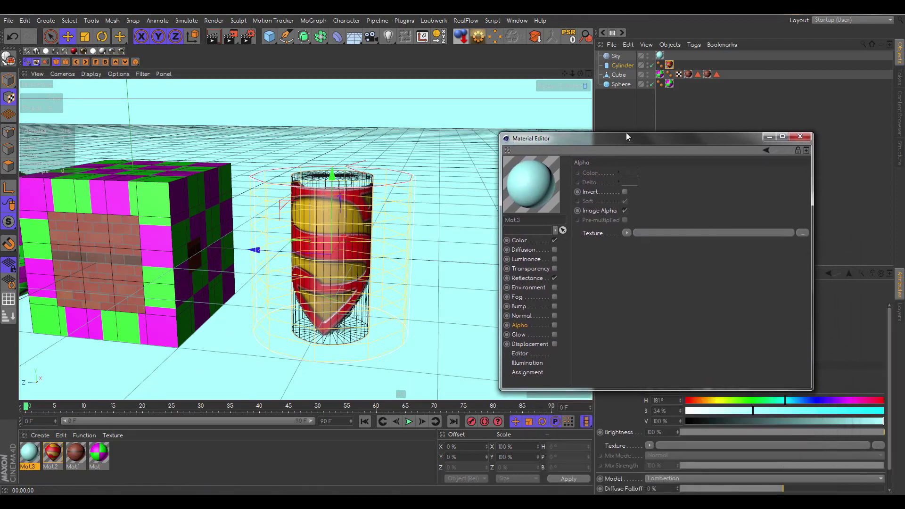
{"action": "left_click", "coordinate": [516, 236]}
{"action": "left_click", "coordinate": [624, 238]}
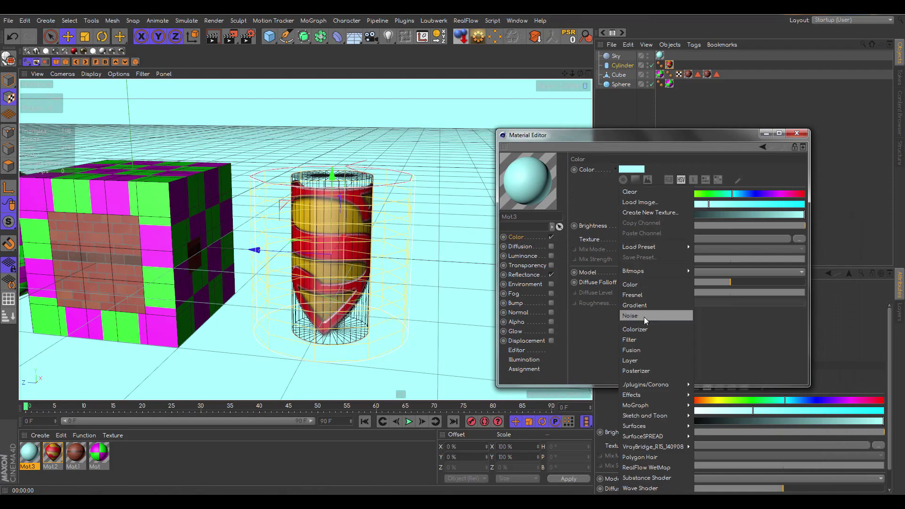
{"action": "left_click", "coordinate": [644, 316]}
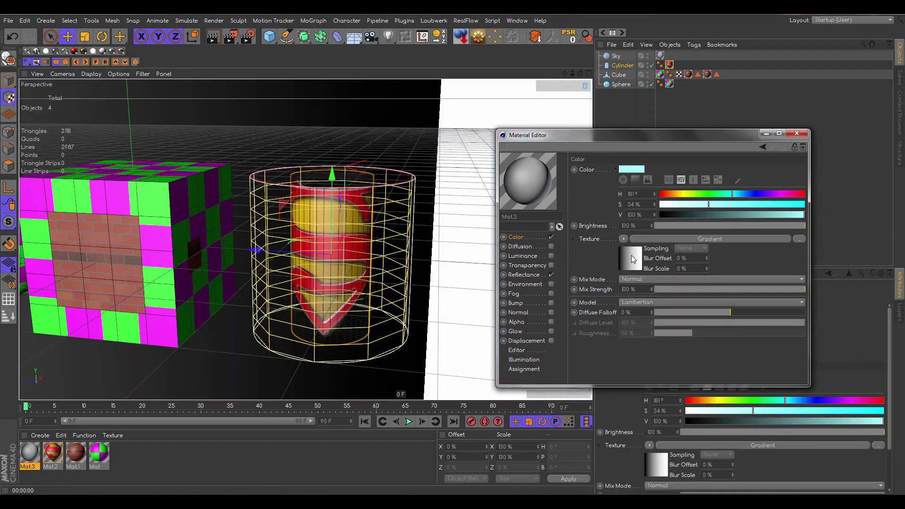
- Set the Sky material's gradient type to 2D - V and invert its black and white knots
{"action": "right_click", "coordinate": [632, 256]}
{"action": "left_click", "coordinate": [626, 258]}
{"action": "left_click", "coordinate": [626, 259]}
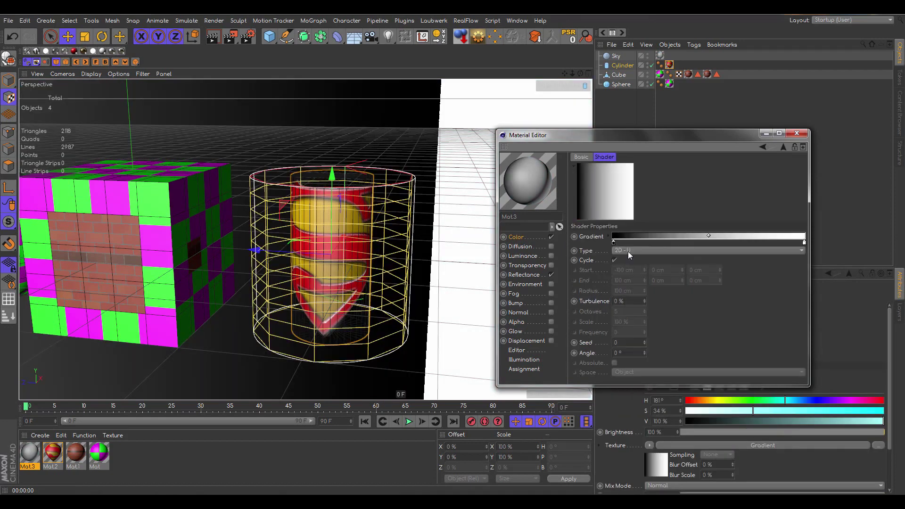
{"action": "left_click", "coordinate": [629, 254]}
{"action": "left_click", "coordinate": [632, 274]}
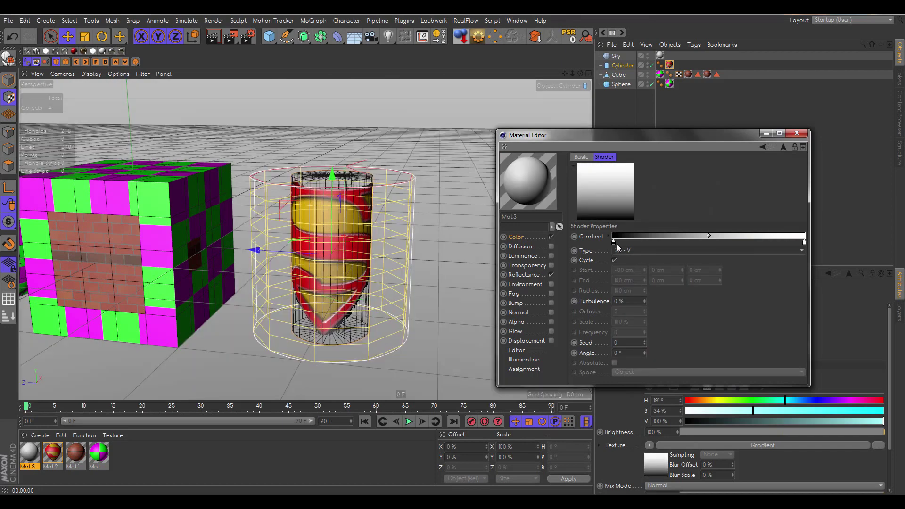
{"action": "right_click", "coordinate": [615, 246]}
{"action": "left_click", "coordinate": [628, 255]}
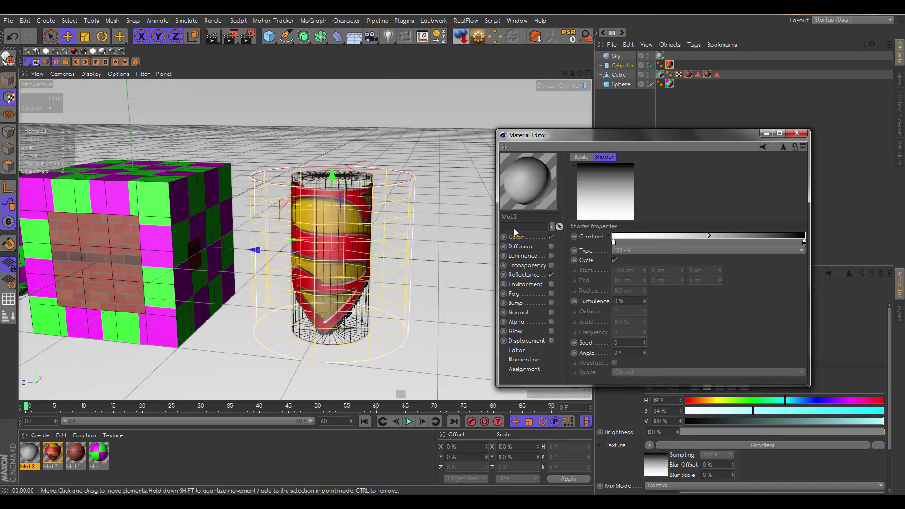
- Close the Material Editor and render the view to inspect the gradient sky behind the cube and cylinder
{"action": "left_click", "coordinate": [797, 134]}
{"action": "left_click_drag", "start_coordinate": [403, 95], "coordinate": [424, 155], "text": "alt"}
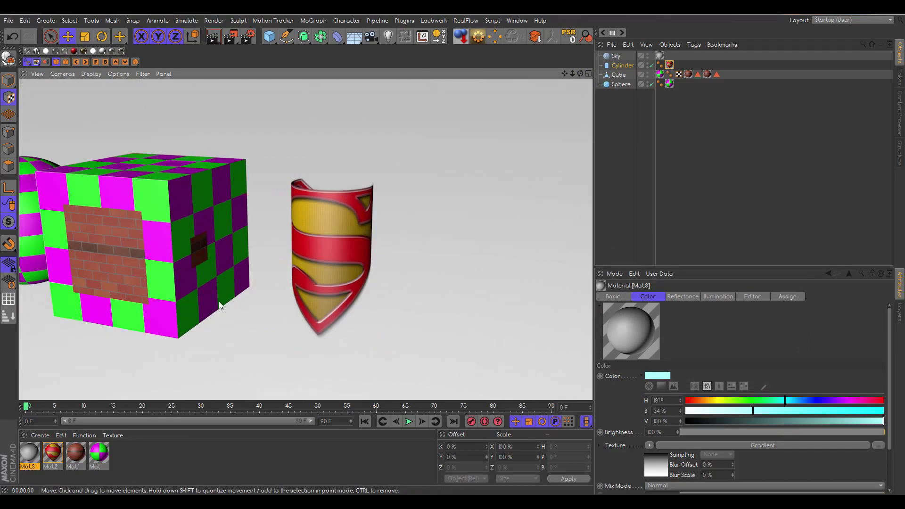
{"action": "left_click_drag", "start_coordinate": [580, 73], "coordinate": [592, 63]}
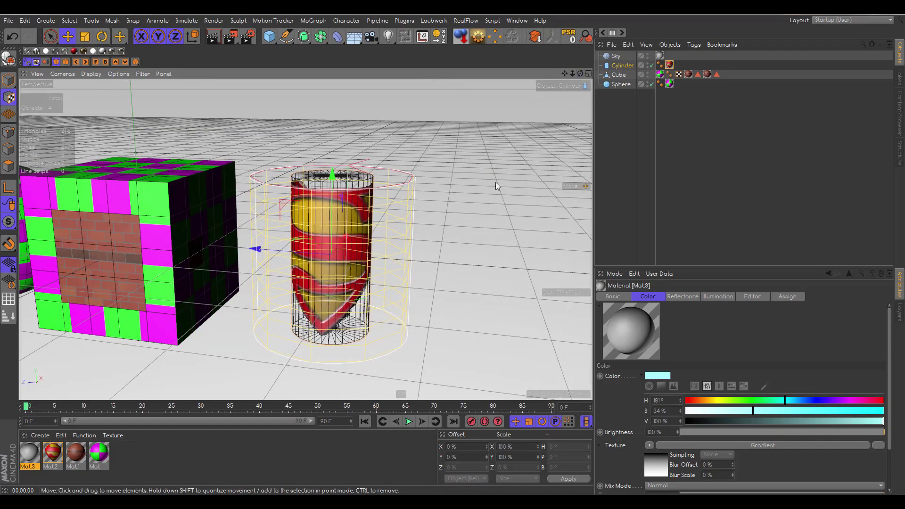
- Scale the Superman texture on the cylinder in Texture mode to about 27.6% in X and 101% in Y
{"action": "left_click", "coordinate": [9, 98]}
{"action": "left_click", "coordinate": [86, 37]}
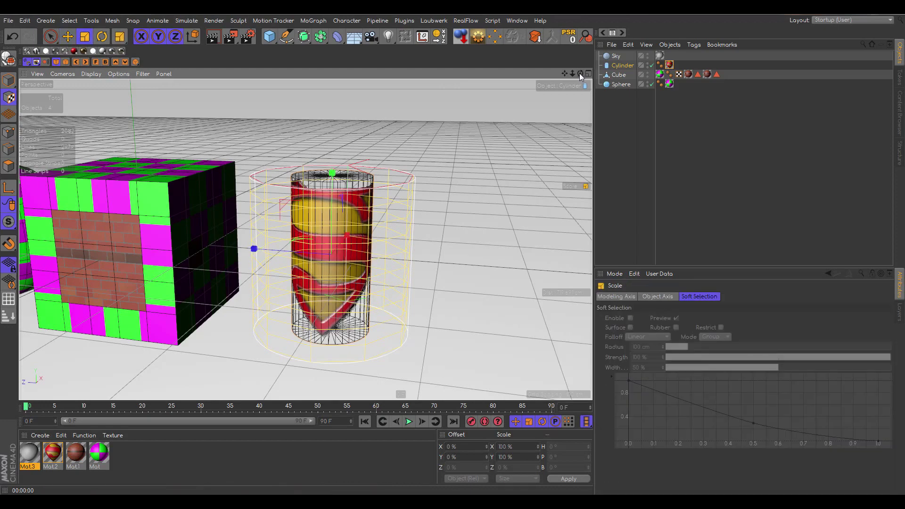
{"action": "left_click_drag", "start_coordinate": [581, 75], "coordinate": [363, 157]}
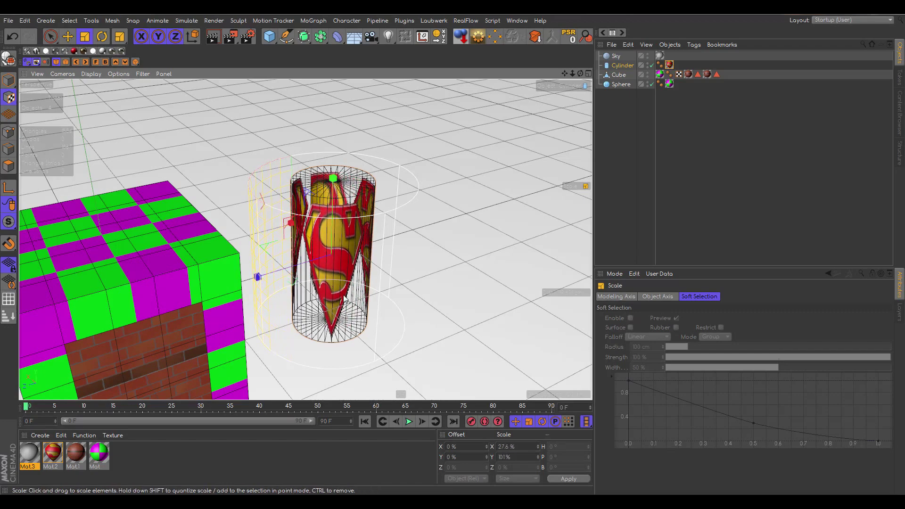
{"action": "left_click_drag", "start_coordinate": [581, 74], "coordinate": [608, 93]}
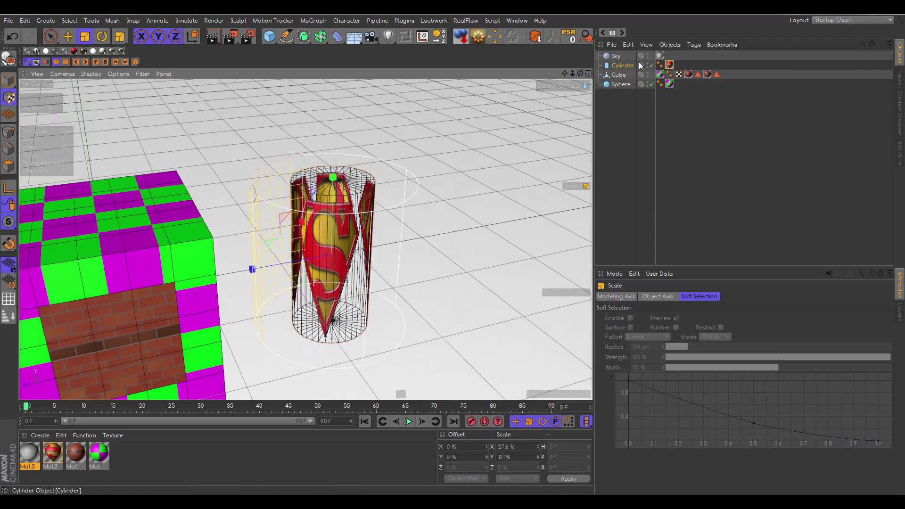
- Set Tiles U of the cylinder's Superman texture tag to 4
{"action": "left_click", "coordinate": [670, 66]}
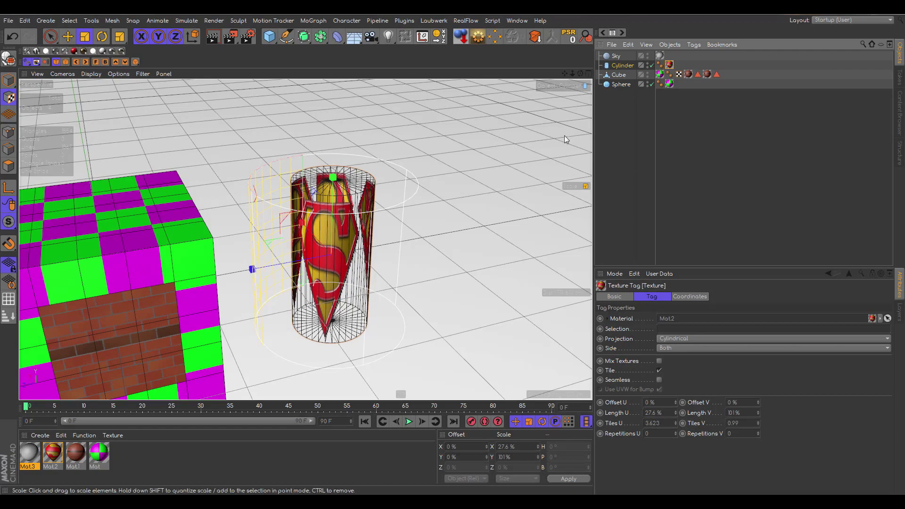
{"action": "left_click_drag", "start_coordinate": [580, 74], "coordinate": [415, 47]}
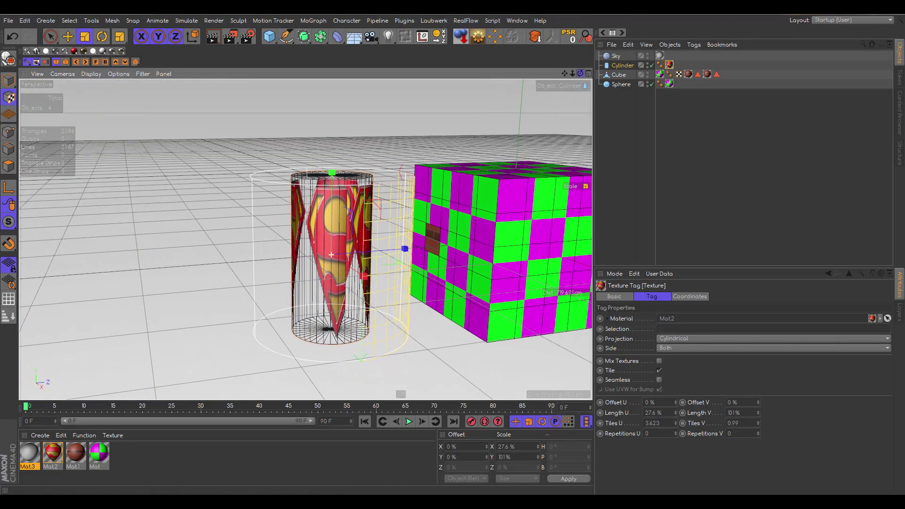
{"action": "double_click", "coordinate": [660, 424]}
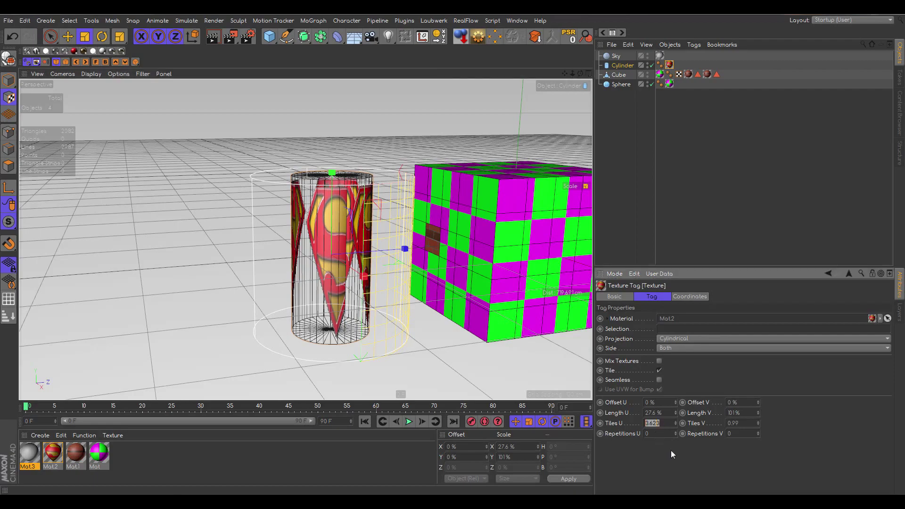
{"action": "type", "text": "4"}
{"action": "key", "text": "Return"}
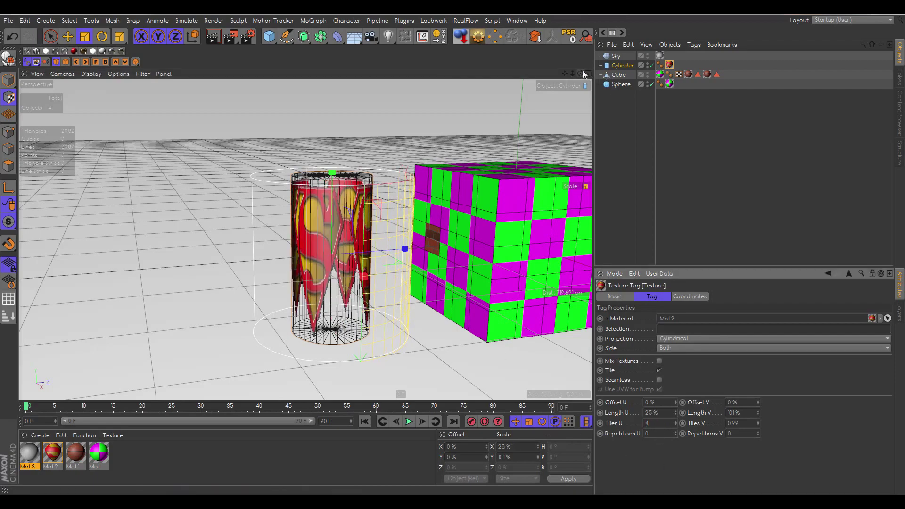
- Set both Tiles U and Tiles V of the cylinder's Superman texture tag to 3
{"action": "left_click_drag", "start_coordinate": [581, 73], "coordinate": [750, 77]}
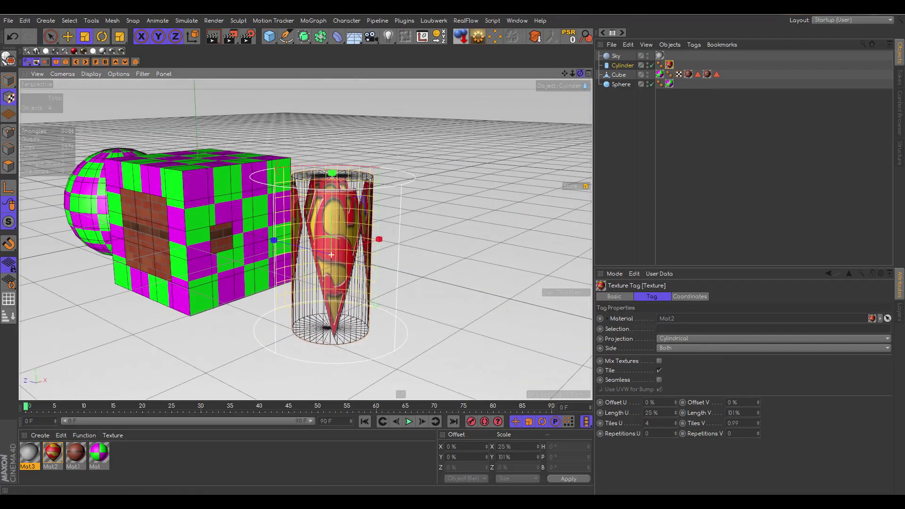
{"action": "double_click", "coordinate": [660, 423]}
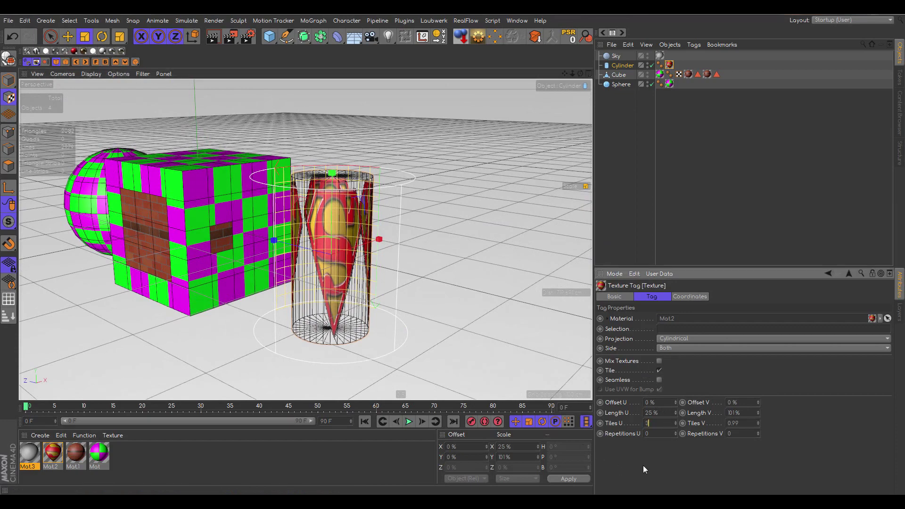
{"action": "key", "text": "Return"}
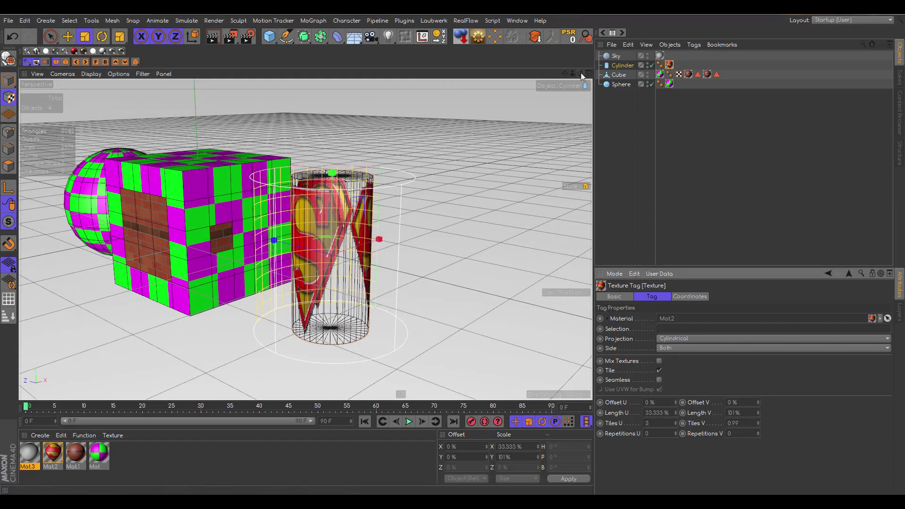
{"action": "left_click_drag", "start_coordinate": [582, 76], "coordinate": [734, 393]}
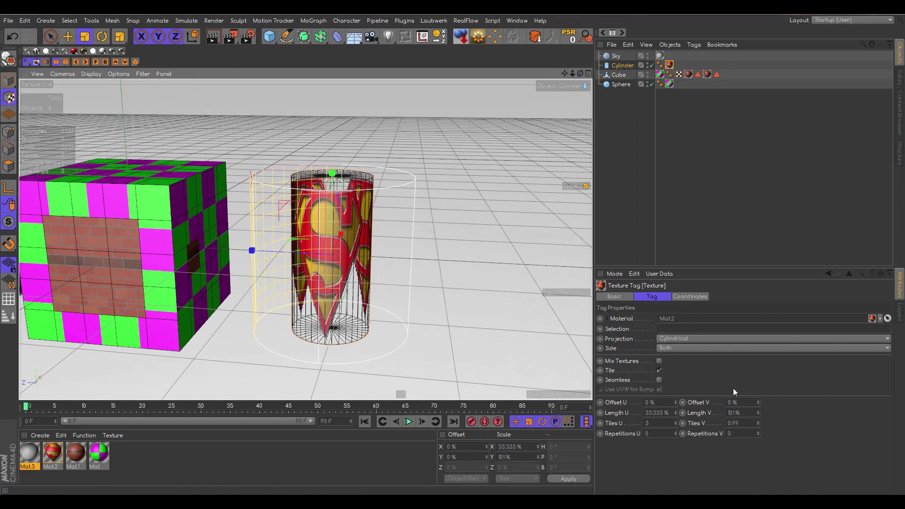
{"action": "double_click", "coordinate": [745, 425]}
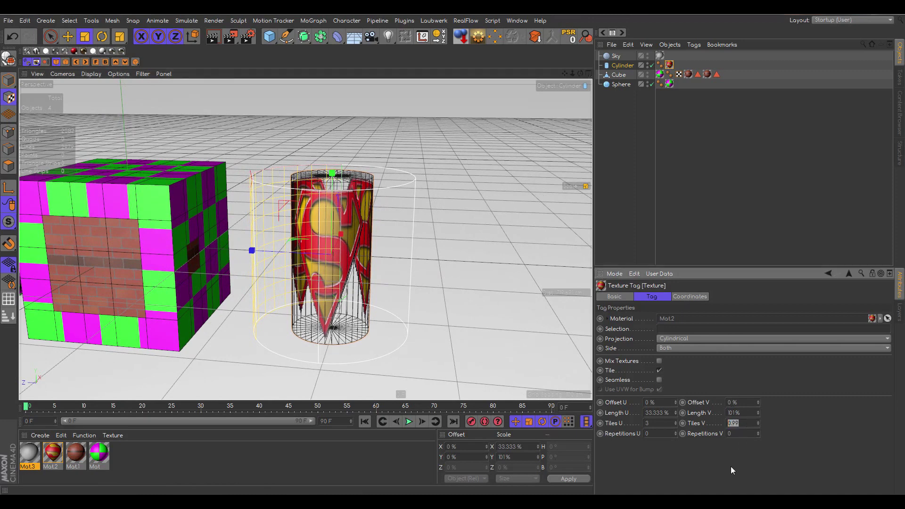
{"action": "type", "text": "3"}
{"action": "key", "text": "Return"}
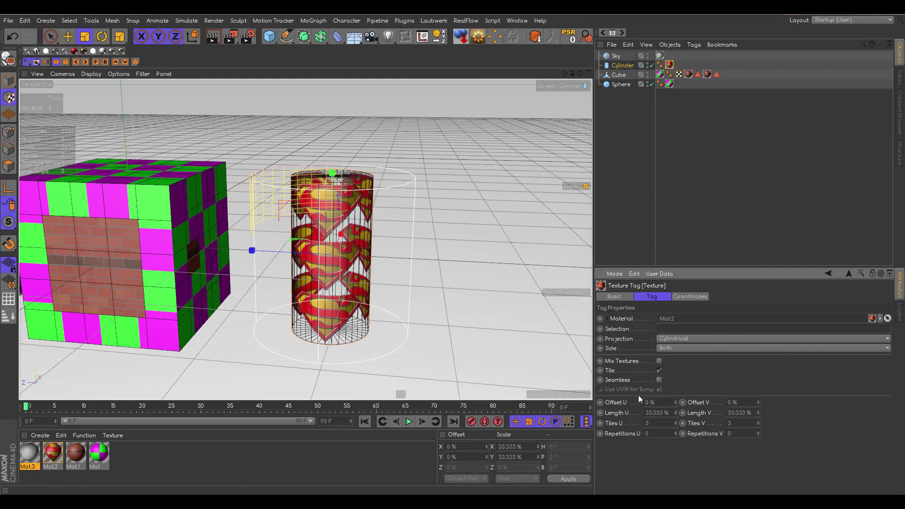
- Turn off Tile for the Superman texture tag and inspect the single logo around the cylinder
{"action": "left_click", "coordinate": [659, 371]}
{"action": "left_click_drag", "start_coordinate": [580, 73], "coordinate": [703, 100]}
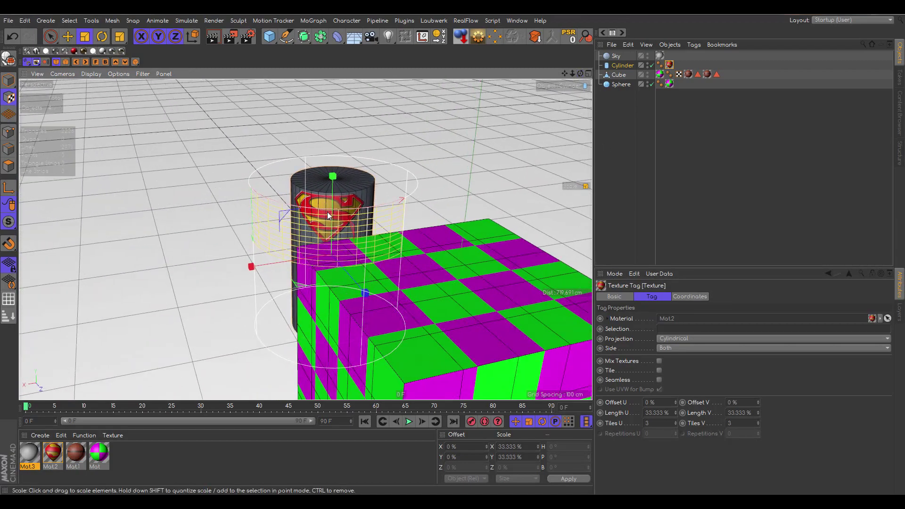
{"action": "left_click_drag", "start_coordinate": [581, 74], "coordinate": [277, 206]}
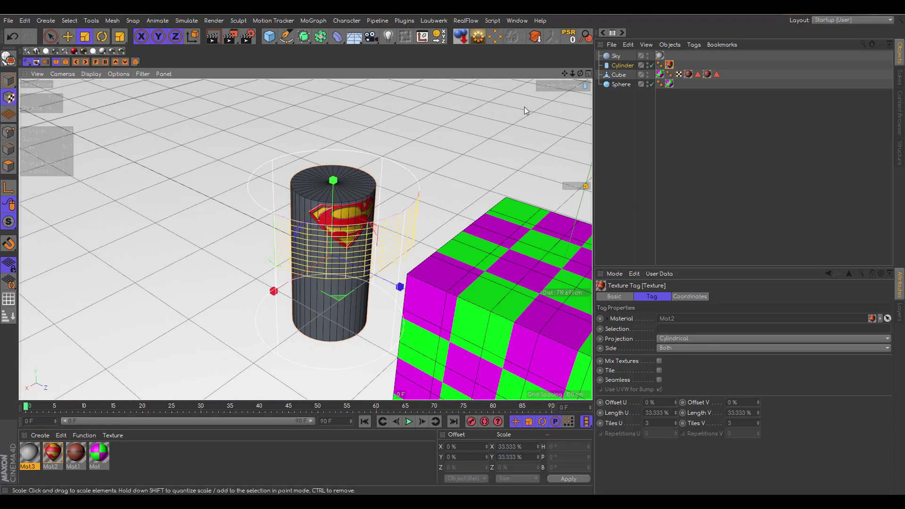
{"action": "left_click_drag", "start_coordinate": [581, 74], "coordinate": [409, 140]}
- Rotate the Superman texture around the cylinder's vertical axis until the logo faces the view
{"action": "key", "text": "r"}
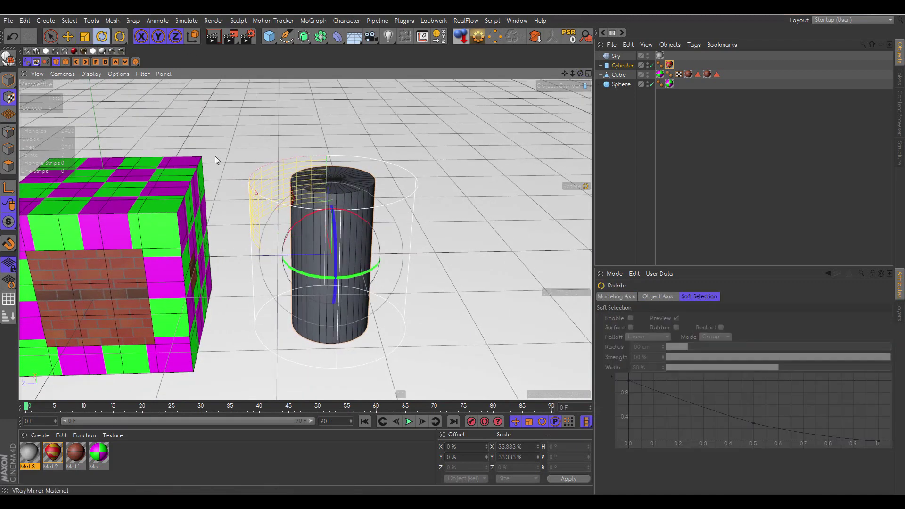
{"action": "left_click_drag", "start_coordinate": [297, 273], "coordinate": [396, 260]}
{"action": "left_click_drag", "start_coordinate": [581, 73], "coordinate": [564, 47]}
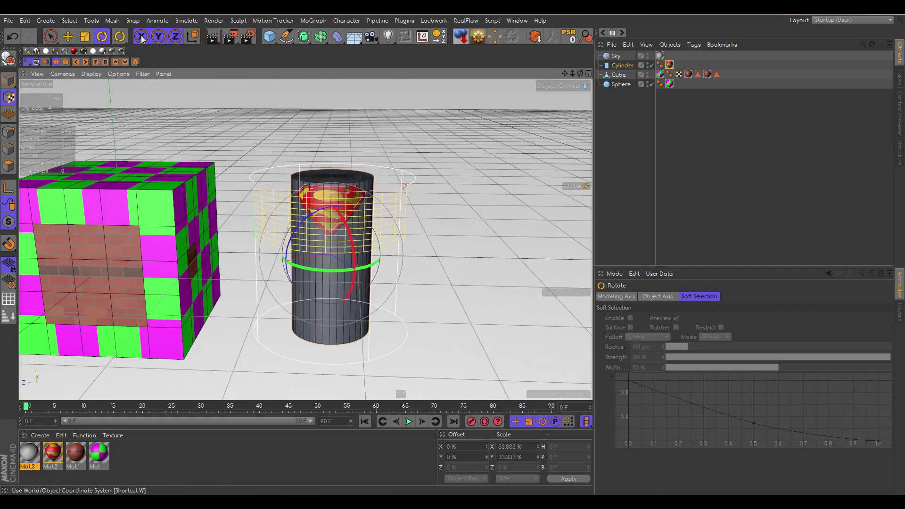
- Move the Superman texture down to the cylinder's middle, to a Y offset of about 24.6%
{"action": "left_click", "coordinate": [68, 36]}
{"action": "left_click_drag", "start_coordinate": [333, 182], "coordinate": [342, 252]}
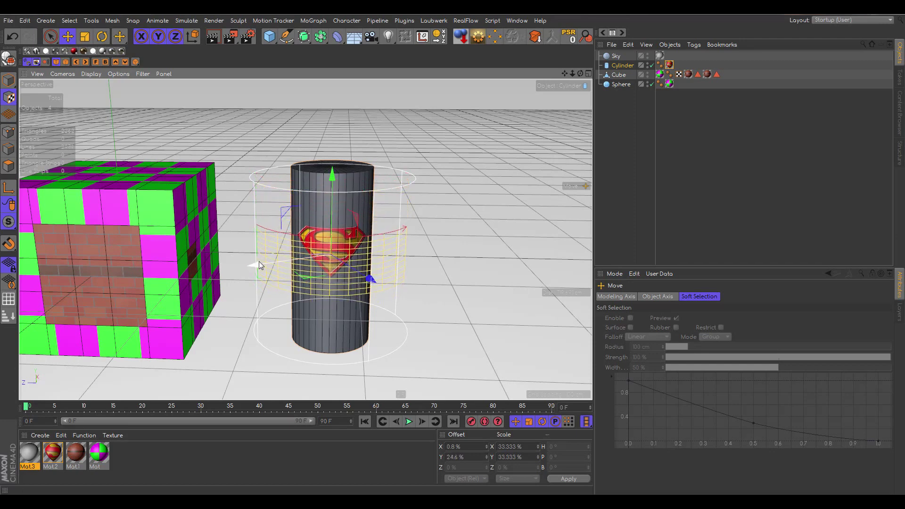
{"action": "mouse_move", "coordinate": [257, 264]}
{"action": "left_mouse_down"}
{"action": "mouse_move", "coordinate": [312, 263]}
{"action": "mouse_move", "coordinate": [240, 263]}
{"action": "mouse_move", "coordinate": [257, 263]}
{"action": "left_mouse_up"}
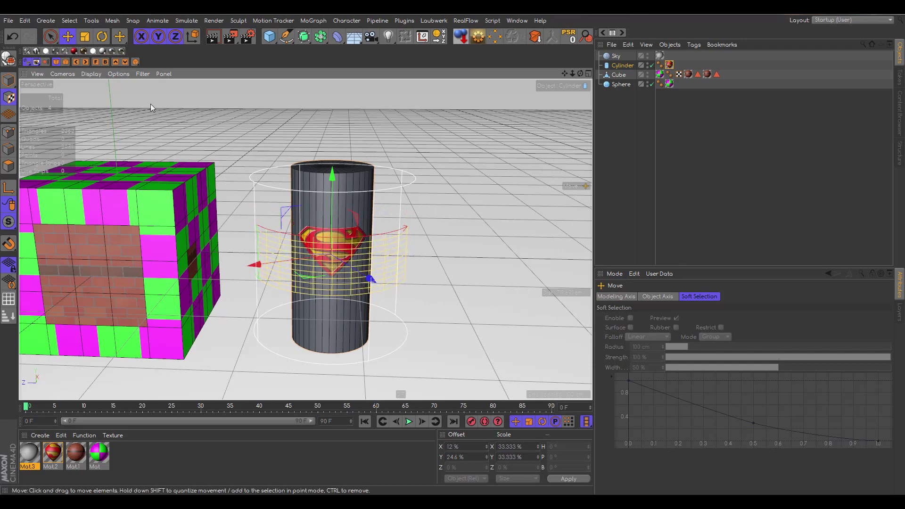
- Scale the Superman texture up to about 71.5% in X and 78.5% in Y
{"action": "left_click", "coordinate": [85, 38]}
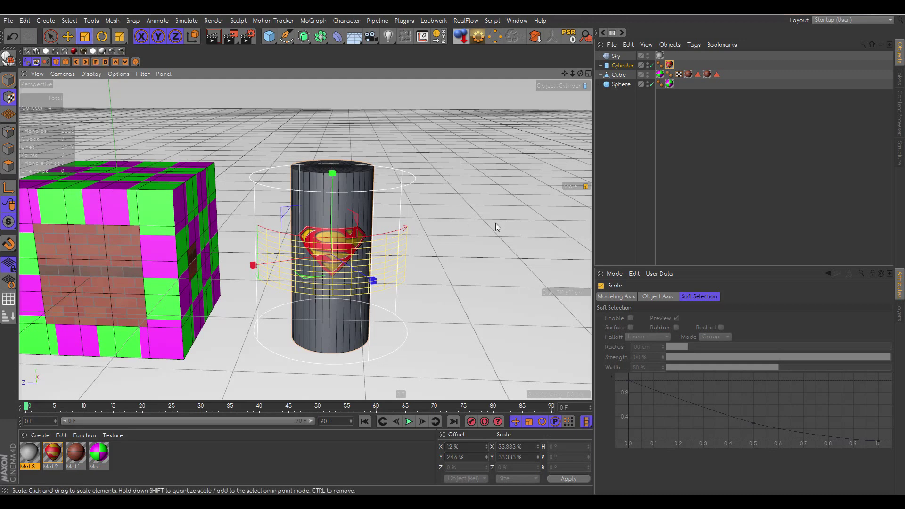
{"action": "mouse_move", "coordinate": [332, 173]}
{"action": "left_mouse_down"}
{"action": "mouse_move", "coordinate": [340, 137]}
{"action": "mouse_move", "coordinate": [336, 217]}
{"action": "mouse_move", "coordinate": [344, 182]}
{"action": "left_mouse_up"}
{"action": "mouse_move", "coordinate": [254, 265]}
{"action": "left_mouse_down"}
{"action": "mouse_move", "coordinate": [222, 265]}
{"action": "mouse_move", "coordinate": [278, 268]}
{"action": "mouse_move", "coordinate": [262, 270]}
{"action": "left_mouse_up"}
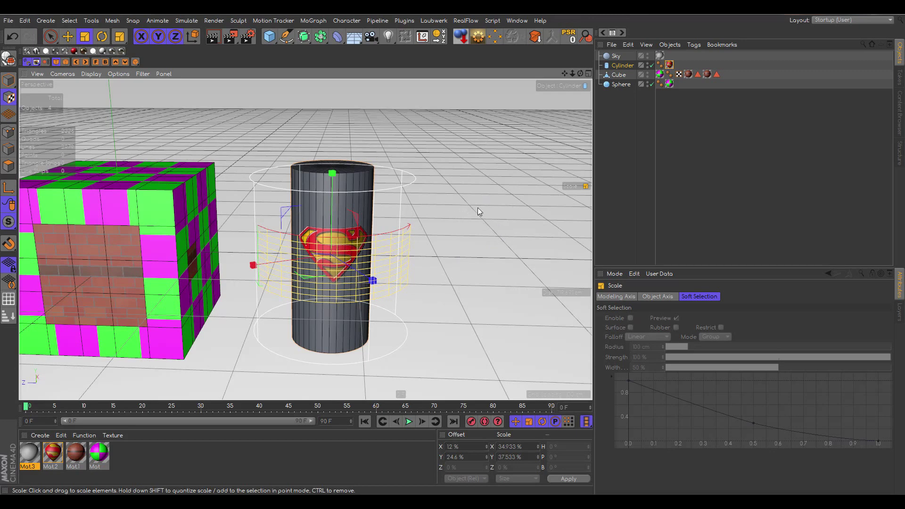
{"action": "mouse_move", "coordinate": [477, 207]}
{"action": "left_mouse_down"}
{"action": "mouse_move", "coordinate": [567, 211]}
{"action": "mouse_move", "coordinate": [460, 211]}
{"action": "mouse_move", "coordinate": [527, 207]}
{"action": "mouse_move", "coordinate": [479, 194]}
{"action": "left_mouse_up"}
{"action": "left_click_drag", "start_coordinate": [333, 172], "coordinate": [333, 257]}
- Move the Superman texture up to a Y offset of about -4.6% and rotate it until the logo faces the view
{"action": "key", "text": "e"}
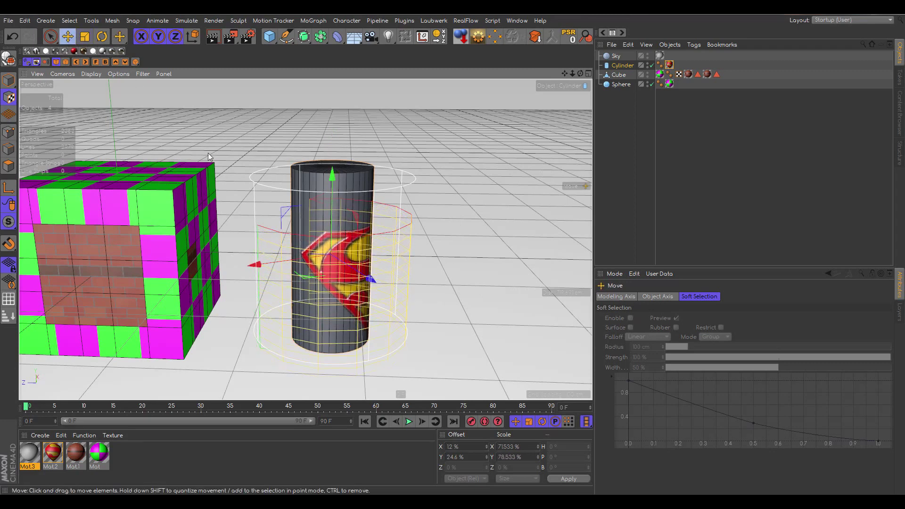
{"action": "left_click_drag", "start_coordinate": [332, 179], "coordinate": [332, 137]}
{"action": "left_click", "coordinate": [102, 36]}
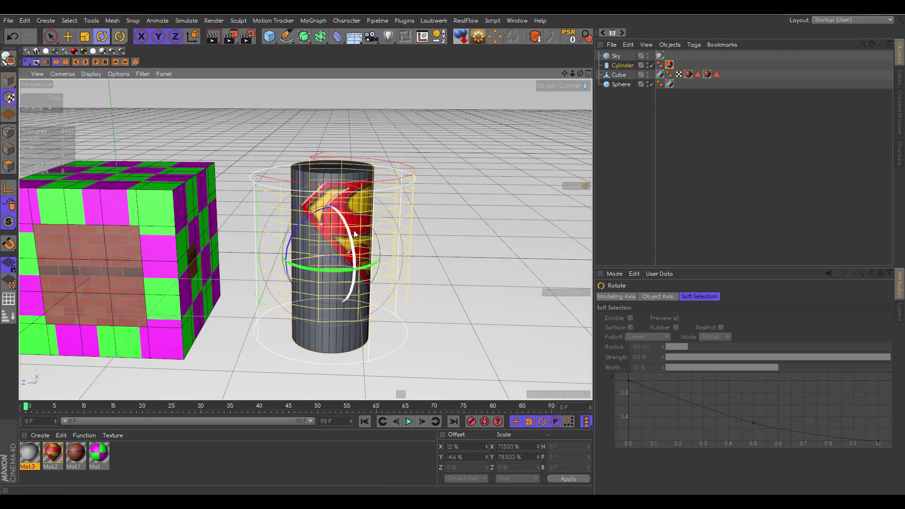
{"action": "mouse_move", "coordinate": [336, 270]}
{"action": "left_mouse_down"}
{"action": "mouse_move", "coordinate": [350, 269]}
{"action": "mouse_move", "coordinate": [326, 263]}
{"action": "mouse_move", "coordinate": [348, 261]}
{"action": "mouse_move", "coordinate": [327, 260]}
{"action": "left_mouse_up"}
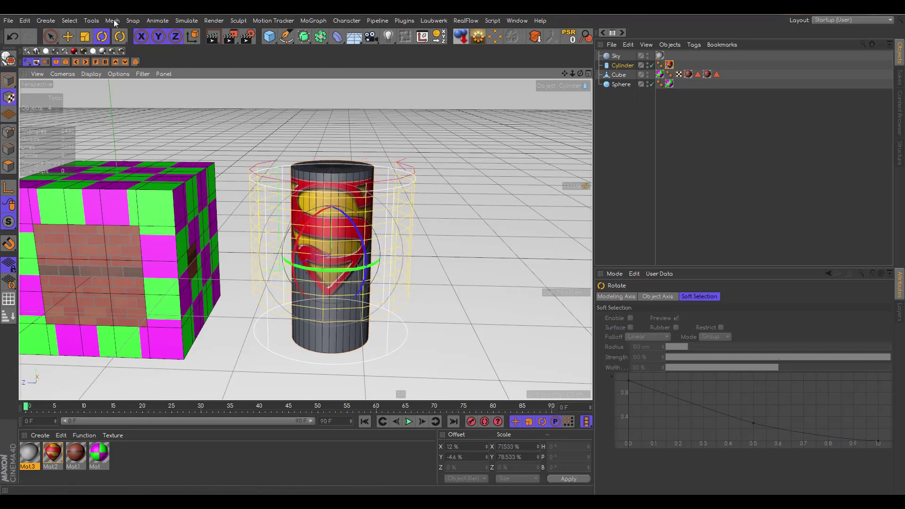
- Scale the Superman texture to about 33.3% in X and 74.5% in Y, and rotate it until the logo faces the view
{"action": "left_click", "coordinate": [85, 36]}
{"action": "left_click_drag", "start_coordinate": [509, 204], "coordinate": [421, 196]}
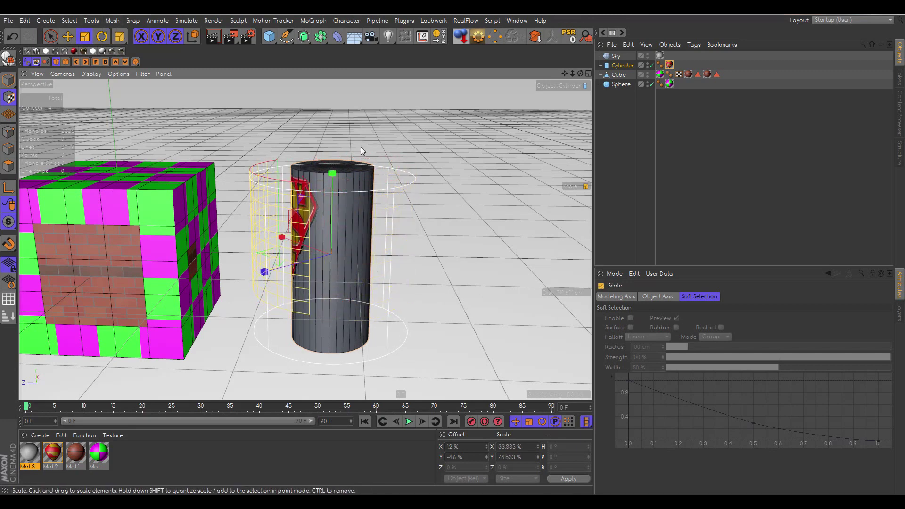
{"action": "left_click", "coordinate": [102, 37]}
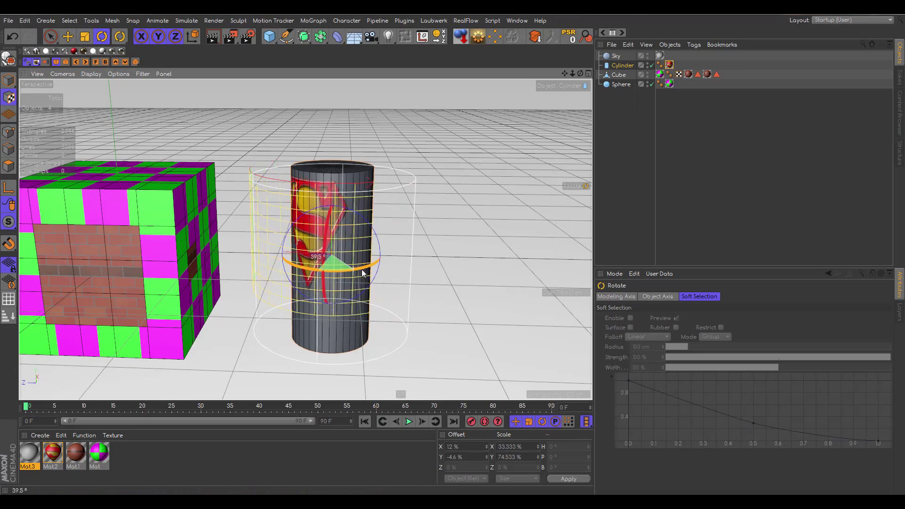
{"action": "left_click_drag", "start_coordinate": [362, 273], "coordinate": [392, 272]}
- Scale the Superman texture on the cylinder down to about 34.3% in Y
{"action": "key", "text": "t"}
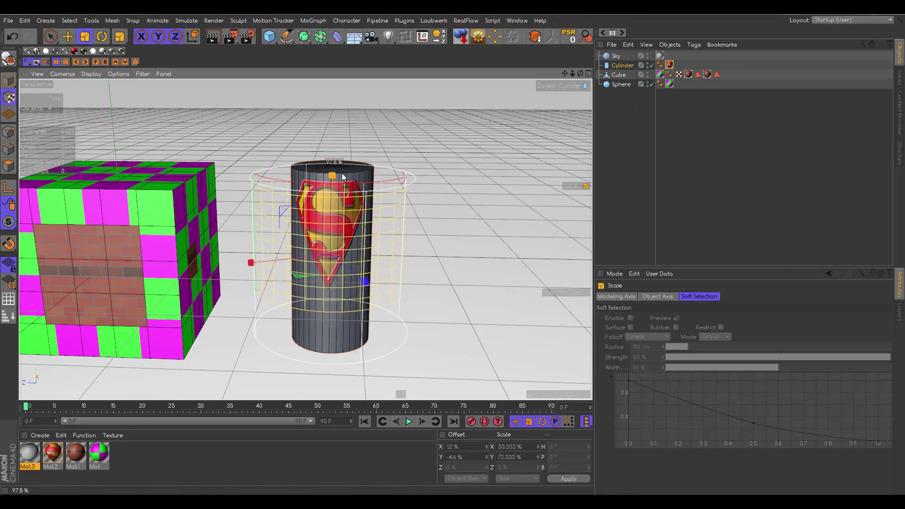
{"action": "left_click_drag", "start_coordinate": [343, 176], "coordinate": [335, 176]}
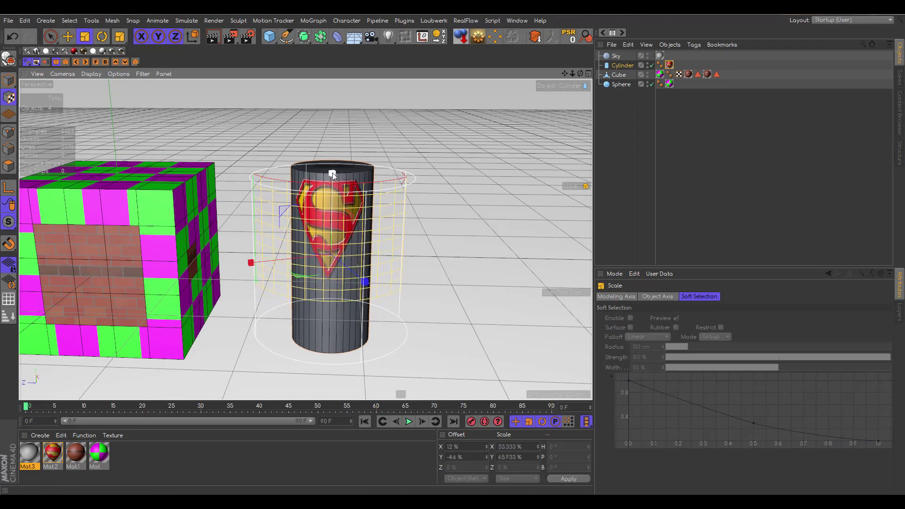
{"action": "left_click_drag", "start_coordinate": [332, 175], "coordinate": [352, 98]}
- Move the Superman texture down to a Y offset of about 26.2% and render a close view of the logo
{"action": "left_click", "coordinate": [68, 38]}
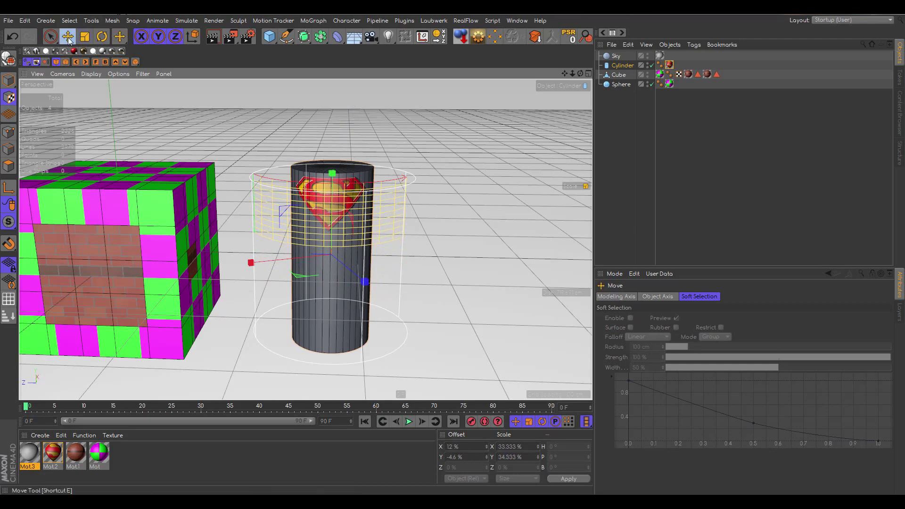
{"action": "left_click_drag", "start_coordinate": [332, 176], "coordinate": [313, 241]}
{"action": "right_click_drag", "start_coordinate": [313, 241], "coordinate": [304, 239], "text": "alt"}
{"action": "left_click_drag", "start_coordinate": [305, 239], "coordinate": [317, 241], "text": "alt"}
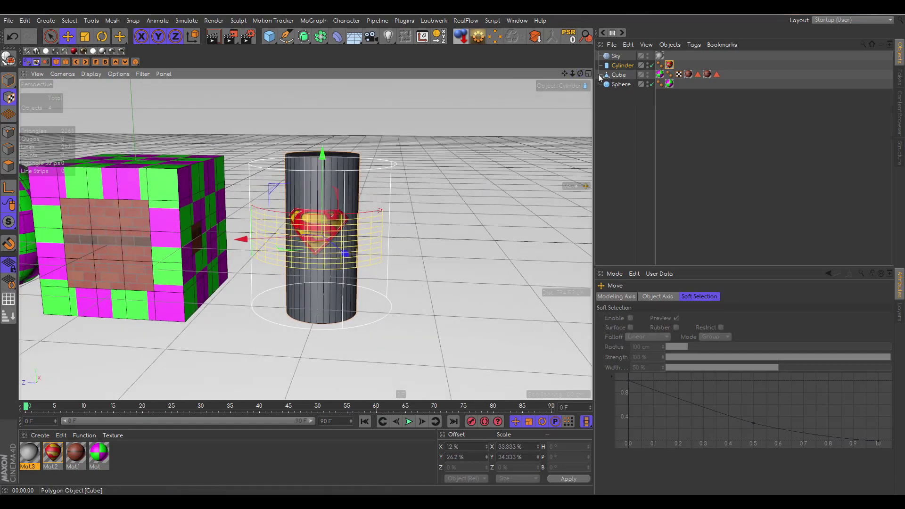
{"action": "mouse_move", "coordinate": [573, 73]}
{"action": "left_mouse_down"}
{"action": "mouse_move", "coordinate": [588, 75]}
{"action": "mouse_move", "coordinate": [576, 74]}
{"action": "left_mouse_up"}
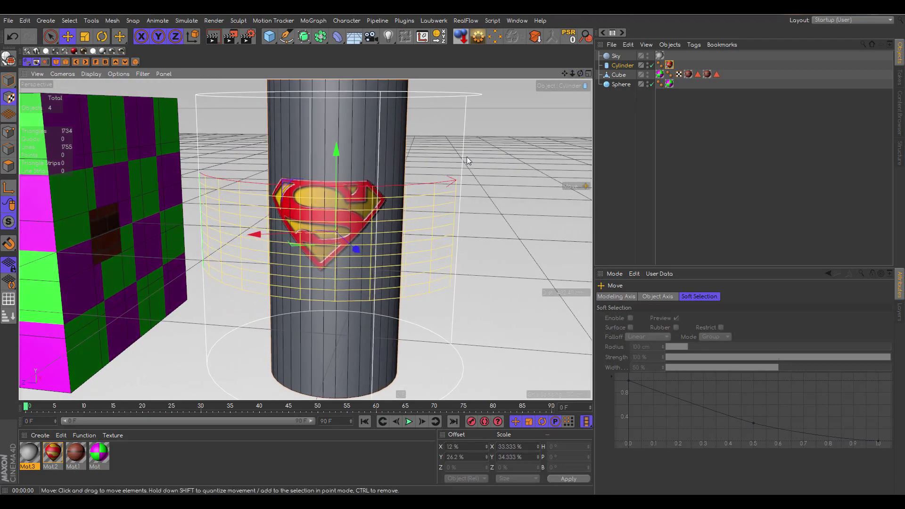
{"action": "left_click", "coordinate": [214, 37]}
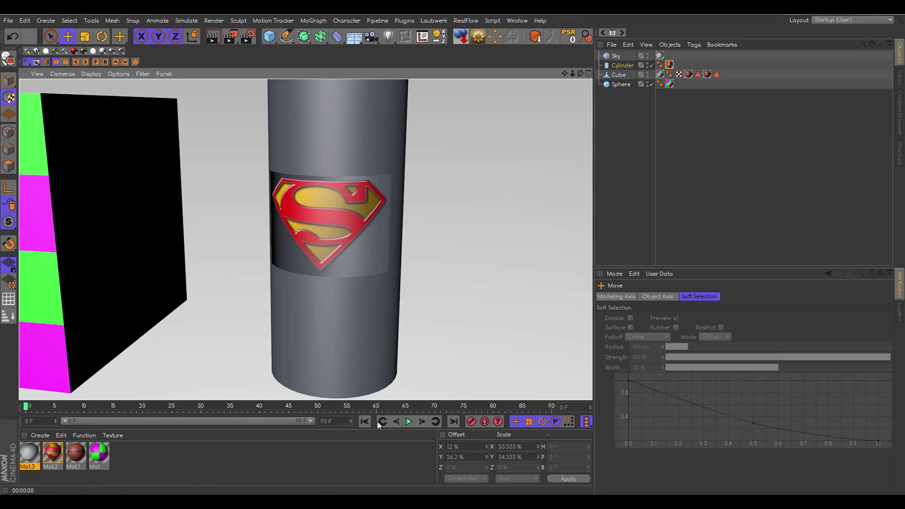
- Stretch the Superman texture to about 80.5% in Y and move it up to a Y offset of about 5.4%
{"action": "left_click", "coordinate": [86, 37]}
{"action": "left_click_drag", "start_coordinate": [345, 159], "coordinate": [333, 259]}
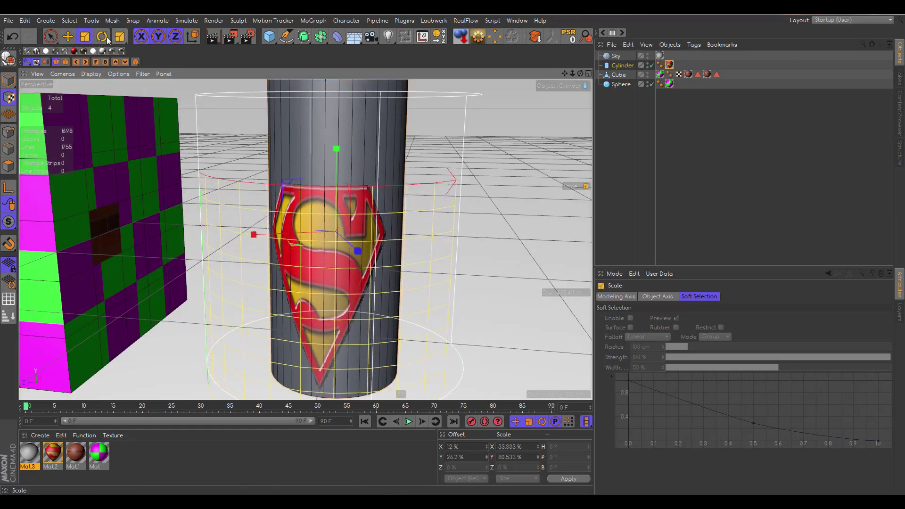
{"action": "left_click", "coordinate": [67, 36]}
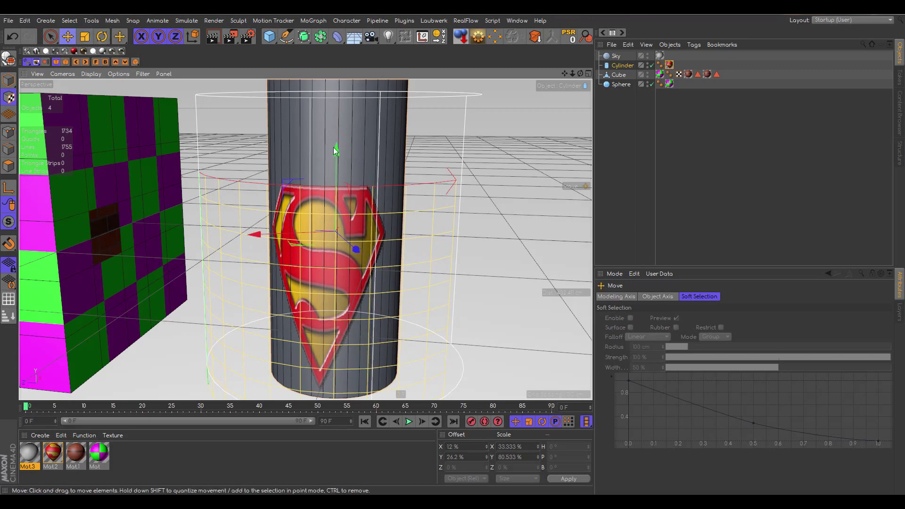
{"action": "left_click_drag", "start_coordinate": [341, 140], "coordinate": [350, 99]}
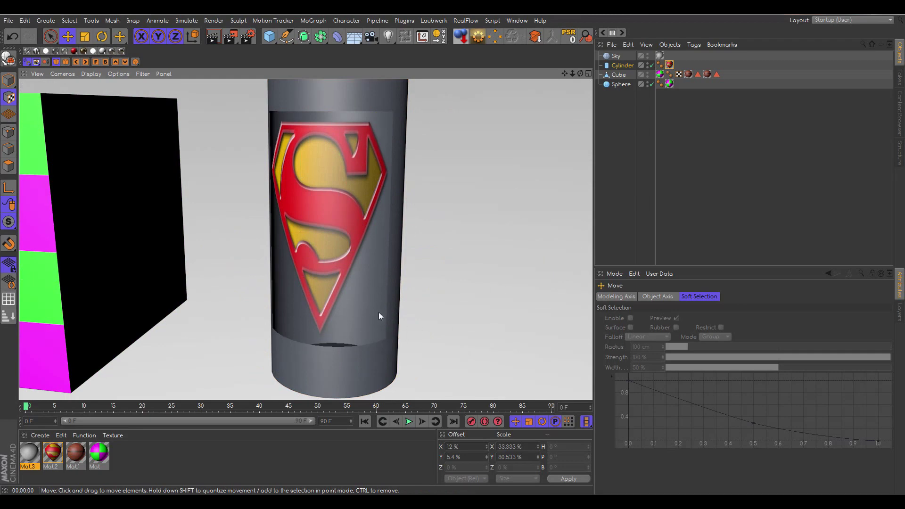
- Examine the Alpha channel settings of the Superman material Mat.2 with the cylinder in sight
{"action": "left_click", "coordinate": [34, 448]}
{"action": "left_click", "coordinate": [61, 453]}
{"action": "double_click", "coordinate": [60, 453]}
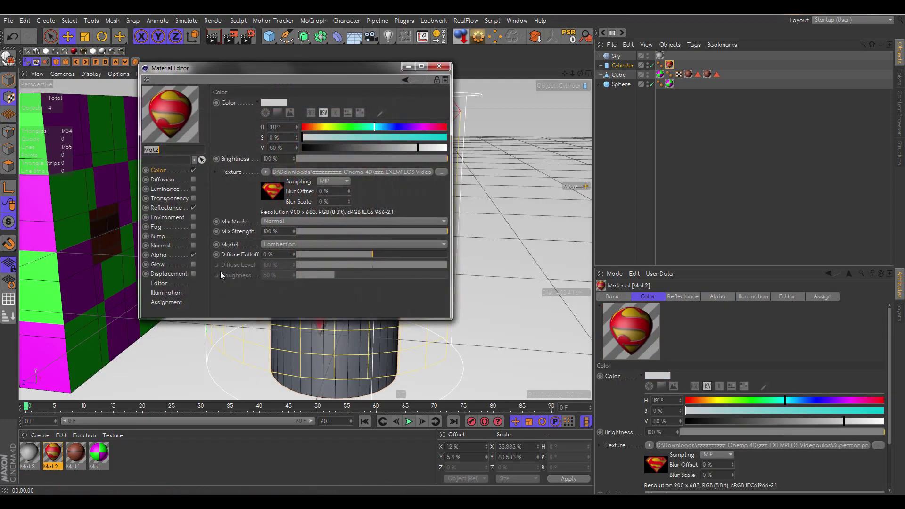
{"action": "left_click", "coordinate": [159, 256]}
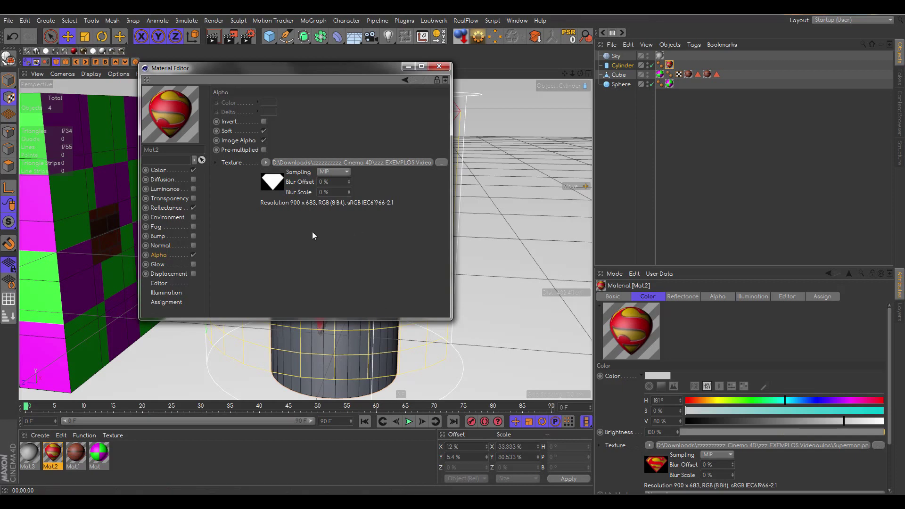
{"action": "left_click_drag", "start_coordinate": [357, 84], "coordinate": [754, 107]}
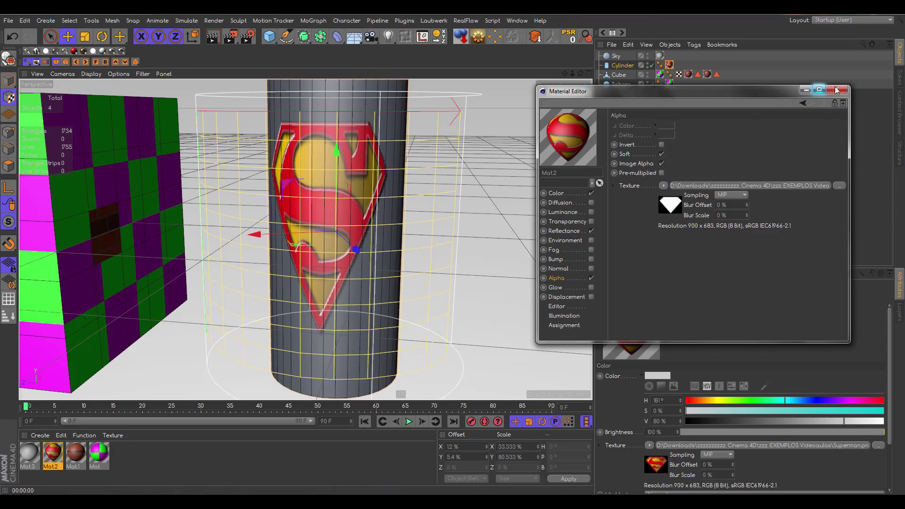
- Scale the Superman texture down to about 38.1% in Y and close the material's settings
{"action": "left_click", "coordinate": [89, 44]}
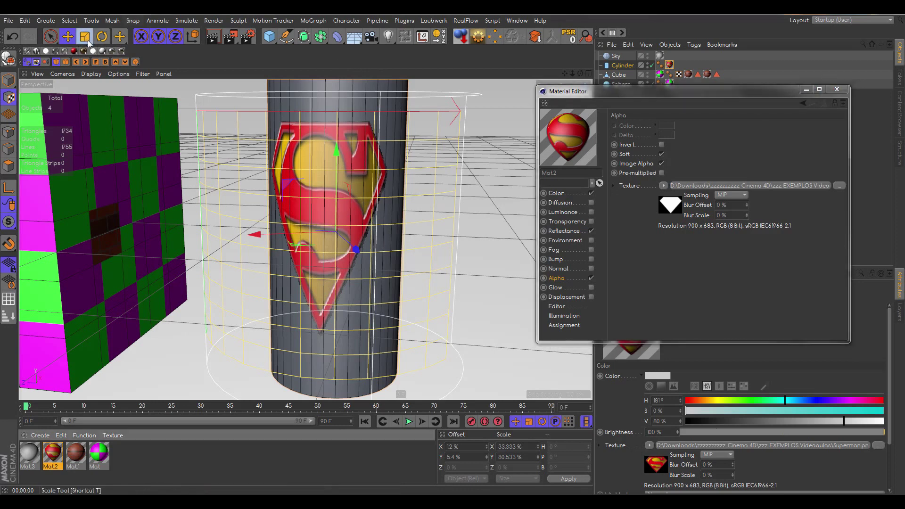
{"action": "left_click_drag", "start_coordinate": [333, 151], "coordinate": [336, 186]}
{"action": "left_click", "coordinate": [837, 89]}
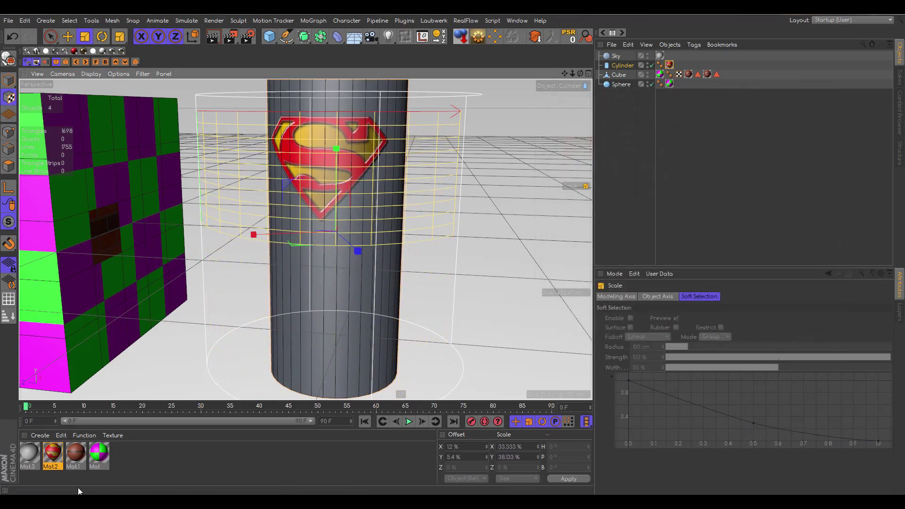
- Apply the brick material Mat.1 to the cylinder beneath the Superman decal and render the view
{"action": "left_click_drag", "start_coordinate": [78, 453], "coordinate": [694, 63]}
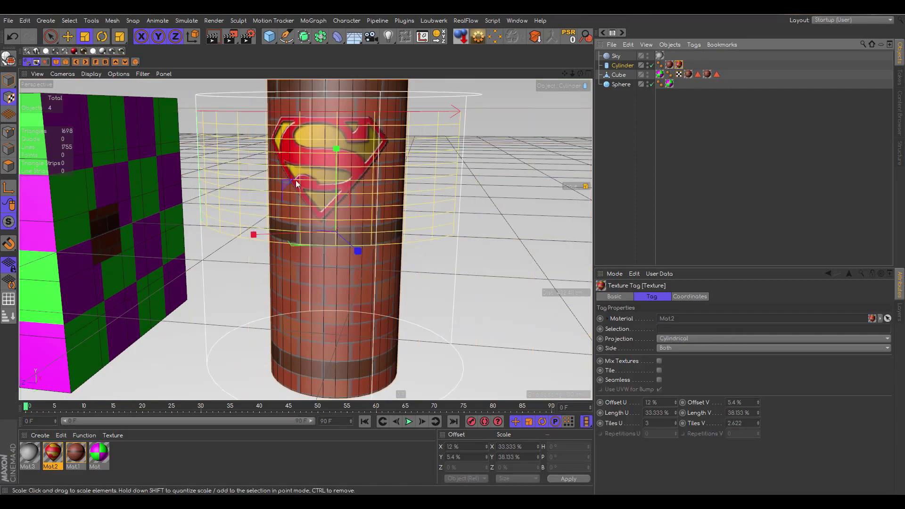
{"action": "mouse_move", "coordinate": [567, 73]}
{"action": "left_mouse_down"}
{"action": "mouse_move", "coordinate": [555, 105]}
{"action": "mouse_move", "coordinate": [542, 76]}
{"action": "mouse_move", "coordinate": [580, 69]}
{"action": "left_mouse_up"}
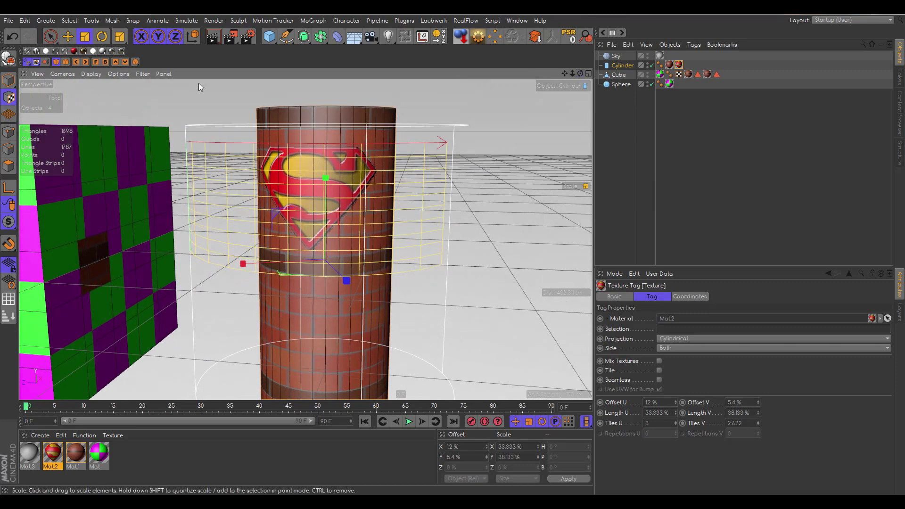
{"action": "left_click", "coordinate": [212, 37]}
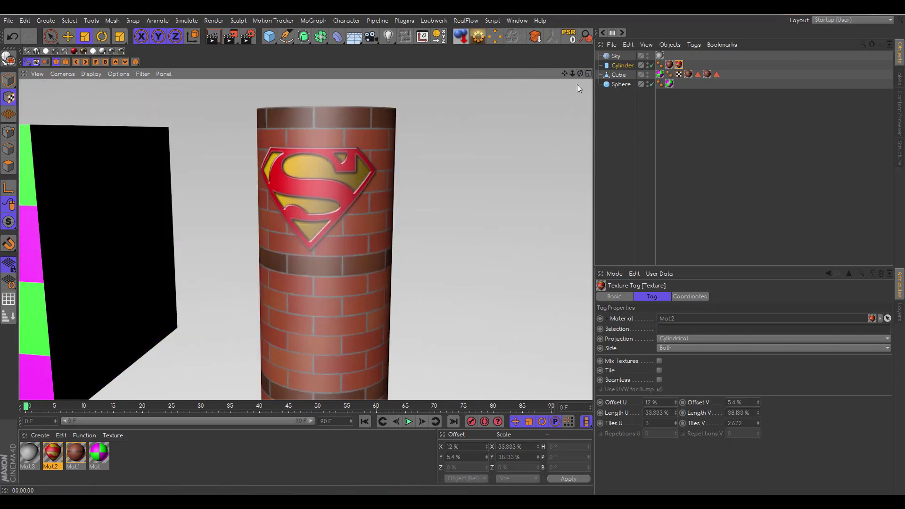
{"action": "mouse_move", "coordinate": [567, 72]}
{"action": "left_mouse_down"}
{"action": "mouse_move", "coordinate": [580, 46]}
{"action": "mouse_move", "coordinate": [562, 86]}
{"action": "left_mouse_up"}
- Place the cylinder's Superman texture tag before the brick tag and return it behind, to compare how the materials stack
{"action": "left_click", "coordinate": [689, 137]}
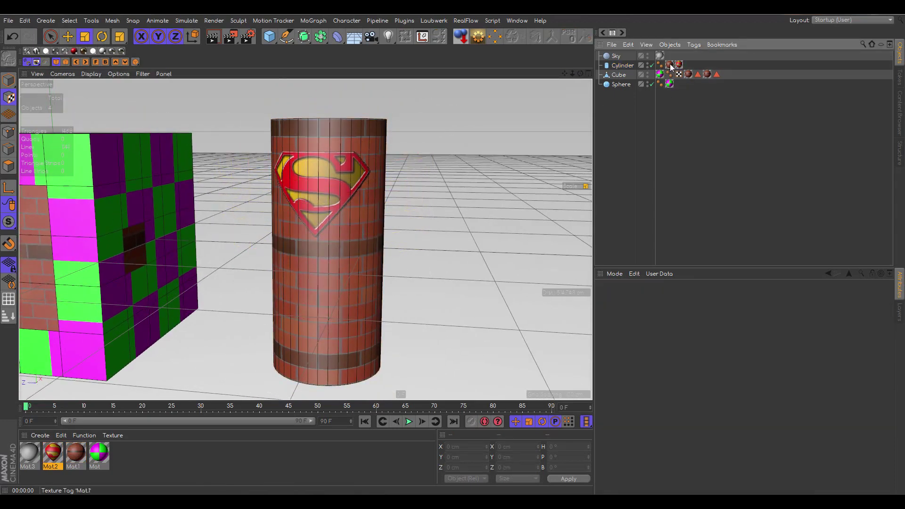
{"action": "mouse_move", "coordinate": [671, 65]}
{"action": "left_mouse_down"}
{"action": "mouse_move", "coordinate": [694, 71]}
{"action": "mouse_move", "coordinate": [680, 78]}
{"action": "left_mouse_up"}
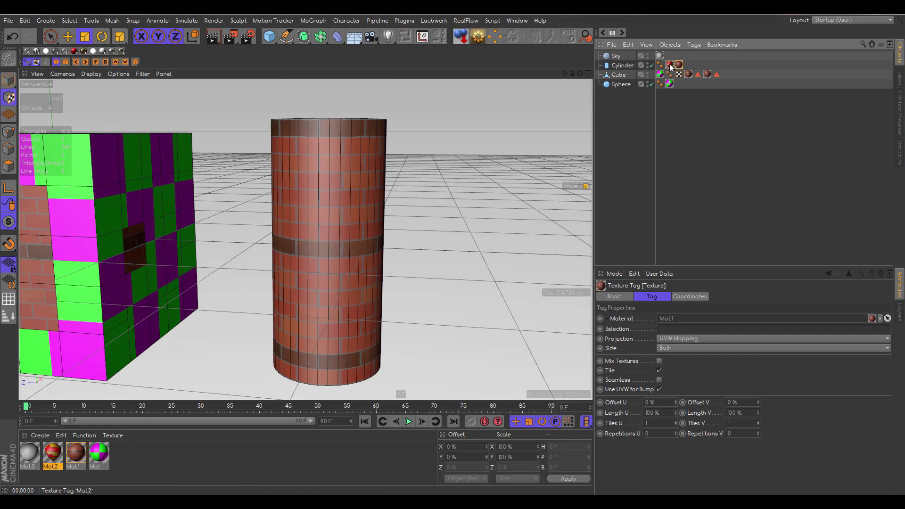
{"action": "left_click_drag", "start_coordinate": [675, 64], "coordinate": [693, 65]}
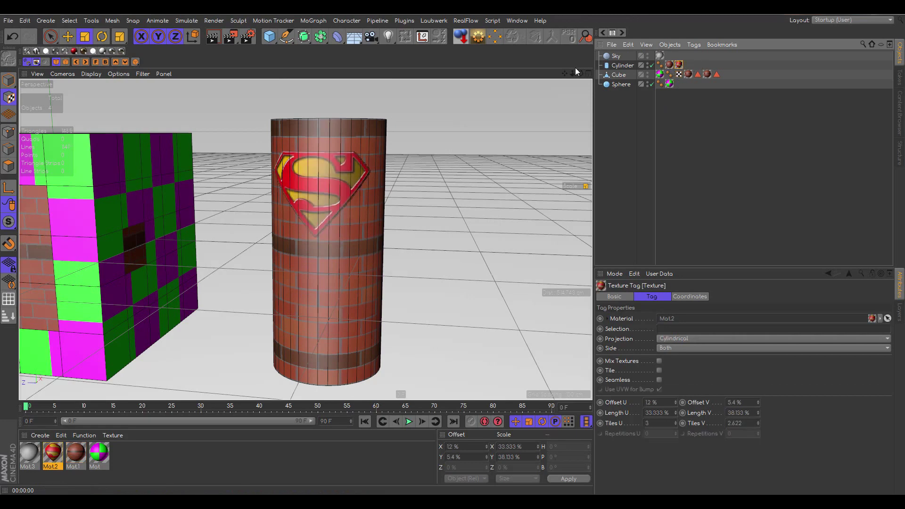
{"action": "left_click_drag", "start_coordinate": [581, 74], "coordinate": [561, 74]}
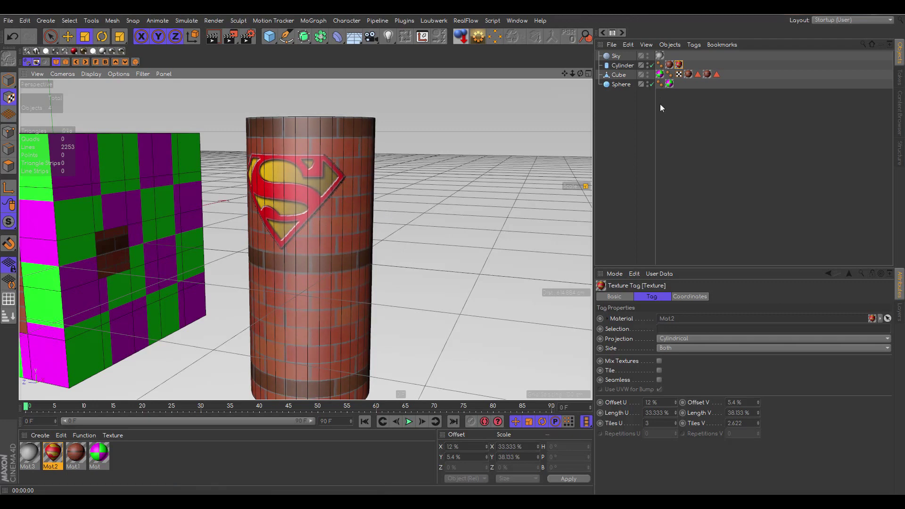
- Delete the brick texture tag from the cylinder and render the view
{"action": "left_click", "coordinate": [669, 65]}
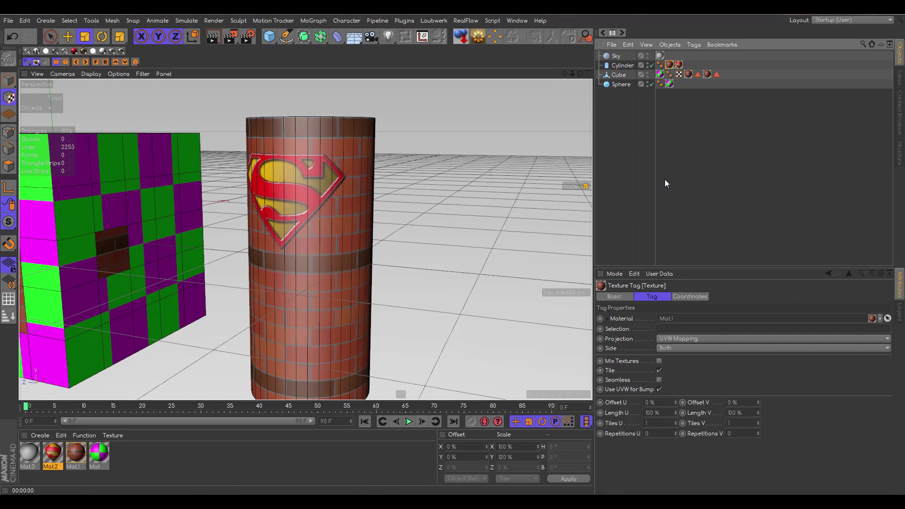
{"action": "key", "text": "Delete"}
{"action": "left_click", "coordinate": [213, 37]}
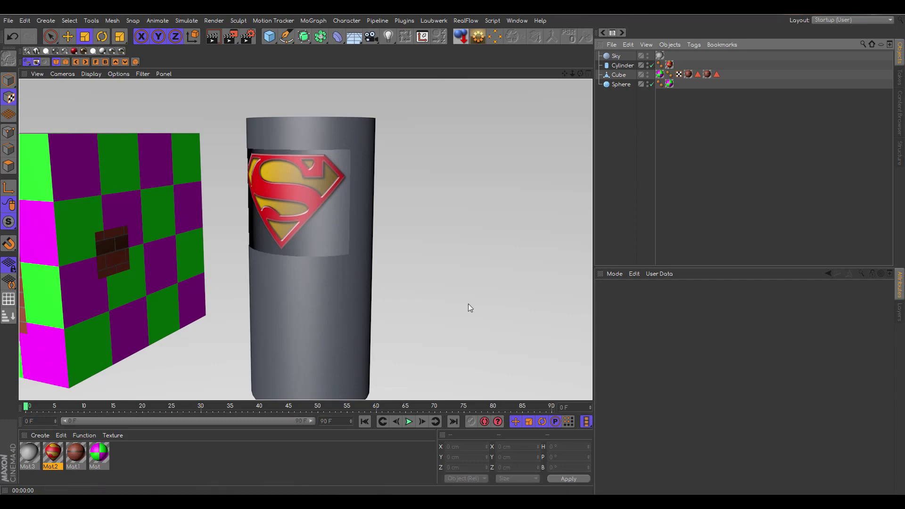
- Restore the brick material on the cylinder beneath the Superman decal and render the result
{"action": "left_click_drag", "start_coordinate": [153, 407], "coordinate": [685, 66]}
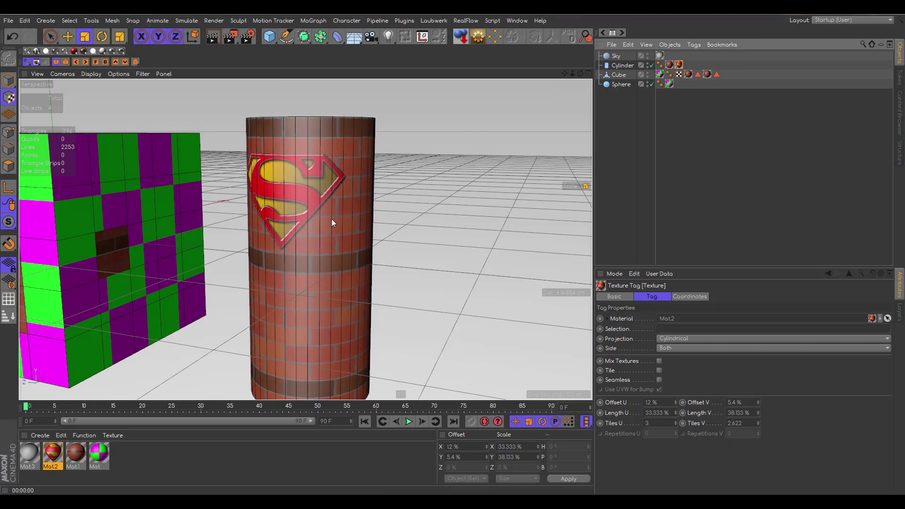
{"action": "left_click", "coordinate": [220, 32]}
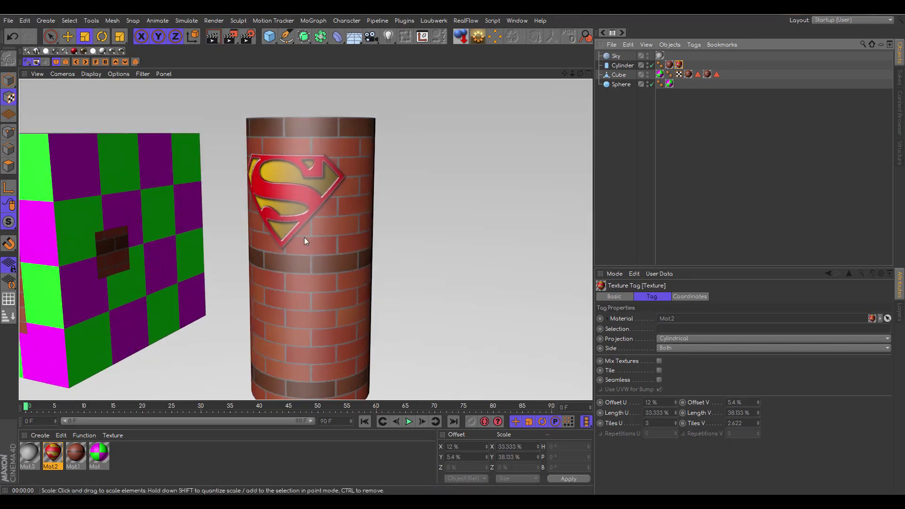
- Enable the Bump channel of the Superman material Mat.2 and reuse its Color image as the bump texture
{"action": "left_click_drag", "start_coordinate": [581, 73], "coordinate": [598, 74]}
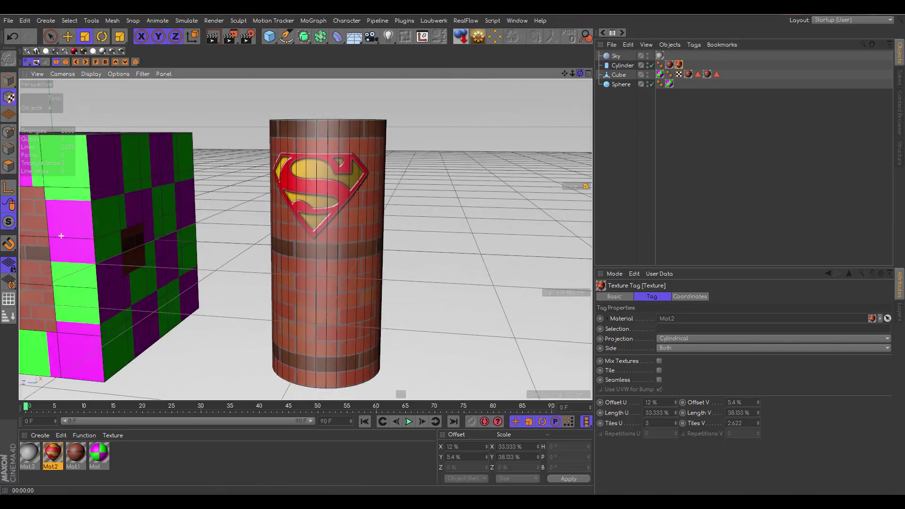
{"action": "scroll", "coordinate": [305, 240], "scroll_direction": "up", "scroll_amount": 5}
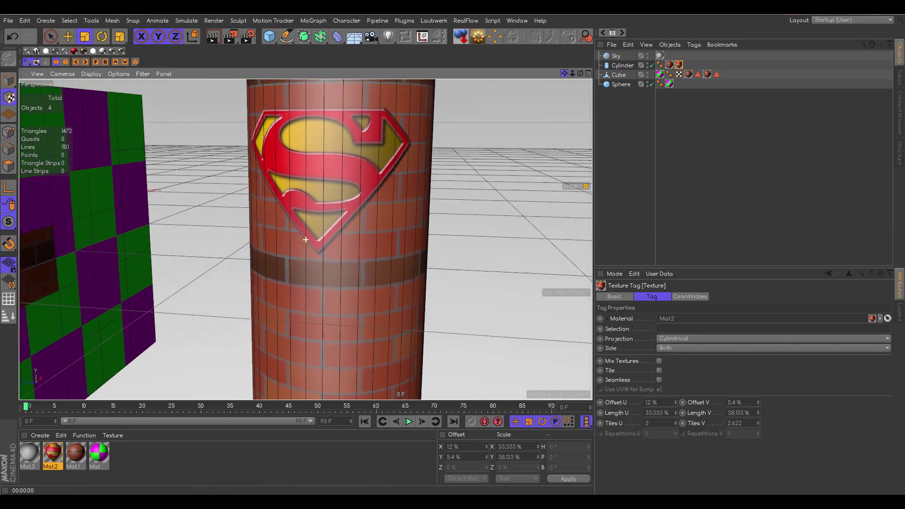
{"action": "middle_click_drag", "start_coordinate": [305, 240], "coordinate": [291, 260], "text": "alt"}
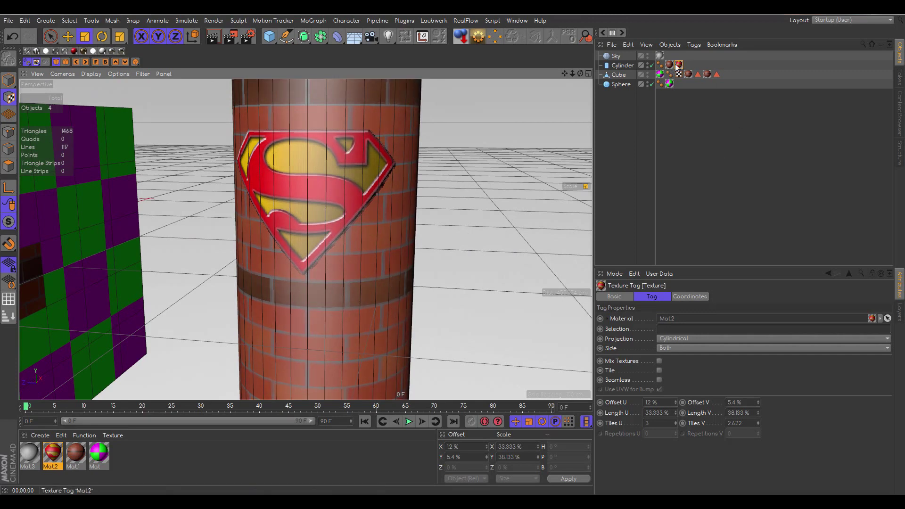
{"action": "double_click", "coordinate": [52, 452]}
{"action": "left_click_drag", "start_coordinate": [368, 66], "coordinate": [729, 101]}
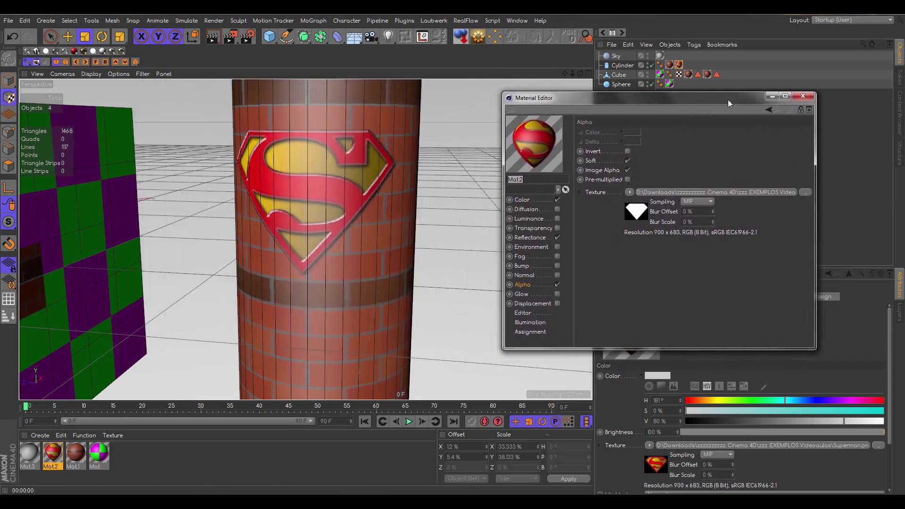
{"action": "left_click", "coordinate": [524, 266]}
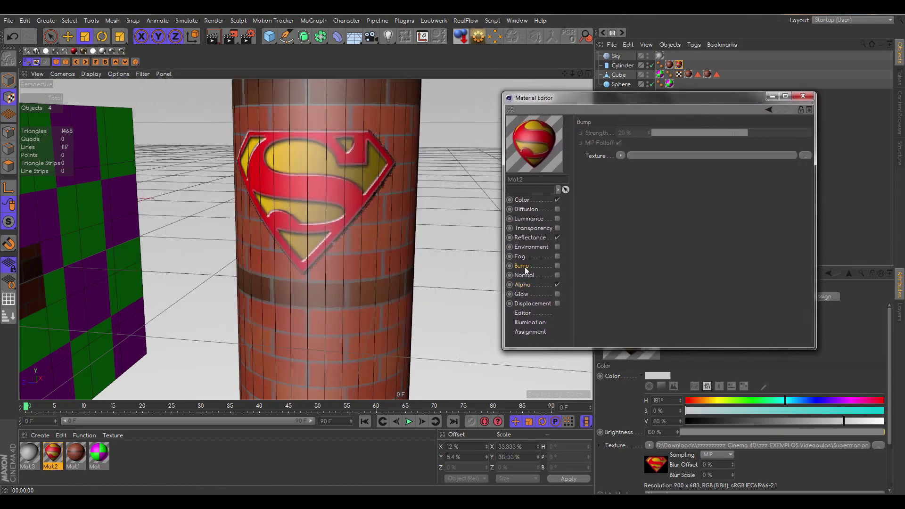
{"action": "left_click", "coordinate": [526, 200]}
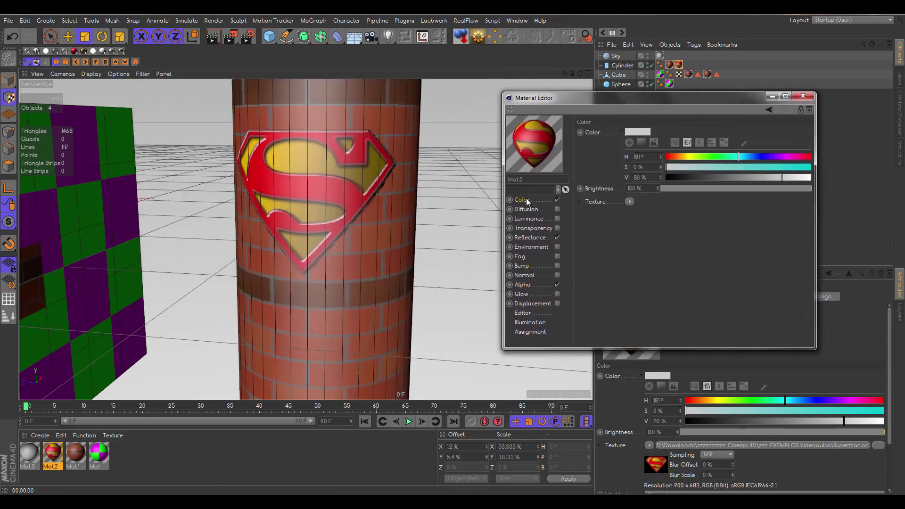
{"action": "left_click", "coordinate": [521, 266]}
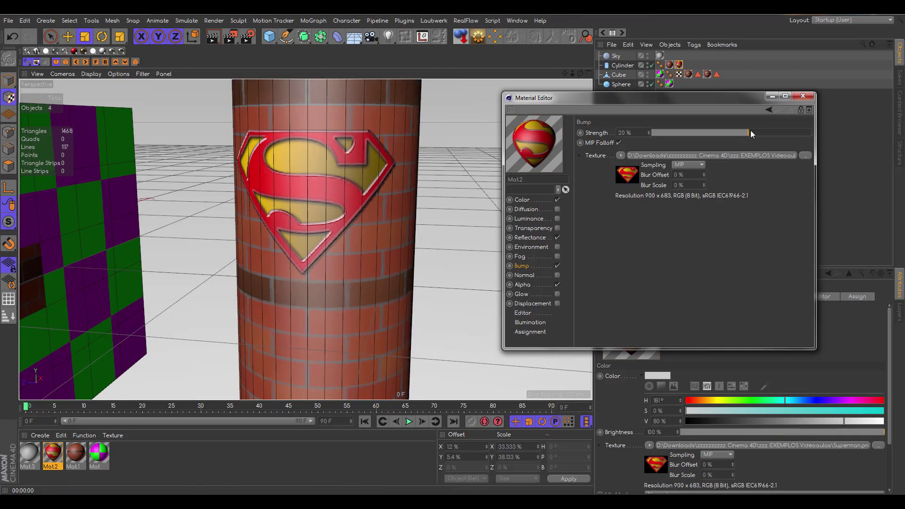
- Set the Superman material's bump strength to 100% and render the view
{"action": "left_click_drag", "start_coordinate": [750, 133], "coordinate": [824, 183]}
{"action": "key", "text": "ctrl+r"}
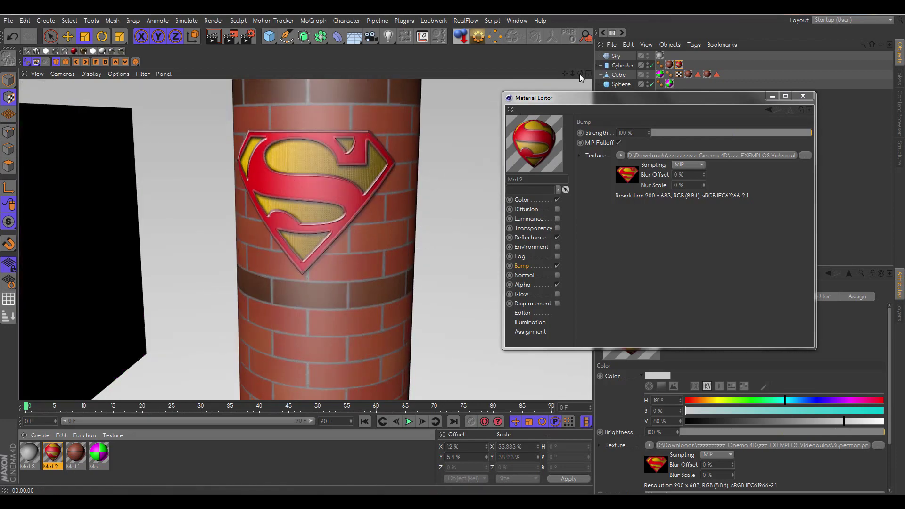
- Render the cylinder from a side angle to inspect the Superman decal's bump relief
{"action": "left_click_drag", "start_coordinate": [580, 74], "coordinate": [556, 67]}
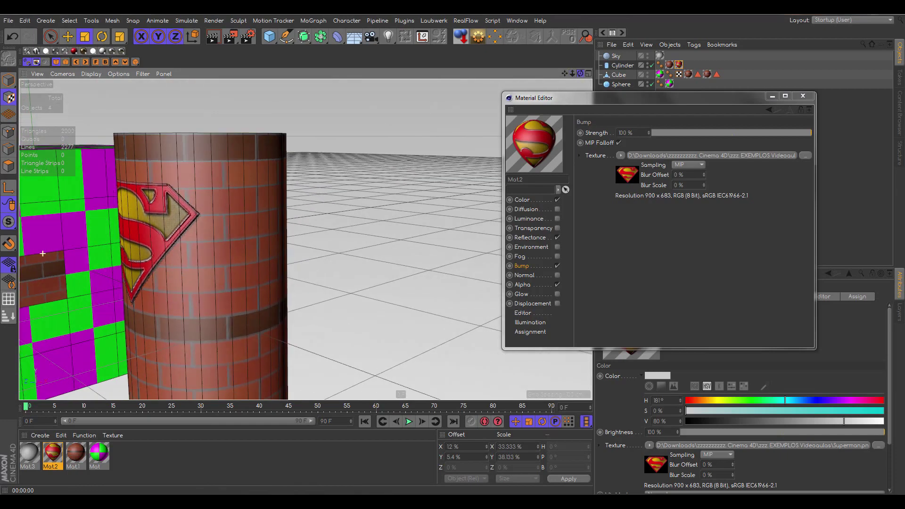
{"action": "left_click", "coordinate": [214, 36]}
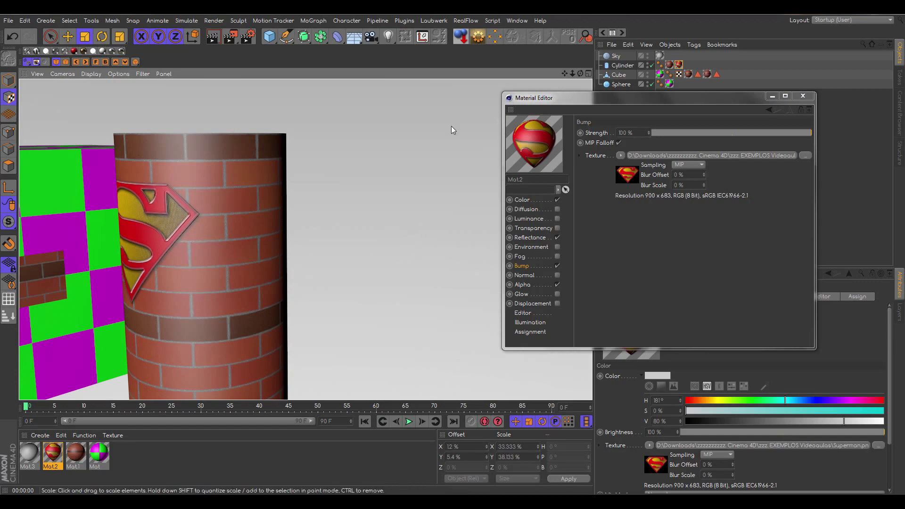
{"action": "left_click_drag", "start_coordinate": [573, 74], "coordinate": [569, 83]}
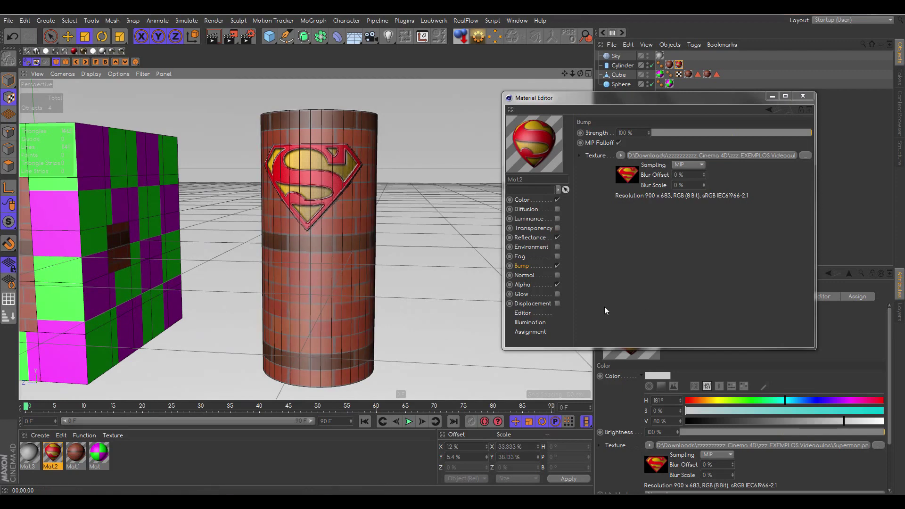
- Copy the Brick shader from Mat.1's Color channel into its Bump channel and enable Bump
{"action": "left_click", "coordinate": [78, 454]}
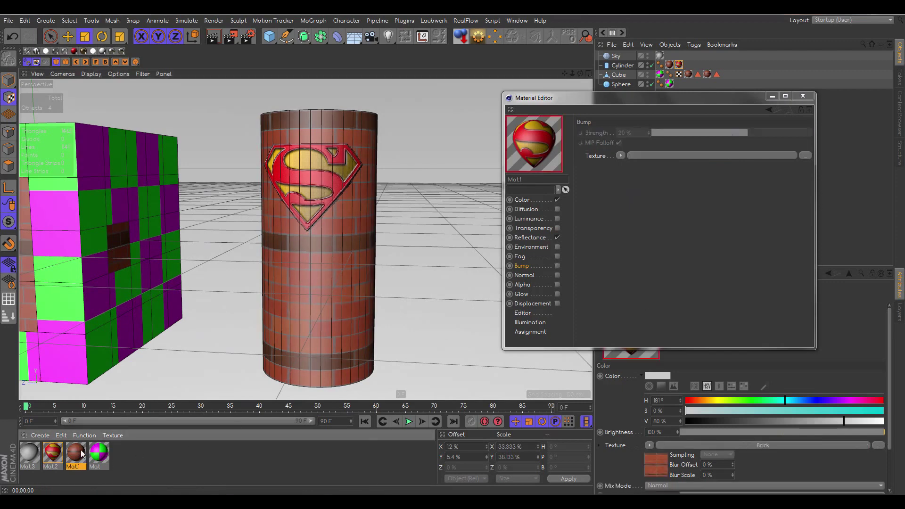
{"action": "left_click", "coordinate": [522, 200]}
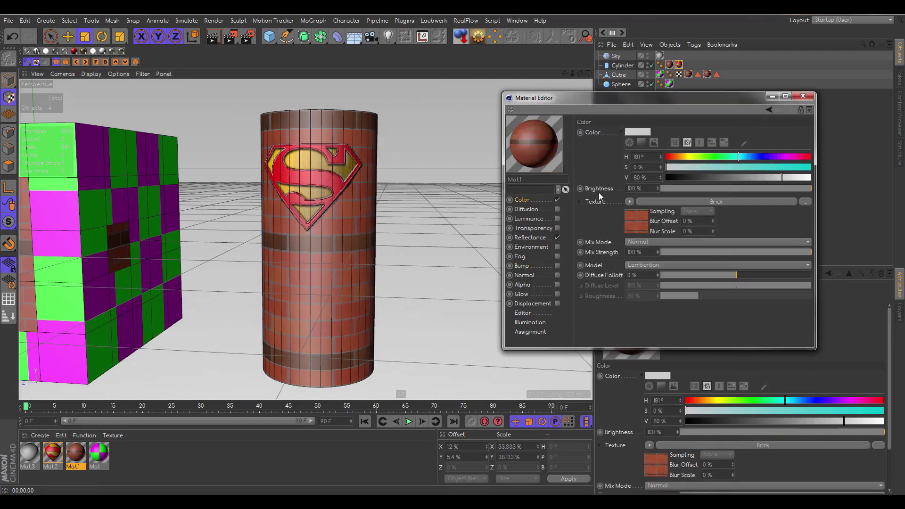
{"action": "left_click_drag", "start_coordinate": [642, 224], "coordinate": [622, 157]}
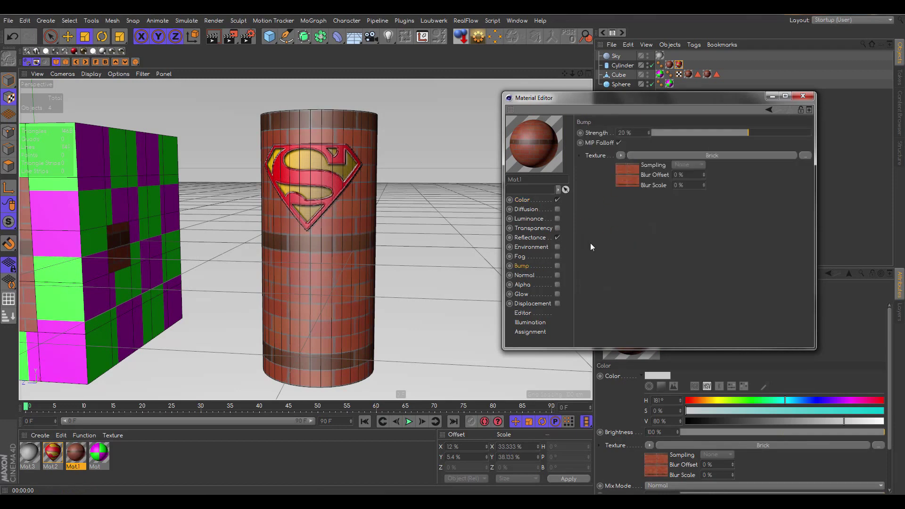
{"action": "left_click", "coordinate": [558, 266]}
- Set the brick material's bump strength to 537% and render the cylinder, including a close-up of the bricks
{"action": "left_click_drag", "start_coordinate": [746, 136], "coordinate": [845, 135]}
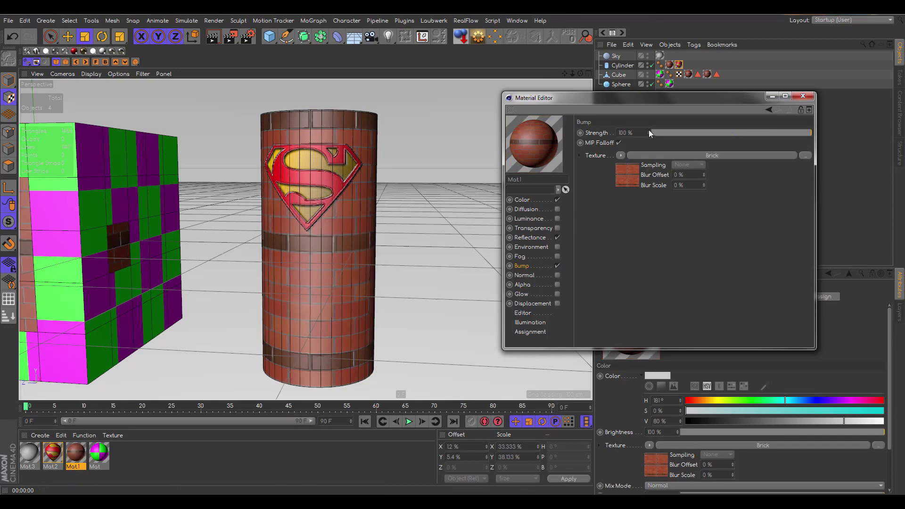
{"action": "left_click_drag", "start_coordinate": [649, 133], "coordinate": [649, 115]}
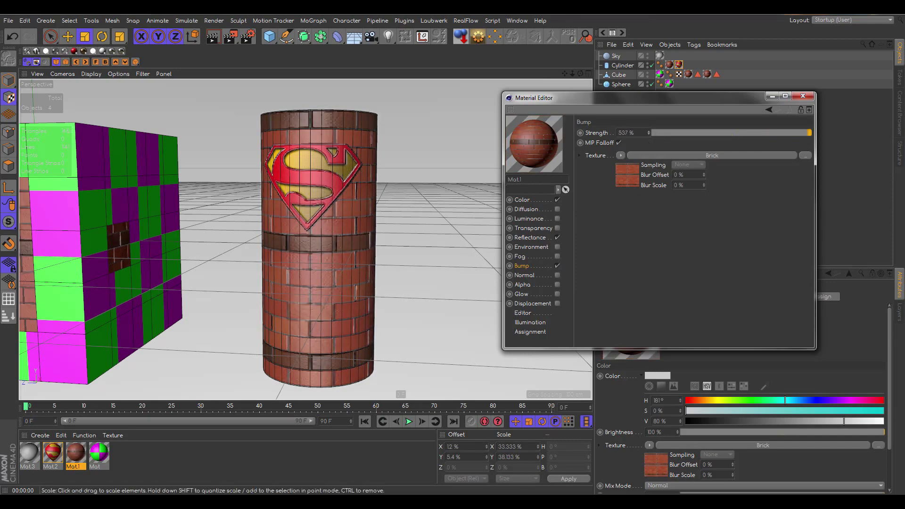
{"action": "key", "text": "ctrl+r"}
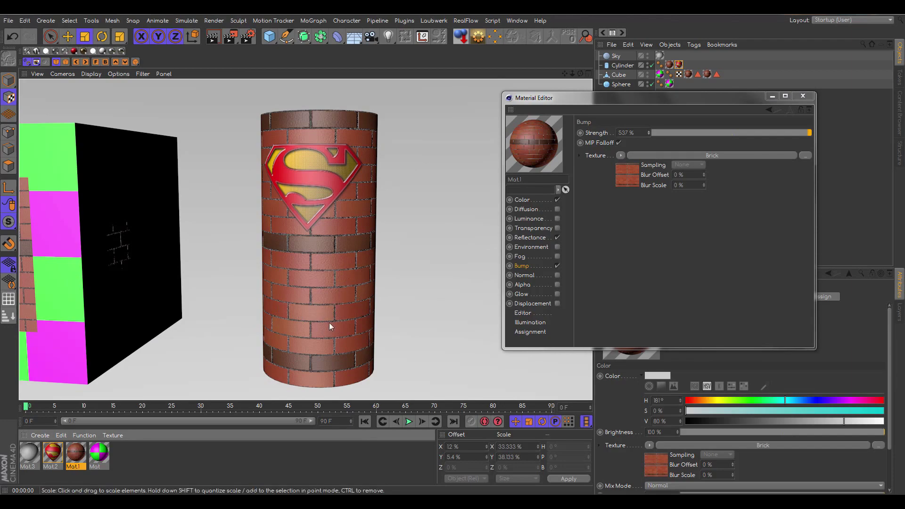
{"action": "mouse_move", "coordinate": [575, 73]}
{"action": "left_mouse_down"}
{"action": "mouse_move", "coordinate": [606, 72]}
{"action": "mouse_move", "coordinate": [562, 74]}
{"action": "left_mouse_up"}
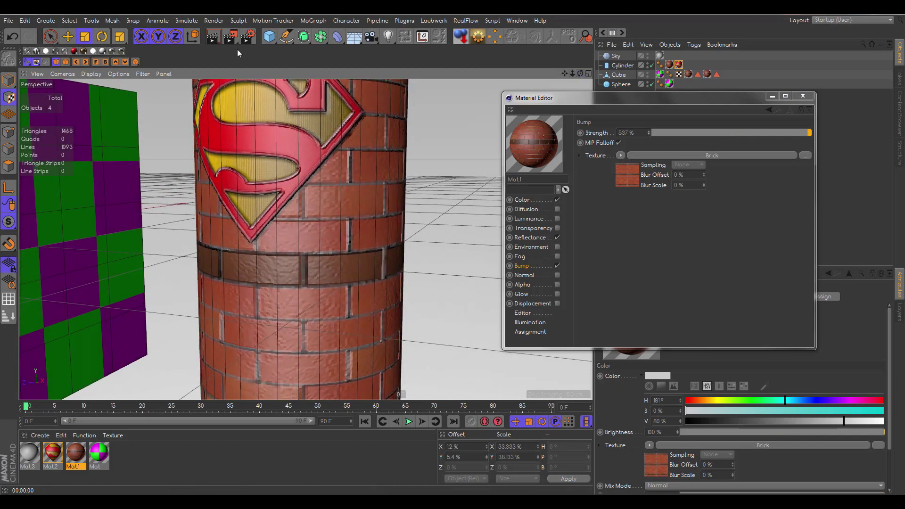
{"action": "left_click", "coordinate": [213, 37]}
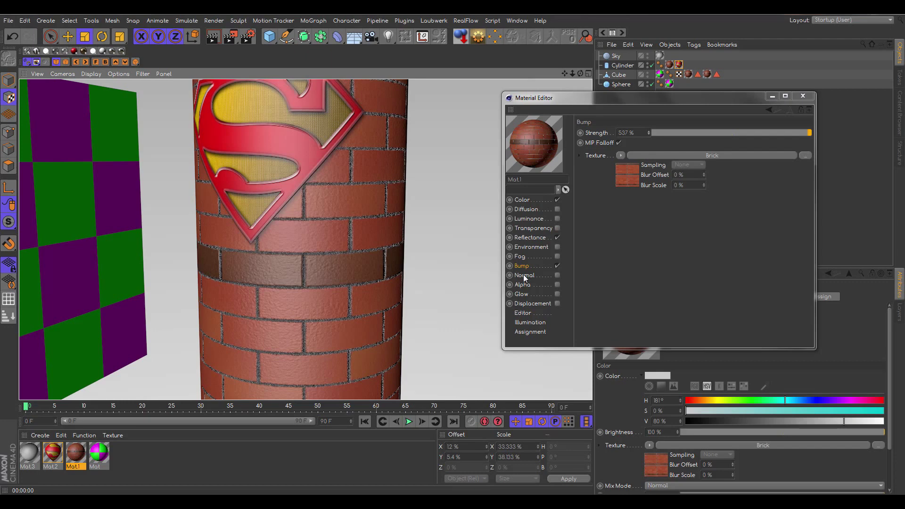
- Copy the Brick shader from Mat.1's Bump channel and load a Normalizer effect as the Normal channel's texture
{"action": "left_click", "coordinate": [622, 156]}
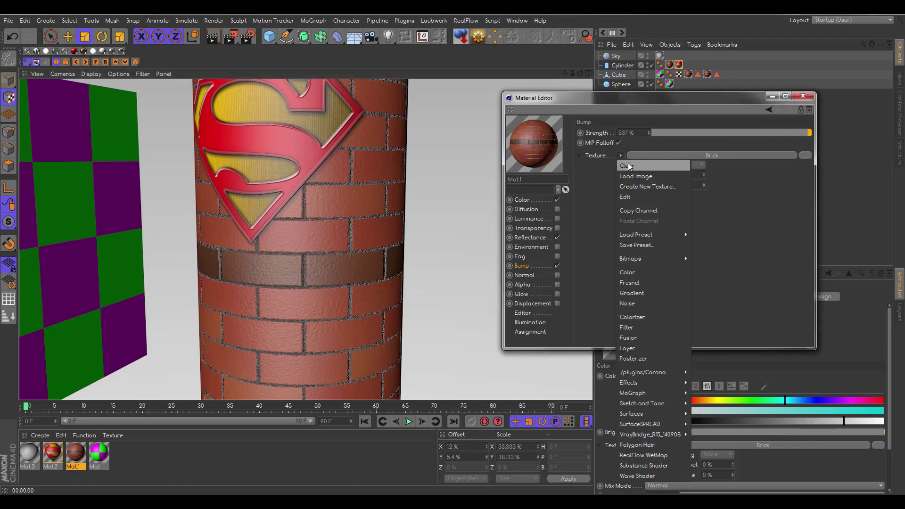
{"action": "left_click", "coordinate": [632, 210]}
{"action": "left_click", "coordinate": [526, 275]}
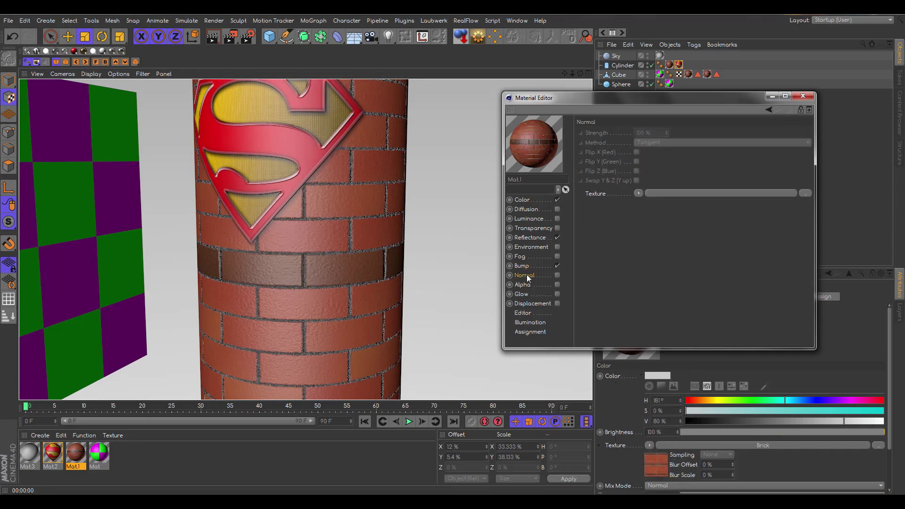
{"action": "left_click", "coordinate": [640, 194]}
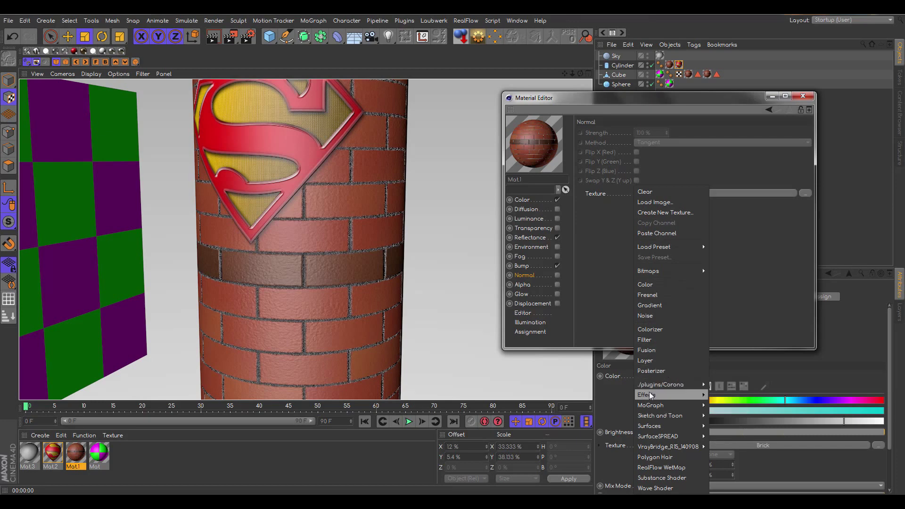
{"action": "mouse_move", "coordinate": [675, 394]}
{"action": "left_click", "coordinate": [729, 374]}
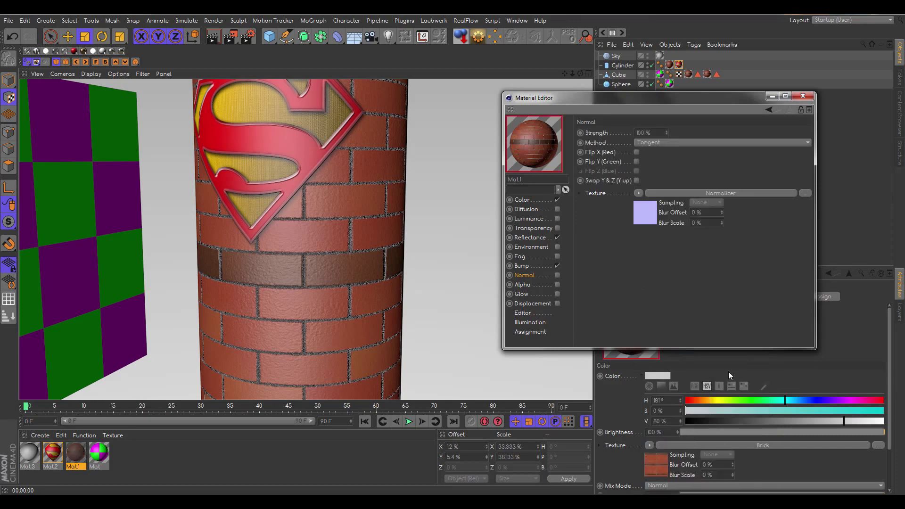
- Paste the Brick shader into the Normalizer, set its strength to 500%, and enable Mat.1's Normal channel
{"action": "left_click", "coordinate": [647, 214]}
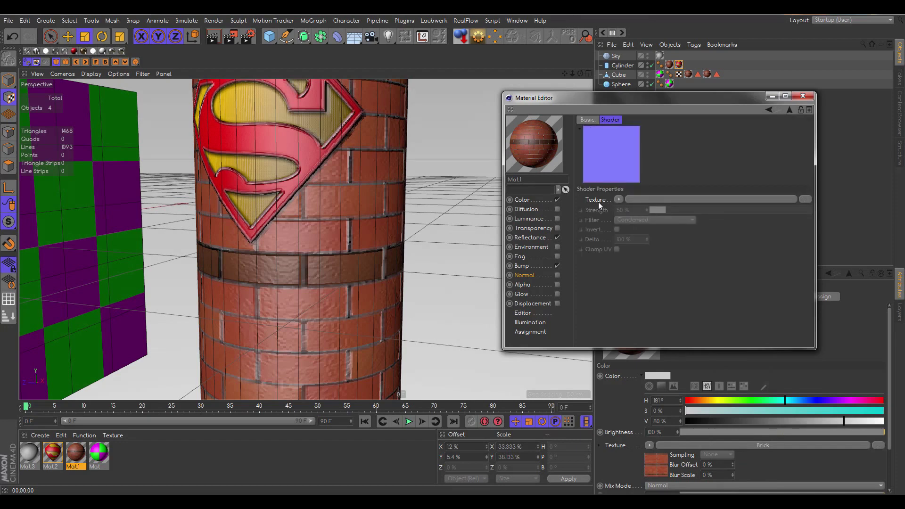
{"action": "left_click", "coordinate": [619, 199]}
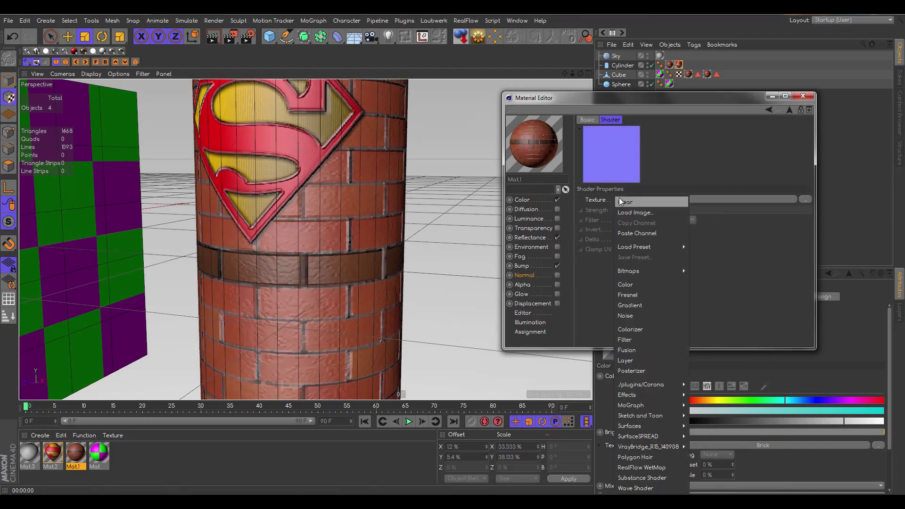
{"action": "left_click", "coordinate": [644, 233]}
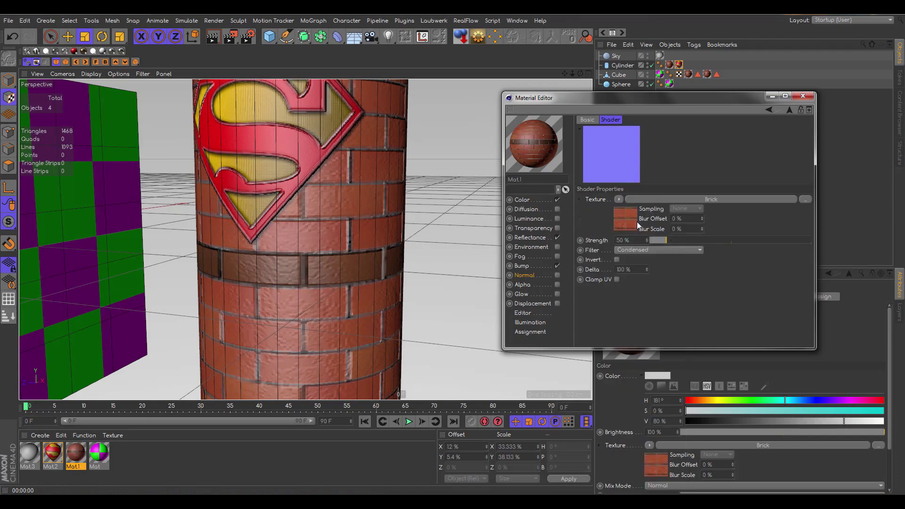
{"action": "left_click_drag", "start_coordinate": [669, 240], "coordinate": [826, 248]}
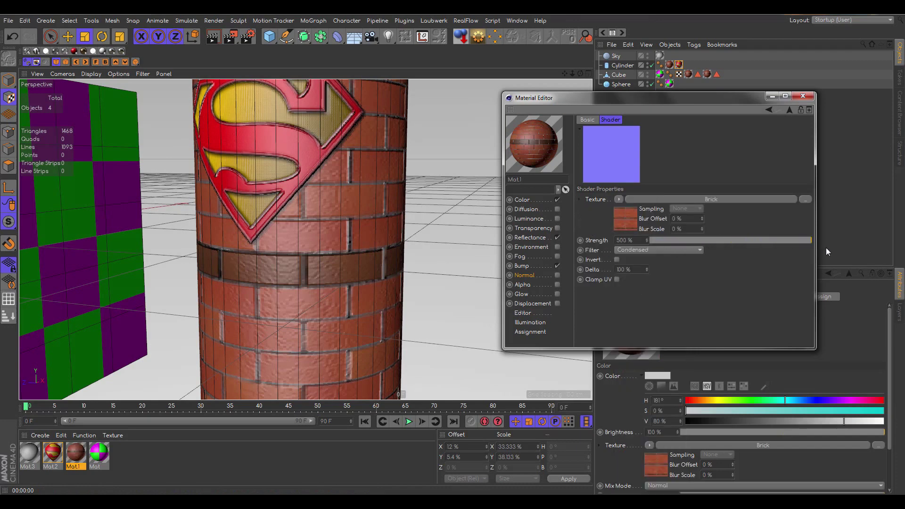
{"action": "left_click", "coordinate": [558, 275]}
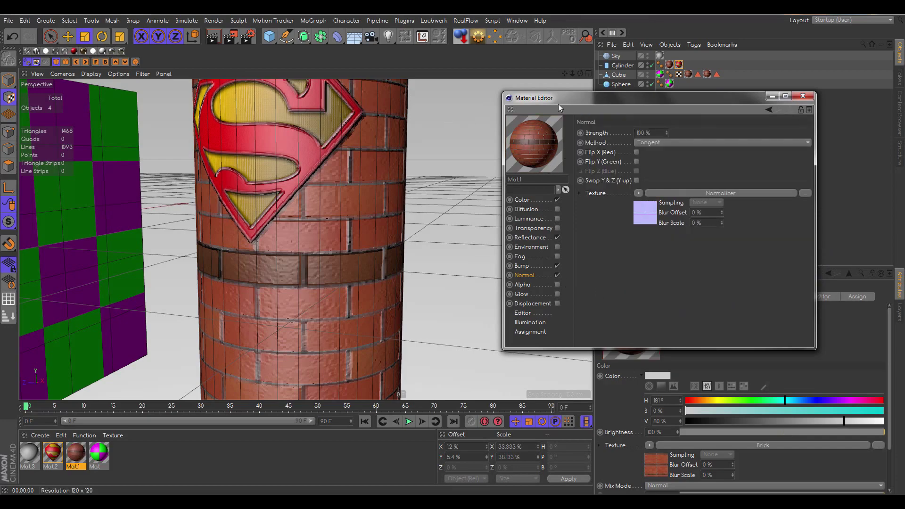
- Close the Material Editor and render the cylinder with the brick material's bump and normal channels active
{"action": "left_click", "coordinate": [803, 95]}
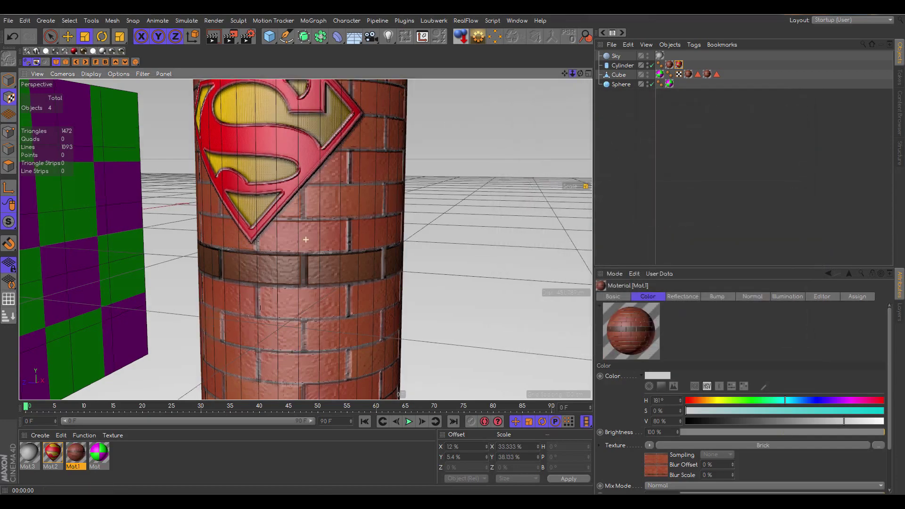
{"action": "left_click_drag", "start_coordinate": [572, 74], "coordinate": [572, 85]}
{"action": "left_click", "coordinate": [214, 37]}
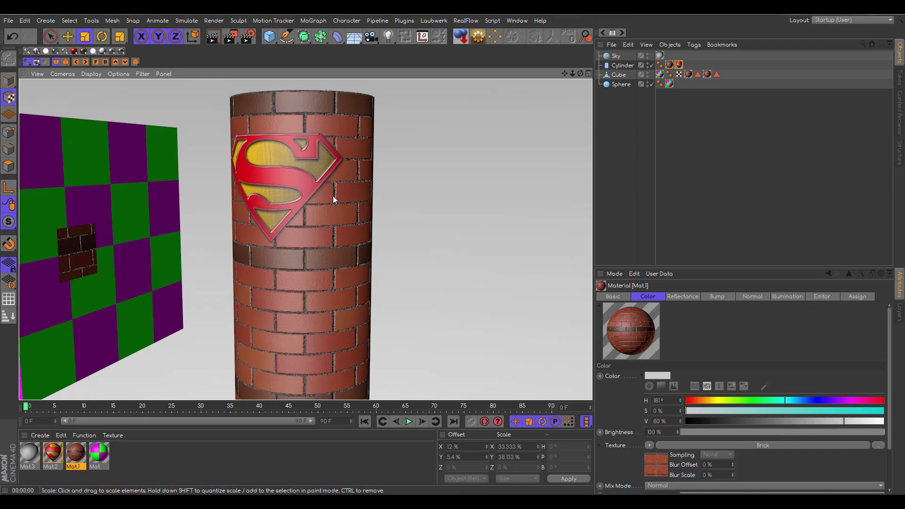
- Examine the projection types available for the Superman texture tag on the cylinder
{"action": "left_click_drag", "start_coordinate": [565, 73], "coordinate": [585, 77]}
{"action": "scroll", "coordinate": [306, 239], "scroll_direction": "up", "scroll_amount": 2}
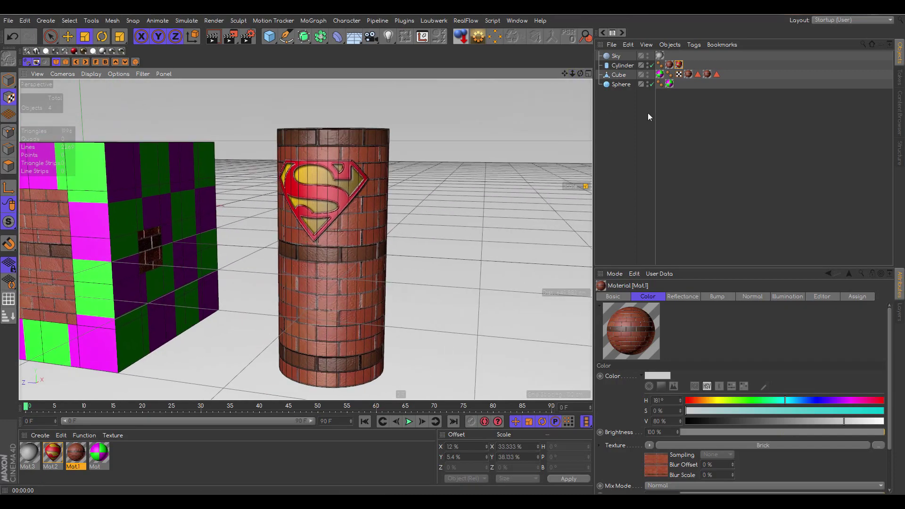
{"action": "left_click_drag", "start_coordinate": [570, 75], "coordinate": [606, 133]}
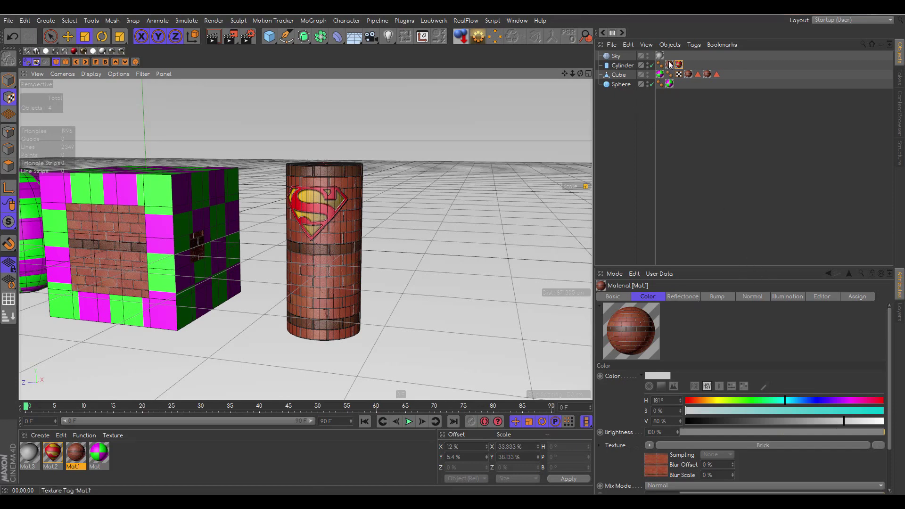
{"action": "left_click", "coordinate": [680, 66]}
{"action": "left_click", "coordinate": [681, 339]}
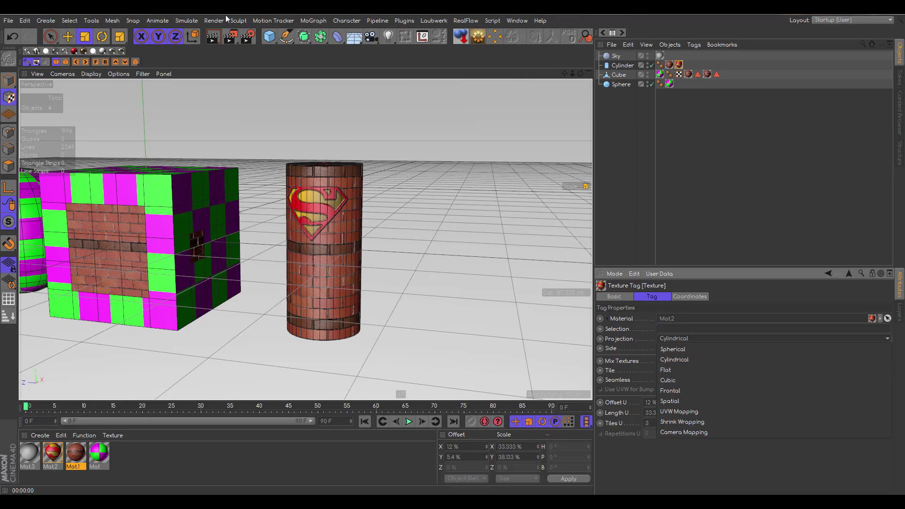
{"action": "left_click", "coordinate": [272, 37]}
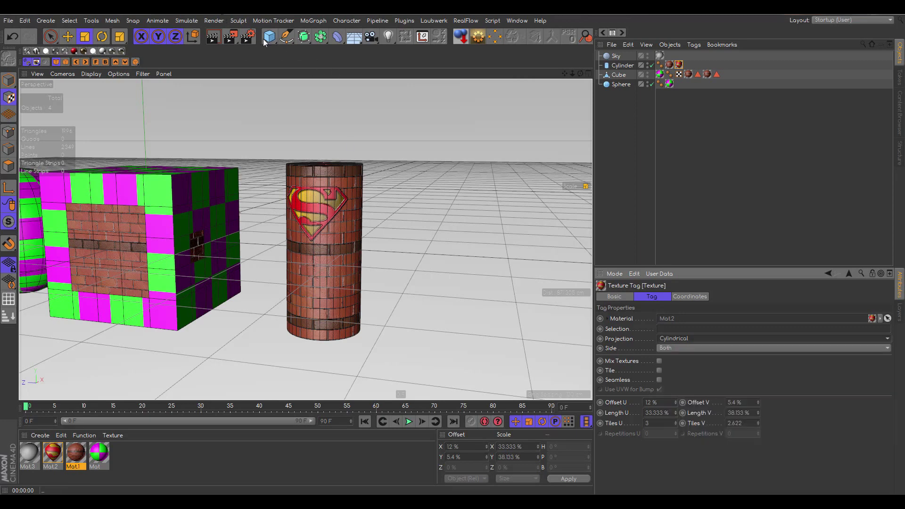
- Add a Plane object to the scene and activate the Move tool for it
{"action": "left_click_drag", "start_coordinate": [267, 41], "coordinate": [360, 66]}
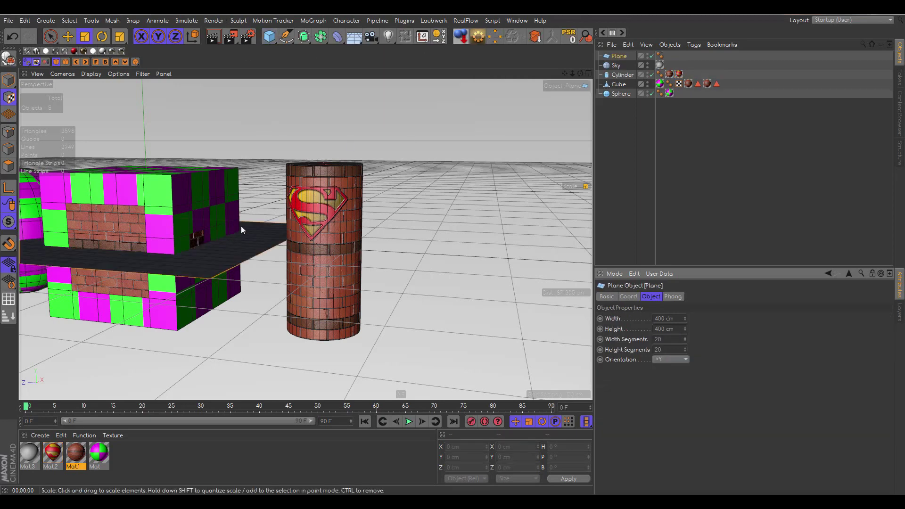
{"action": "left_click_drag", "start_coordinate": [573, 73], "coordinate": [500, 80]}
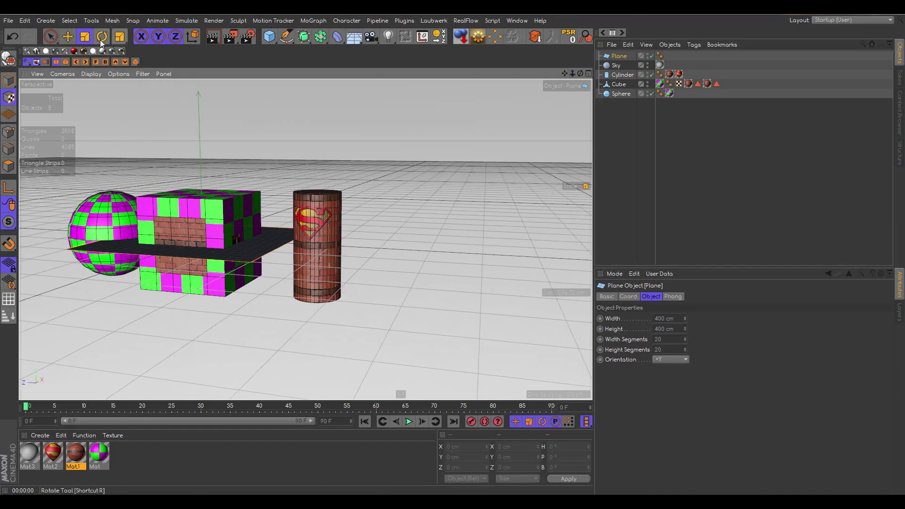
{"action": "left_click", "coordinate": [68, 36]}
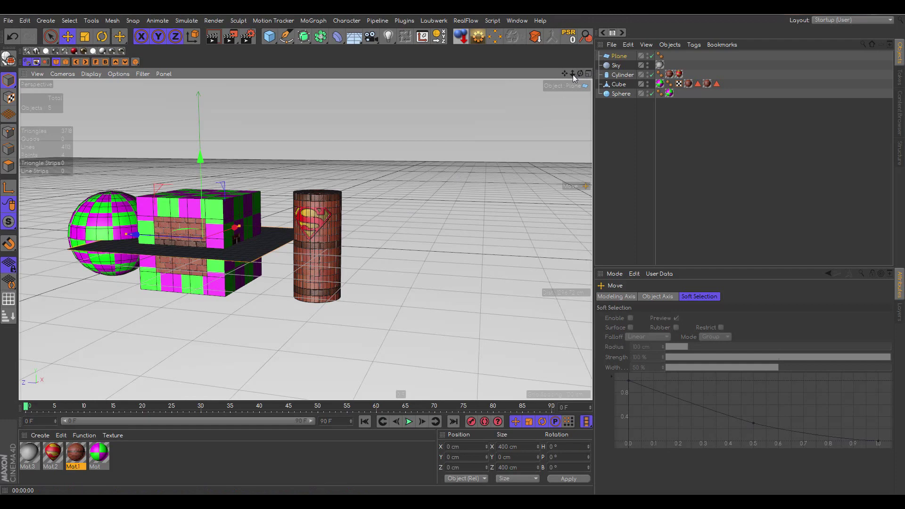
{"action": "left_click_drag", "start_coordinate": [573, 74], "coordinate": [654, 74]}
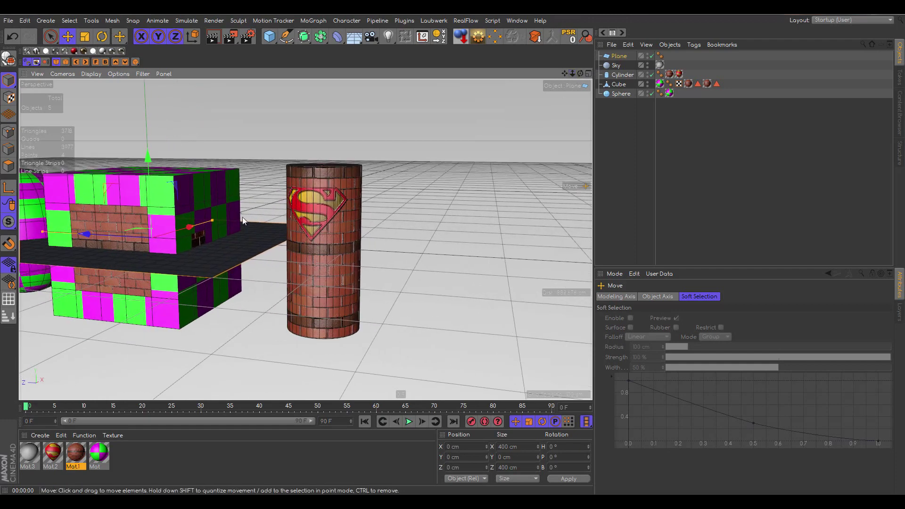
{"action": "left_click", "coordinate": [8, 97]}
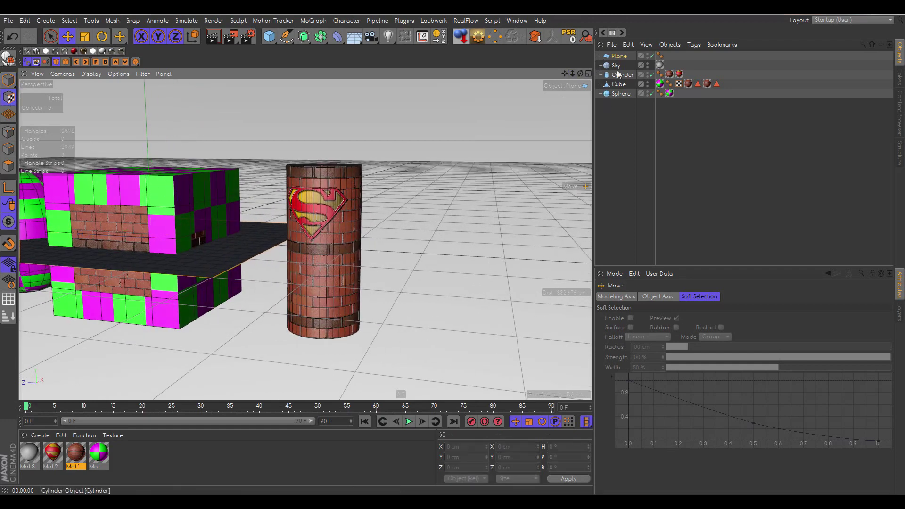
{"action": "left_click", "coordinate": [317, 217]}
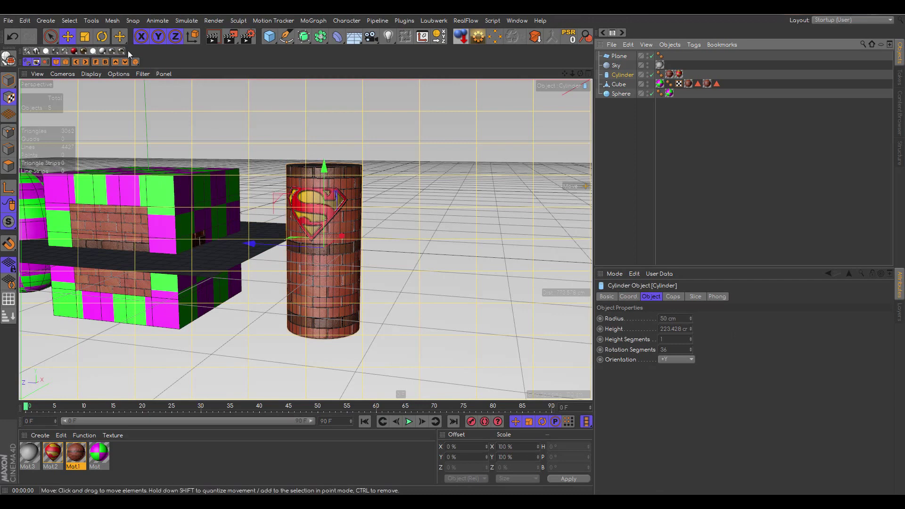
{"action": "left_click", "coordinate": [102, 37]}
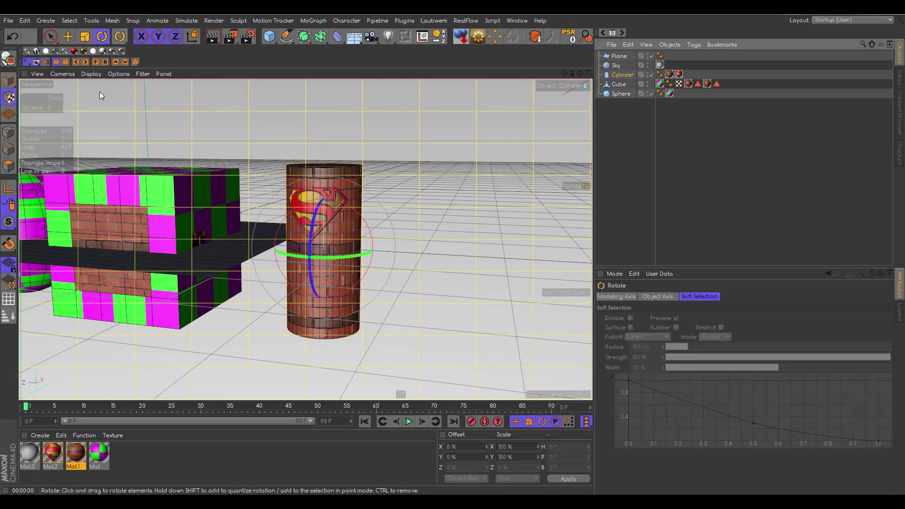
{"action": "left_click", "coordinate": [68, 36]}
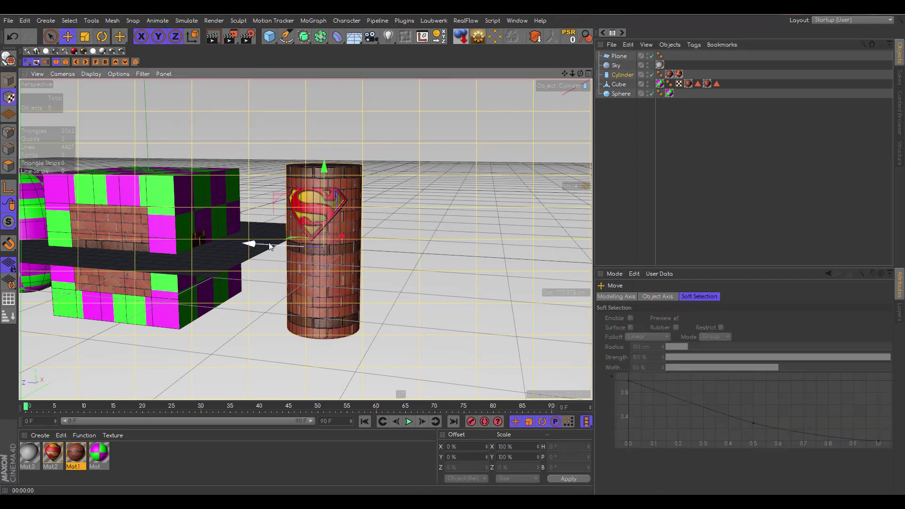
- Move the cylinder away from the cube along the Z axis to about -506 cm
{"action": "left_click", "coordinate": [10, 83]}
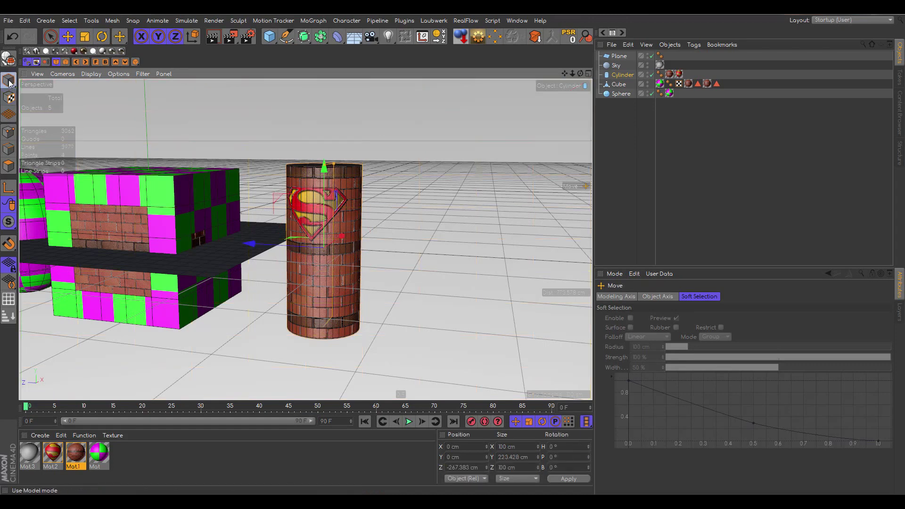
{"action": "left_click", "coordinate": [340, 265]}
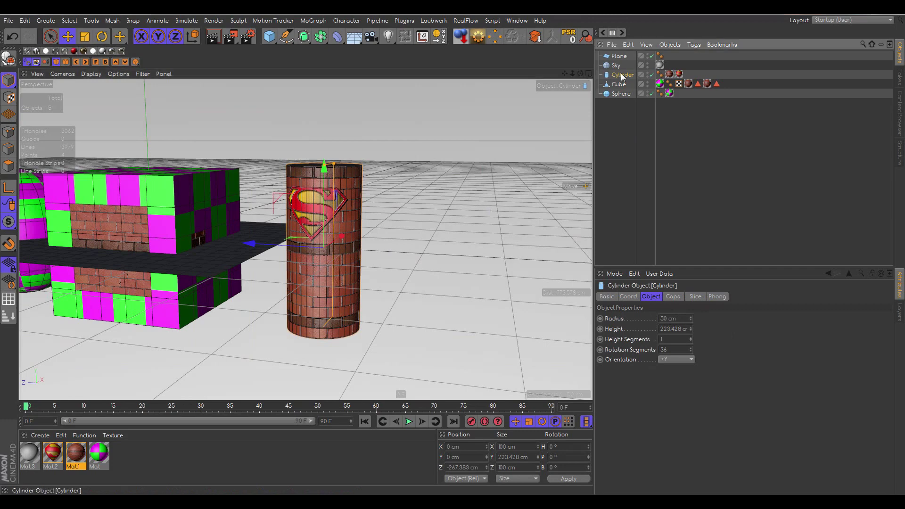
{"action": "left_click_drag", "start_coordinate": [251, 244], "coordinate": [452, 297]}
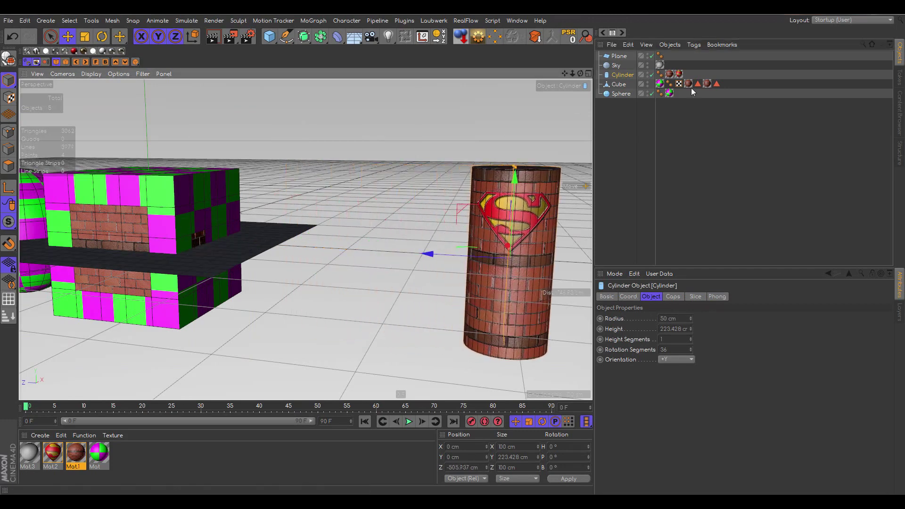
- Stand the plane upright with a bank of -90° and scale it down uniformly to about 226 cm
{"action": "left_click", "coordinate": [627, 58]}
{"action": "left_click", "coordinate": [103, 37]}
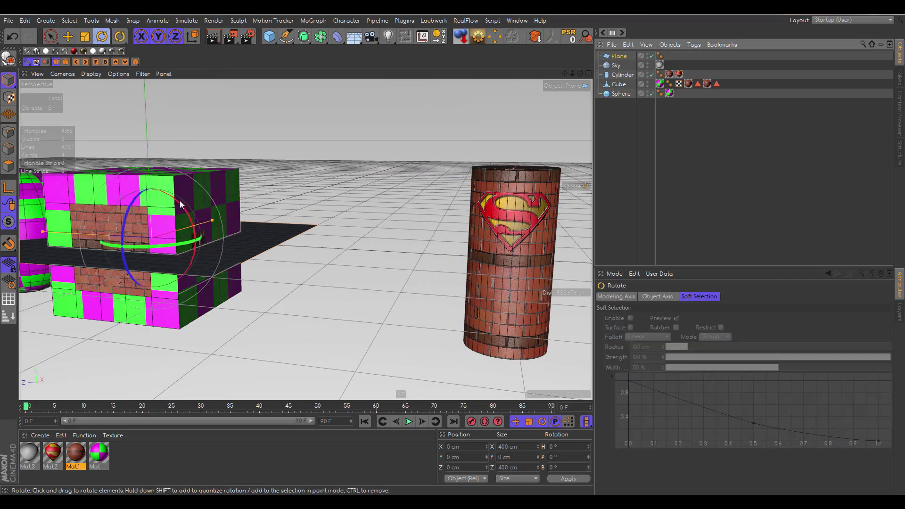
{"action": "left_click_drag", "start_coordinate": [125, 264], "coordinate": [100, 141]}
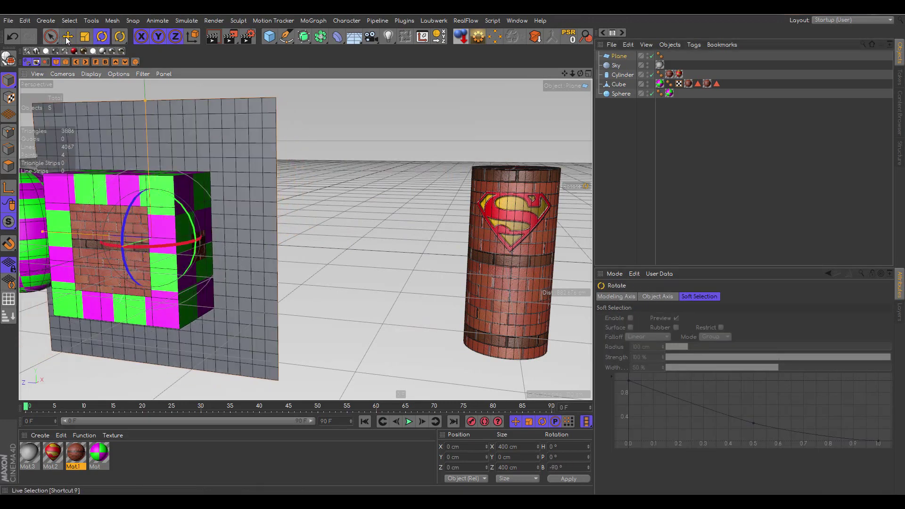
{"action": "left_click", "coordinate": [85, 37]}
{"action": "left_click_drag", "start_coordinate": [227, 228], "coordinate": [177, 228]}
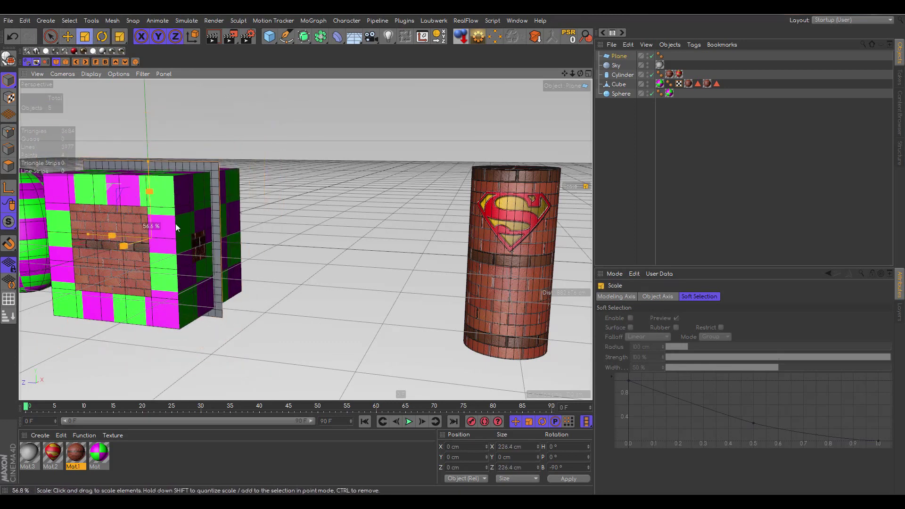
- Move the plane along Z to about -273 cm, between the cube and the cylinder
{"action": "left_click", "coordinate": [68, 36]}
{"action": "left_click_drag", "start_coordinate": [89, 234], "coordinate": [279, 281]}
{"action": "left_click", "coordinate": [12, 36]}
{"action": "left_click", "coordinate": [12, 36]}
{"action": "left_click_drag", "start_coordinate": [581, 74], "coordinate": [587, 71]}
- Apply the Mat2 logo material to the plane and rotate the plane to a 90° pitch so the logo stands upright
{"action": "left_click_drag", "start_coordinate": [53, 453], "coordinate": [349, 236]}
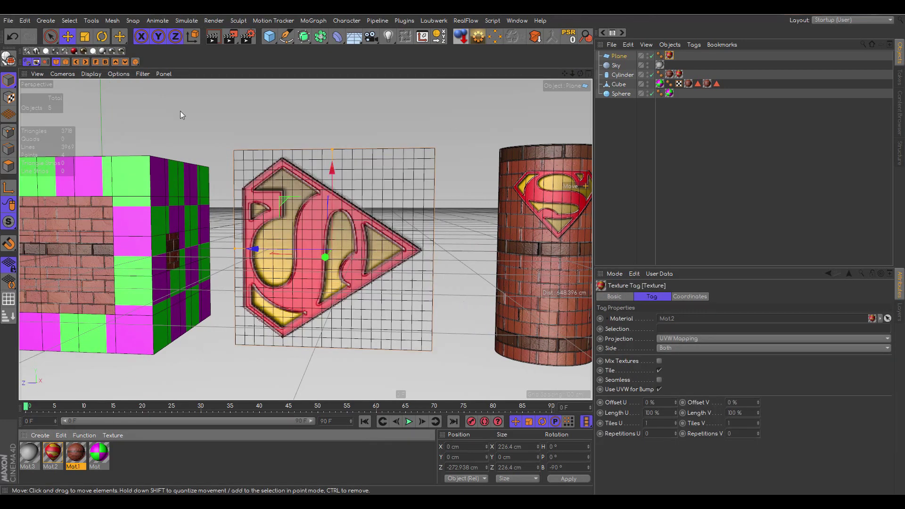
{"action": "left_click", "coordinate": [105, 34]}
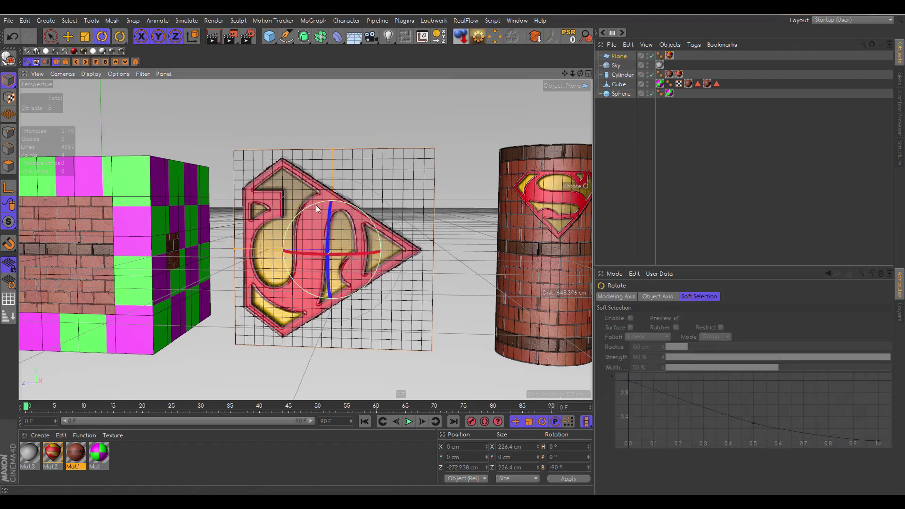
{"action": "left_click_drag", "start_coordinate": [316, 208], "coordinate": [372, 230]}
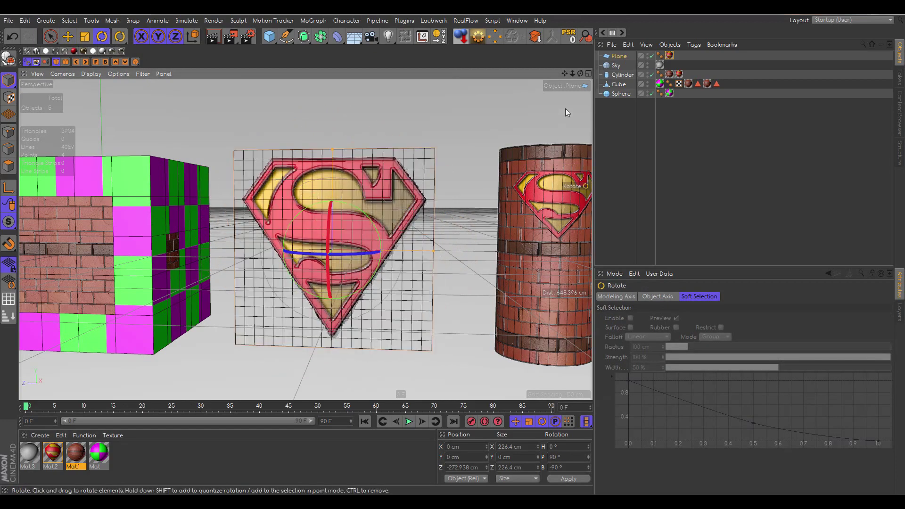
{"action": "left_click_drag", "start_coordinate": [580, 74], "coordinate": [354, 194]}
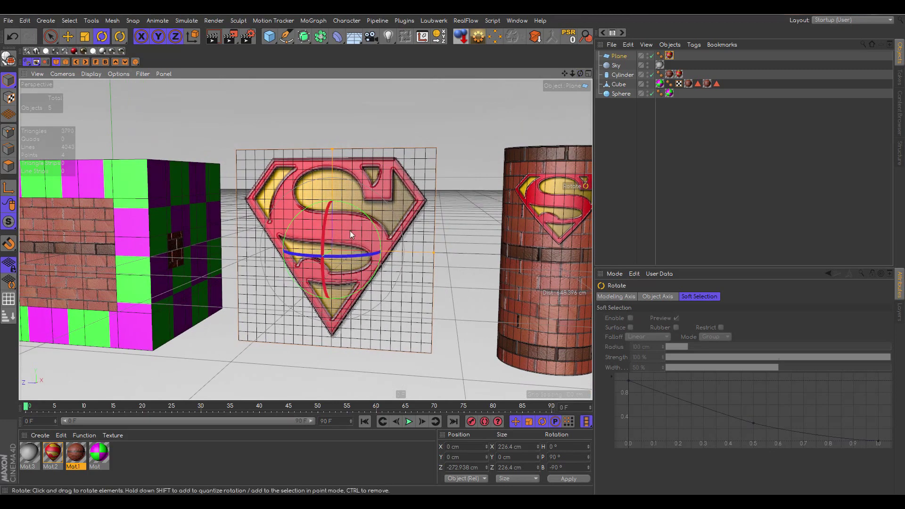
{"action": "left_click", "coordinate": [669, 55]}
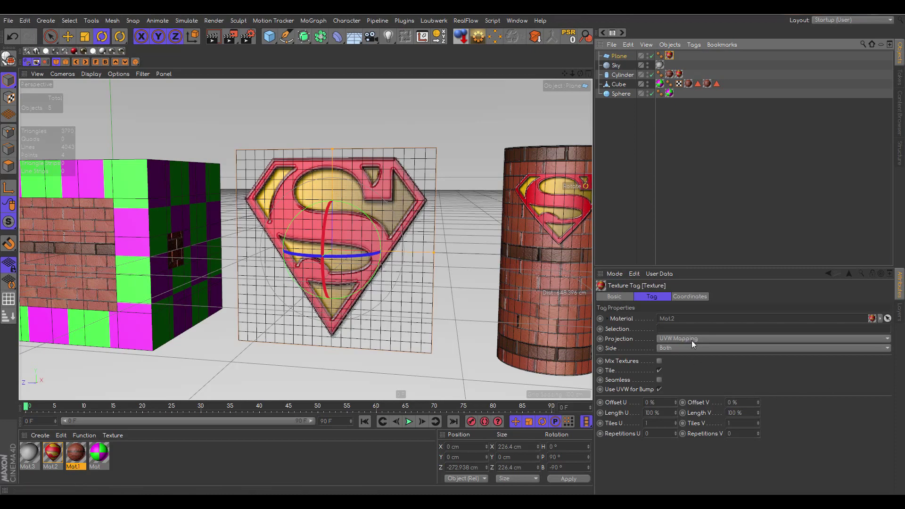
- Add a floor object to the scene and apply the Mat2 logo material to it
{"action": "left_click_drag", "start_coordinate": [573, 74], "coordinate": [528, 74]}
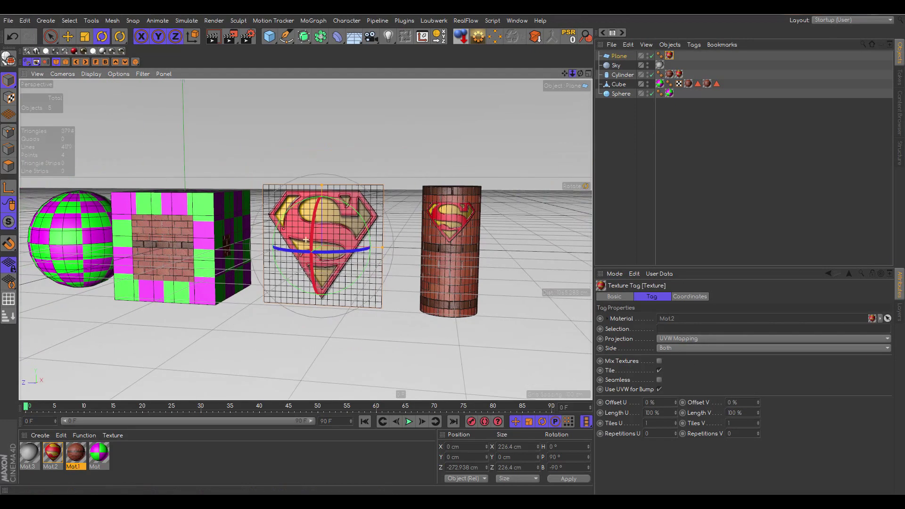
{"action": "left_click", "coordinate": [354, 37]}
{"action": "left_click", "coordinate": [397, 53]}
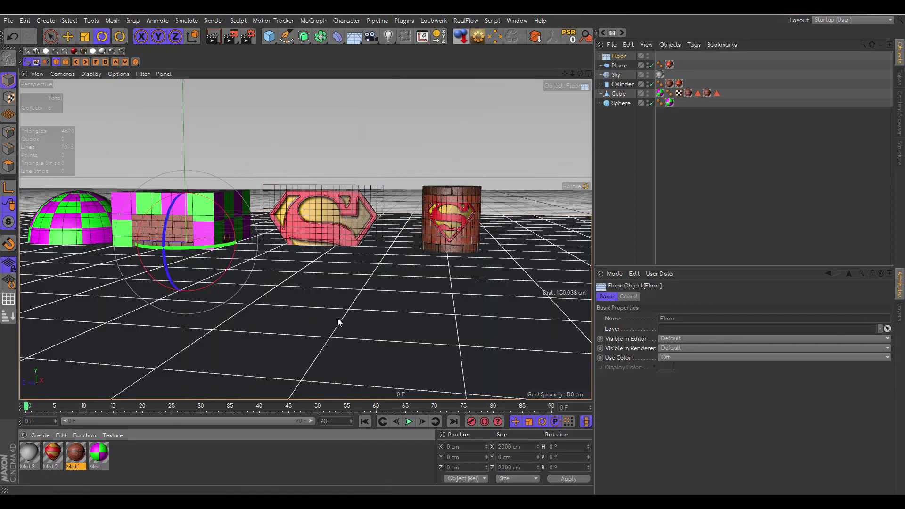
{"action": "left_click_drag", "start_coordinate": [53, 452], "coordinate": [338, 322]}
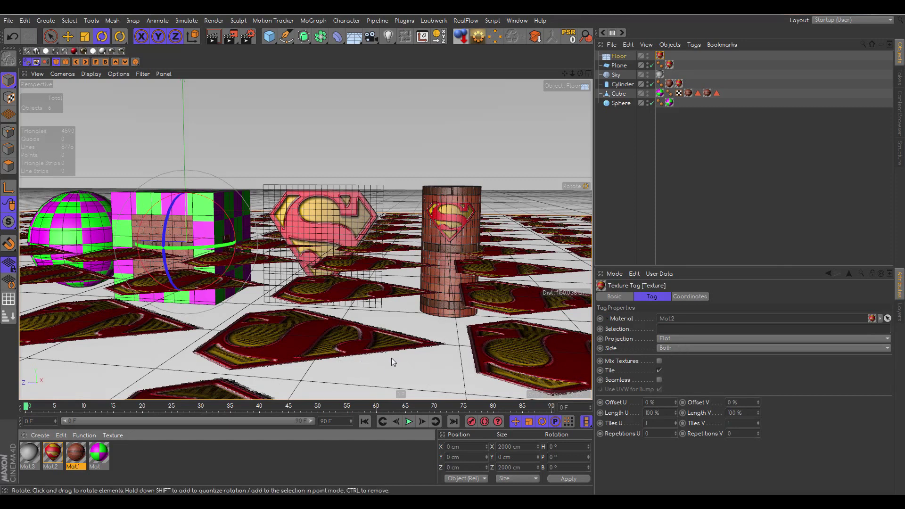
{"action": "left_click_drag", "start_coordinate": [573, 74], "coordinate": [593, 73]}
- Delete the floor object
{"action": "left_click", "coordinate": [622, 58]}
{"action": "key", "text": "Delete"}
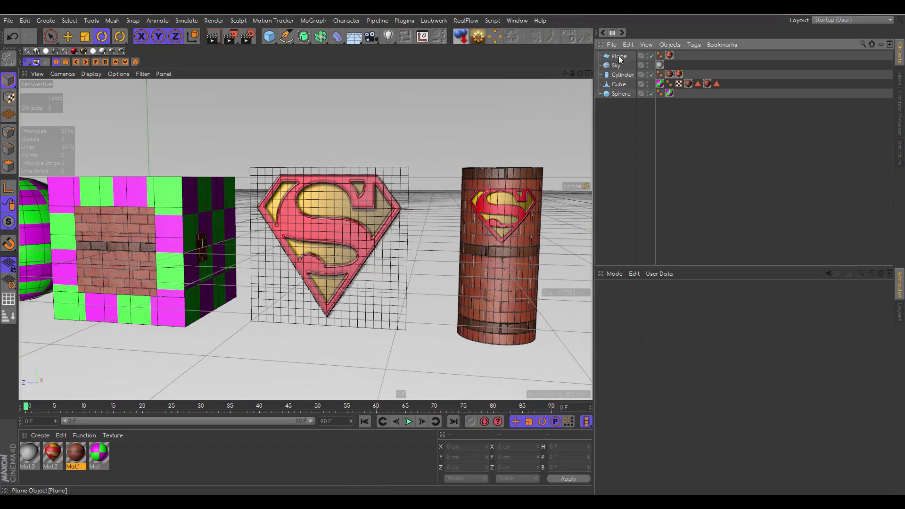
- Set the projection of the plane's Mat2 texture tag to Flat
{"action": "left_click", "coordinate": [620, 56]}
{"action": "left_click", "coordinate": [670, 56]}
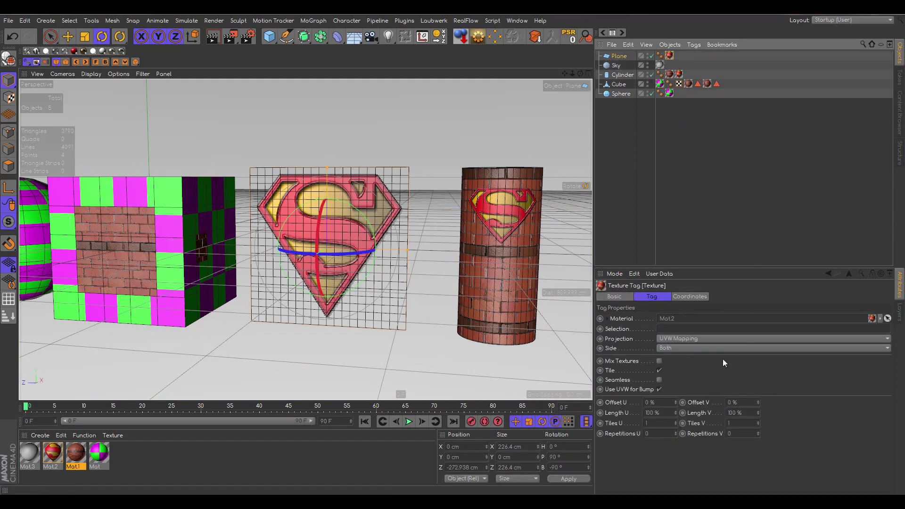
{"action": "left_click", "coordinate": [680, 338]}
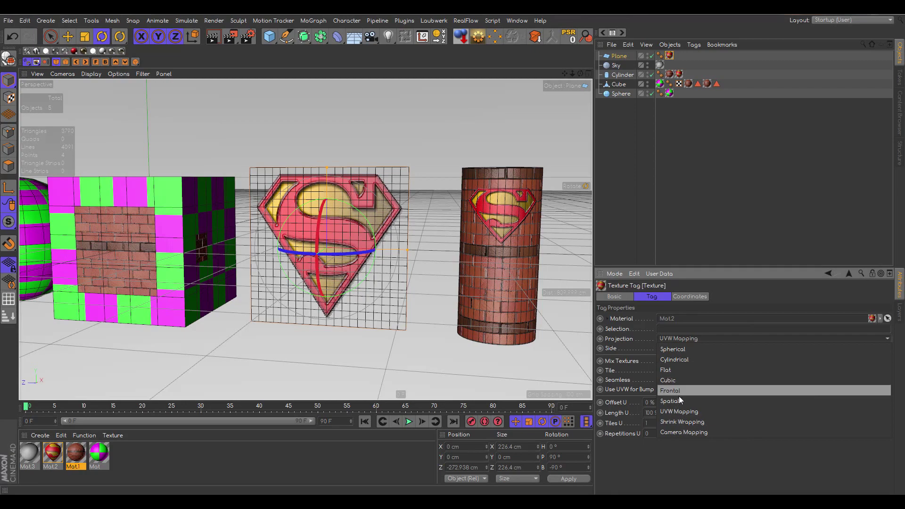
{"action": "left_click", "coordinate": [677, 370]}
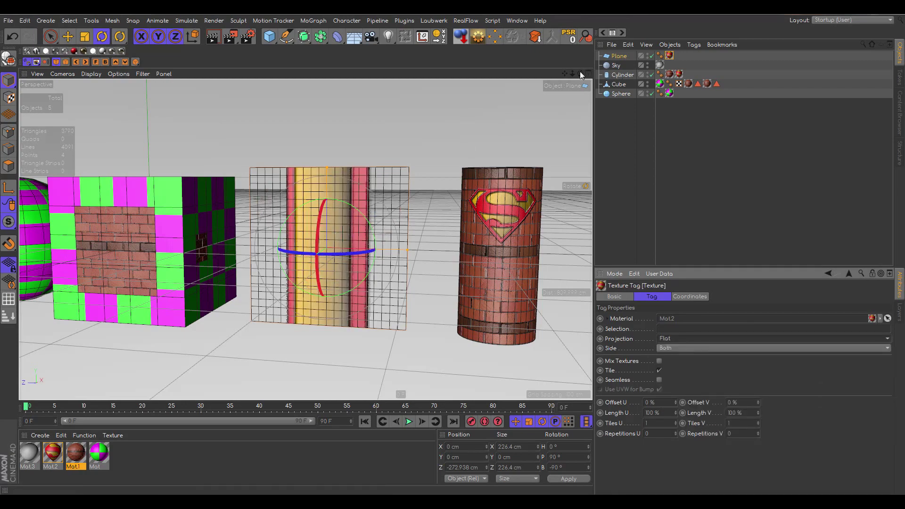
{"action": "left_click_drag", "start_coordinate": [581, 73], "coordinate": [582, 94]}
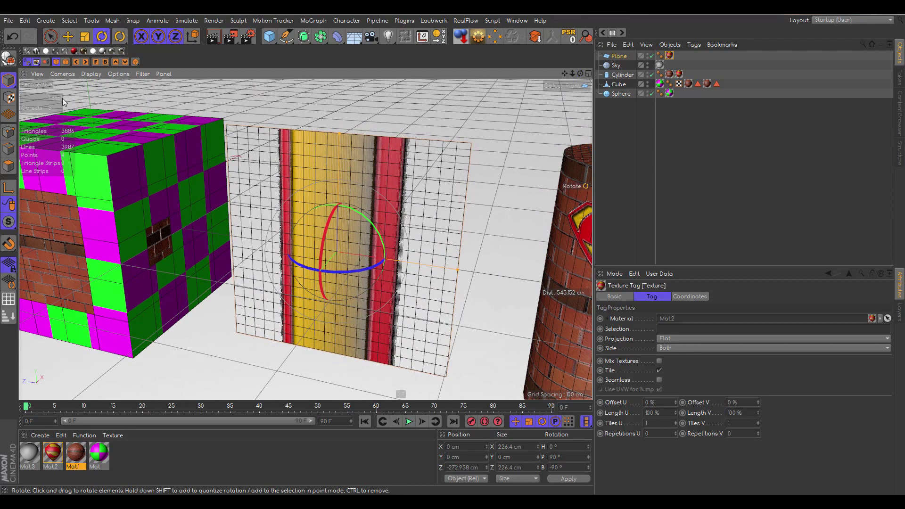
- In Texture mode, rotate the flat projection upright to align with the plane, and turn off tiling
{"action": "left_click", "coordinate": [10, 98]}
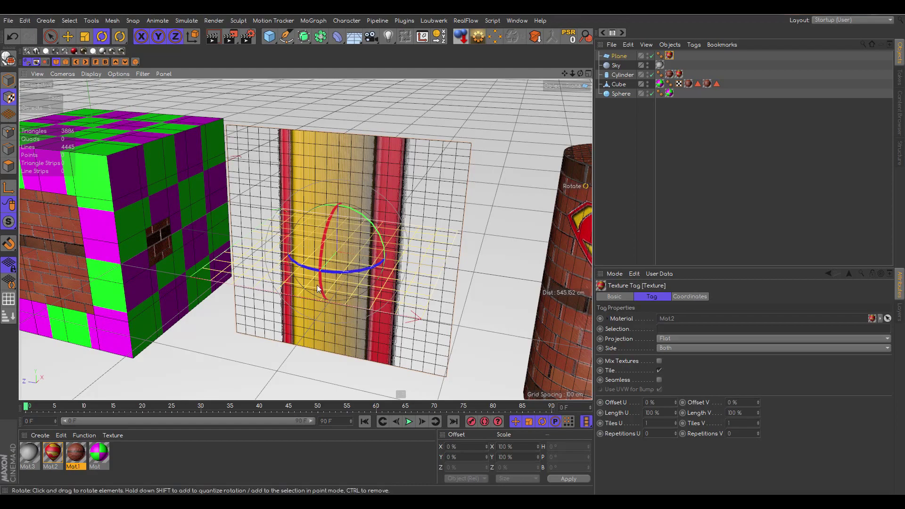
{"action": "left_click_drag", "start_coordinate": [581, 74], "coordinate": [554, 49]}
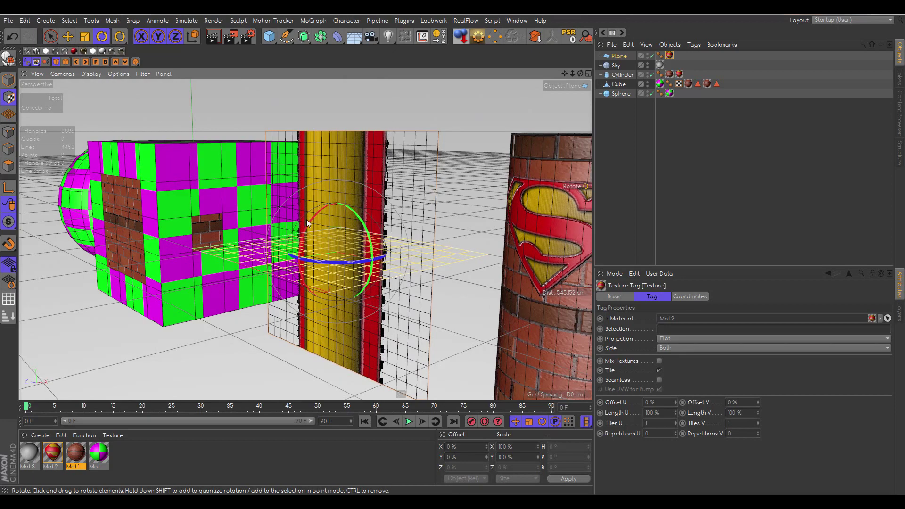
{"action": "left_click_drag", "start_coordinate": [308, 225], "coordinate": [378, 188]}
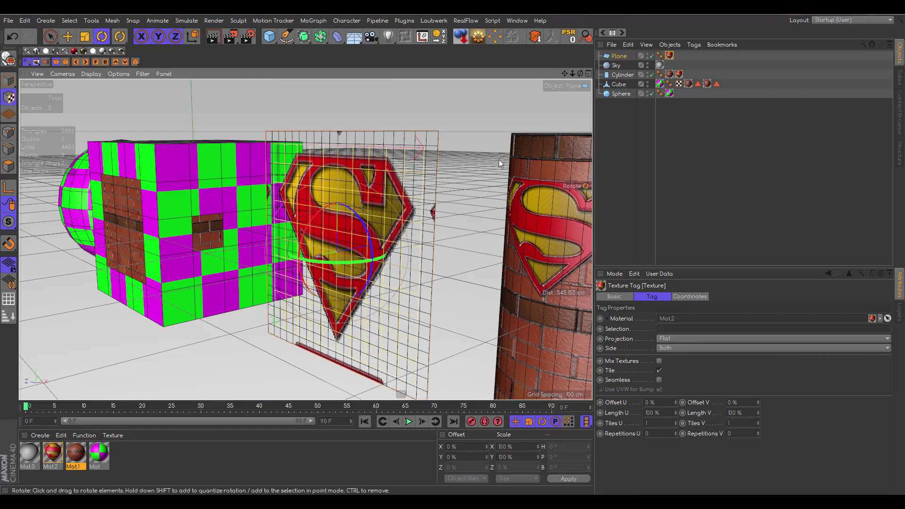
{"action": "left_click_drag", "start_coordinate": [581, 74], "coordinate": [510, 155]}
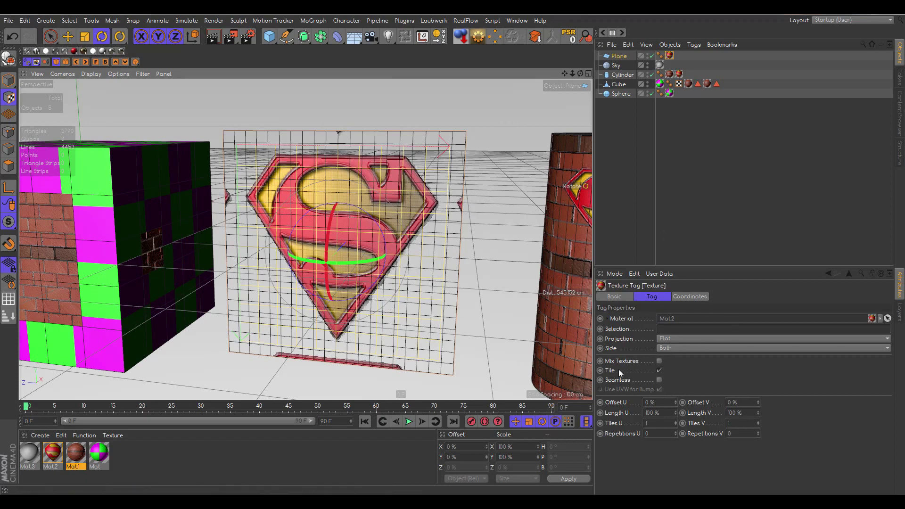
{"action": "left_click", "coordinate": [659, 370]}
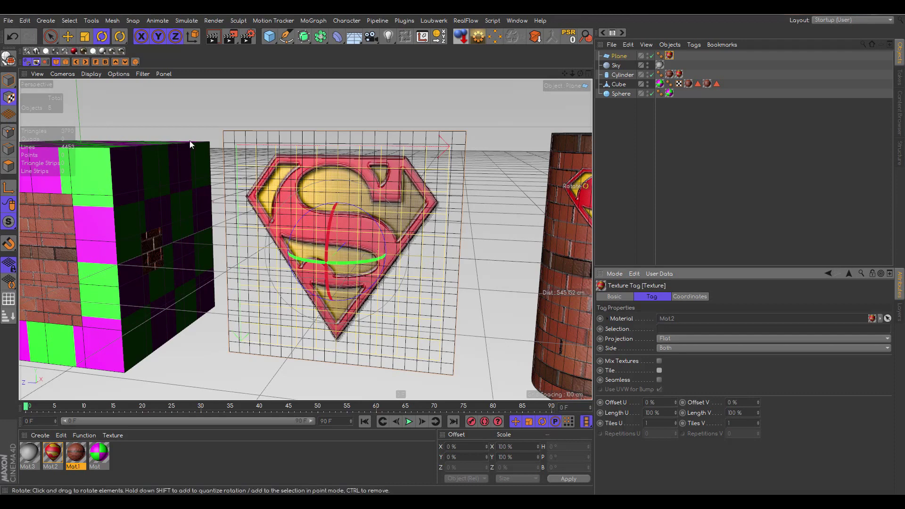
- Scale the Mat2 projection's height to about 80.4 % and render the plane from two viewing angles
{"action": "left_click", "coordinate": [11, 98]}
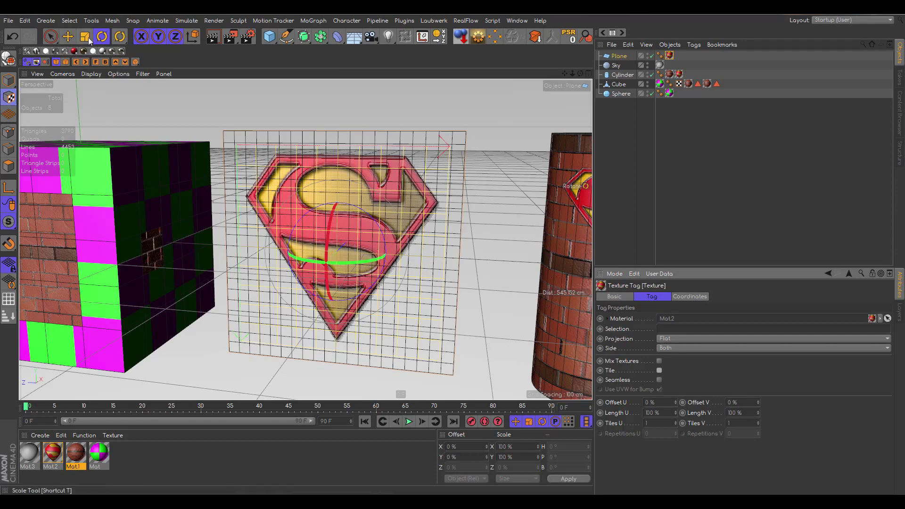
{"action": "left_click", "coordinate": [86, 37]}
{"action": "left_click_drag", "start_coordinate": [341, 167], "coordinate": [360, 121]}
{"action": "key", "text": "ctrl+r"}
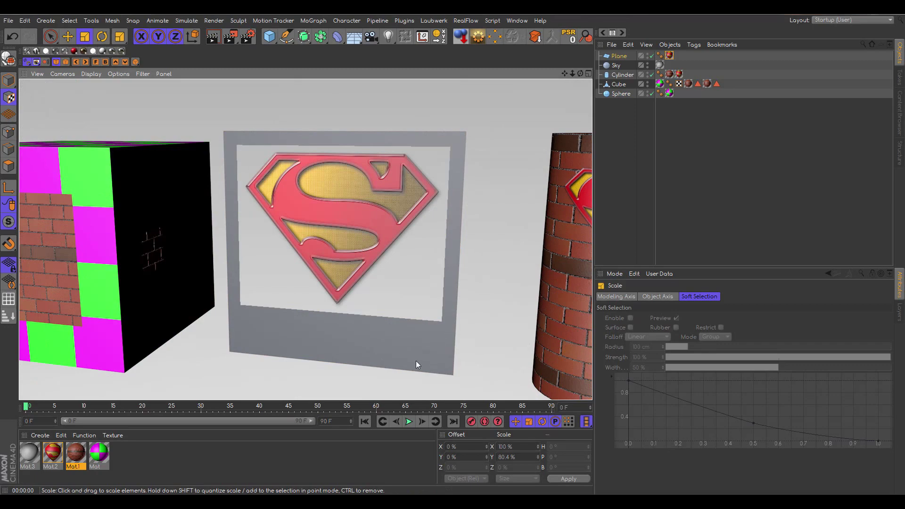
{"action": "left_click_drag", "start_coordinate": [580, 74], "coordinate": [542, 77]}
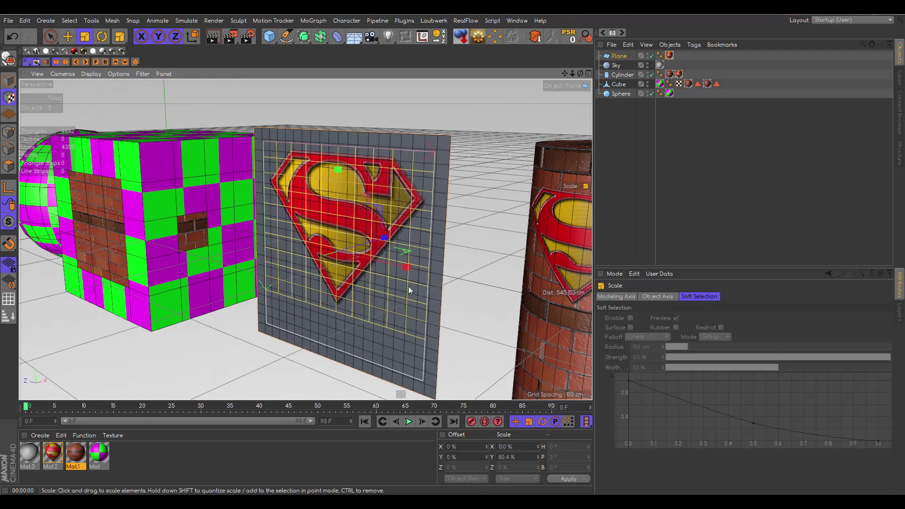
{"action": "left_click", "coordinate": [213, 36]}
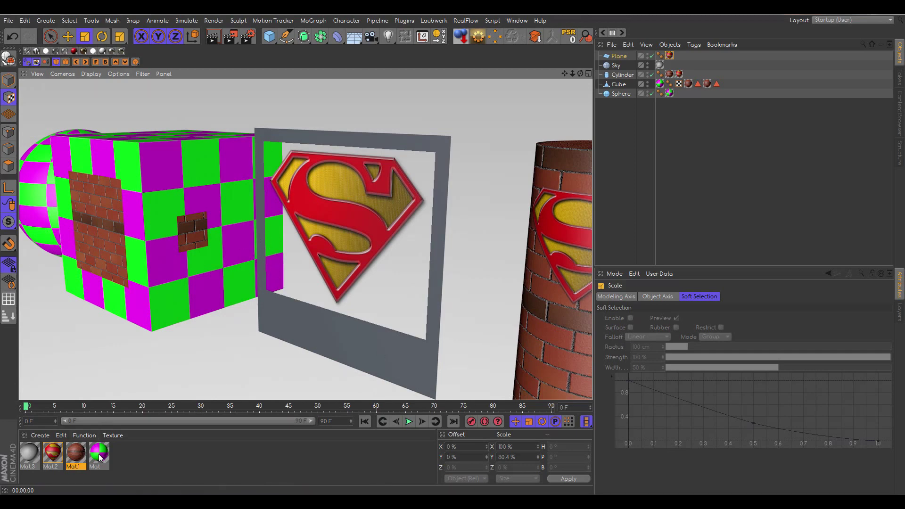
- Apply the checkered Mat material to the plane and reorder its texture tags so Mat2 lies on top
{"action": "left_click_drag", "start_coordinate": [99, 452], "coordinate": [431, 352]}
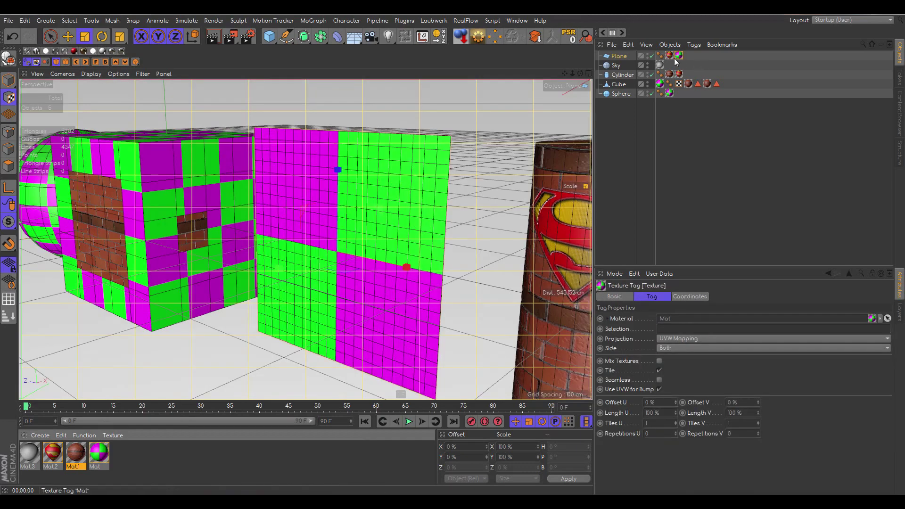
{"action": "left_click_drag", "start_coordinate": [670, 56], "coordinate": [695, 52]}
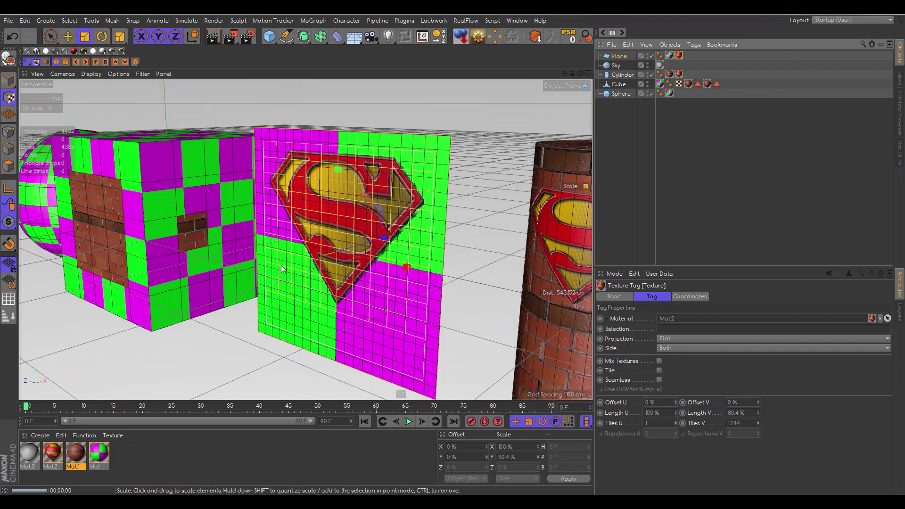
- Render the layered logo on the checkered plane and view it beside the cube and cylinder
{"action": "left_click", "coordinate": [212, 36]}
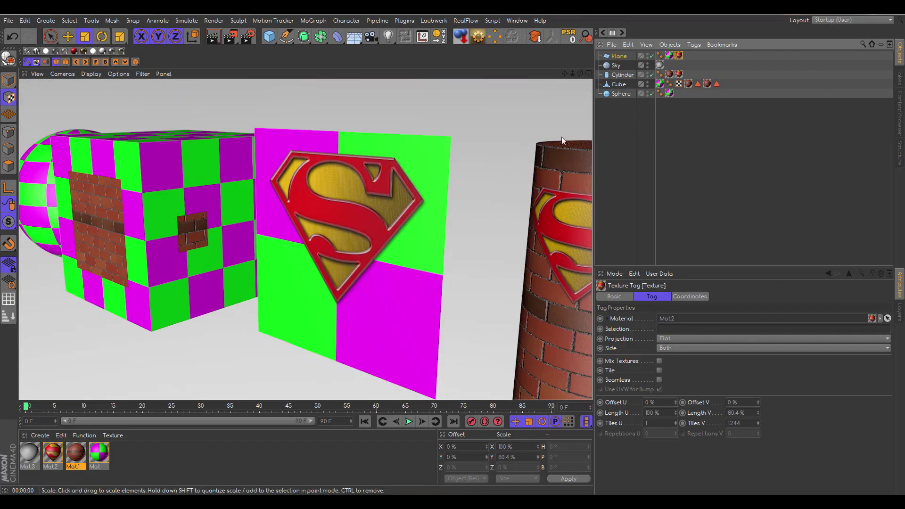
{"action": "left_click_drag", "start_coordinate": [581, 73], "coordinate": [560, 32]}
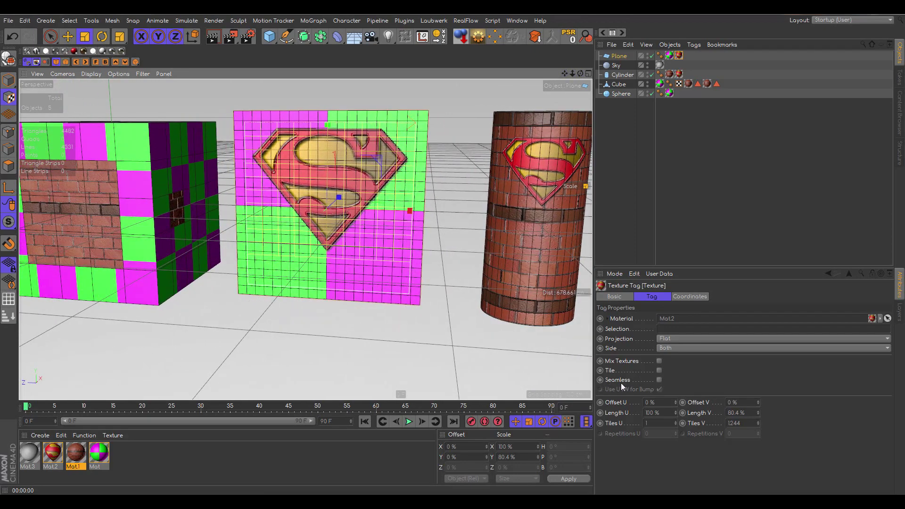
{"action": "left_click_drag", "start_coordinate": [564, 73], "coordinate": [665, 78]}
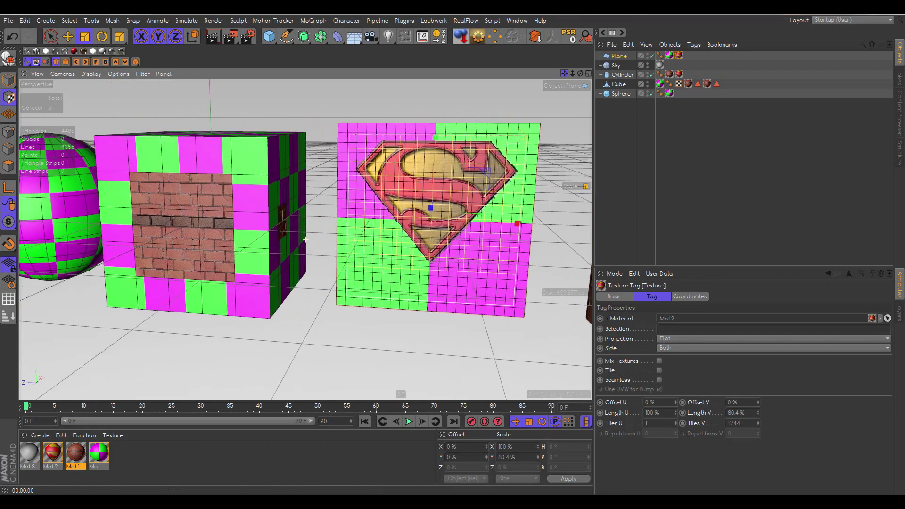
{"action": "left_click_drag", "start_coordinate": [306, 239], "coordinate": [314, 241]}
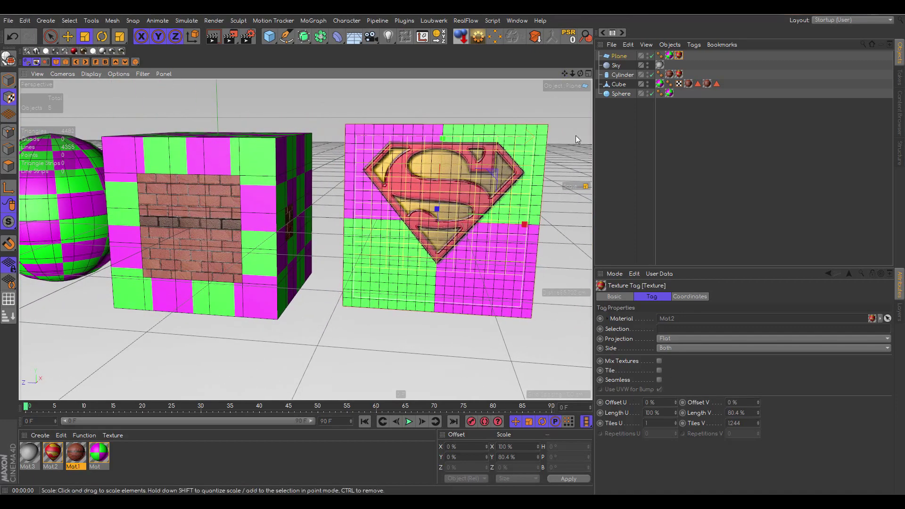
{"action": "left_click_drag", "start_coordinate": [565, 73], "coordinate": [493, 77]}
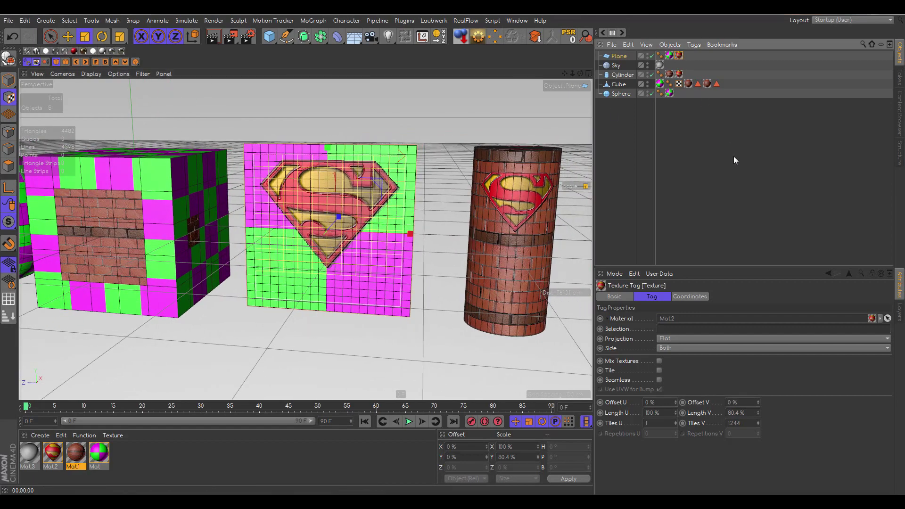
- Delete the Mat2 and checkered Mat texture tags from the plane
{"action": "key", "text": "Delete"}
{"action": "left_click", "coordinate": [669, 55]}
{"action": "key", "text": "Delete"}
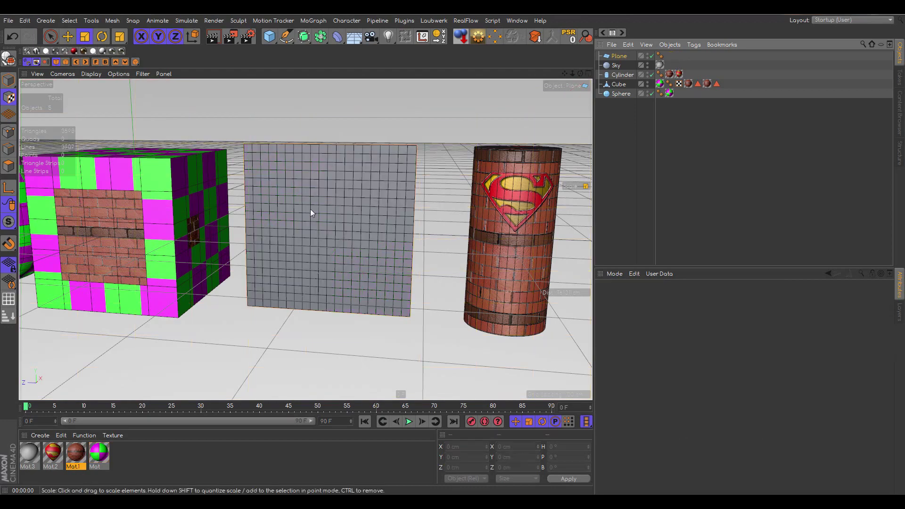
- Try the brick material Mat1 on the plane, and remove its texture tag after viewing it from another angle
{"action": "left_click_drag", "start_coordinate": [75, 453], "coordinate": [345, 208]}
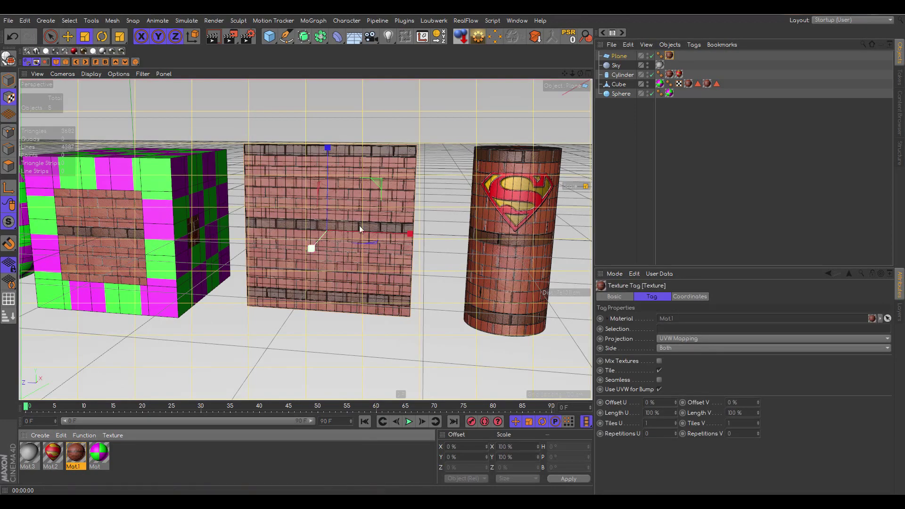
{"action": "left_click_drag", "start_coordinate": [580, 73], "coordinate": [610, 52]}
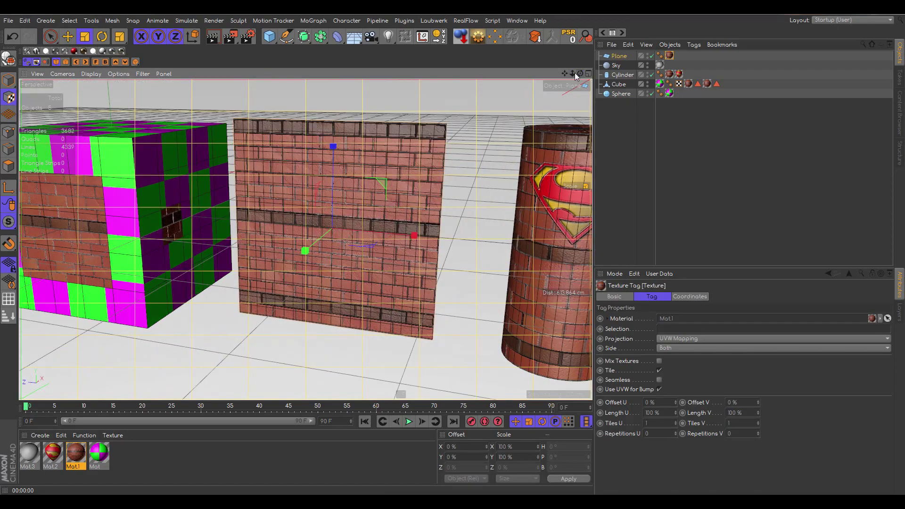
{"action": "left_click_drag", "start_coordinate": [566, 73], "coordinate": [706, 81]}
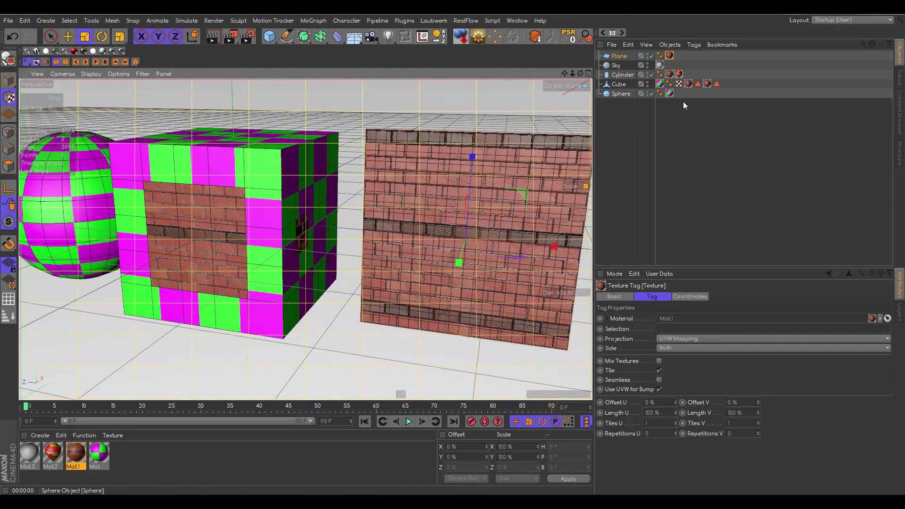
{"action": "key", "text": "Delete"}
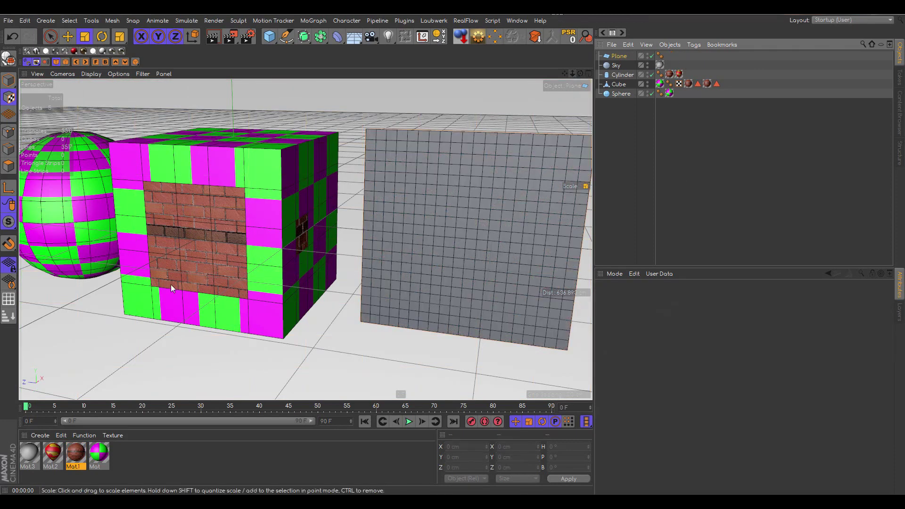
- Apply Mat2 to the plane, set its projection to Flat, and rotate the projection upright to align with the plane
{"action": "left_click_drag", "start_coordinate": [52, 453], "coordinate": [453, 245]}
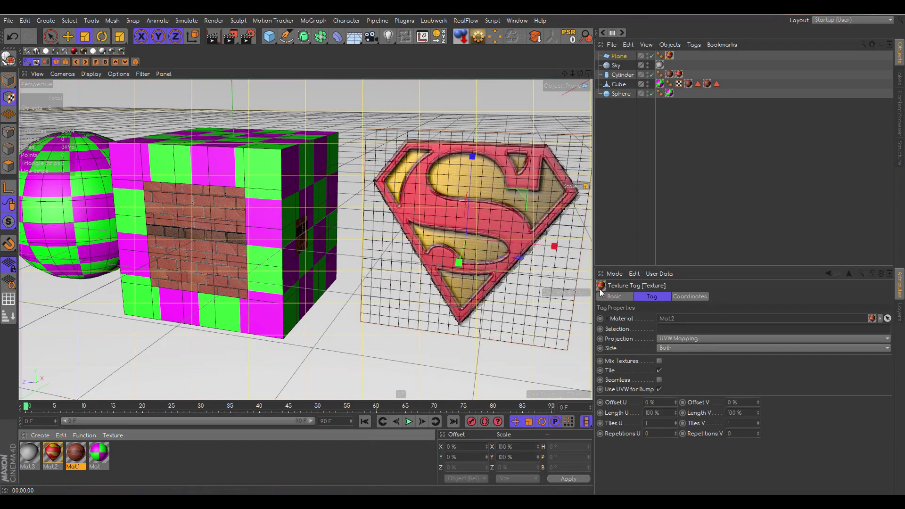
{"action": "left_click", "coordinate": [687, 341]}
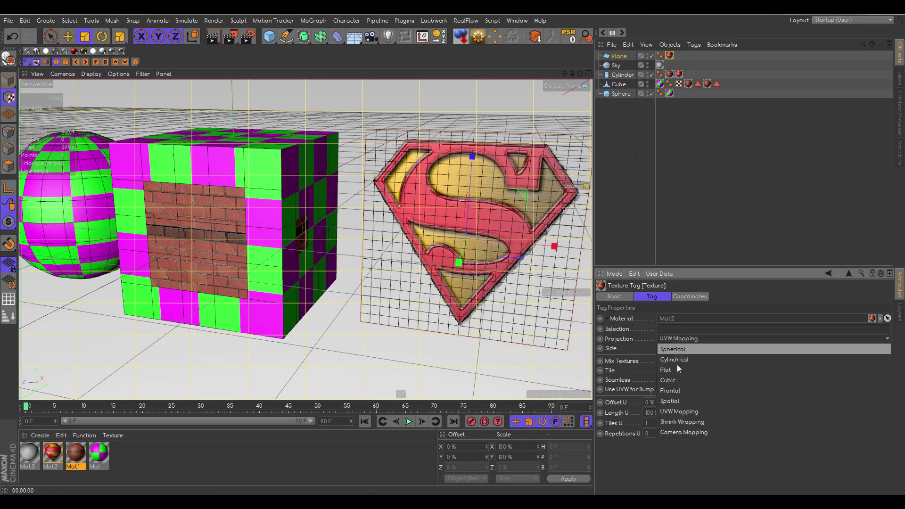
{"action": "left_click", "coordinate": [677, 369]}
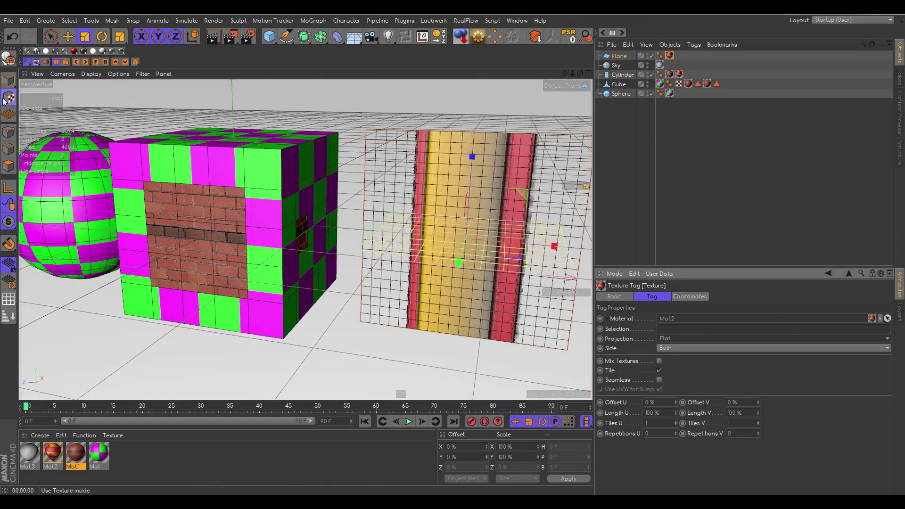
{"action": "key", "text": "r"}
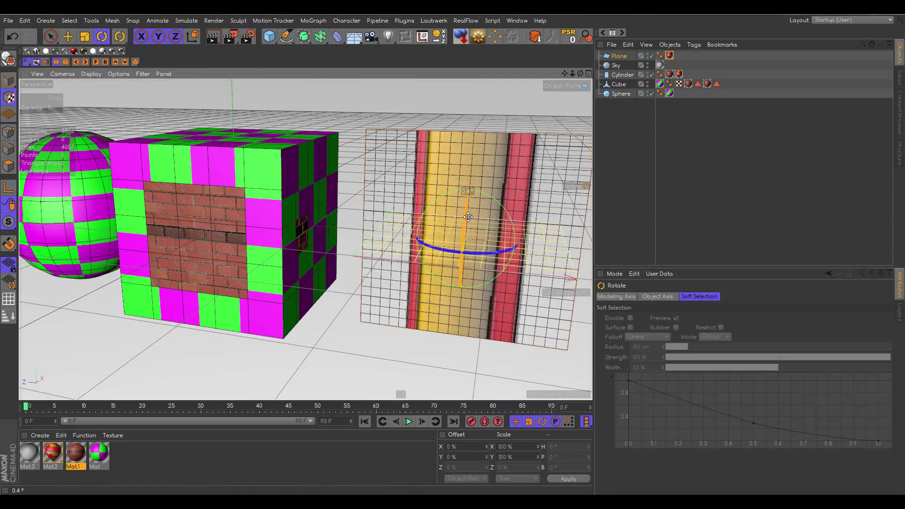
{"action": "left_click_drag", "start_coordinate": [465, 203], "coordinate": [491, 101]}
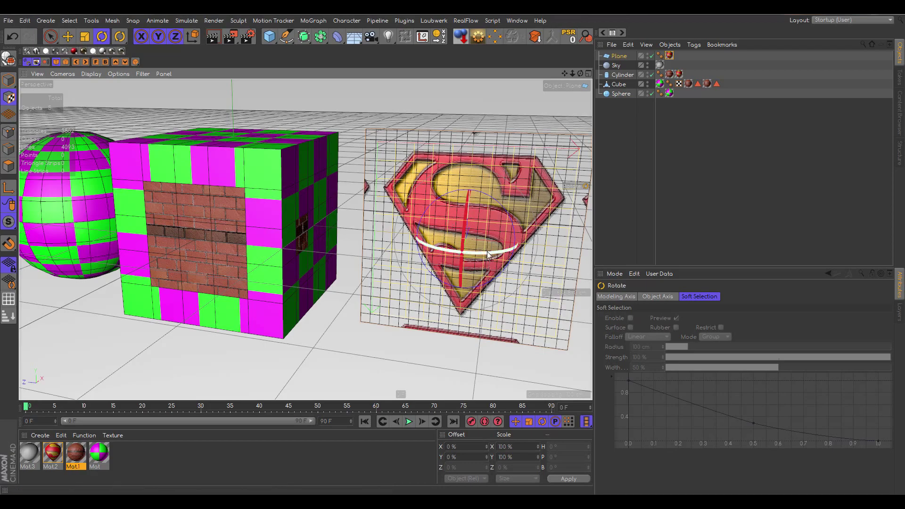
- Open Mat2's Color channel in the Material Editor to check the texture image's resolution, keeping the window clear of the plane
{"action": "left_click_drag", "start_coordinate": [573, 73], "coordinate": [475, 72]}
{"action": "left_click_drag", "start_coordinate": [573, 74], "coordinate": [623, 75]}
{"action": "double_click", "coordinate": [56, 452]}
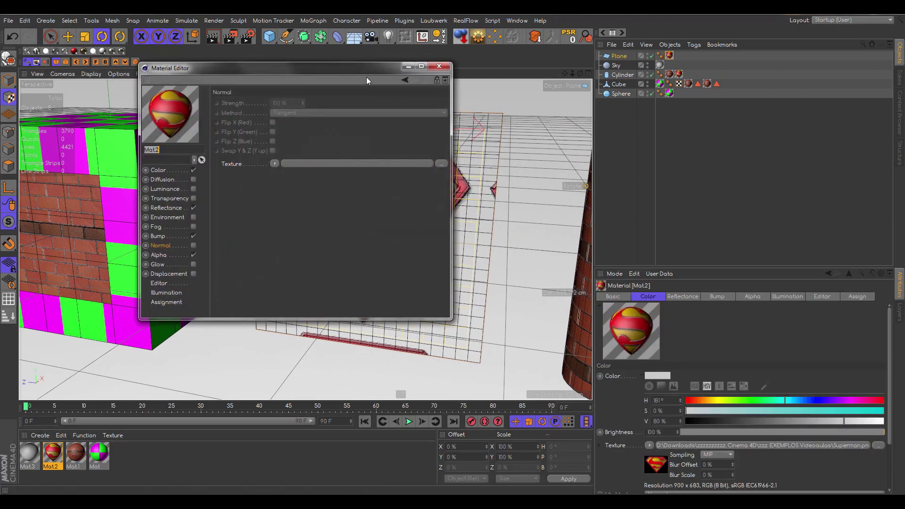
{"action": "left_click_drag", "start_coordinate": [397, 74], "coordinate": [763, 88]}
{"action": "left_click", "coordinate": [573, 186]}
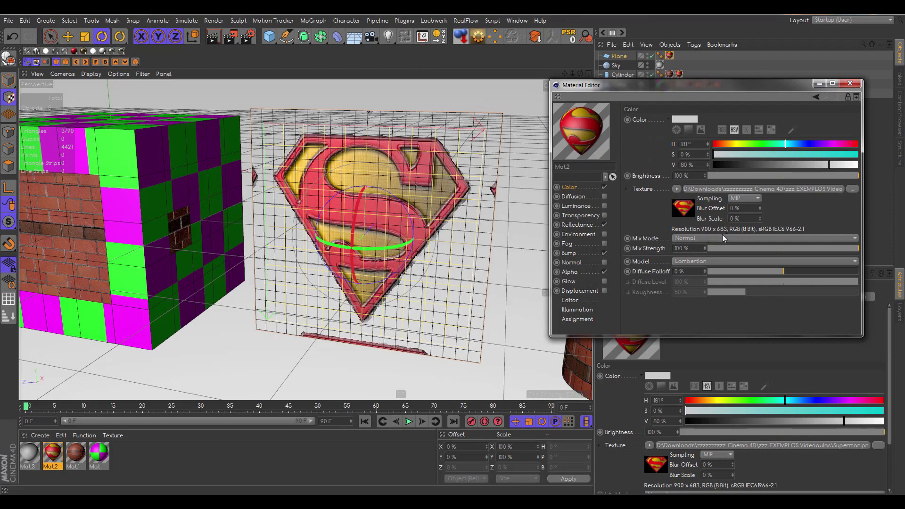
{"action": "left_click_drag", "start_coordinate": [726, 89], "coordinate": [194, 259]}
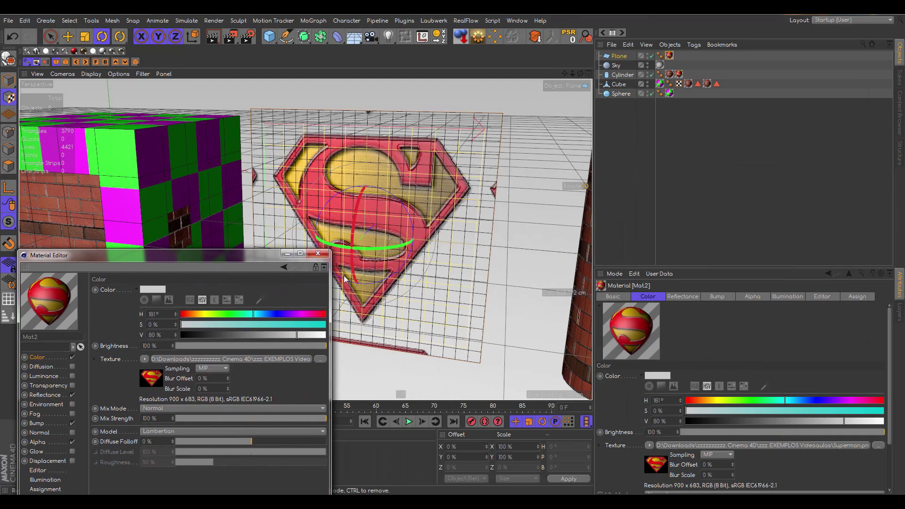
{"action": "left_click_drag", "start_coordinate": [247, 256], "coordinate": [226, 255]}
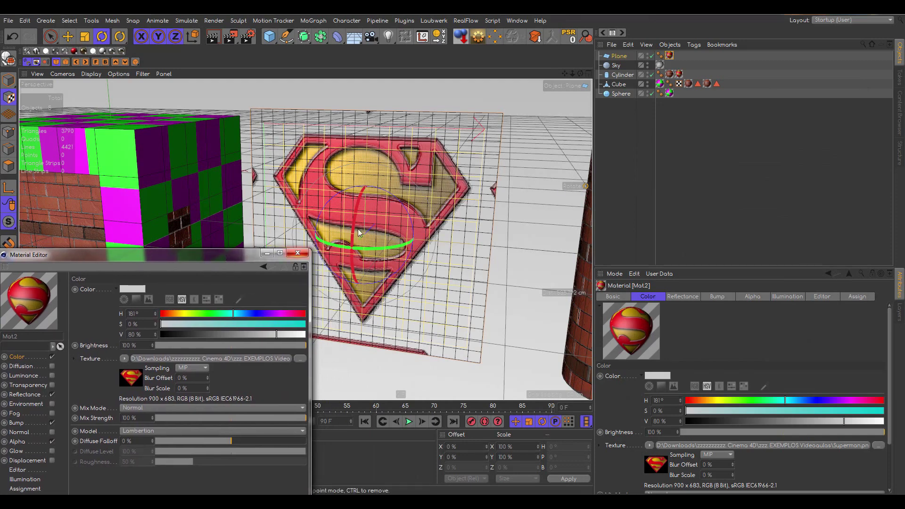
- Set the plane's width to 900 cm and height to 683 cm to match the logo image's proportions
{"action": "left_click", "coordinate": [619, 56]}
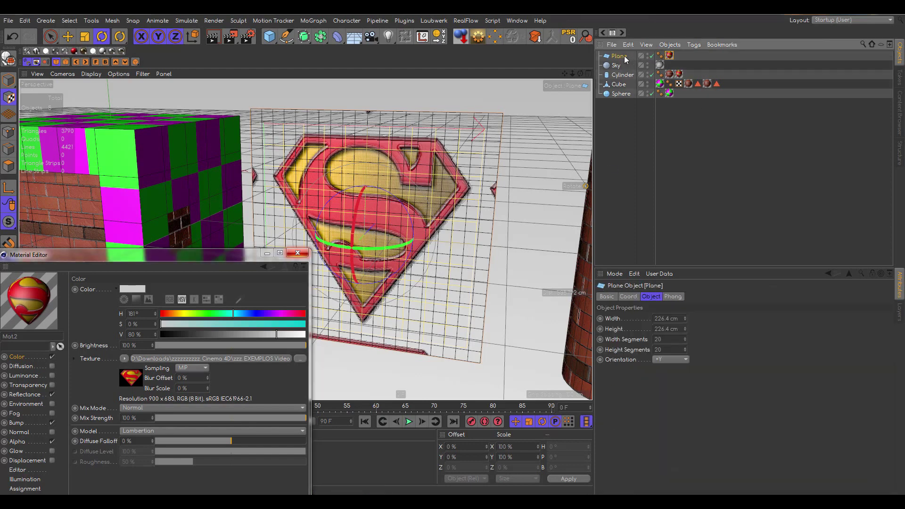
{"action": "left_click", "coordinate": [681, 319]}
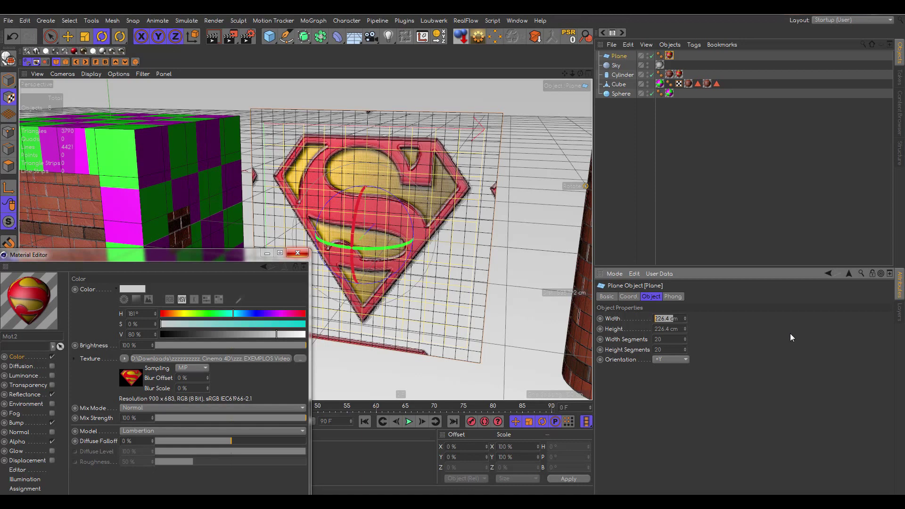
{"action": "type", "text": "90000"}
{"action": "key", "text": "Return"}
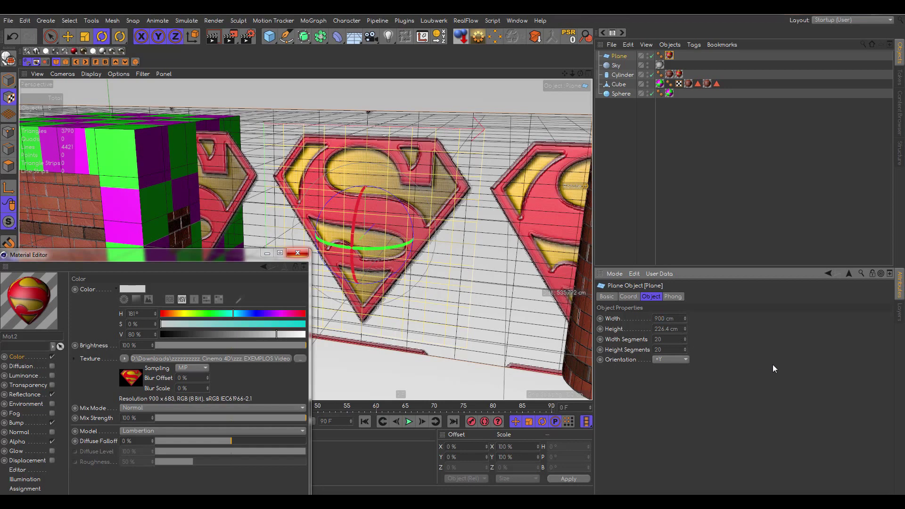
{"action": "left_click", "coordinate": [678, 330]}
{"action": "type", "text": "683"}
{"action": "key", "text": "Return"}
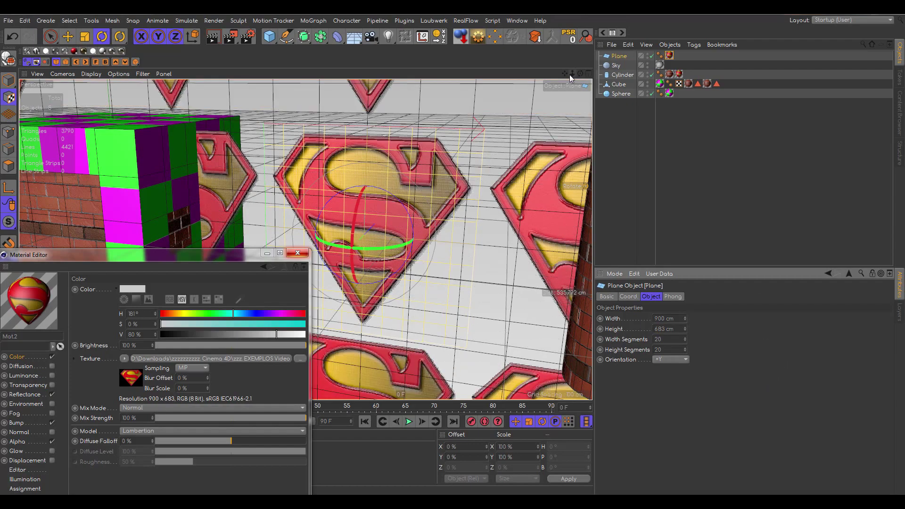
{"action": "left_click_drag", "start_coordinate": [570, 75], "coordinate": [648, 183]}
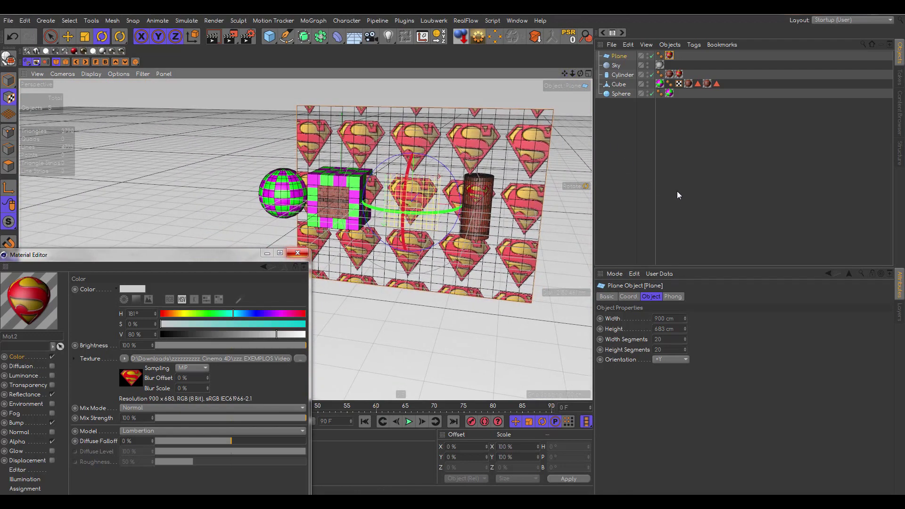
- Delete the plane's flat-projected Mat2 tag and apply Mat2 to the plane again with its default projection
{"action": "left_click_drag", "start_coordinate": [241, 256], "coordinate": [786, 175]}
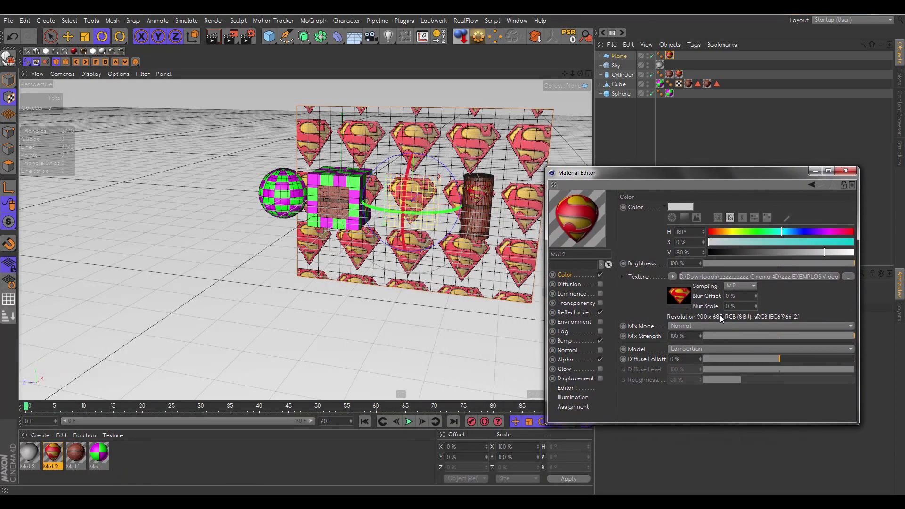
{"action": "left_click", "coordinate": [670, 56]}
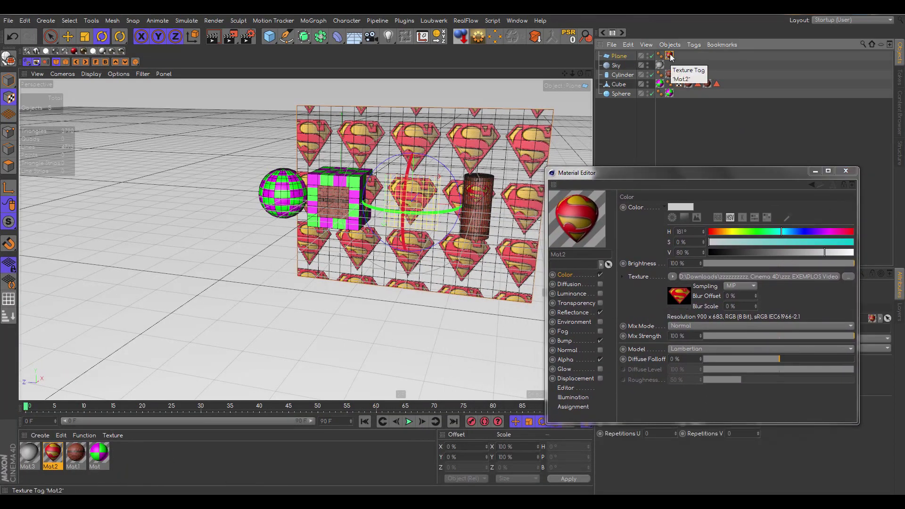
{"action": "key", "text": "Delete"}
{"action": "left_click_drag", "start_coordinate": [53, 453], "coordinate": [460, 241]}
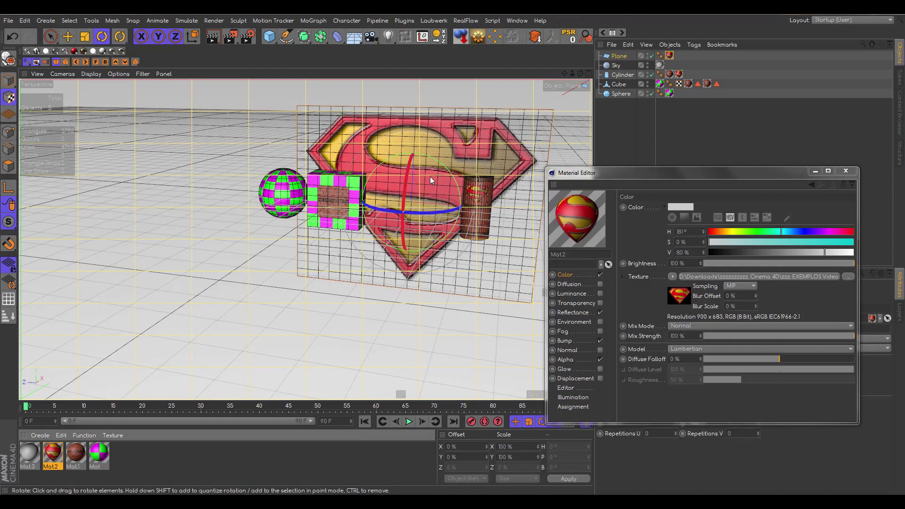
- In Model mode, scale the plane down uniformly to about 257 by 195 cm
{"action": "left_click", "coordinate": [10, 80]}
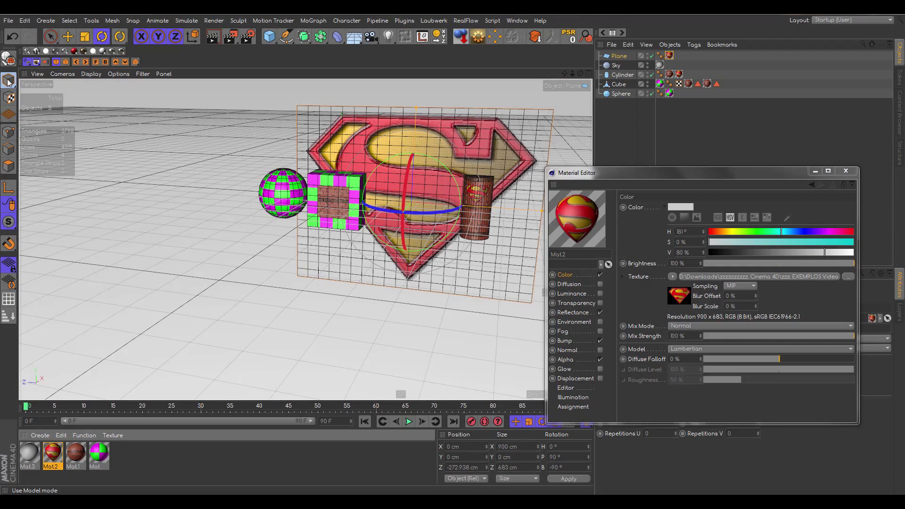
{"action": "key", "text": "t"}
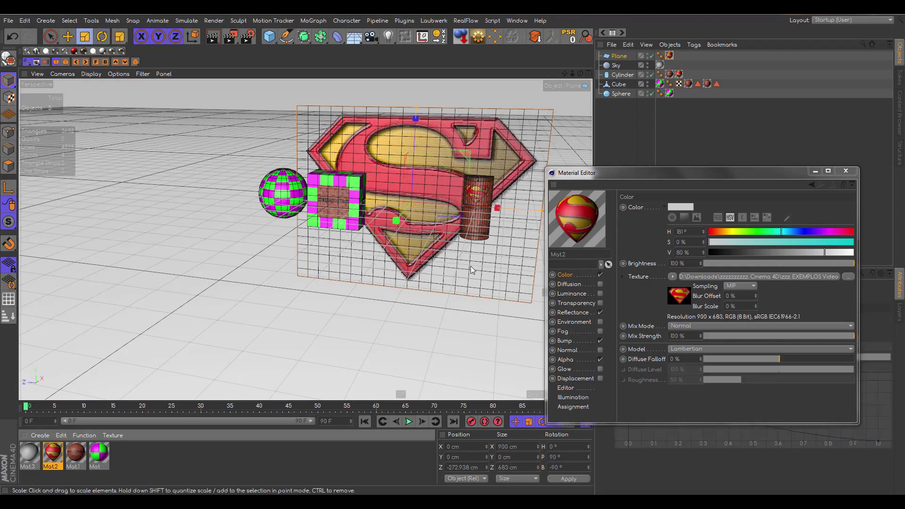
{"action": "left_click_drag", "start_coordinate": [471, 270], "coordinate": [454, 209]}
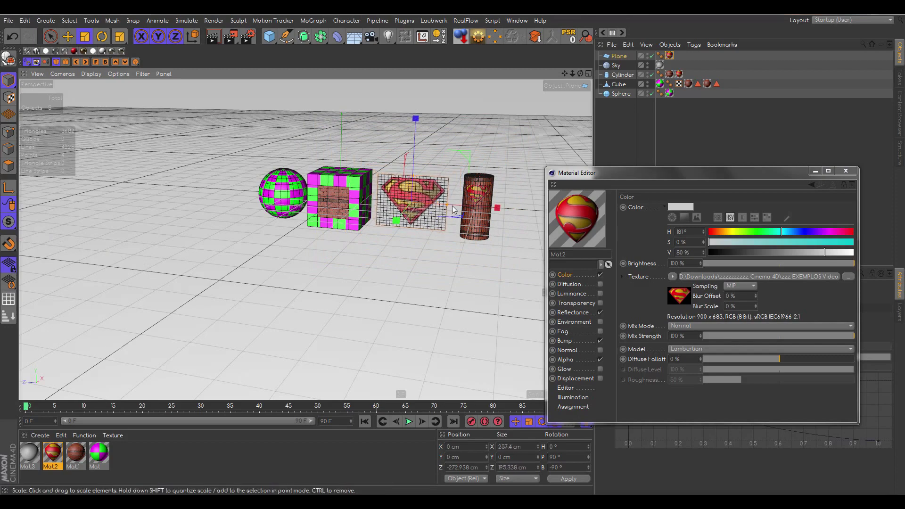
{"action": "left_click_drag", "start_coordinate": [573, 73], "coordinate": [510, 124]}
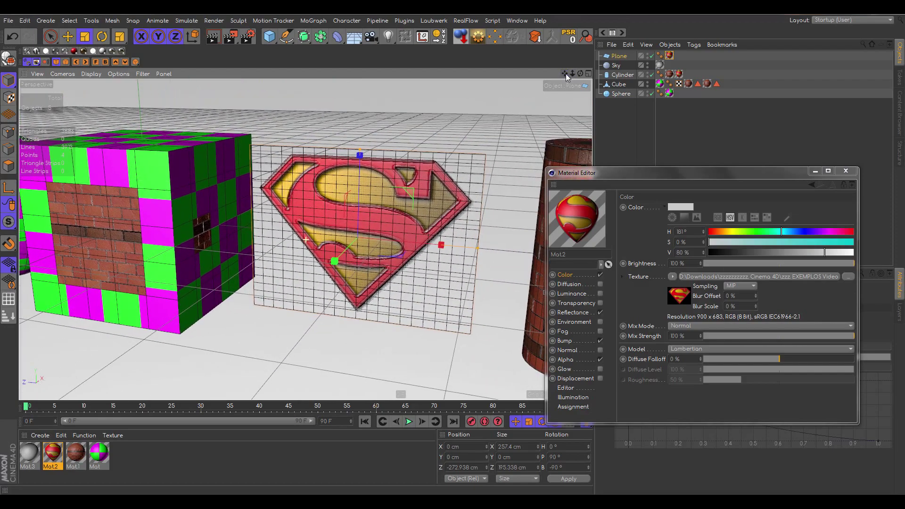
{"action": "left_click_drag", "start_coordinate": [573, 73], "coordinate": [597, 73]}
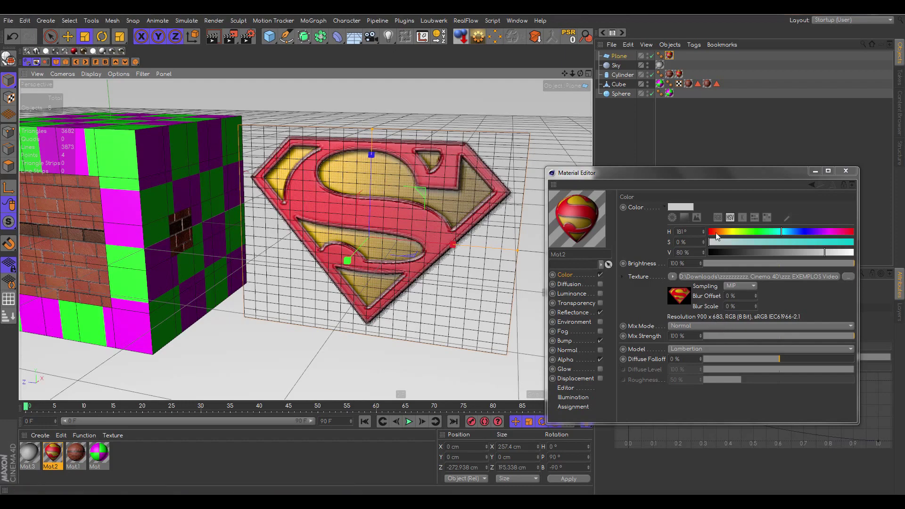
- Show the plane's object properties and scale it up uniformly to about 489 by 371 cm
{"action": "left_click_drag", "start_coordinate": [718, 172], "coordinate": [278, 287]}
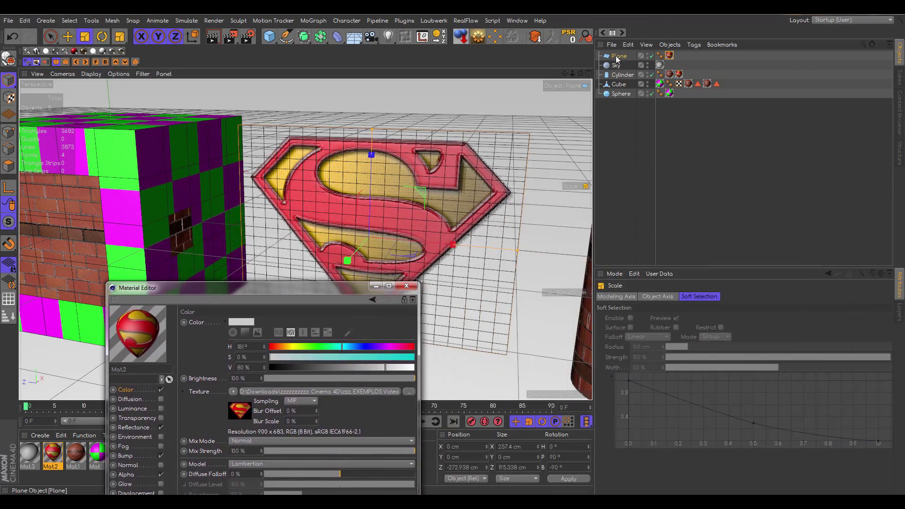
{"action": "left_click", "coordinate": [618, 56]}
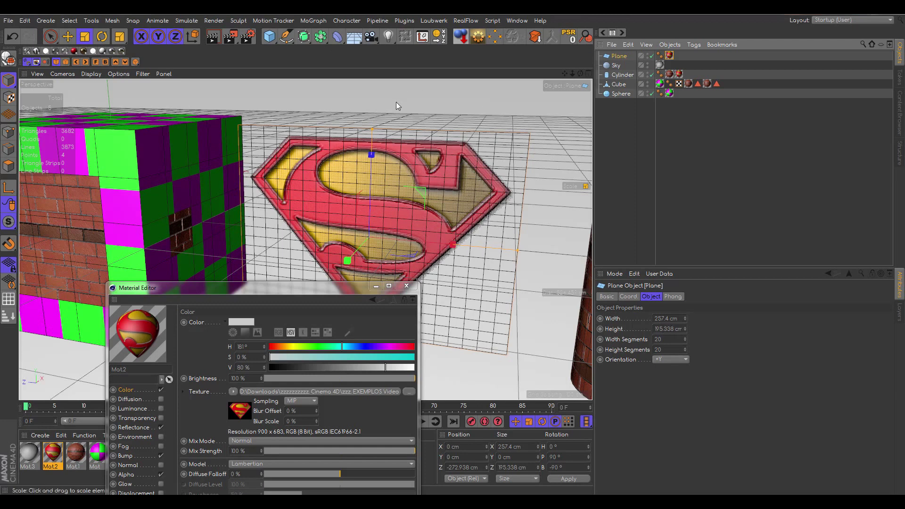
{"action": "left_click_drag", "start_coordinate": [396, 103], "coordinate": [692, 256]}
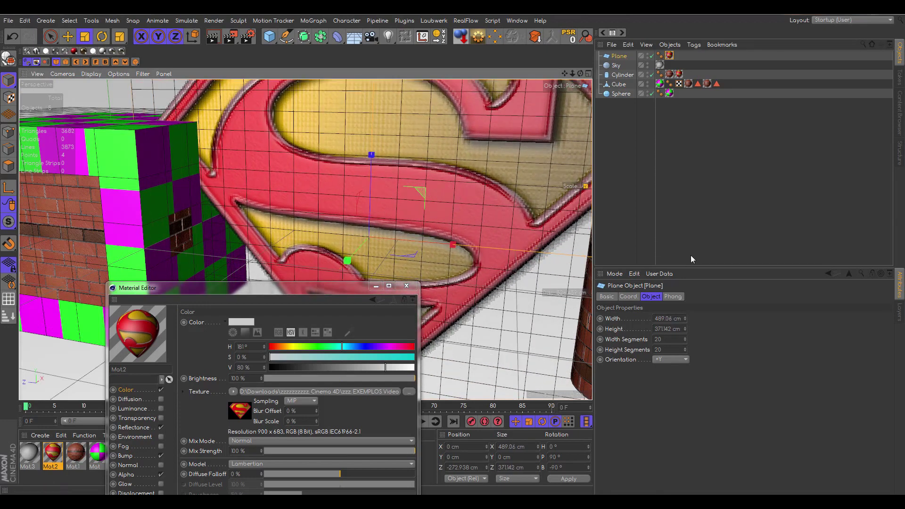
- Set the plane's width to 900 cm and its height to 683 cm
{"action": "left_click", "coordinate": [685, 318]}
{"action": "type", "text": "90000"}
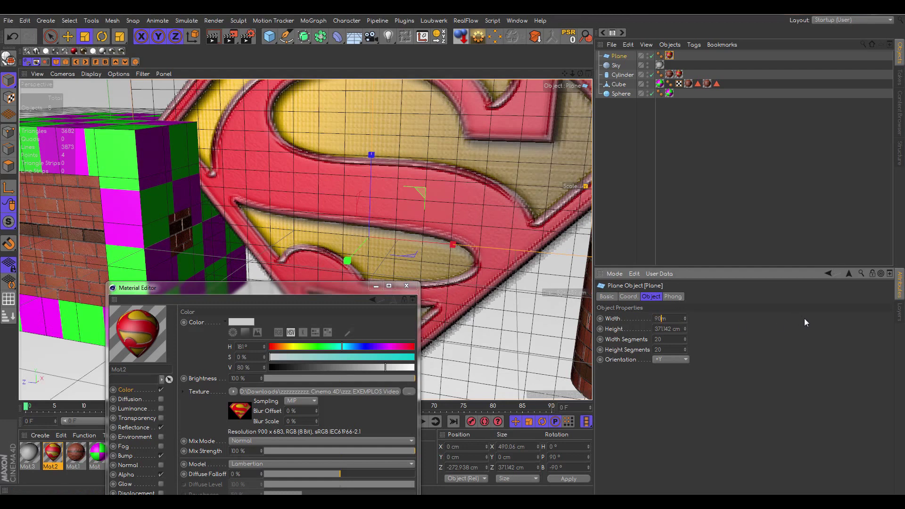
{"action": "key", "text": "Return"}
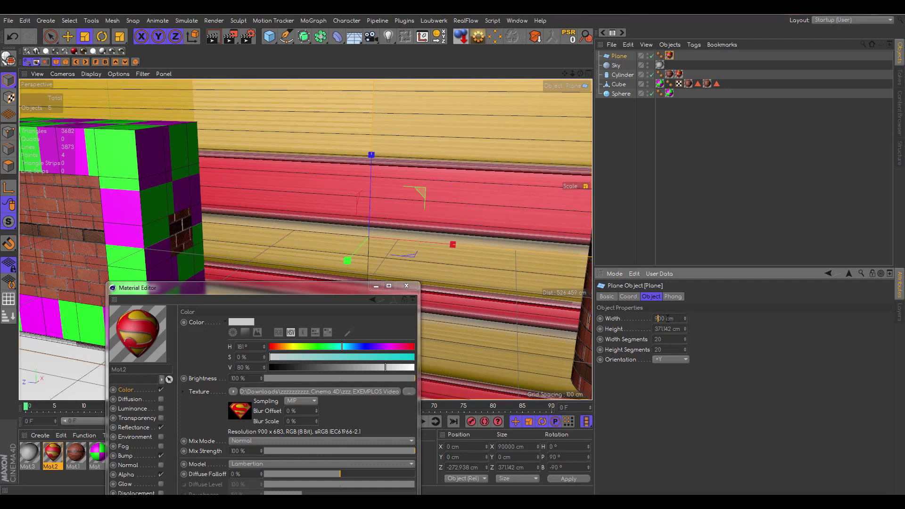
{"action": "key", "text": "Return"}
{"action": "left_click", "coordinate": [679, 329]}
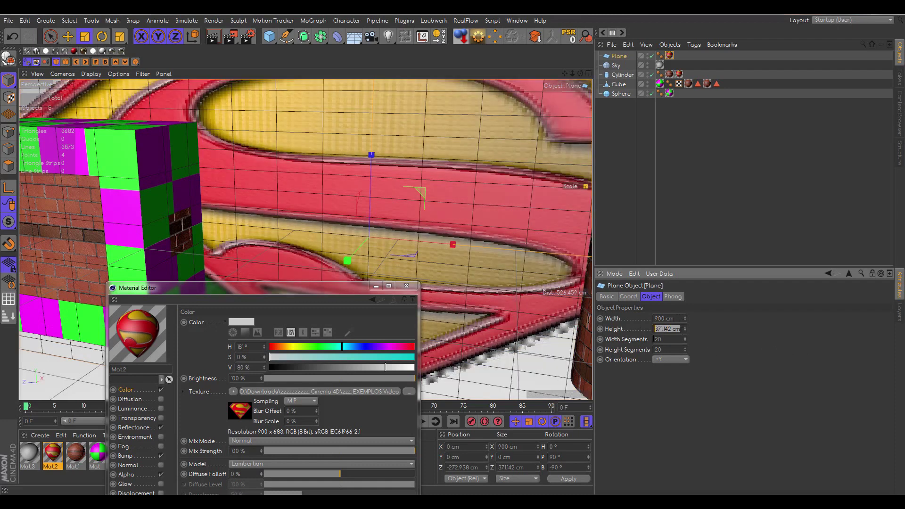
{"action": "type", "text": "683"}
{"action": "key", "text": "Return"}
- Scale the plane down uniformly to about 257 by 195 cm and render the perspective view
{"action": "left_click_drag", "start_coordinate": [573, 74], "coordinate": [458, 77]}
{"action": "left_click_drag", "start_coordinate": [566, 73], "coordinate": [559, 105]}
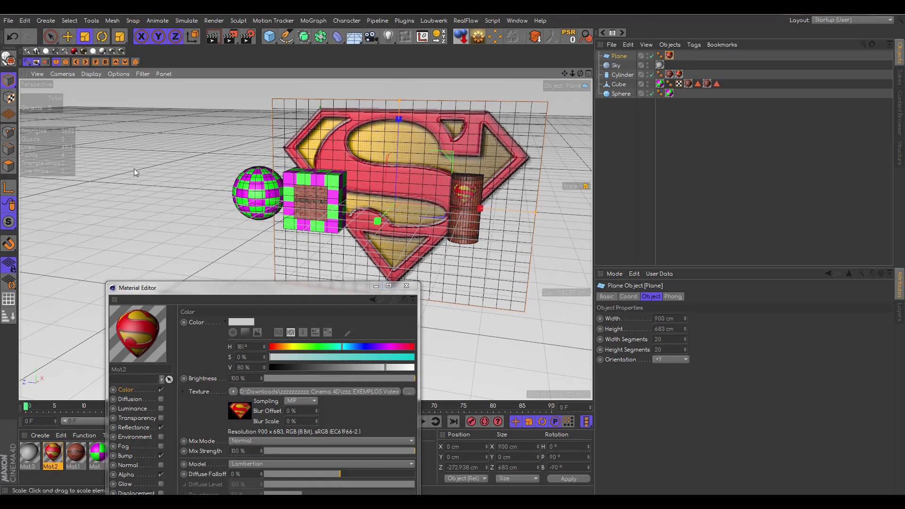
{"action": "left_click_drag", "start_coordinate": [195, 130], "coordinate": [109, 143]}
{"action": "left_click", "coordinate": [216, 37]}
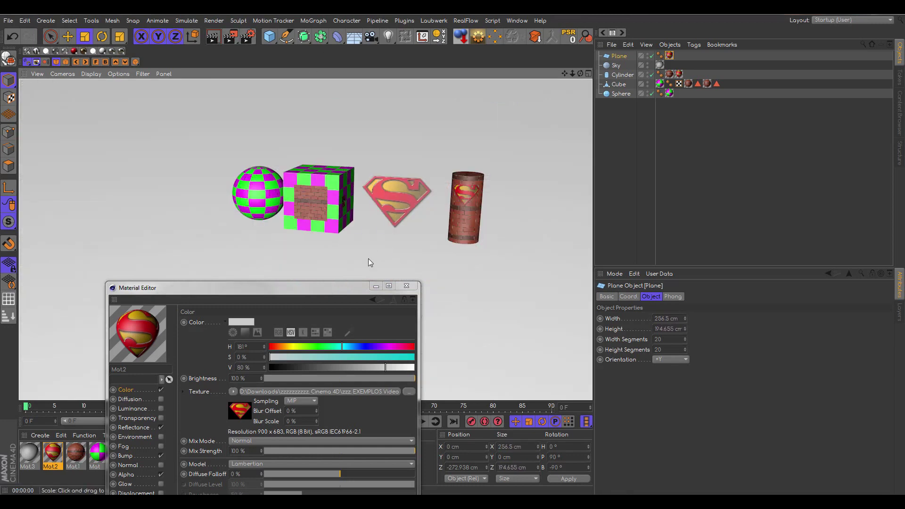
- Duplicate the cube, moving the copy about 201 cm along the X axis so it sits against the original
{"action": "left_click_drag", "start_coordinate": [332, 295], "coordinate": [621, 174]}
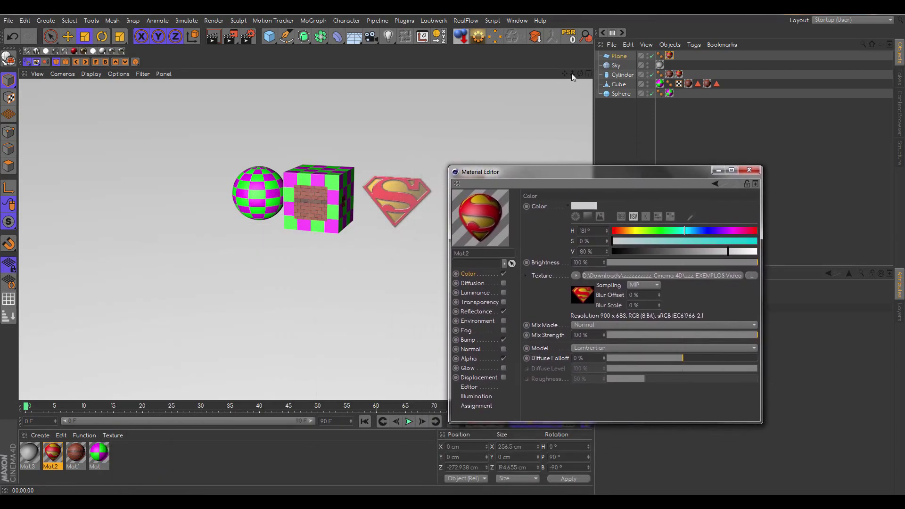
{"action": "left_click_drag", "start_coordinate": [572, 72], "coordinate": [588, 84]}
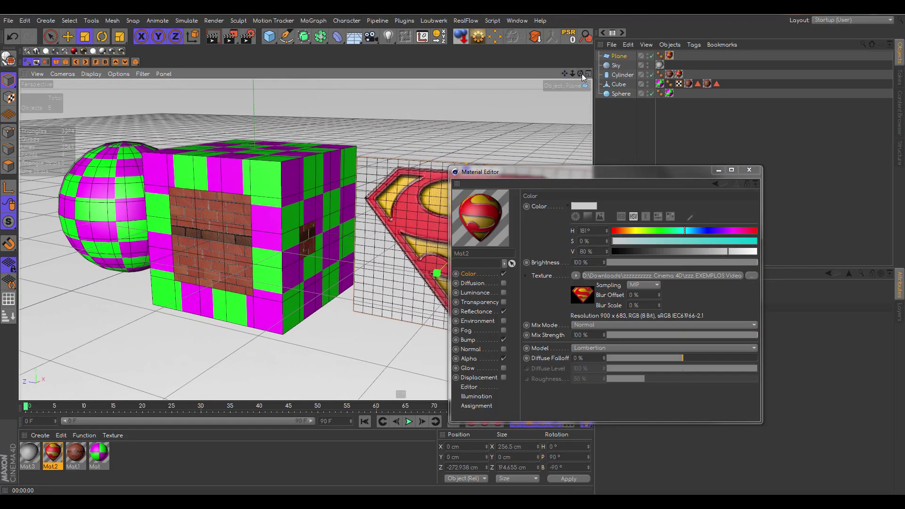
{"action": "left_click_drag", "start_coordinate": [603, 171], "coordinate": [633, 145]}
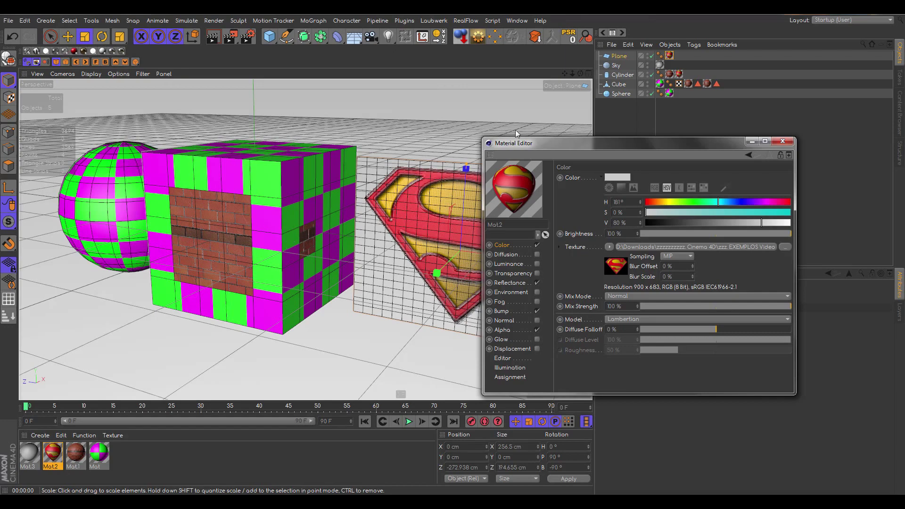
{"action": "left_click_drag", "start_coordinate": [581, 73], "coordinate": [589, 141]}
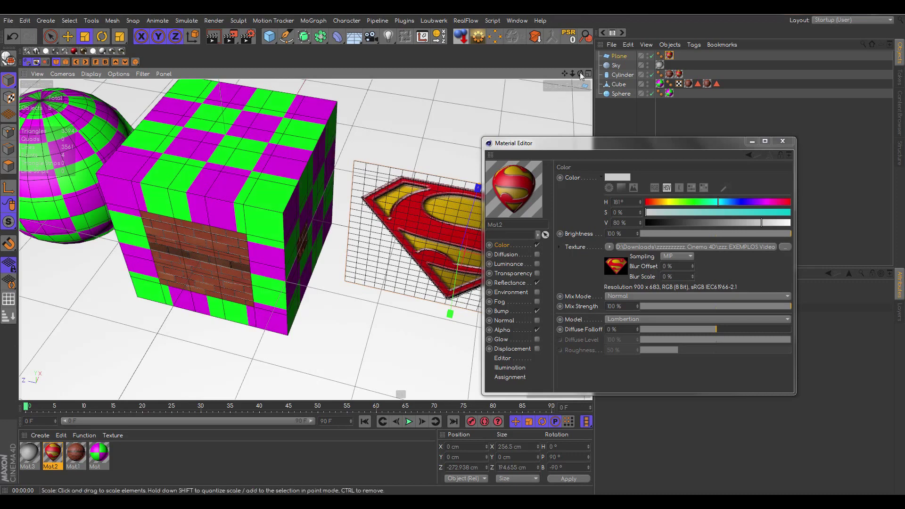
{"action": "left_click_drag", "start_coordinate": [574, 74], "coordinate": [549, 75]}
{"action": "left_click", "coordinate": [255, 203]}
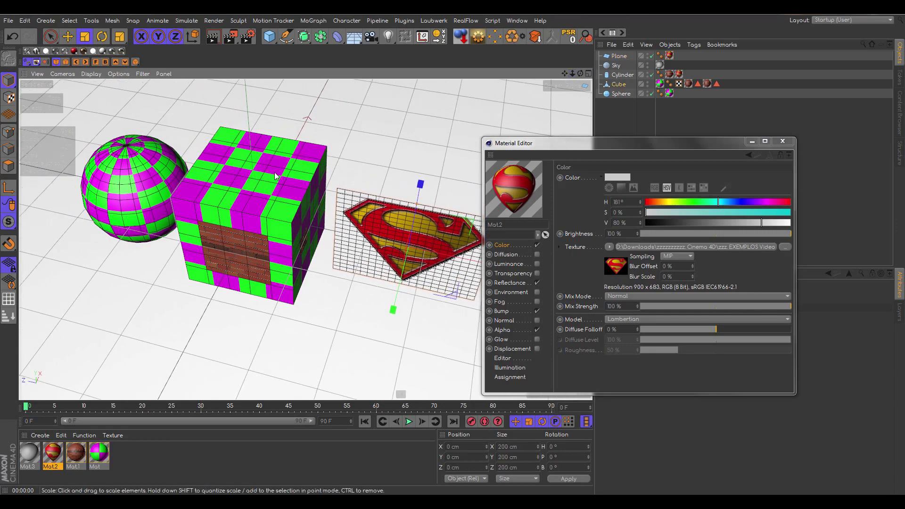
{"action": "left_click", "coordinate": [13, 36]}
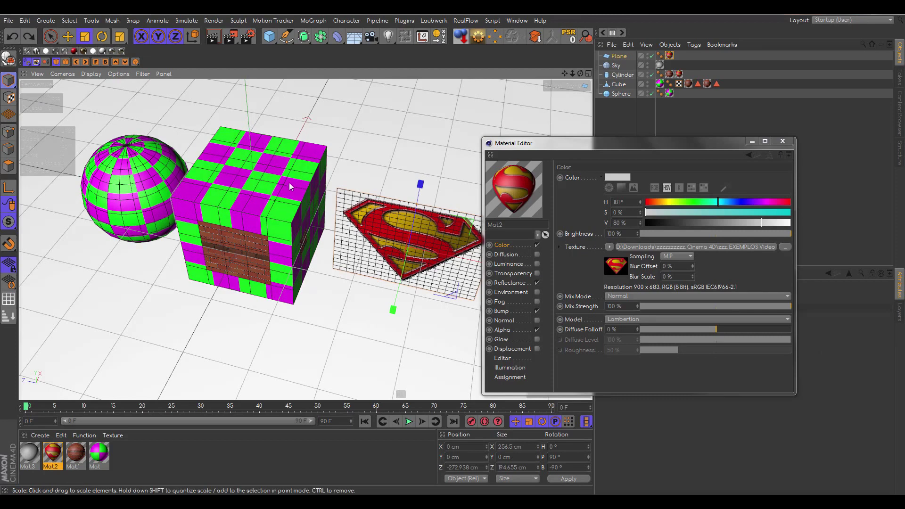
{"action": "left_click", "coordinate": [346, 148]}
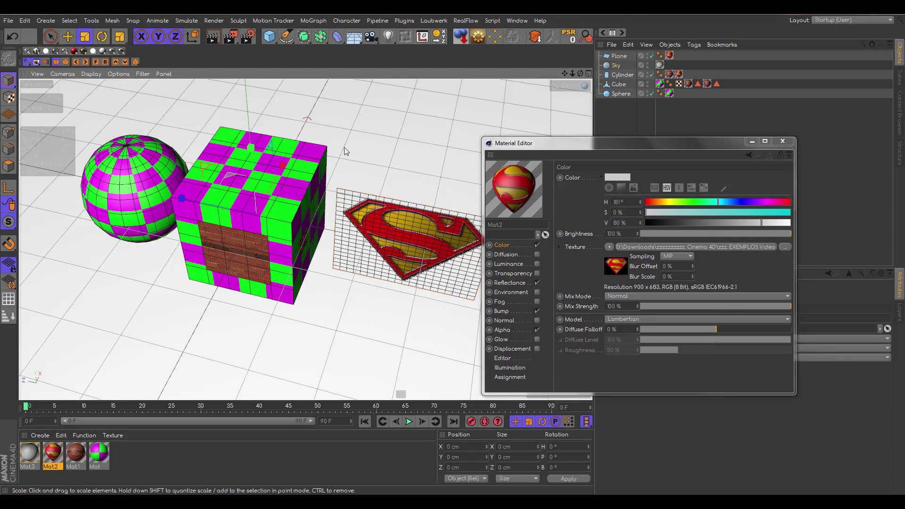
{"action": "left_click", "coordinate": [285, 243]}
{"action": "left_click", "coordinate": [68, 36]}
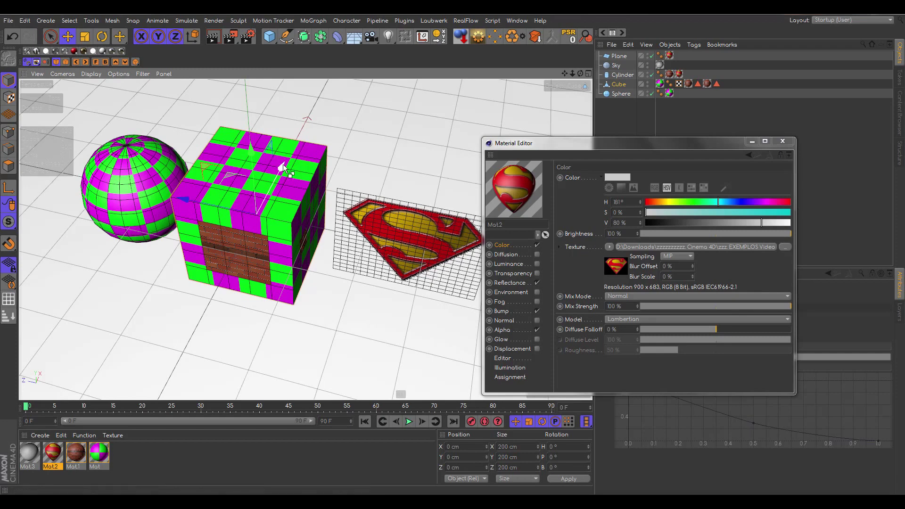
{"action": "left_click_drag", "start_coordinate": [283, 167], "coordinate": [327, 112]}
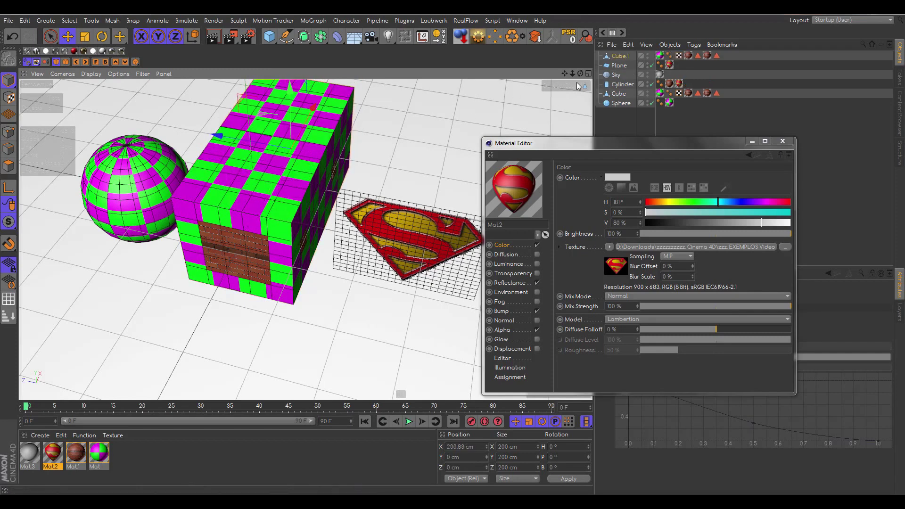
- Nudge the duplicated cube slightly along the X axis, and delete the duplicate
{"action": "left_click_drag", "start_coordinate": [581, 74], "coordinate": [608, 118]}
{"action": "left_click_drag", "start_coordinate": [404, 167], "coordinate": [406, 168]}
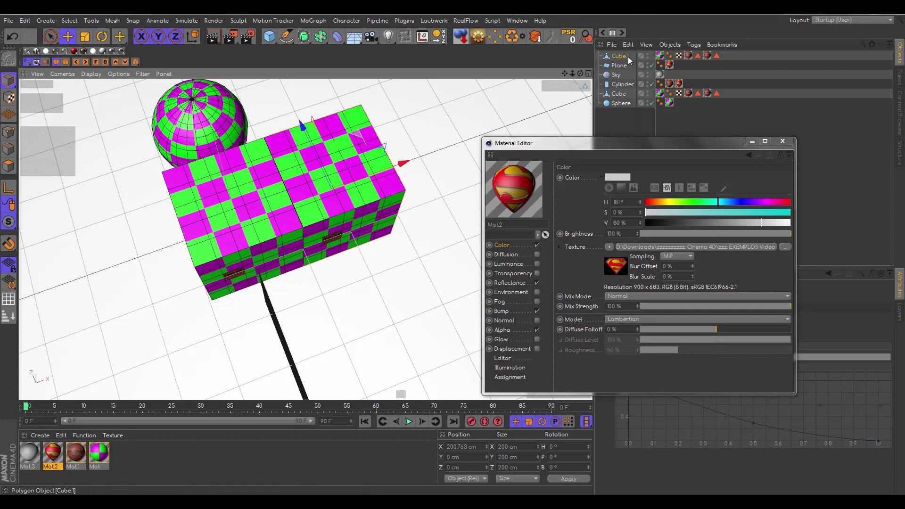
{"action": "key", "text": "Delete"}
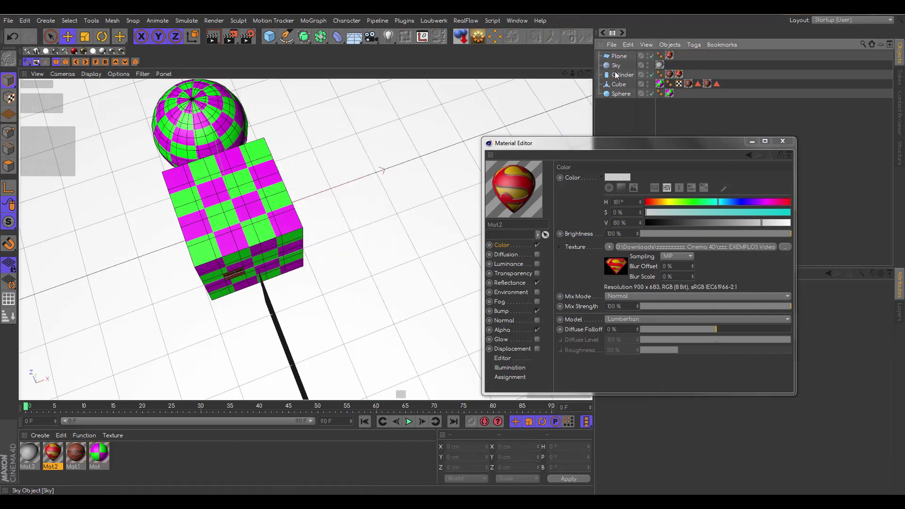
- Add a second sphere and move it along the Z axis to about -688 cm, just past the cylinder
{"action": "left_click_drag", "start_coordinate": [581, 74], "coordinate": [582, 73]}
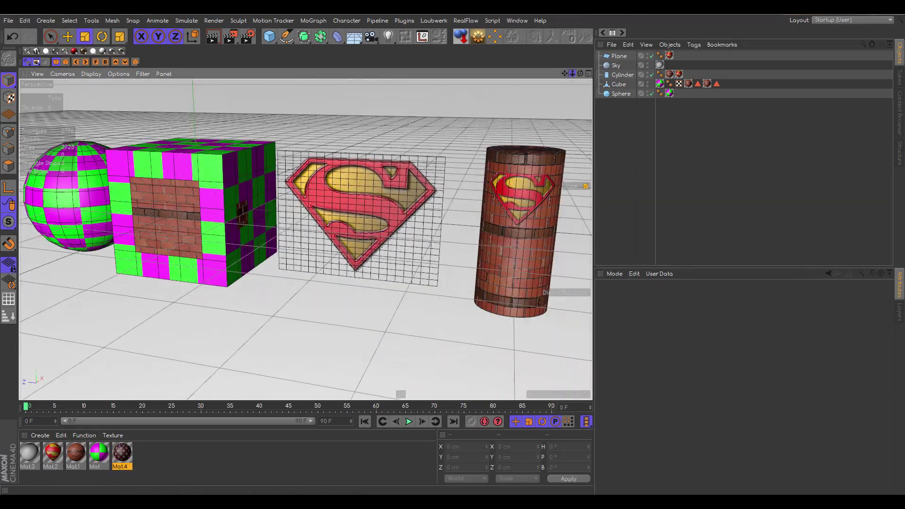
{"action": "left_click_drag", "start_coordinate": [573, 73], "coordinate": [565, 73]}
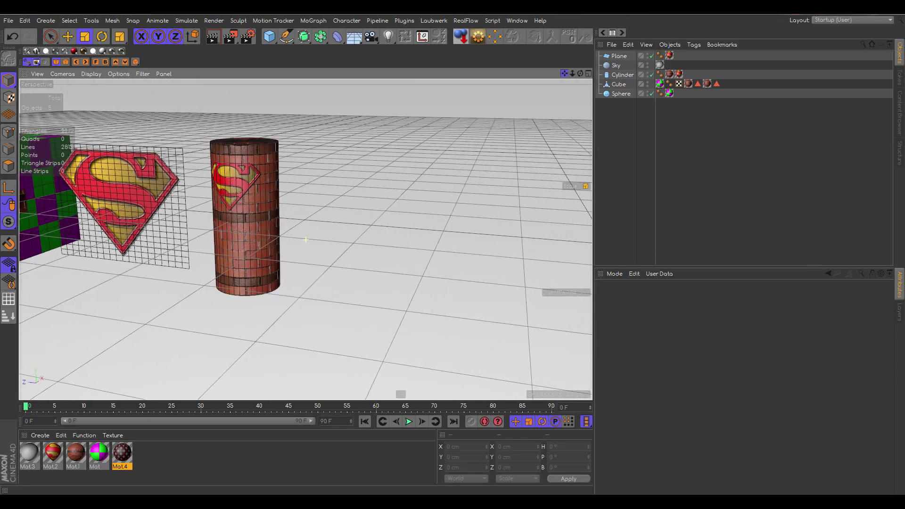
{"action": "left_click", "coordinate": [271, 40]}
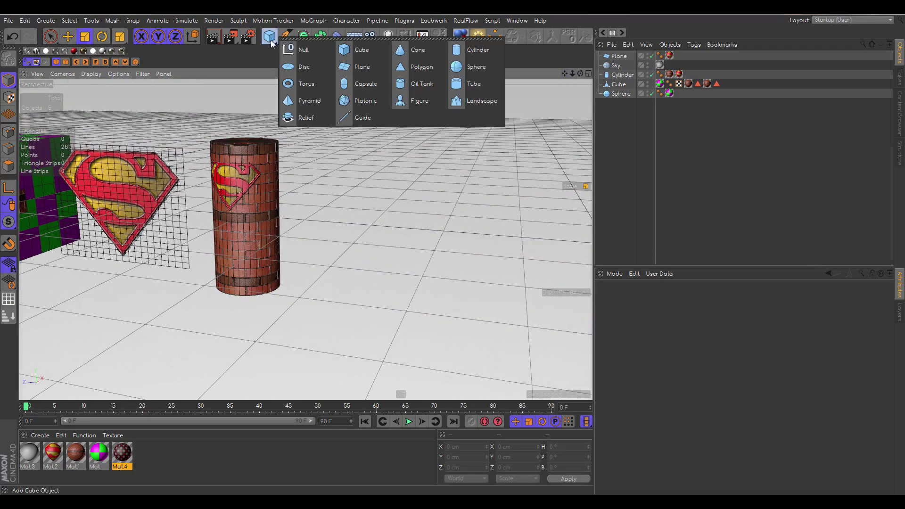
{"action": "left_click", "coordinate": [483, 67]}
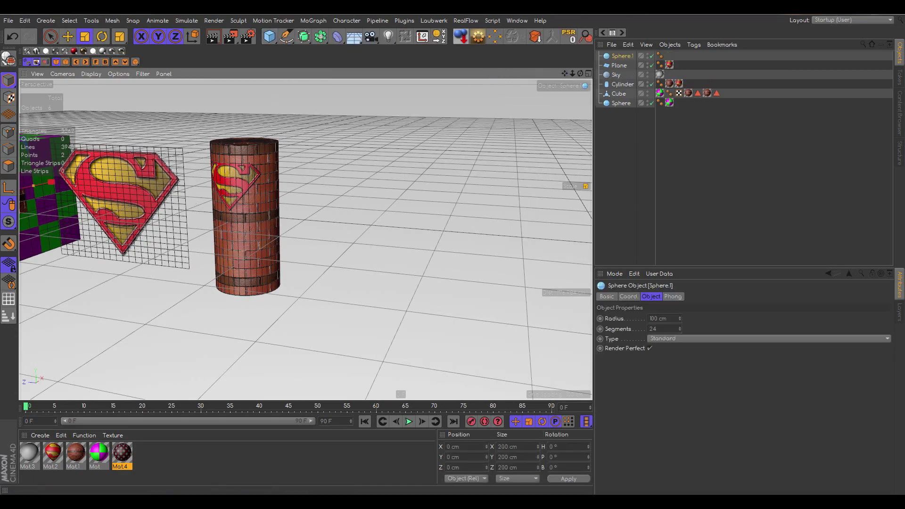
{"action": "left_click_drag", "start_coordinate": [565, 73], "coordinate": [769, 83]}
{"action": "left_click", "coordinate": [68, 37]}
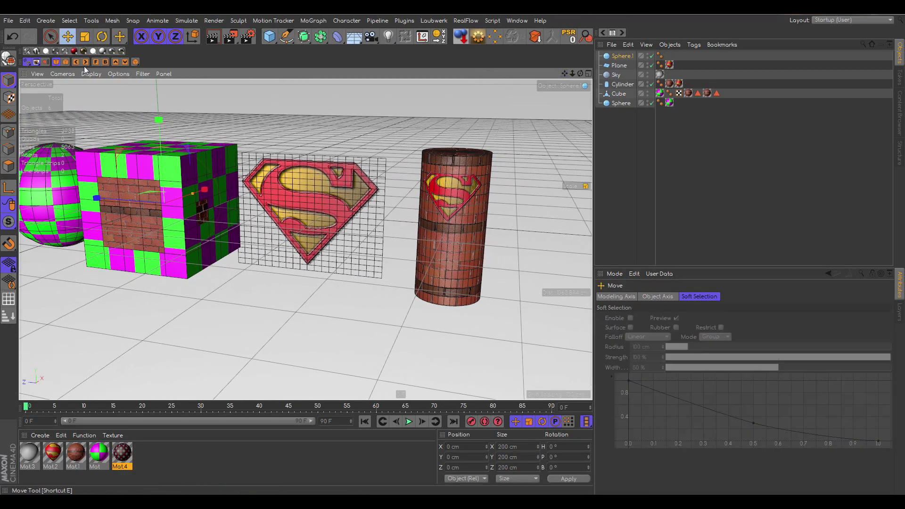
{"action": "left_click_drag", "start_coordinate": [96, 198], "coordinate": [542, 141]}
{"action": "scroll", "coordinate": [306, 240], "scroll_direction": "down", "scroll_amount": 5}
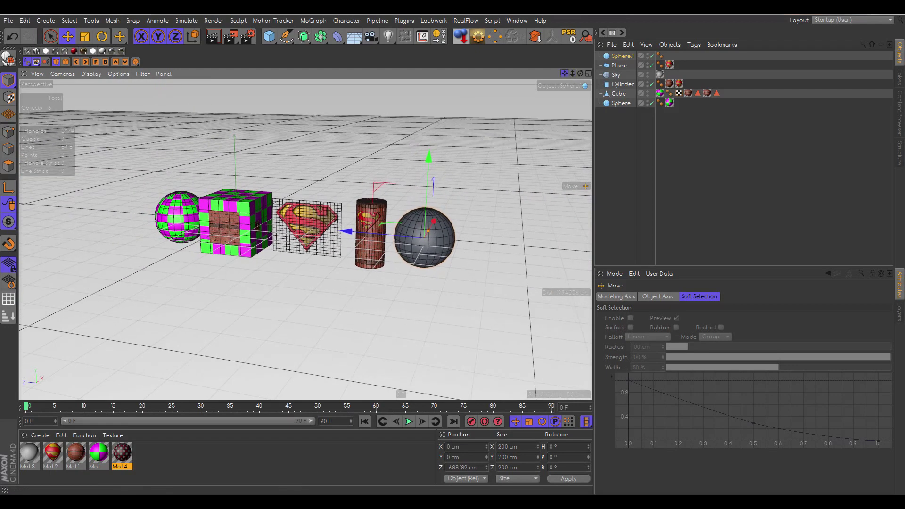
{"action": "left_click_drag", "start_coordinate": [565, 74], "coordinate": [531, 74]}
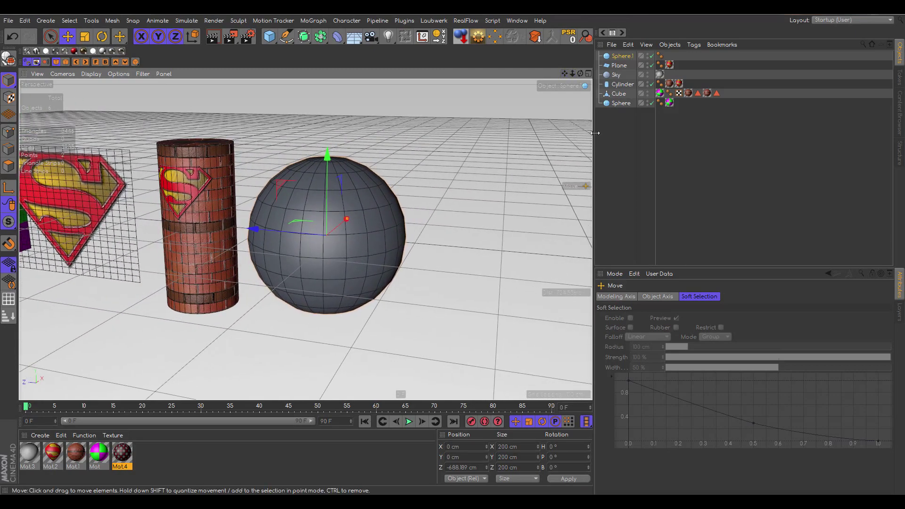
- Create a new material and load PEANUTS.jpg as its color texture without copying the image to the project location
{"action": "double_click", "coordinate": [149, 459]}
{"action": "double_click", "coordinate": [30, 453]}
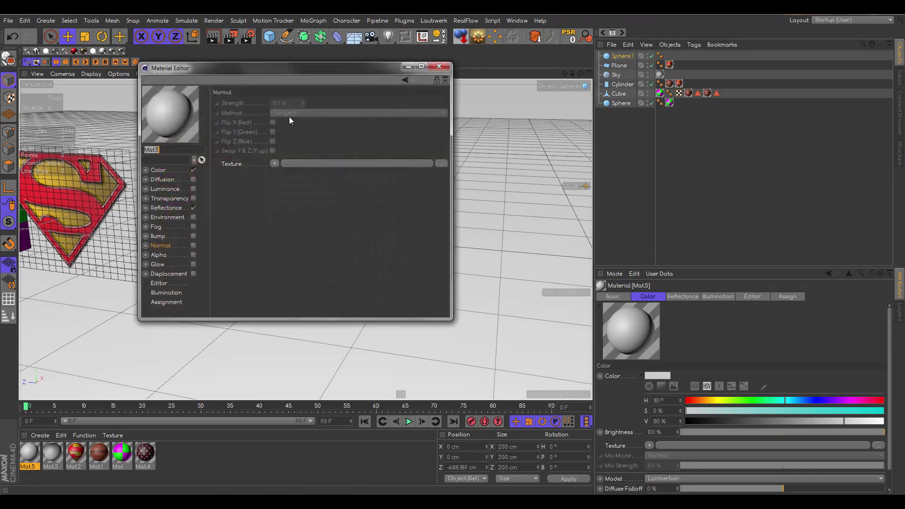
{"action": "left_click", "coordinate": [164, 172]}
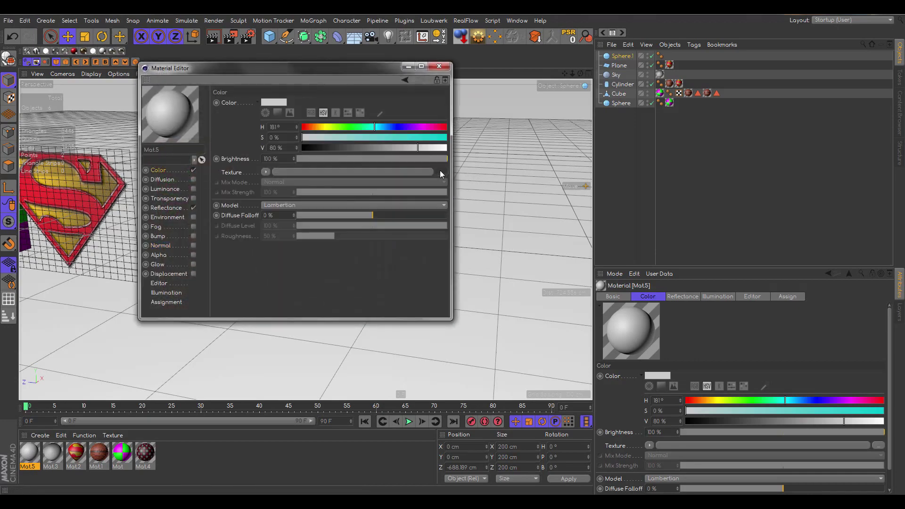
{"action": "left_click", "coordinate": [440, 172]}
{"action": "left_click_drag", "start_coordinate": [436, 87], "coordinate": [488, 60]}
{"action": "left_click_drag", "start_coordinate": [556, 206], "coordinate": [561, 276]}
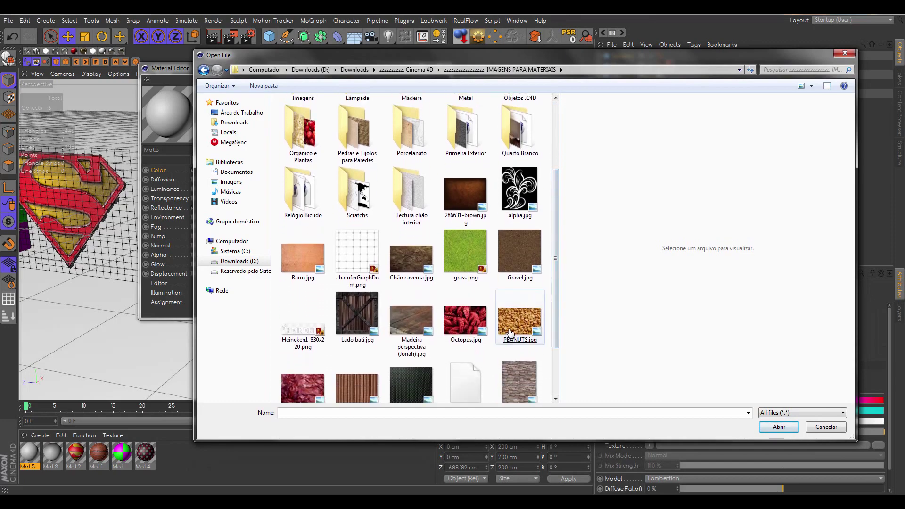
{"action": "left_click", "coordinate": [510, 332]}
{"action": "double_click", "coordinate": [512, 333]}
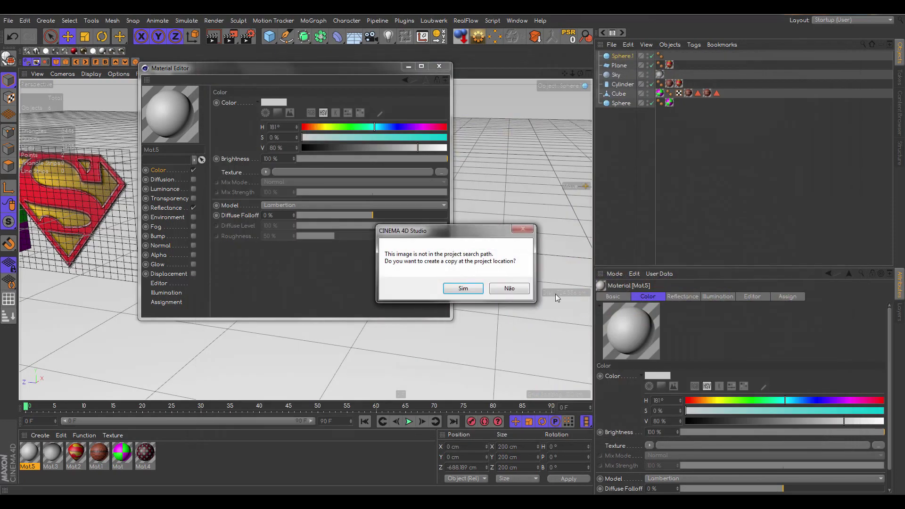
{"action": "left_click", "coordinate": [510, 288]}
- Close the material editor and apply the peanut material to the new sphere
{"action": "left_click_drag", "start_coordinate": [367, 68], "coordinate": [632, 85]}
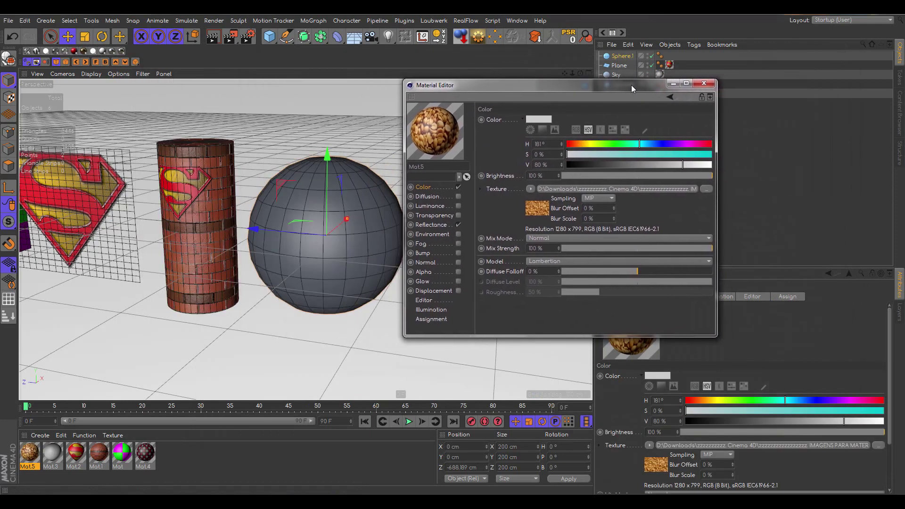
{"action": "left_click", "coordinate": [704, 83]}
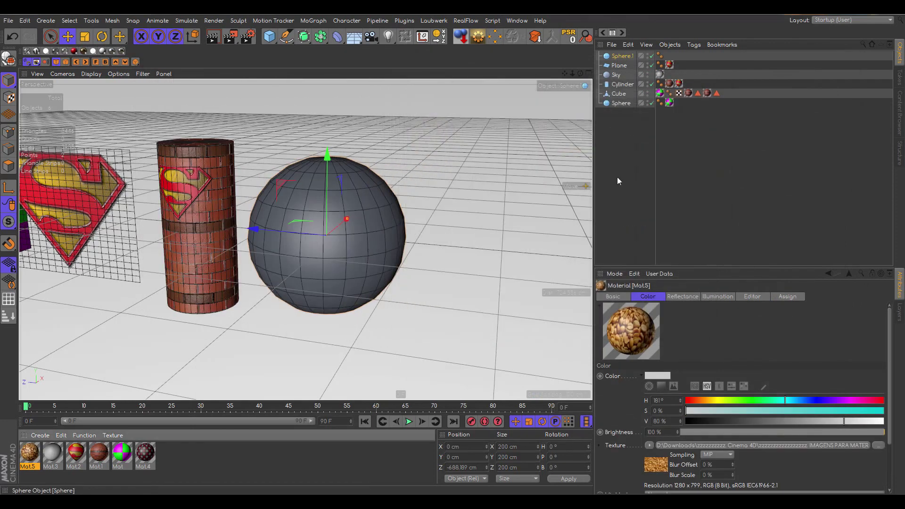
{"action": "left_click_drag", "start_coordinate": [29, 453], "coordinate": [325, 245]}
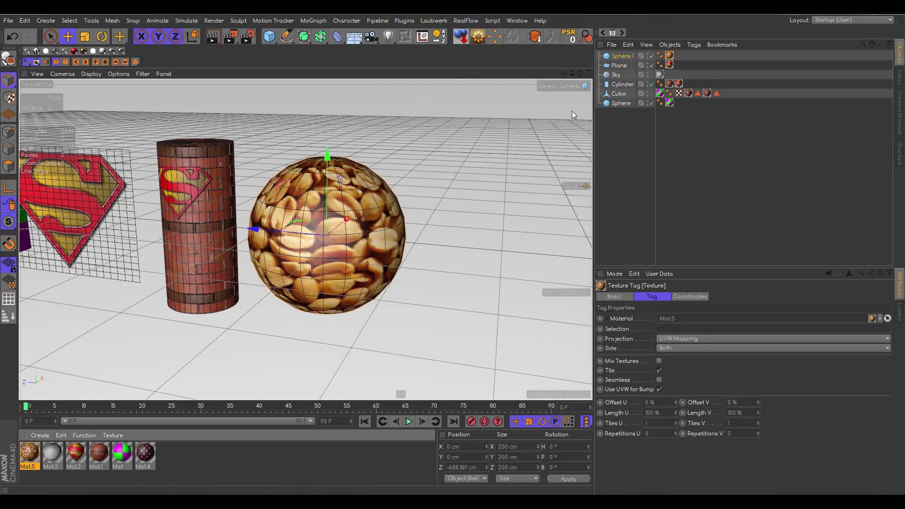
{"action": "left_click_drag", "start_coordinate": [581, 74], "coordinate": [675, 265]}
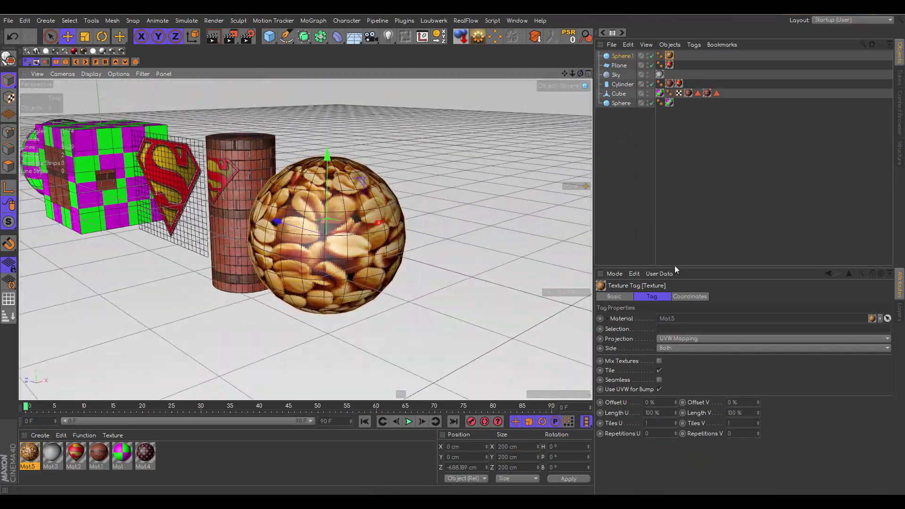
- Try Spherical projection for the new sphere's texture, and switch the projection to Cubic
{"action": "left_click", "coordinate": [672, 341]}
{"action": "left_click", "coordinate": [675, 348]}
{"action": "left_click", "coordinate": [674, 339]}
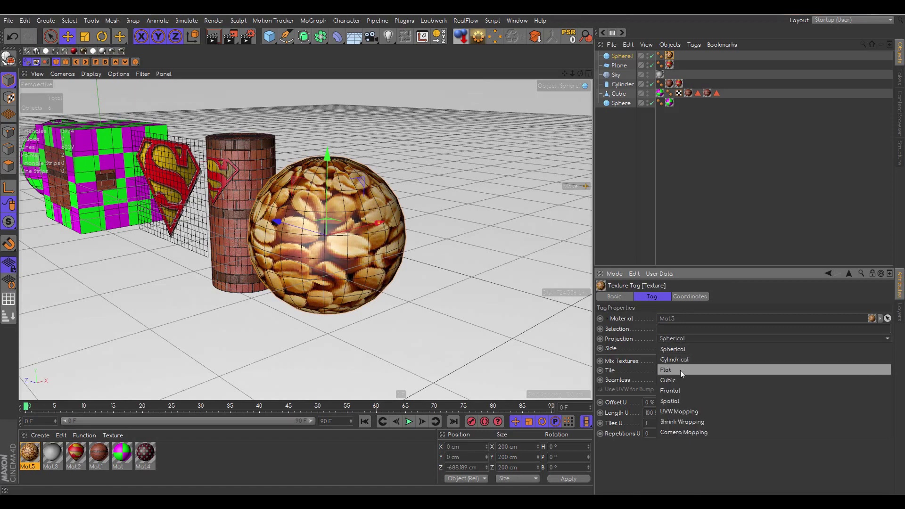
{"action": "left_click", "coordinate": [684, 381]}
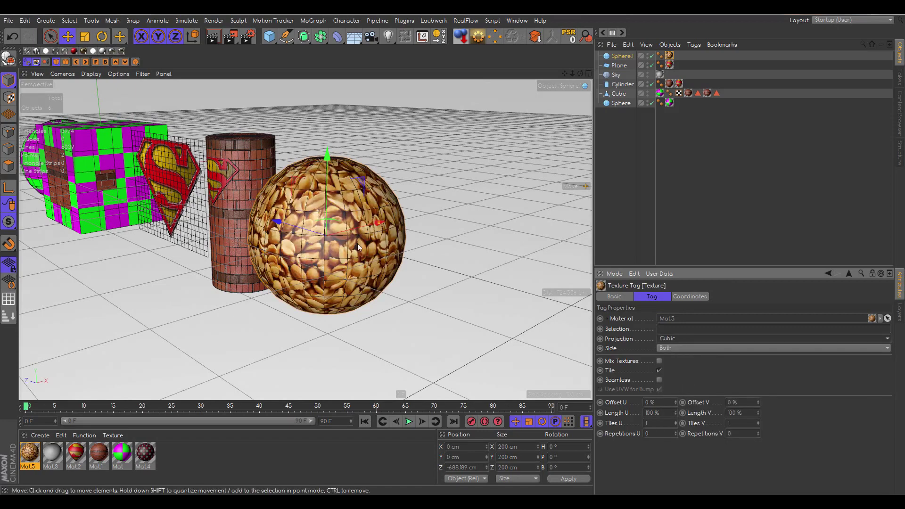
- Set the peanut texture's Tiles U and Tiles V to 4 on the new sphere
{"action": "left_click_drag", "start_coordinate": [572, 73], "coordinate": [583, 69]}
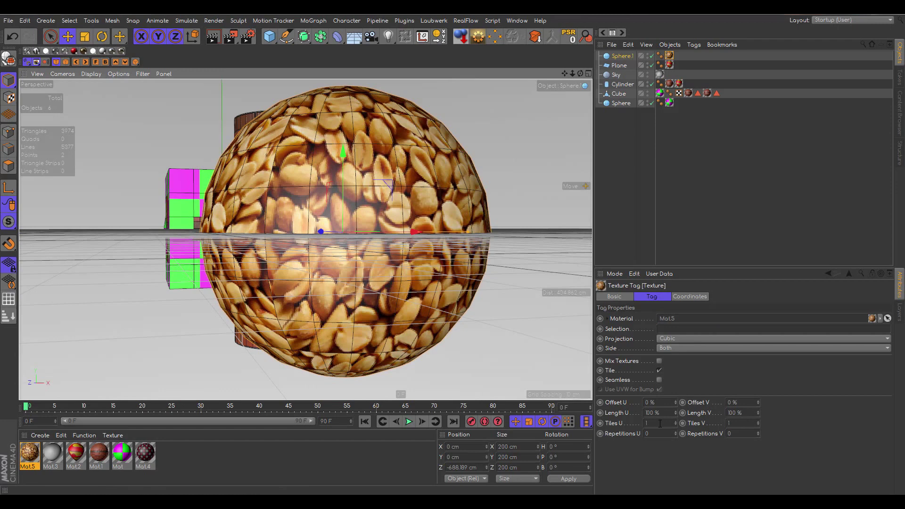
{"action": "double_click", "coordinate": [660, 423]}
{"action": "type", "text": "4"}
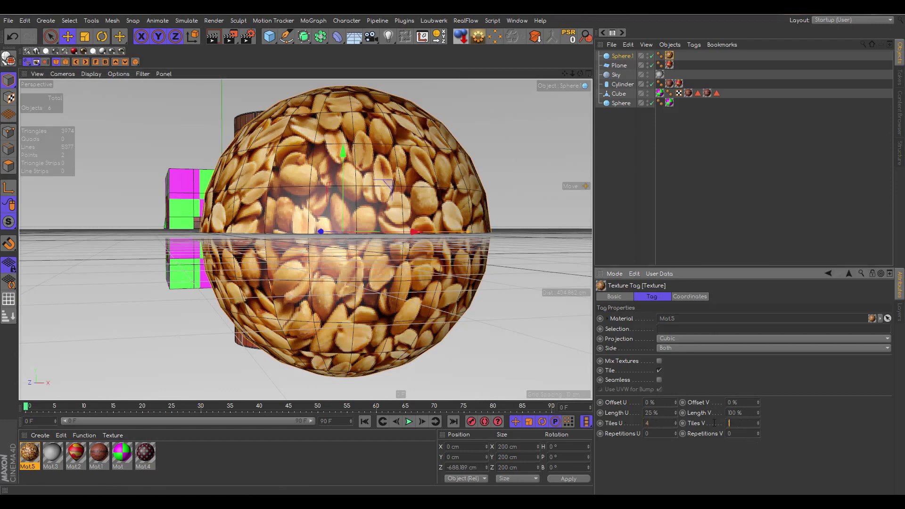
{"action": "type", "text": "4"}
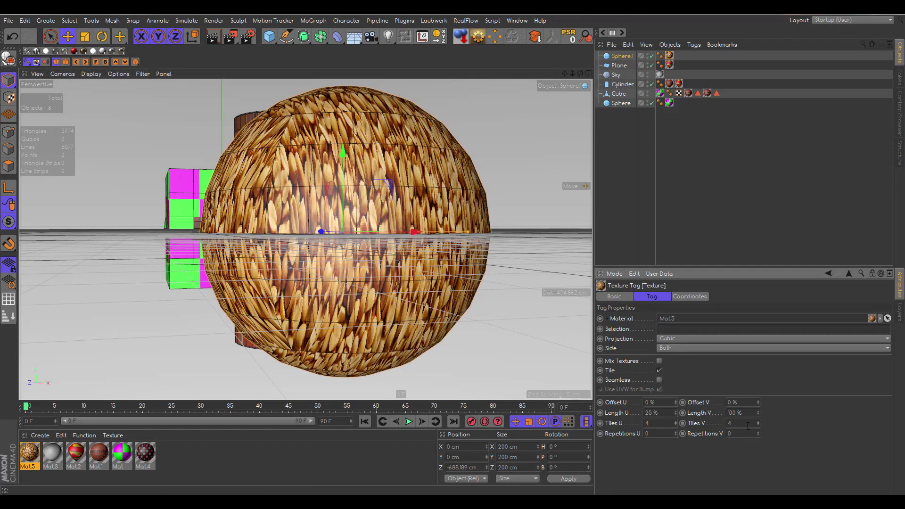
{"action": "key", "text": "Return"}
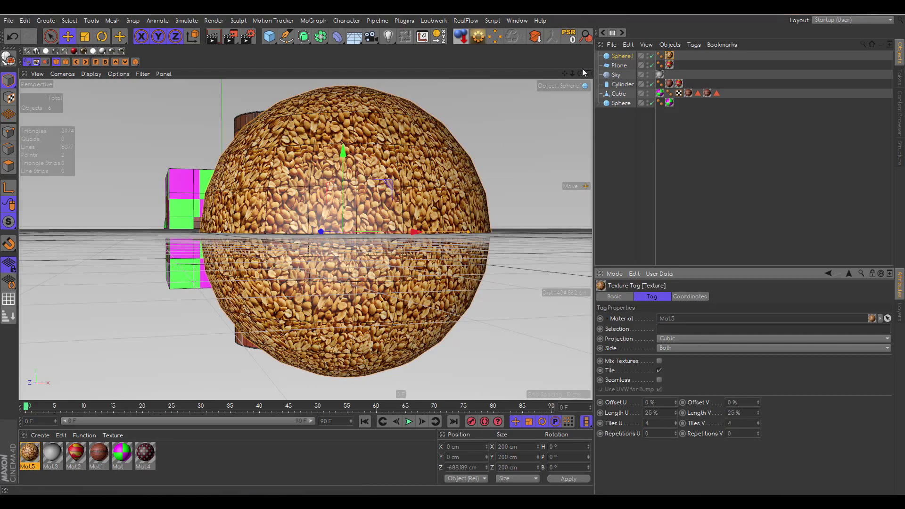
- Toggle the Seamless option on and off for the sphere's cubic peanut texture to compare how the tile edges meet
{"action": "left_click_drag", "start_coordinate": [581, 74], "coordinate": [707, 318]}
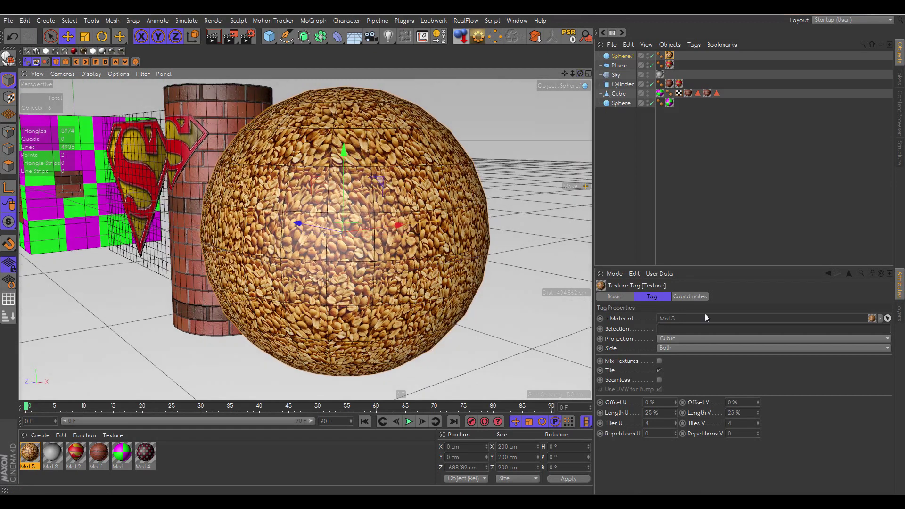
{"action": "left_click", "coordinate": [660, 380]}
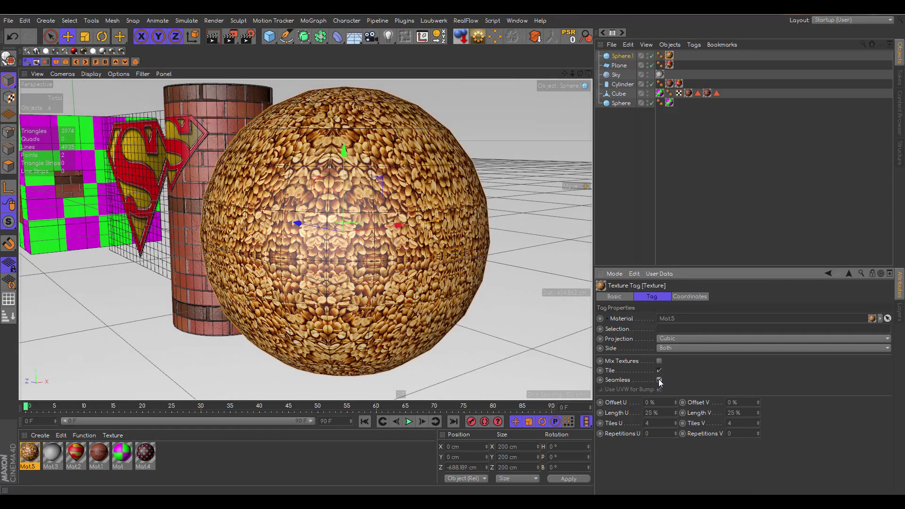
{"action": "left_click", "coordinate": [660, 381]}
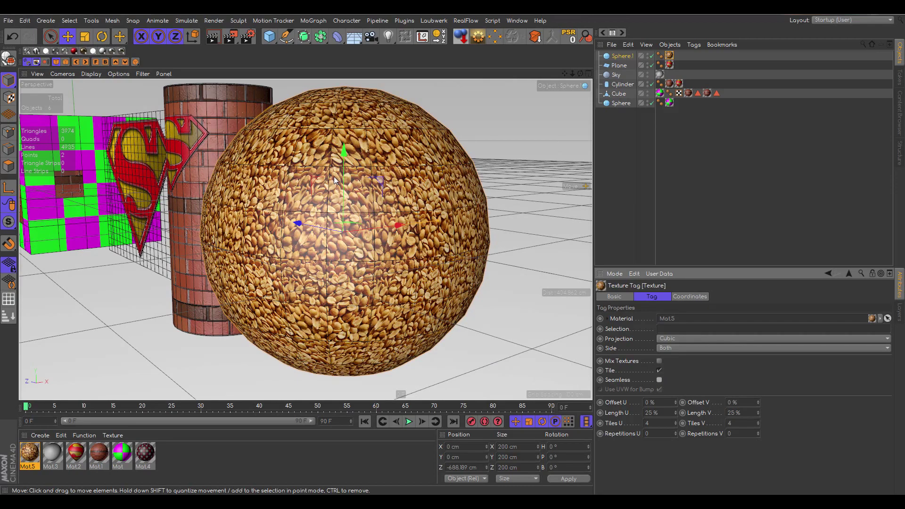
{"action": "left_click_drag", "start_coordinate": [573, 74], "coordinate": [439, 244]}
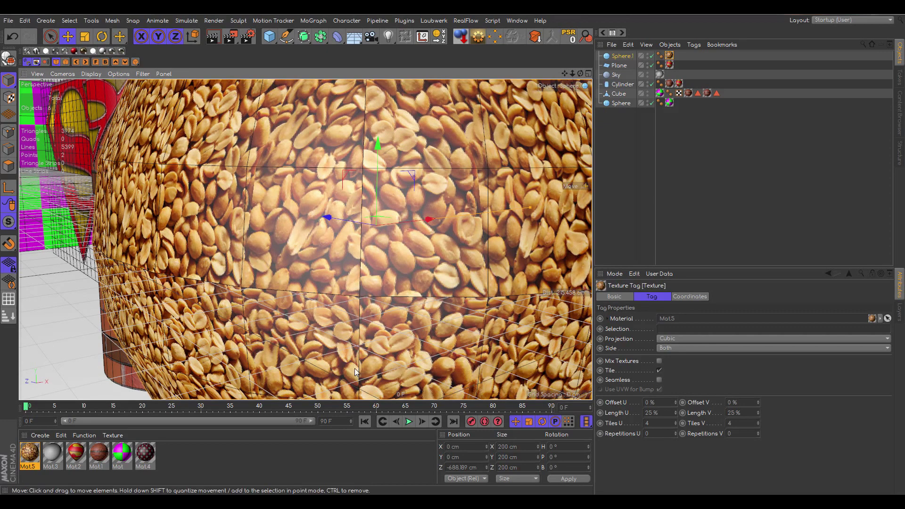
{"action": "left_click", "coordinate": [660, 380]}
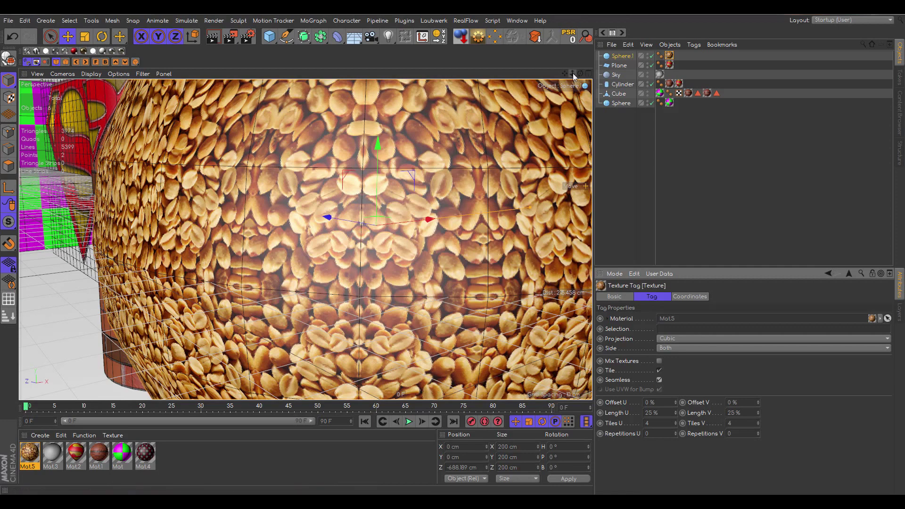
{"action": "left_click_drag", "start_coordinate": [574, 75], "coordinate": [525, 101]}
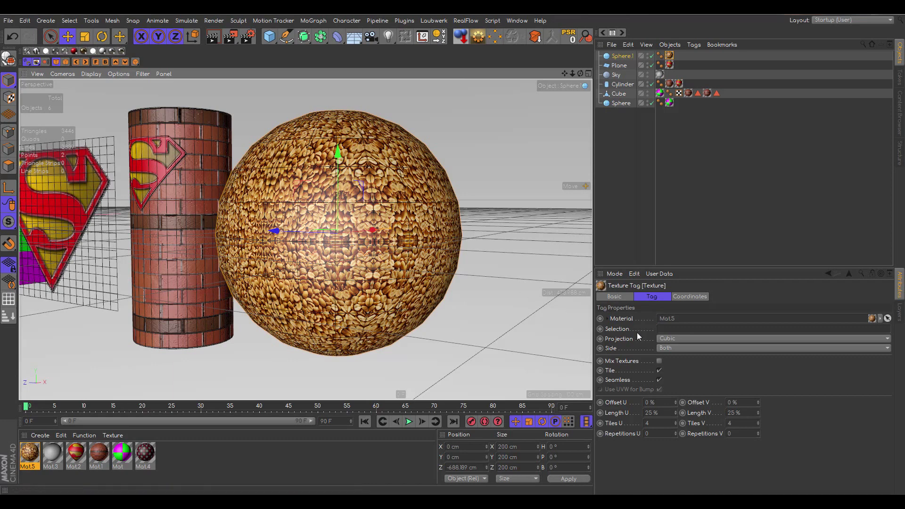
{"action": "left_click", "coordinate": [660, 381]}
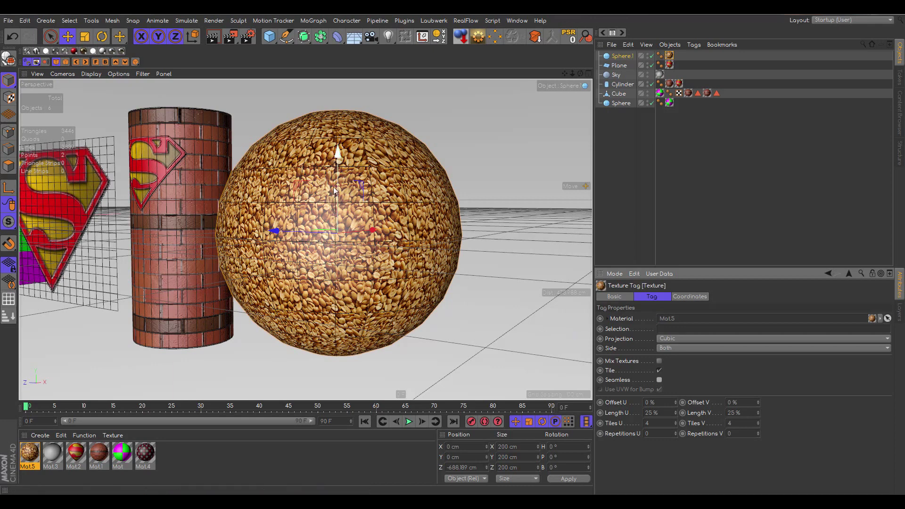
{"action": "left_click", "coordinate": [659, 380]}
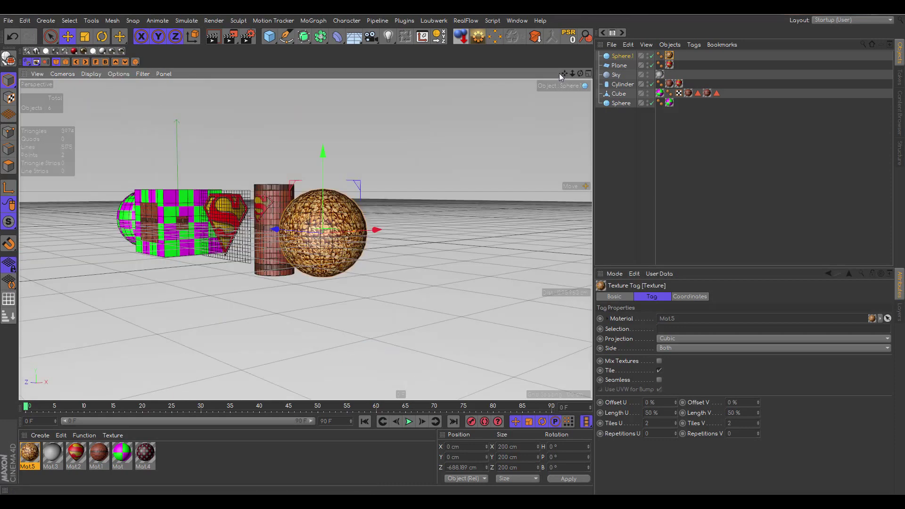
- Add a Floor object and lower it along the Y axis to about -100 cm, beneath the row of objects
{"action": "left_click_drag", "start_coordinate": [566, 77], "coordinate": [693, 68]}
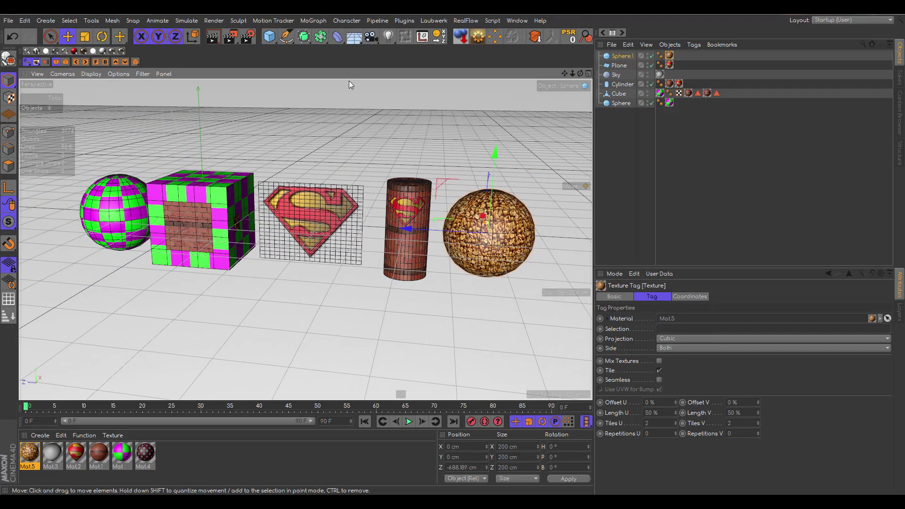
{"action": "left_click_drag", "start_coordinate": [579, 75], "coordinate": [591, 97]}
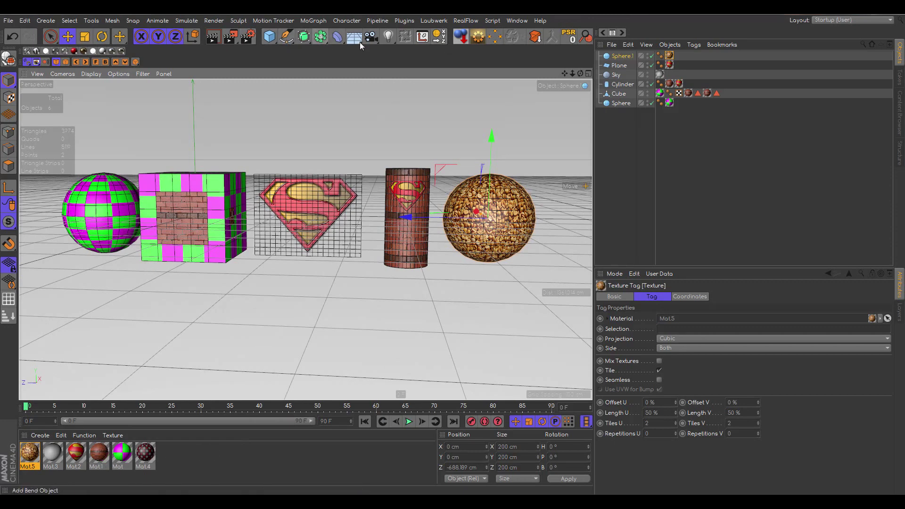
{"action": "left_click", "coordinate": [355, 38]}
{"action": "left_click", "coordinate": [67, 36]}
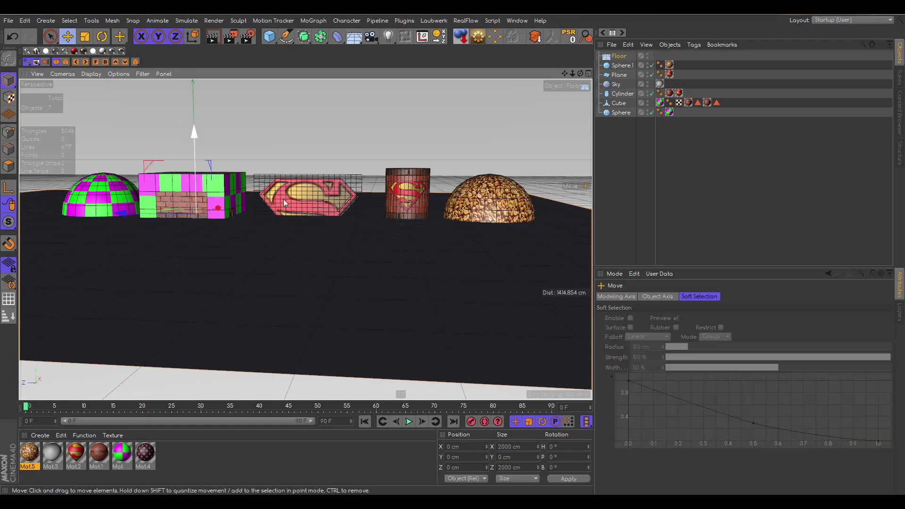
{"action": "left_click_drag", "start_coordinate": [194, 137], "coordinate": [184, 185]}
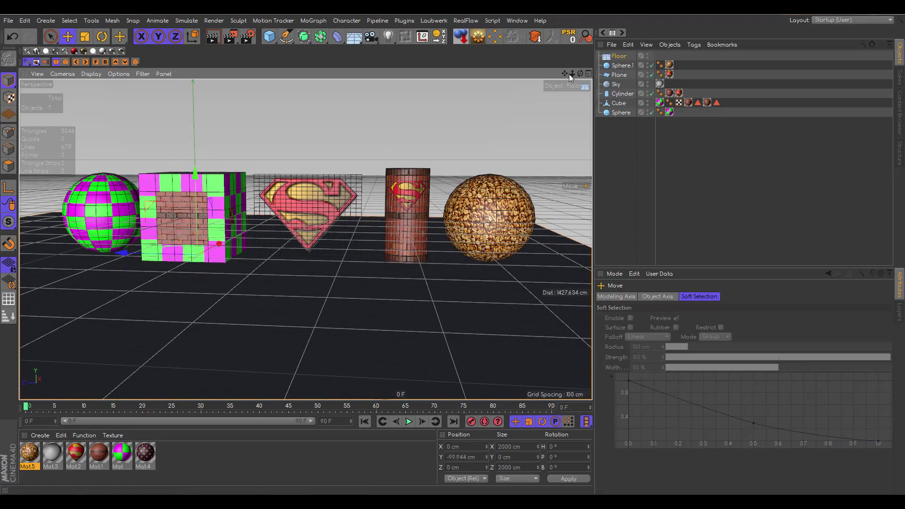
- Add a second Sky object to the scene
{"action": "left_click_drag", "start_coordinate": [569, 77], "coordinate": [564, 81]}
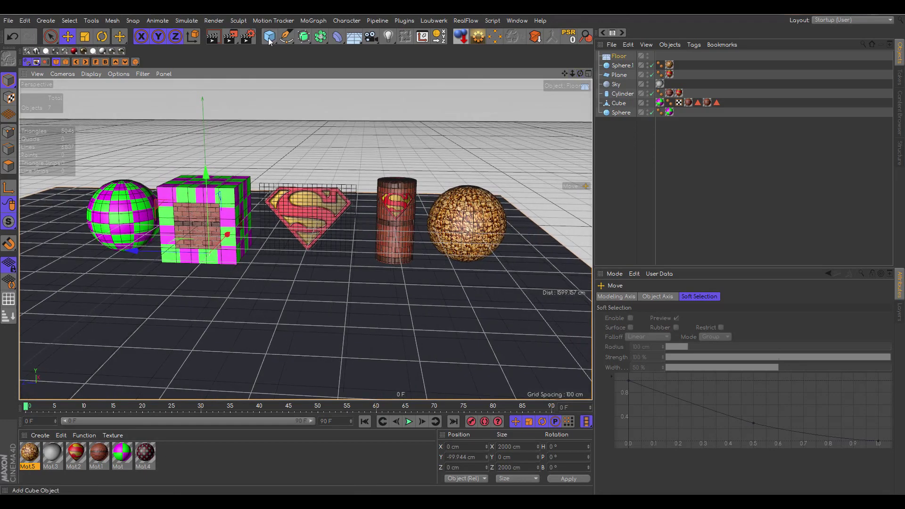
{"action": "left_click", "coordinate": [269, 37]}
{"action": "left_click", "coordinate": [354, 37]}
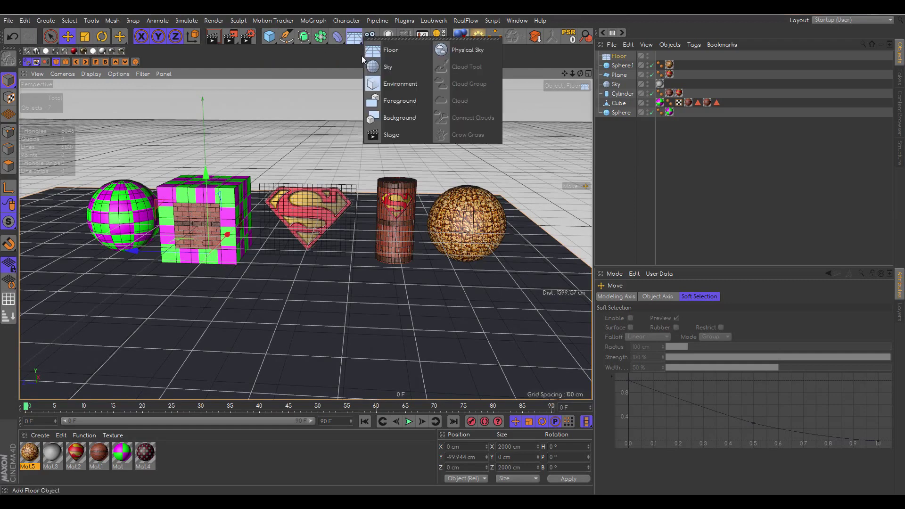
{"action": "left_click", "coordinate": [392, 66]}
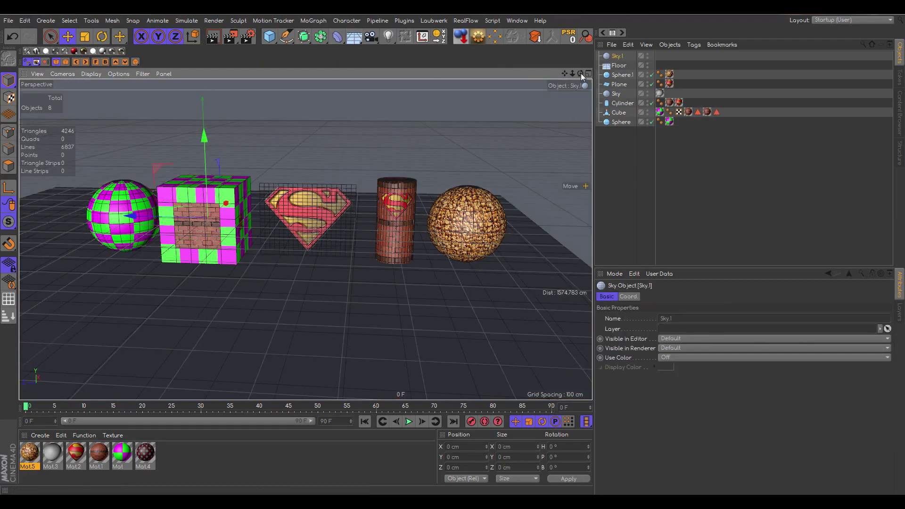
- Create a new material and open it in the material editor
{"action": "left_click_drag", "start_coordinate": [581, 74], "coordinate": [563, 86]}
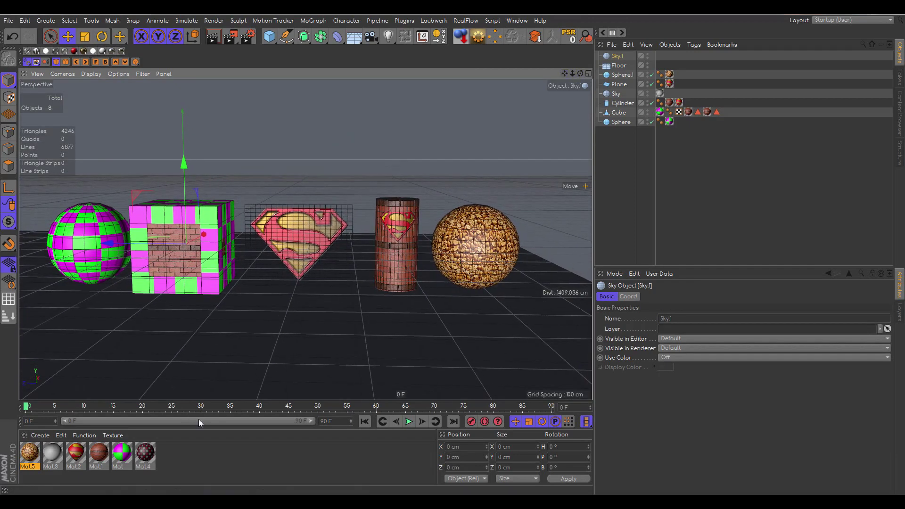
{"action": "double_click", "coordinate": [164, 460]}
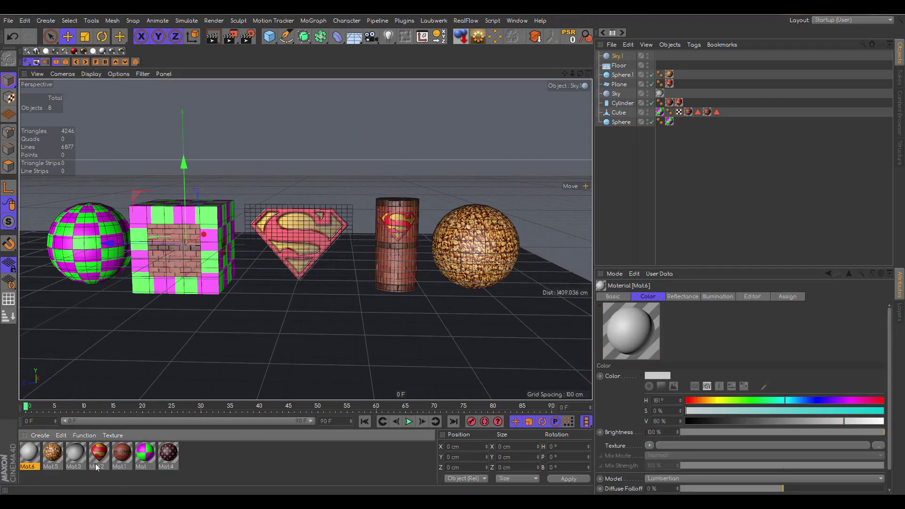
{"action": "double_click", "coordinate": [28, 453]}
{"action": "left_click_drag", "start_coordinate": [274, 69], "coordinate": [429, 73]}
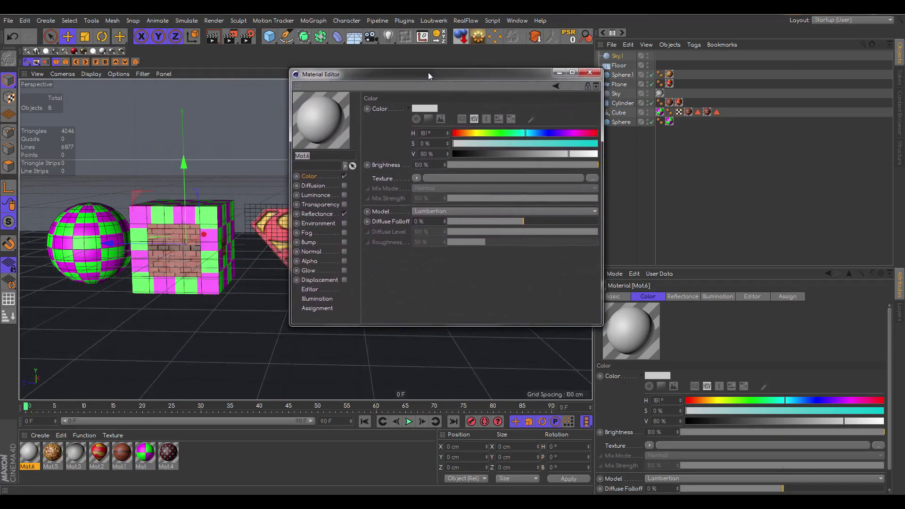
- Load canada_montreal_nad_photorealism-preview_large.jpg from HDRI Maps > HDRI Pack as the material's color texture, without copying it to the project location
{"action": "left_click", "coordinate": [598, 176]}
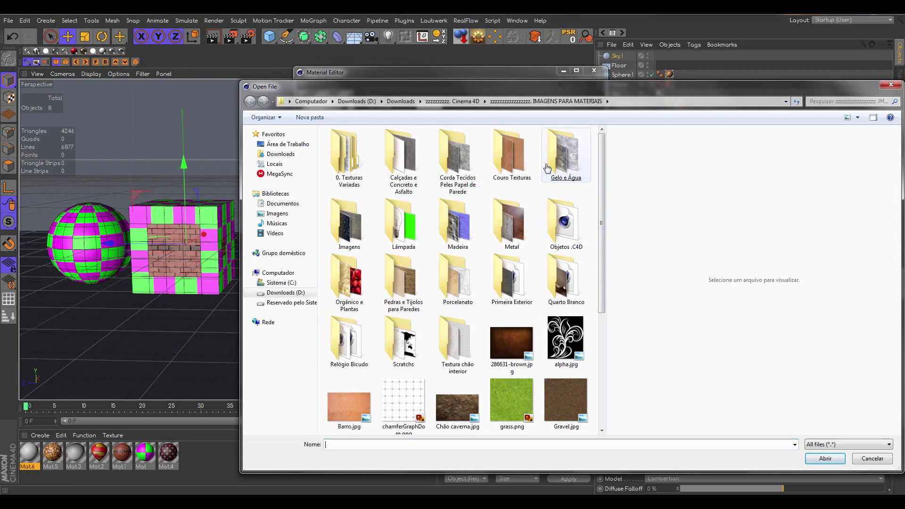
{"action": "left_click", "coordinate": [452, 102]}
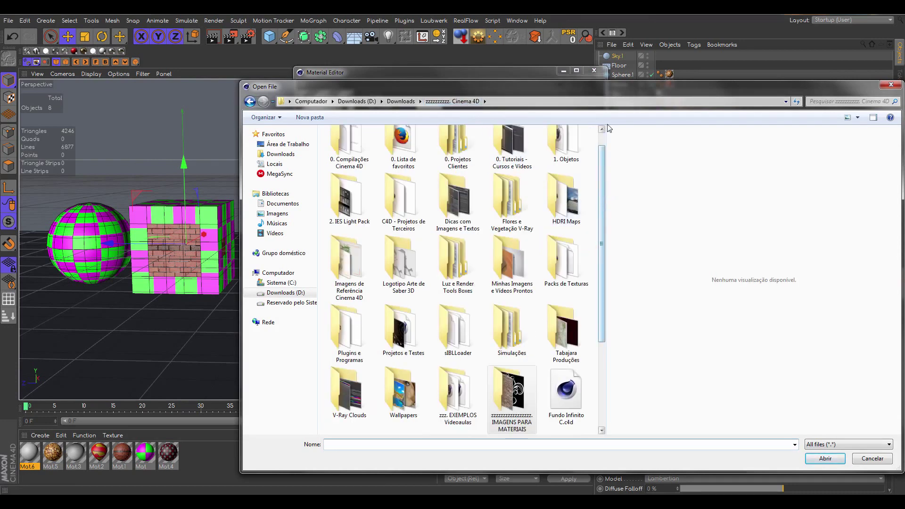
{"action": "left_click_drag", "start_coordinate": [596, 92], "coordinate": [463, 40]}
{"action": "left_click_drag", "start_coordinate": [768, 421], "coordinate": [849, 443]}
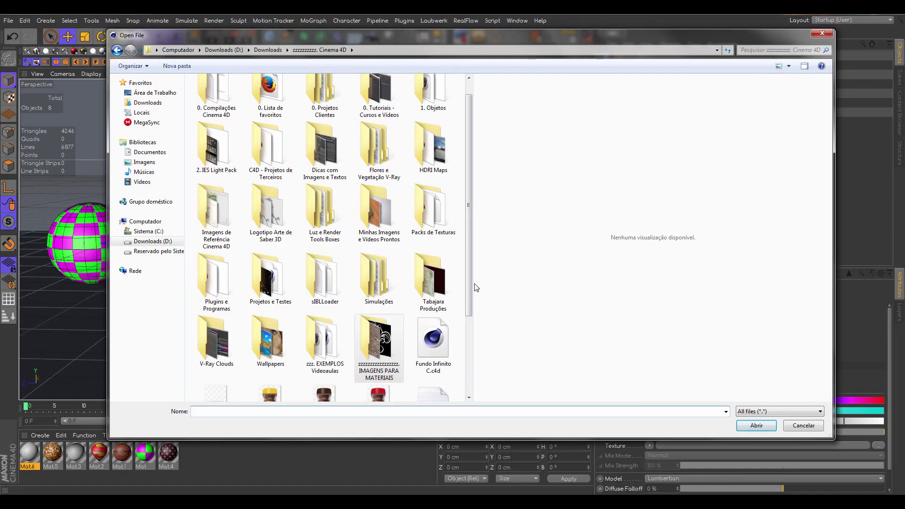
{"action": "left_click_drag", "start_coordinate": [475, 288], "coordinate": [550, 250]}
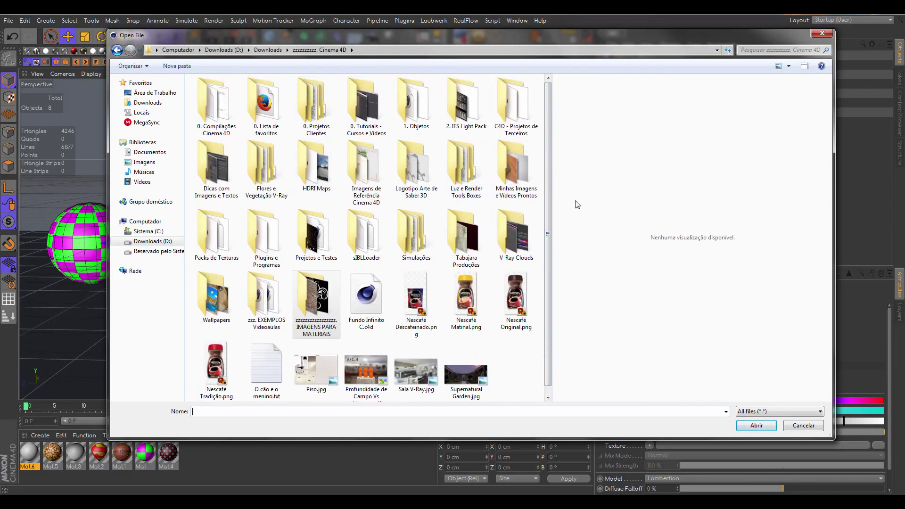
{"action": "double_click", "coordinate": [316, 165]}
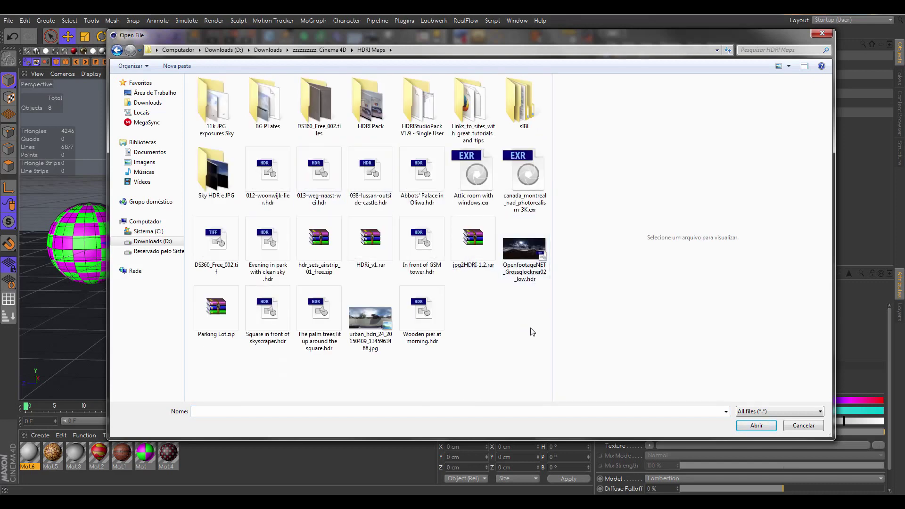
{"action": "double_click", "coordinate": [385, 113]}
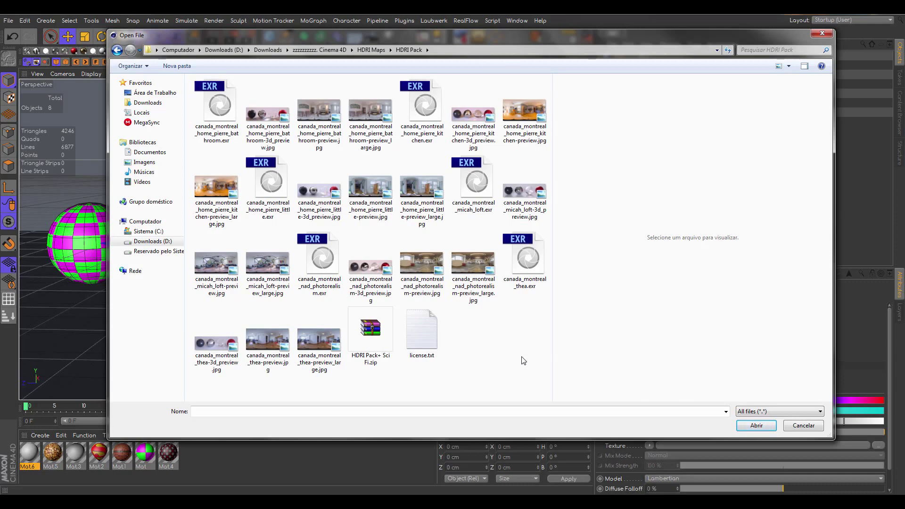
{"action": "left_click", "coordinate": [471, 267]}
{"action": "double_click", "coordinate": [470, 267]}
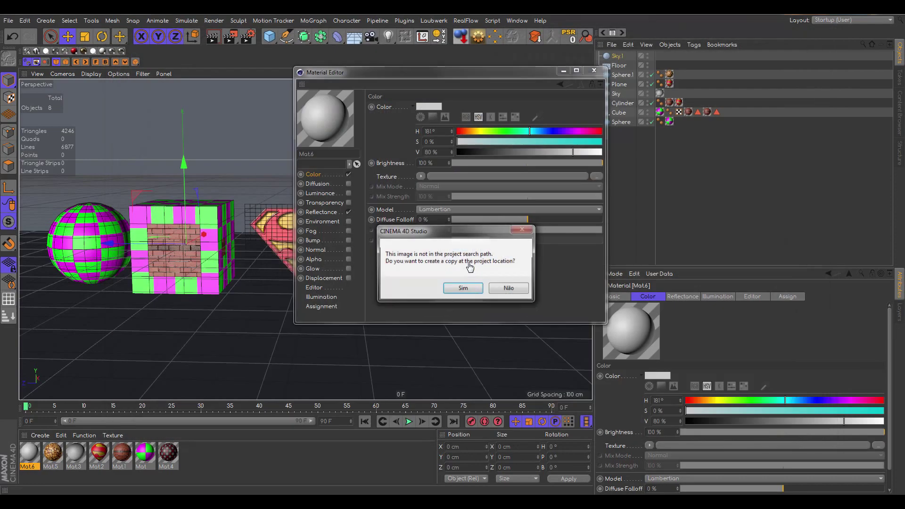
{"action": "left_click", "coordinate": [509, 288]}
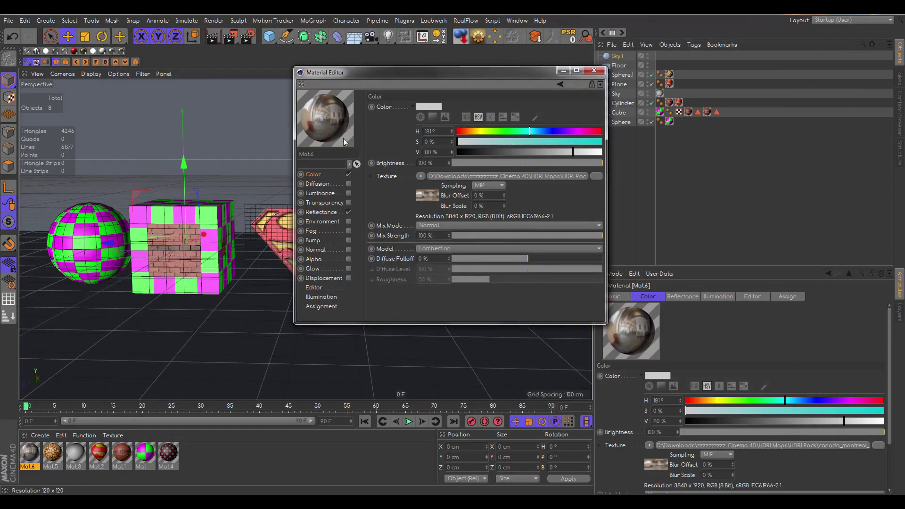
- Close the material editor and apply the panorama material to the new Sky object
{"action": "left_click_drag", "start_coordinate": [456, 73], "coordinate": [525, 73]}
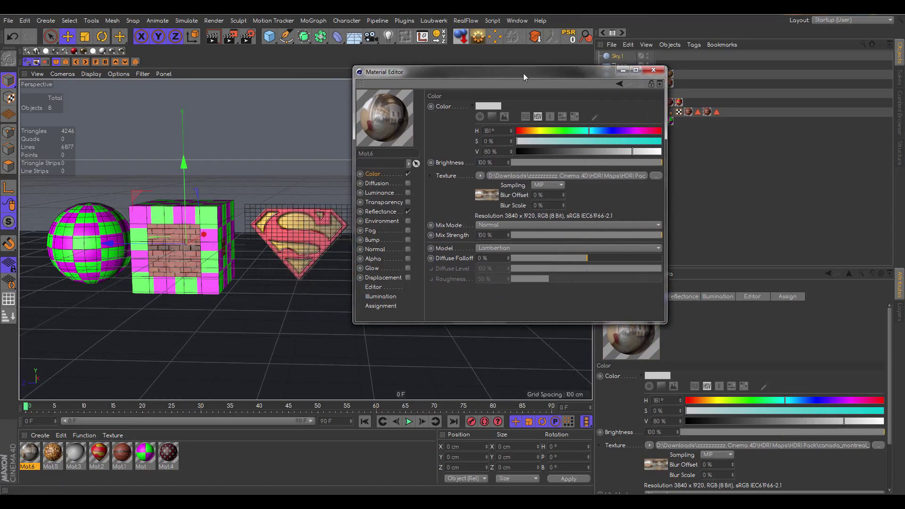
{"action": "left_click", "coordinate": [666, 71]}
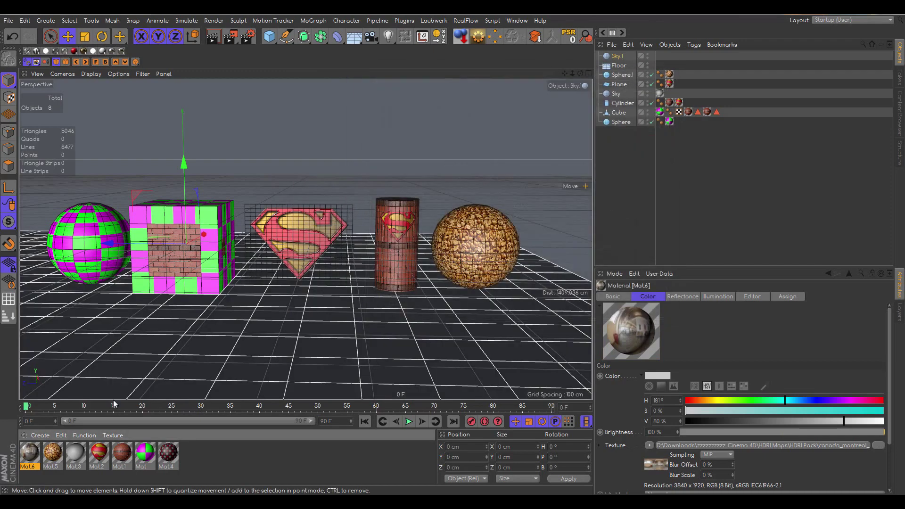
{"action": "left_click_drag", "start_coordinate": [549, 122], "coordinate": [618, 56]}
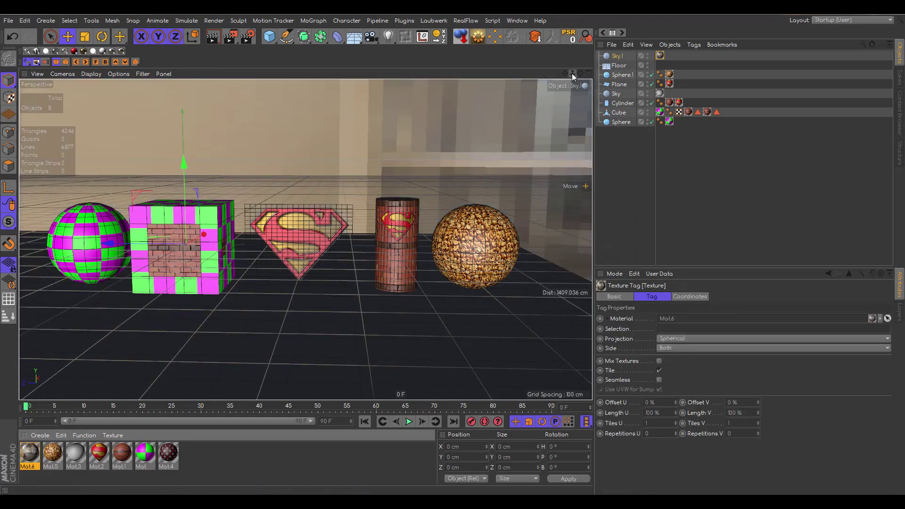
- Set the panorama material's texture preview size to 2048x2048 (16 MB) and close the material editor
{"action": "left_click_drag", "start_coordinate": [574, 76], "coordinate": [581, 73]}
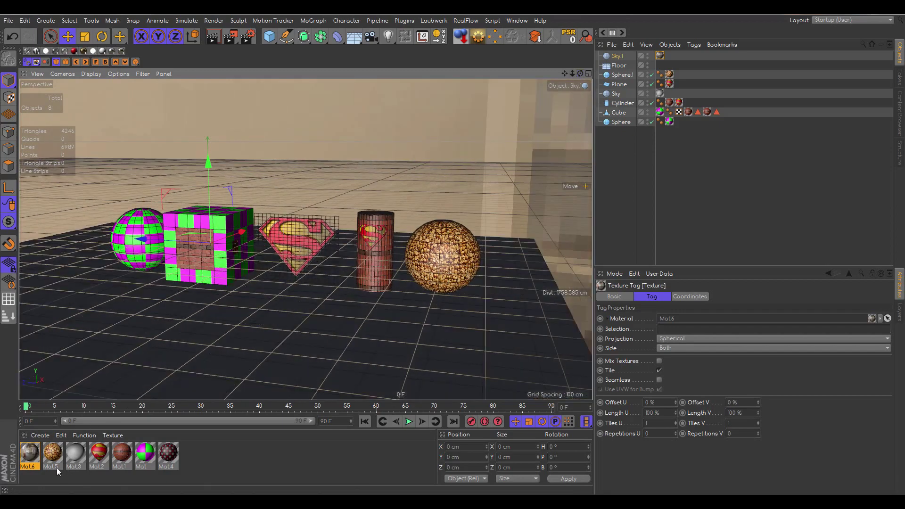
{"action": "left_click", "coordinate": [35, 455]}
{"action": "double_click", "coordinate": [29, 452]}
{"action": "left_click", "coordinate": [159, 283]}
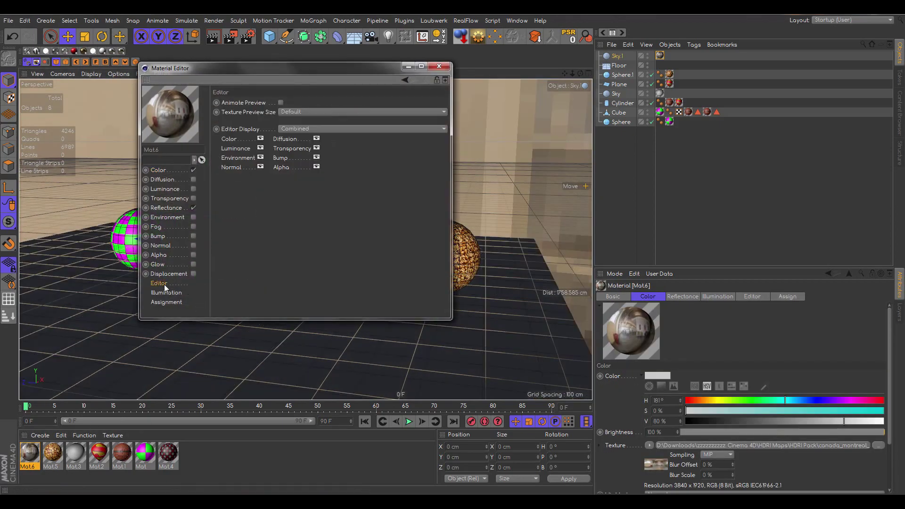
{"action": "left_click_drag", "start_coordinate": [290, 68], "coordinate": [550, 101]}
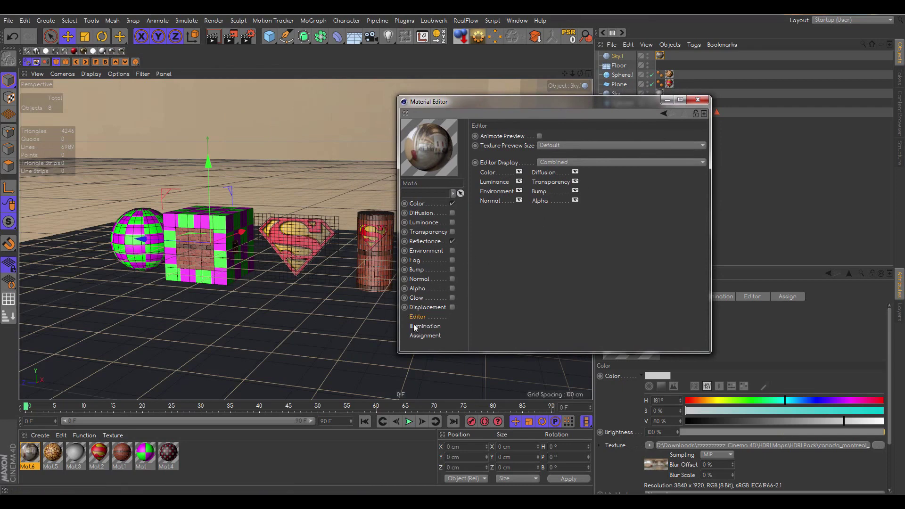
{"action": "left_click", "coordinate": [558, 147]}
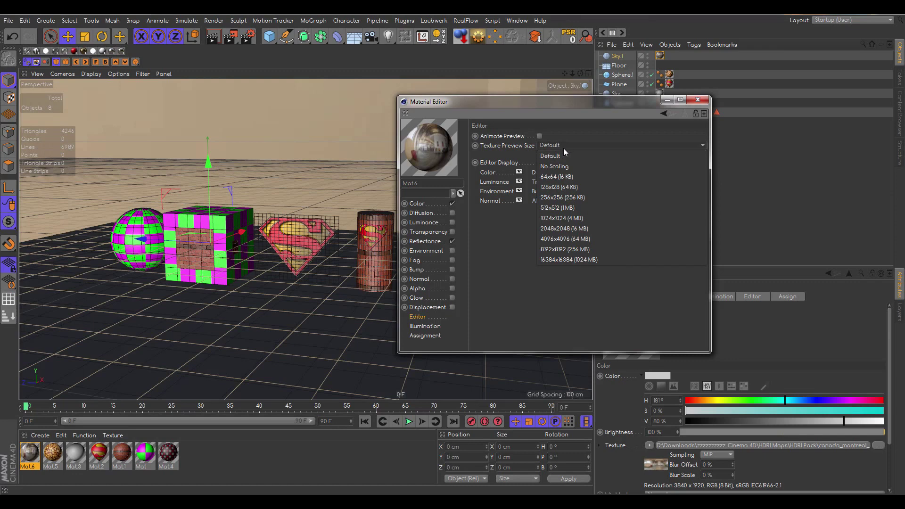
{"action": "left_click", "coordinate": [553, 228]}
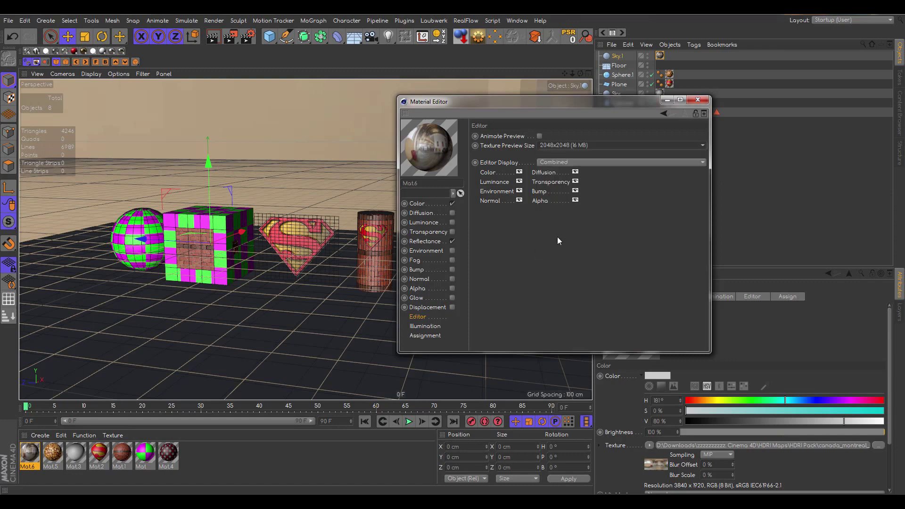
{"action": "left_click", "coordinate": [698, 100]}
- Rotate the spheres, plane, cylinder, cube and first Sky together about 187° around the vertical axis
{"action": "left_click_drag", "start_coordinate": [584, 72], "coordinate": [748, 75]}
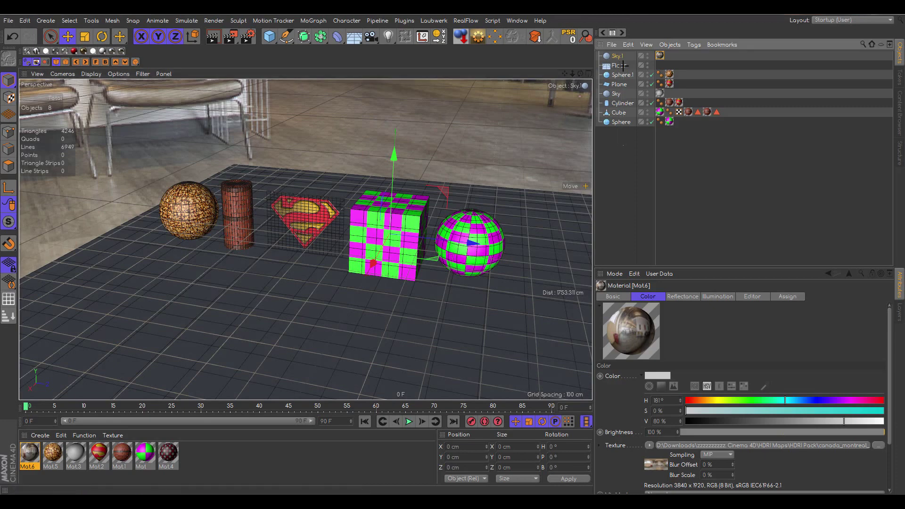
{"action": "left_click_drag", "start_coordinate": [623, 145], "coordinate": [622, 63]}
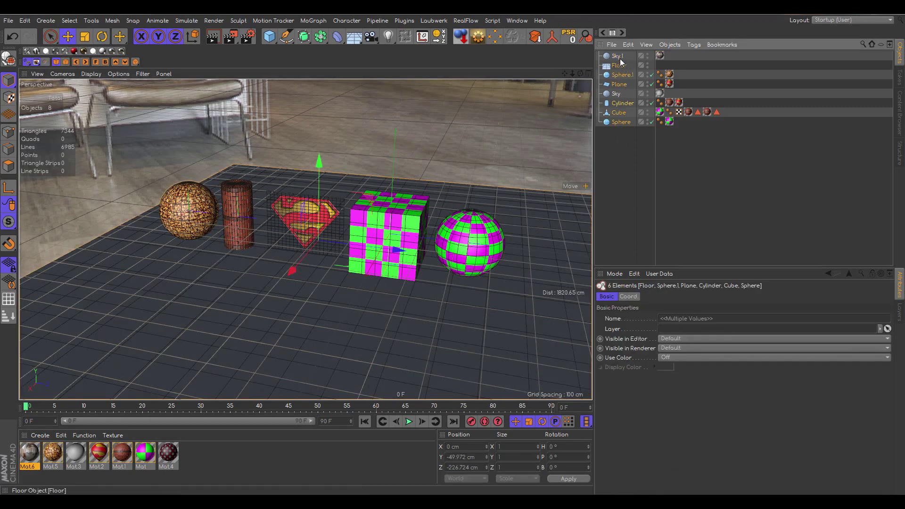
{"action": "left_click", "coordinate": [618, 56]}
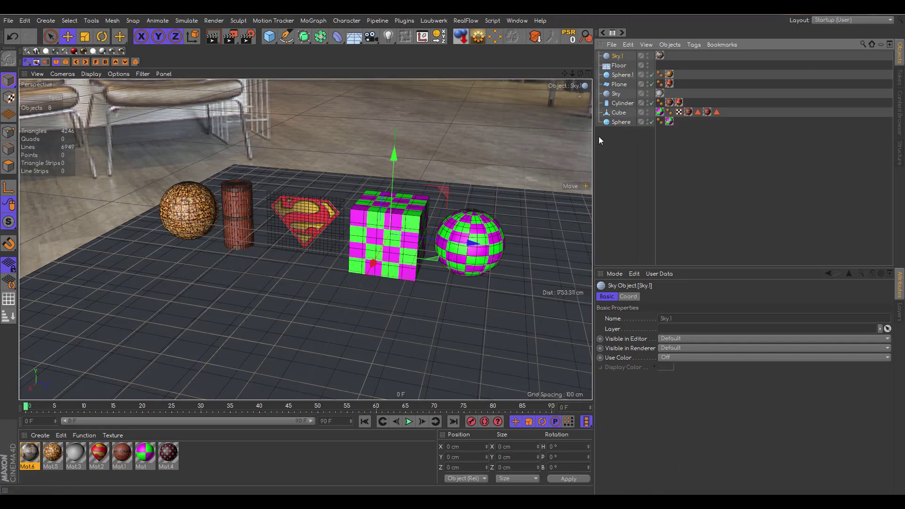
{"action": "left_click_drag", "start_coordinate": [612, 141], "coordinate": [618, 70]}
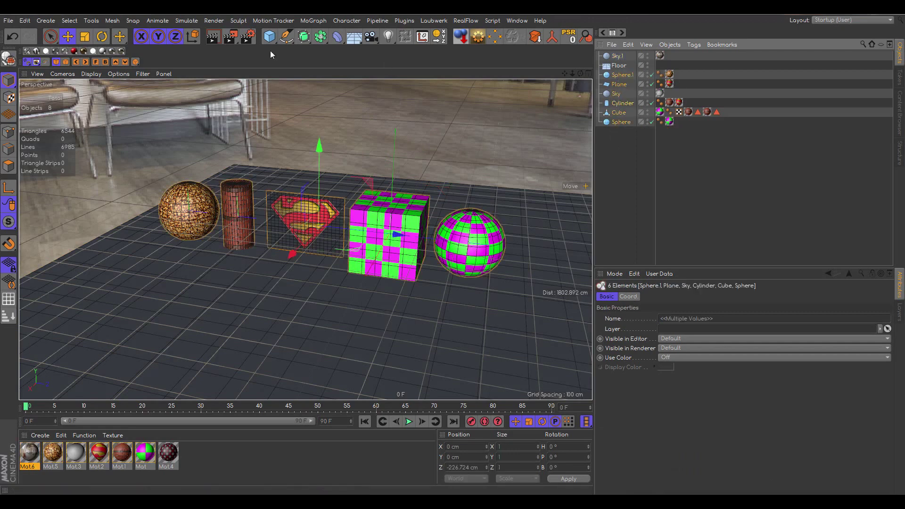
{"action": "left_click", "coordinate": [102, 36]}
{"action": "left_click_drag", "start_coordinate": [335, 241], "coordinate": [194, 136]}
{"action": "left_click_drag", "start_coordinate": [572, 73], "coordinate": [554, 77]}
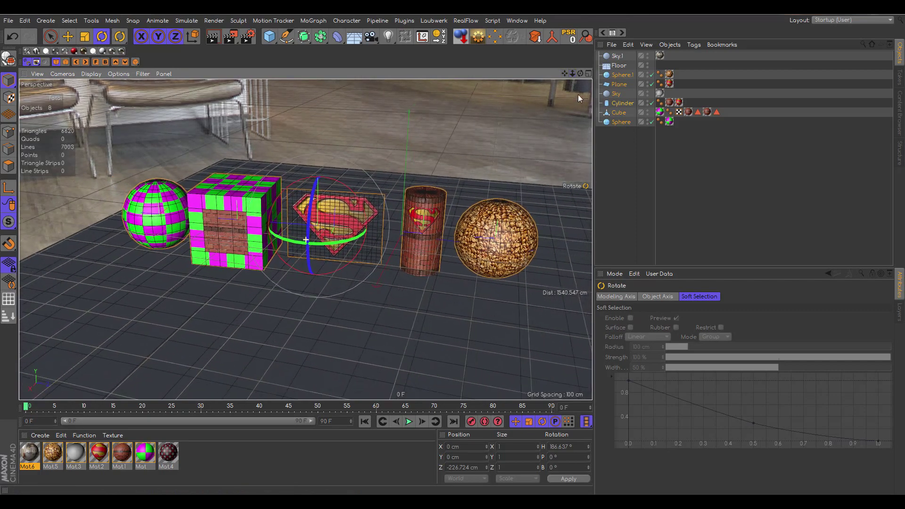
- Apply the panorama material to the floor and render the view to check the flat projection
{"action": "left_click", "coordinate": [623, 181]}
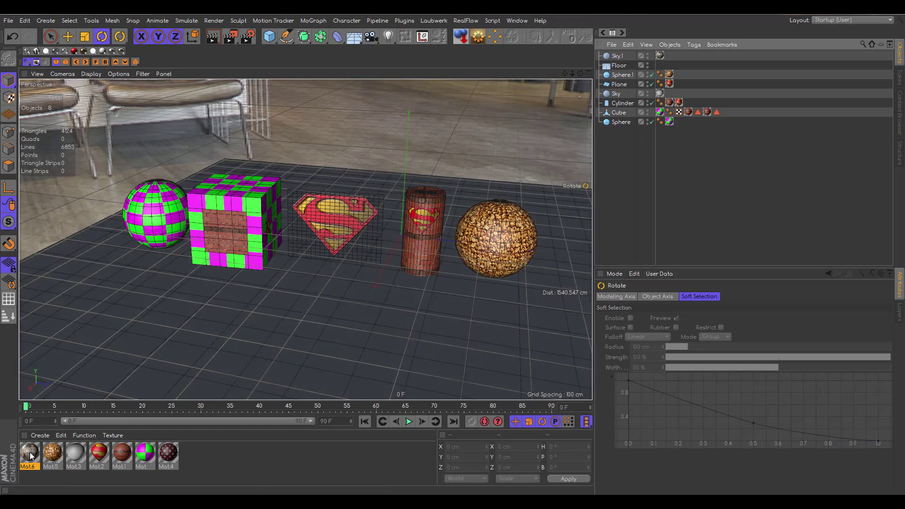
{"action": "left_click_drag", "start_coordinate": [32, 457], "coordinate": [274, 351]}
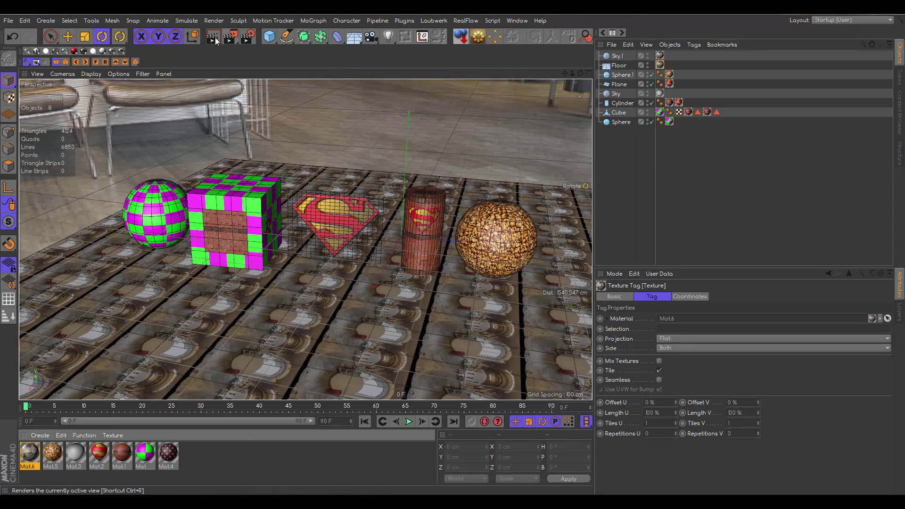
{"action": "key", "text": "ctrl+r"}
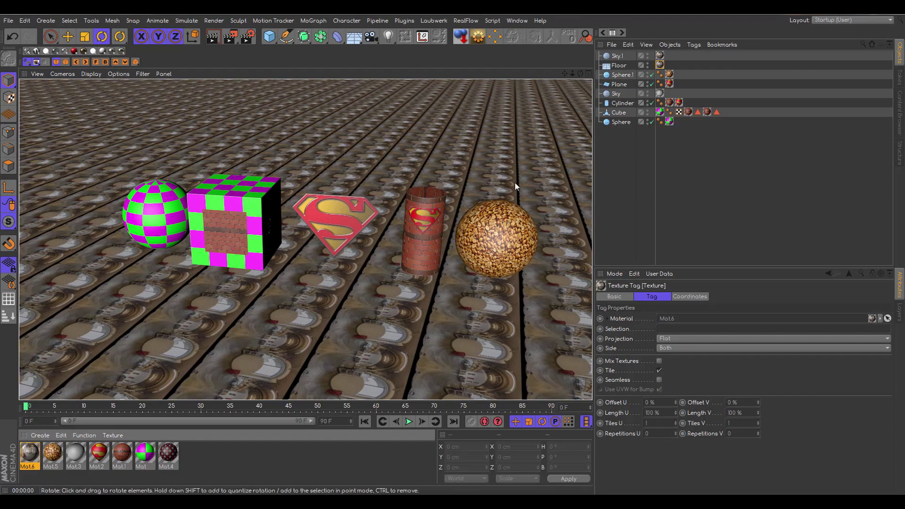
{"action": "left_click_drag", "start_coordinate": [580, 74], "coordinate": [460, 133]}
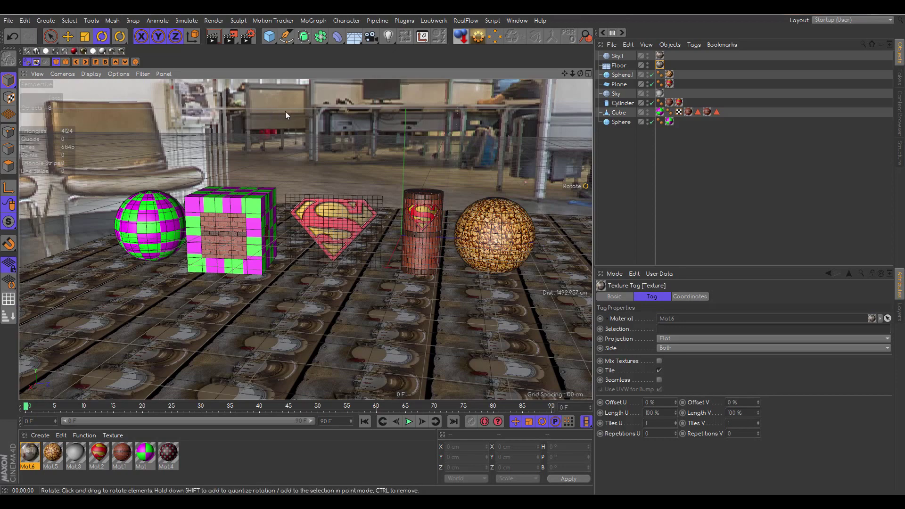
{"action": "left_click", "coordinate": [213, 36]}
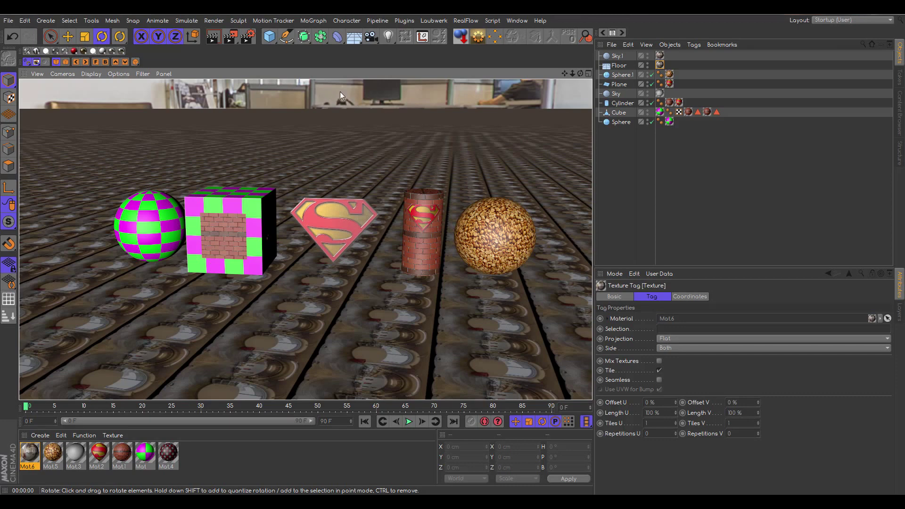
- Set the floor texture's projection to Frontal and render the view
{"action": "left_click", "coordinate": [622, 67]}
{"action": "left_click", "coordinate": [660, 64]}
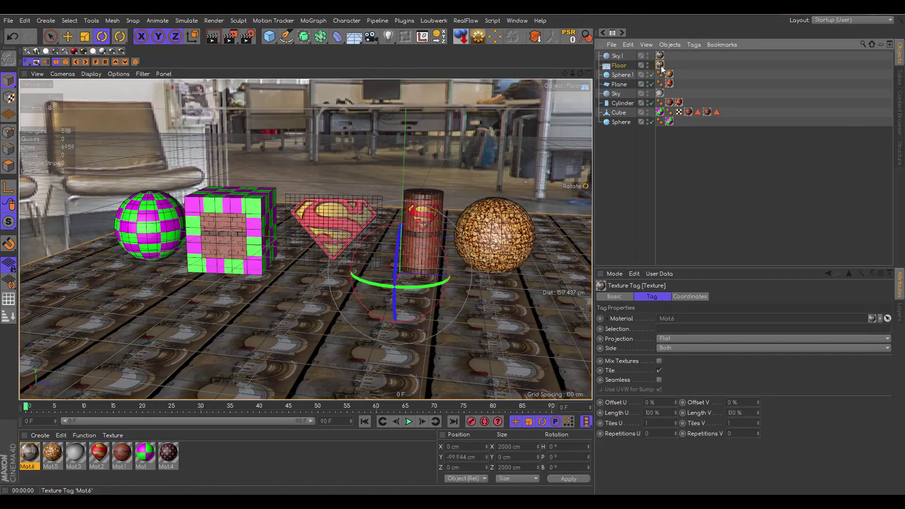
{"action": "left_click", "coordinate": [689, 338]}
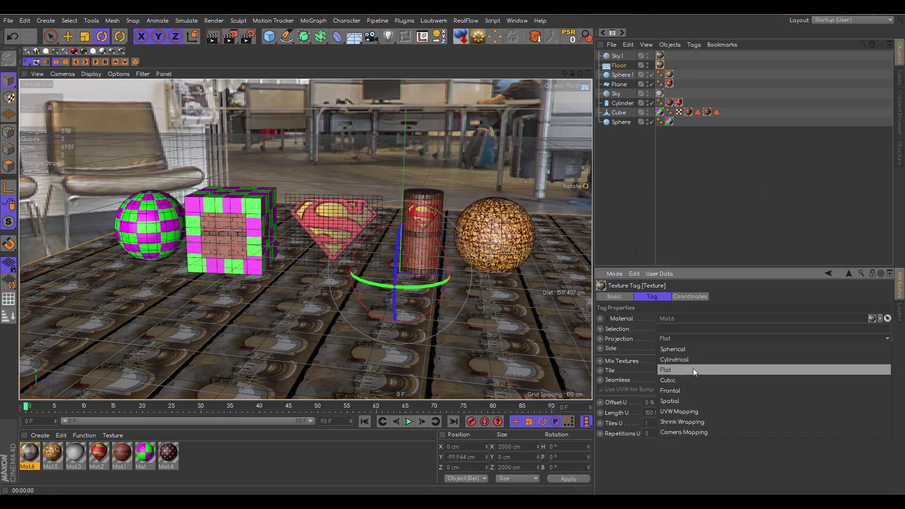
{"action": "left_click", "coordinate": [681, 390]}
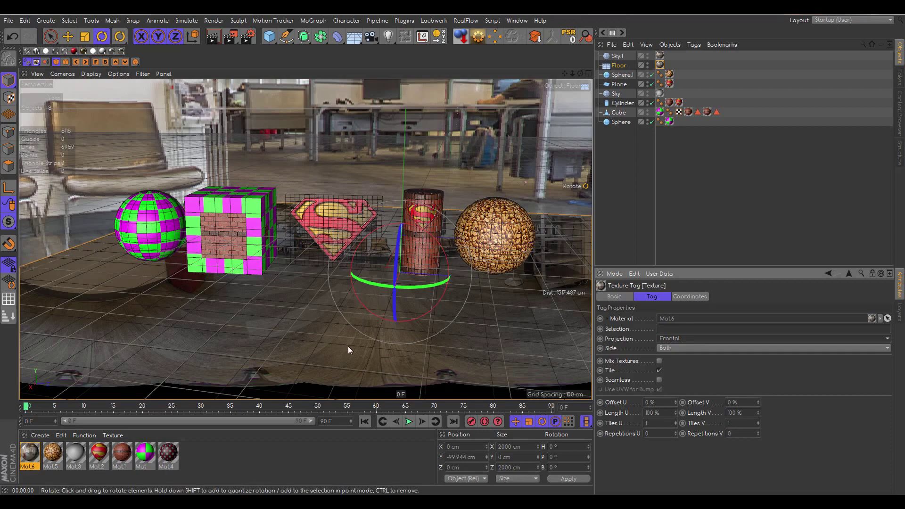
{"action": "left_click", "coordinate": [213, 37]}
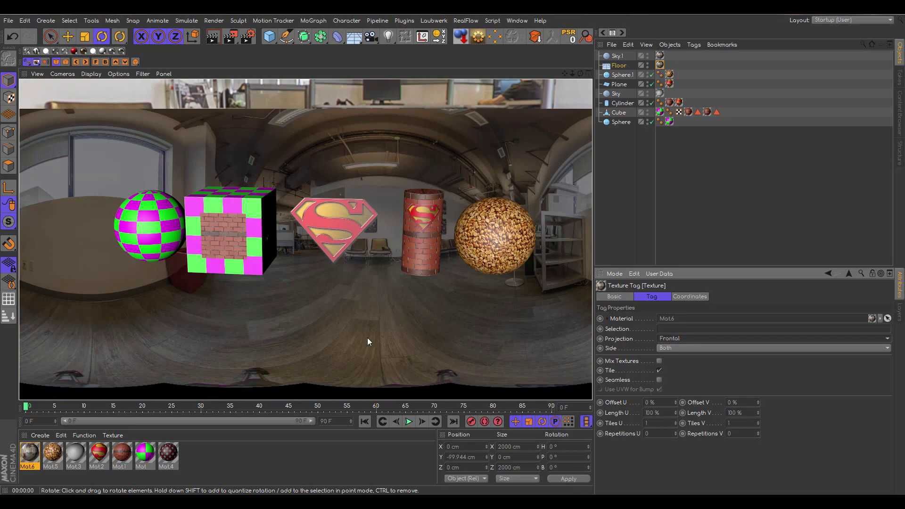
- Add a Compositing tag to the floor, enable Compositing Background for HDR Maps, and render the view
{"action": "left_click", "coordinate": [508, 335]}
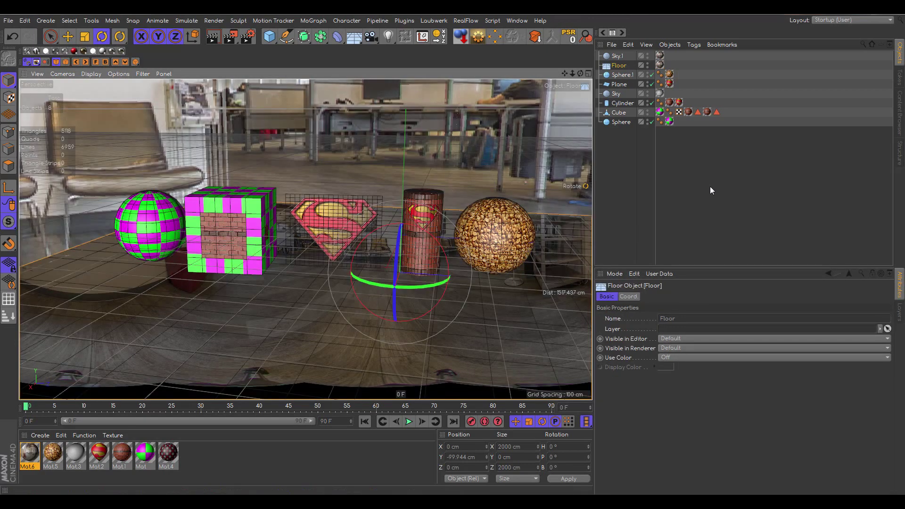
{"action": "right_click", "coordinate": [630, 66]}
{"action": "mouse_move", "coordinate": [661, 17]}
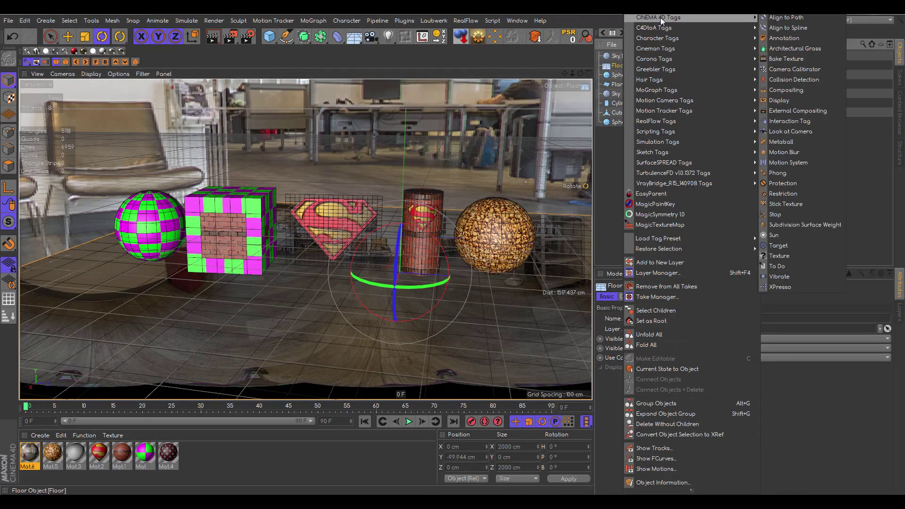
{"action": "left_click", "coordinate": [785, 90]}
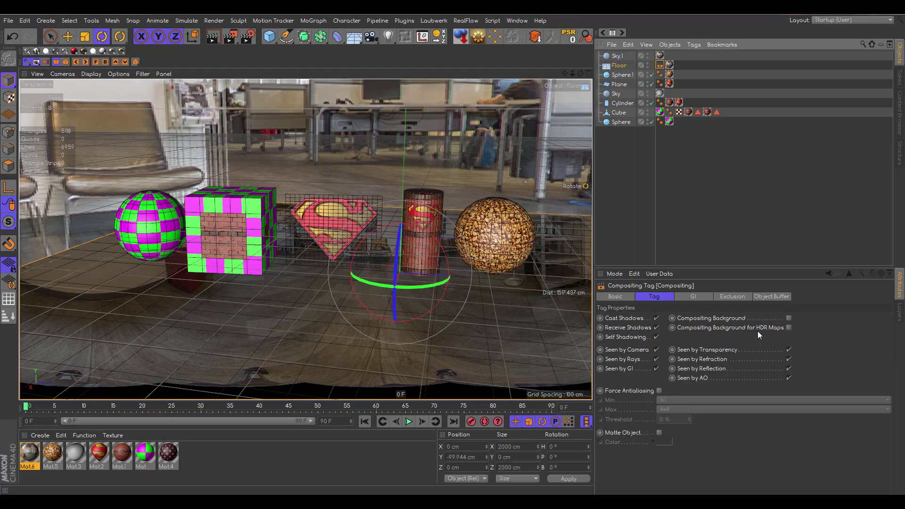
{"action": "left_click", "coordinate": [790, 327]}
{"action": "left_click", "coordinate": [214, 37]}
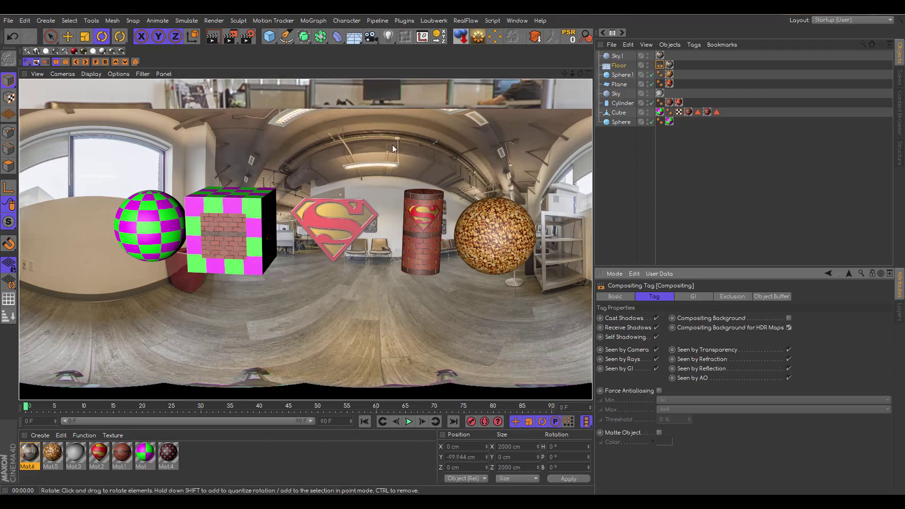
- Add the Global Illumination effect to the render settings and render the view
{"action": "left_click", "coordinate": [725, 184]}
{"action": "left_click", "coordinate": [247, 36]}
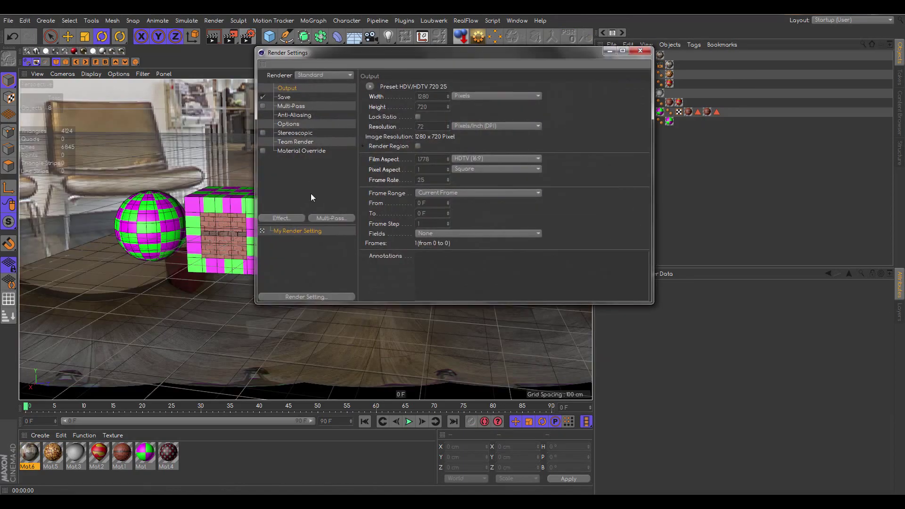
{"action": "left_click", "coordinate": [282, 218]}
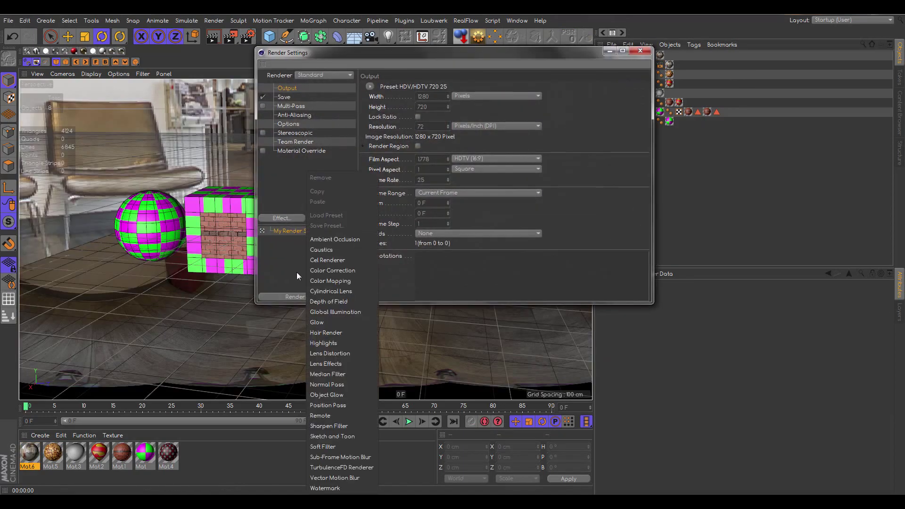
{"action": "left_click", "coordinate": [338, 313]}
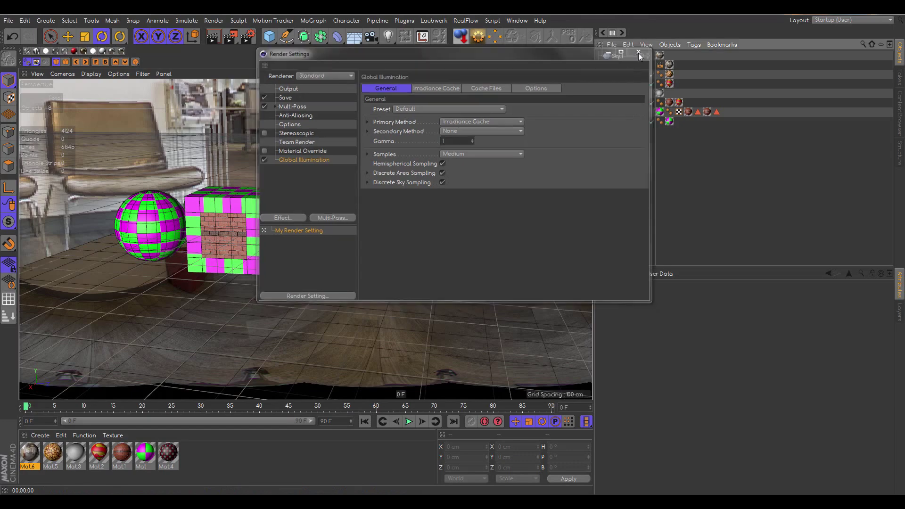
{"action": "left_click", "coordinate": [640, 51]}
{"action": "left_click", "coordinate": [212, 37]}
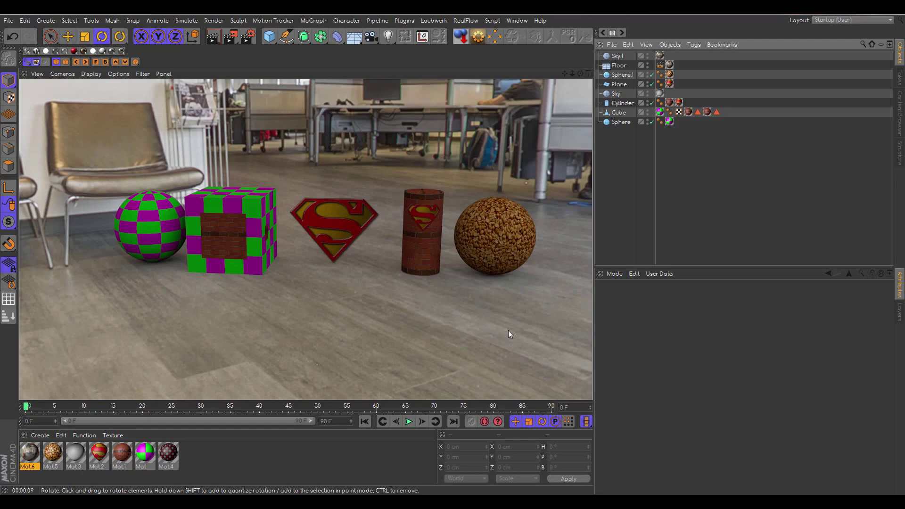
- Test-render with Compositing Background for HDR Maps disabled on the floor's Compositing tag, and re-enable the option
{"action": "left_click", "coordinate": [660, 65]}
{"action": "left_click", "coordinate": [790, 327]}
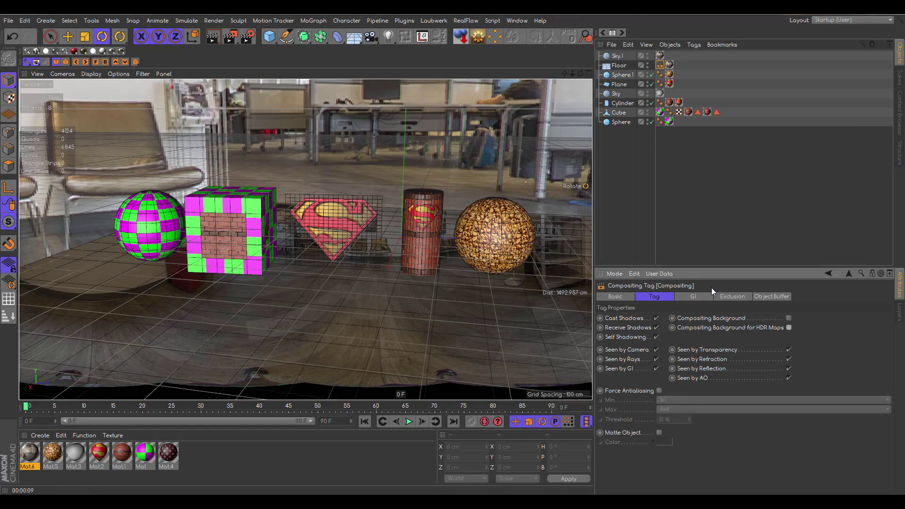
{"action": "key", "text": "ctrl+r"}
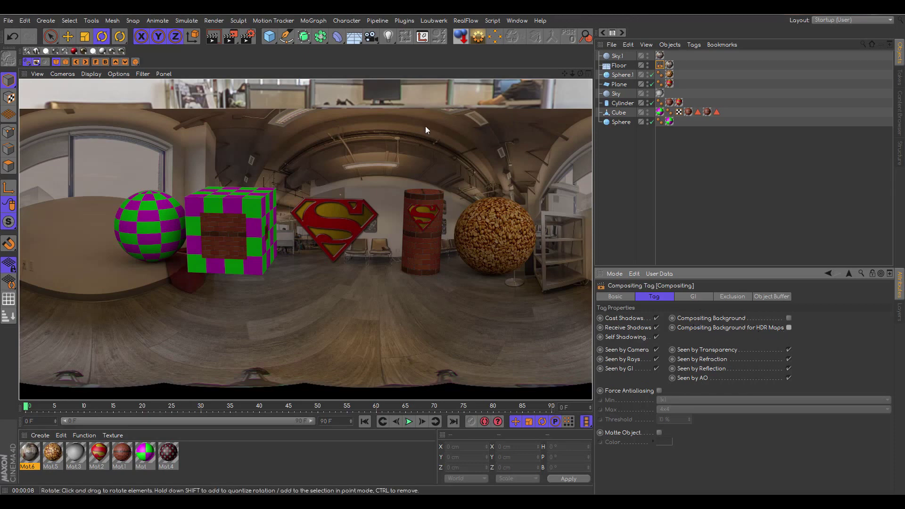
{"action": "left_click", "coordinate": [350, 41]}
{"action": "left_click", "coordinate": [789, 328]}
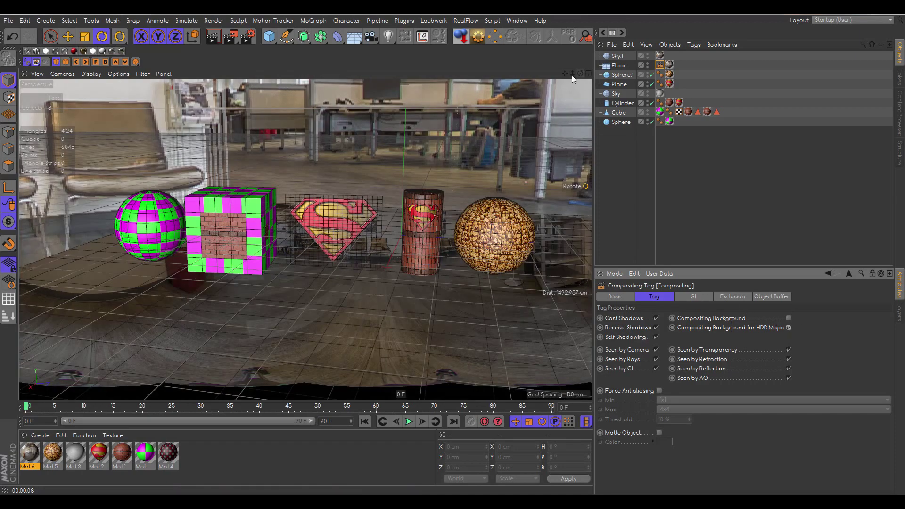
- Render the objects from farther away and add the Ambient Occlusion effect to the render settings
{"action": "left_click_drag", "start_coordinate": [570, 74], "coordinate": [573, 107]}
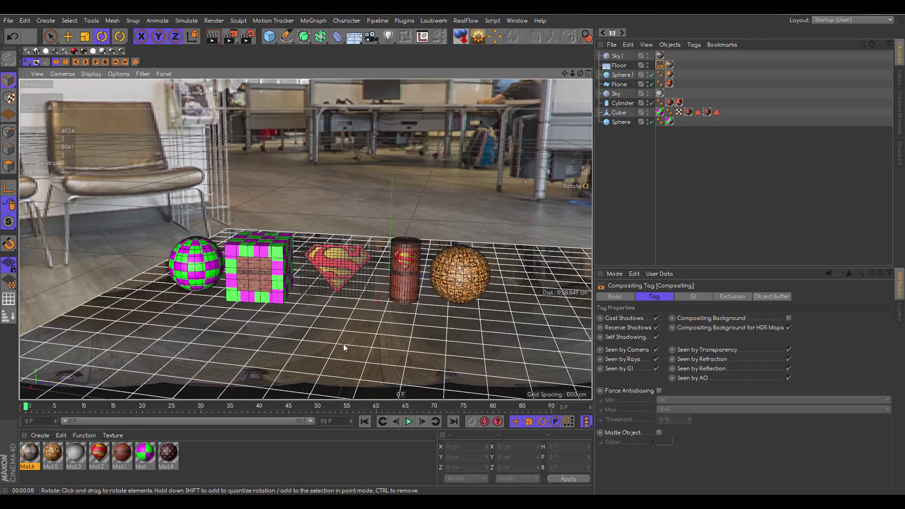
{"action": "left_click", "coordinate": [218, 37]}
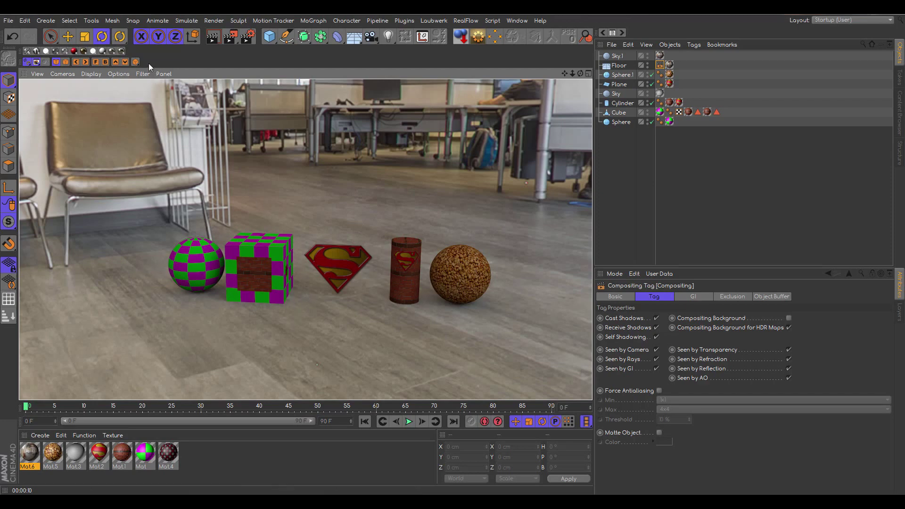
{"action": "left_click", "coordinate": [250, 35]}
{"action": "left_click_drag", "start_coordinate": [433, 74], "coordinate": [672, 88]}
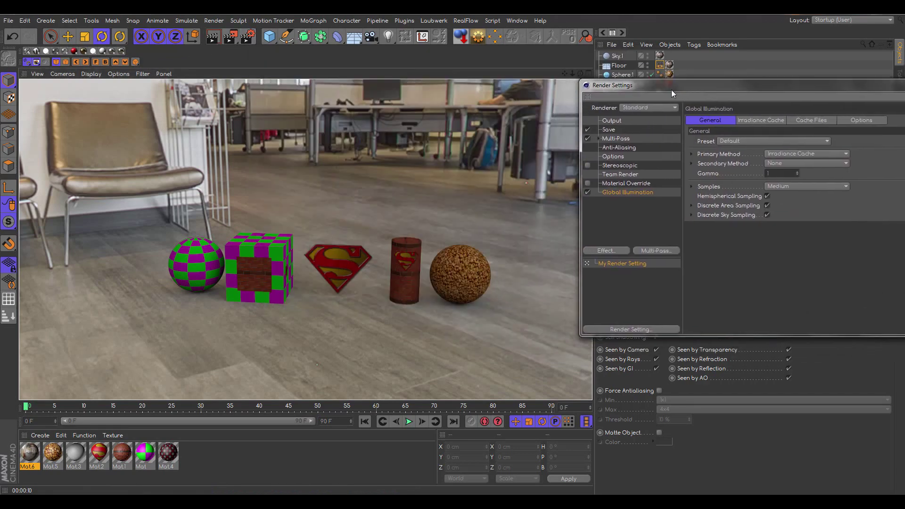
{"action": "left_click", "coordinate": [612, 250]}
{"action": "left_click", "coordinate": [659, 249]}
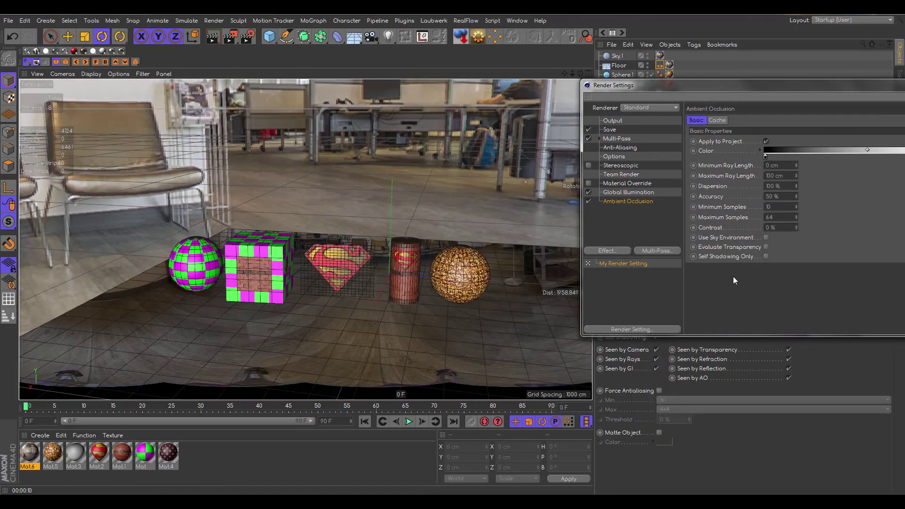
{"action": "left_click_drag", "start_coordinate": [801, 86], "coordinate": [647, 78]}
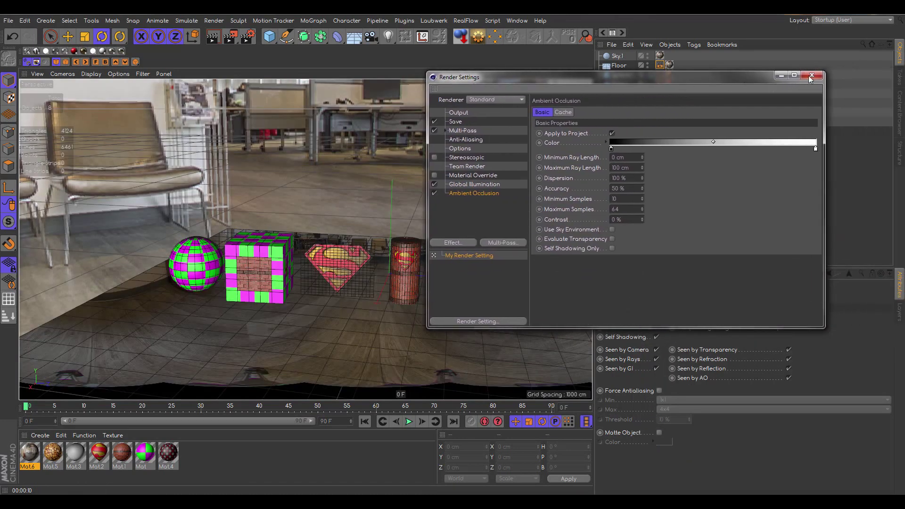
- Test-render the view with Ambient Occlusion disabled, then re-enable the effect and render again for comparison
{"action": "left_click", "coordinate": [436, 184]}
{"action": "left_click_drag", "start_coordinate": [547, 82], "coordinate": [745, 94]}
{"action": "left_click", "coordinate": [632, 197]}
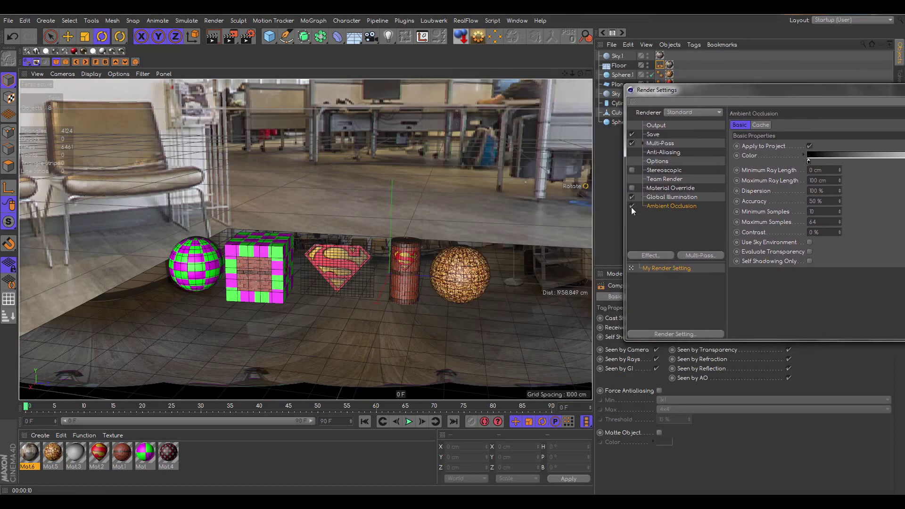
{"action": "left_click", "coordinate": [632, 207]}
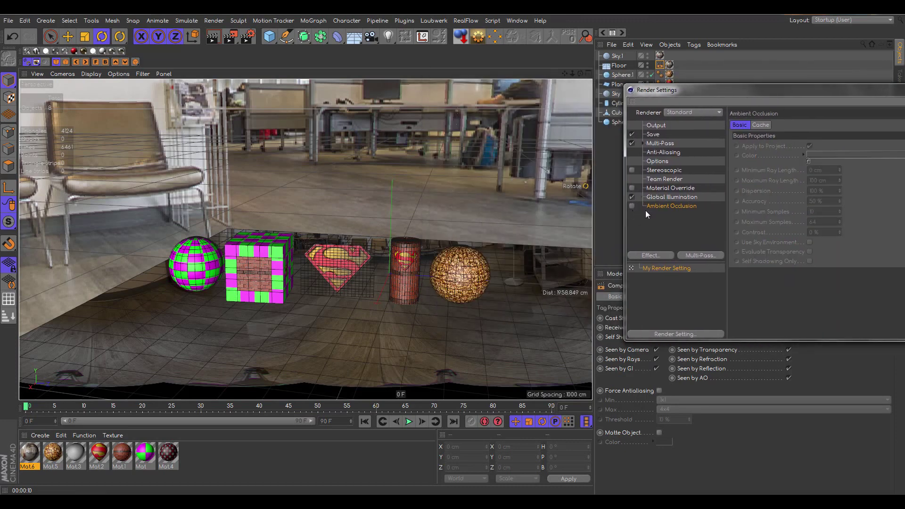
{"action": "left_click", "coordinate": [216, 36]}
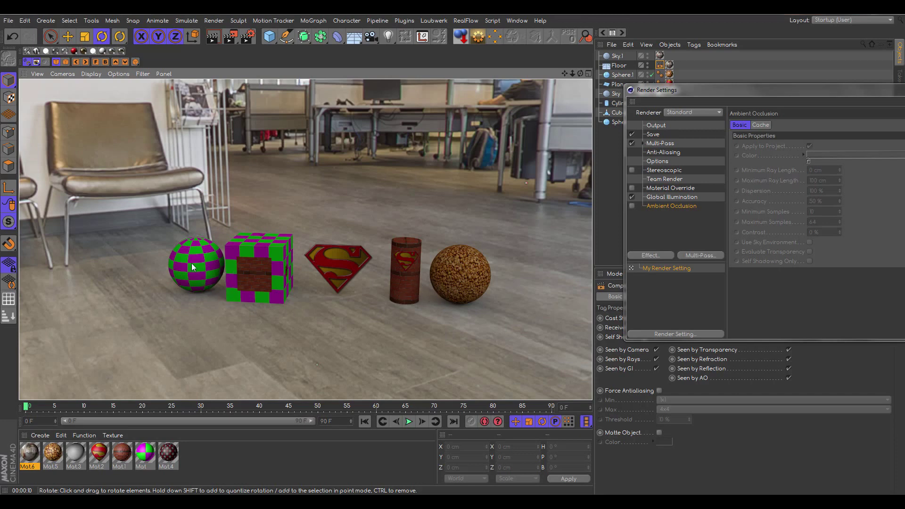
{"action": "left_click", "coordinate": [632, 206]}
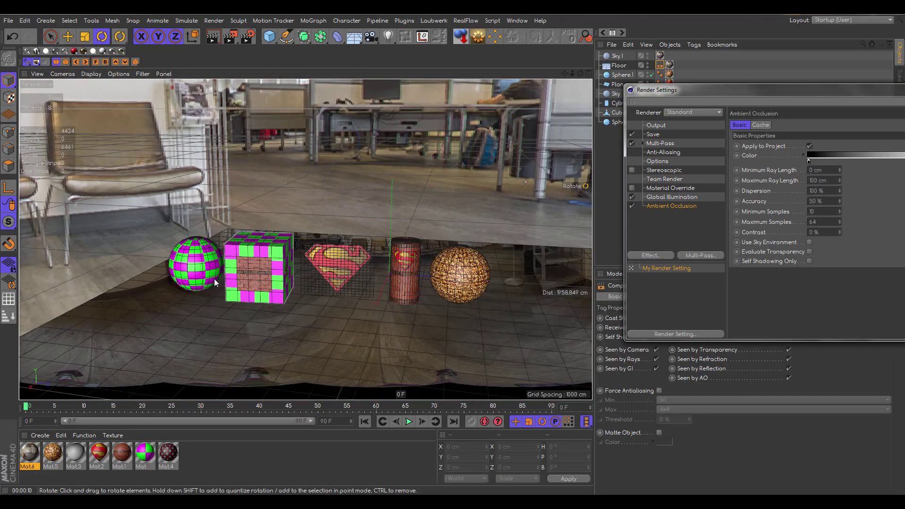
{"action": "left_click", "coordinate": [214, 37]}
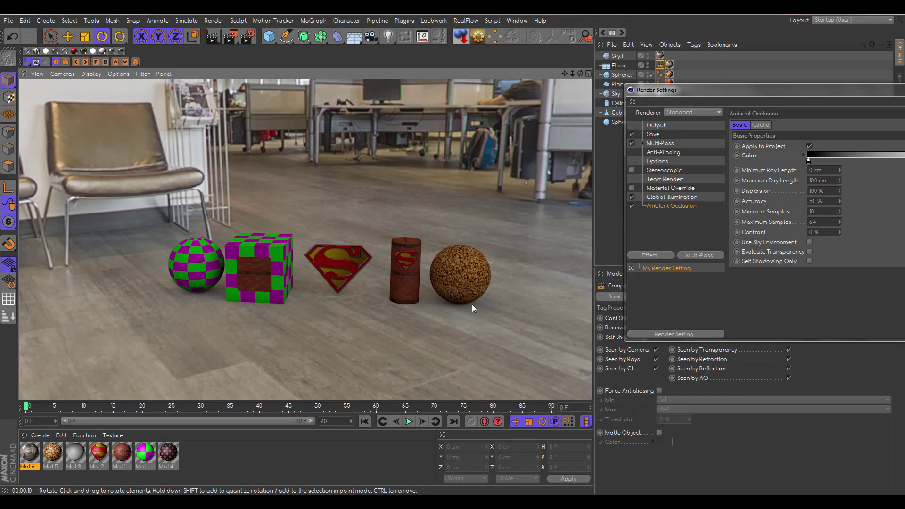
- Disable the Global Illumination and Ambient Occlusion effects in the render settings and close them
{"action": "left_click", "coordinate": [660, 55]}
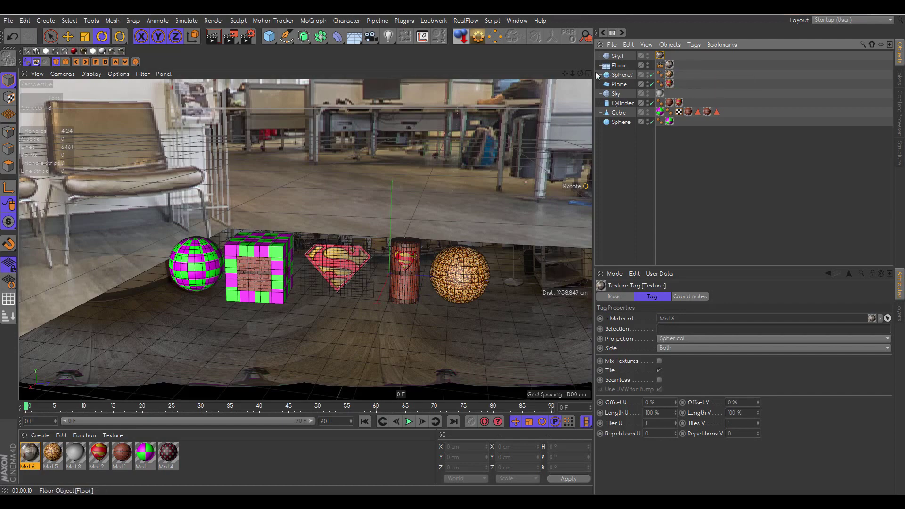
{"action": "left_click_drag", "start_coordinate": [565, 73], "coordinate": [549, 92]}
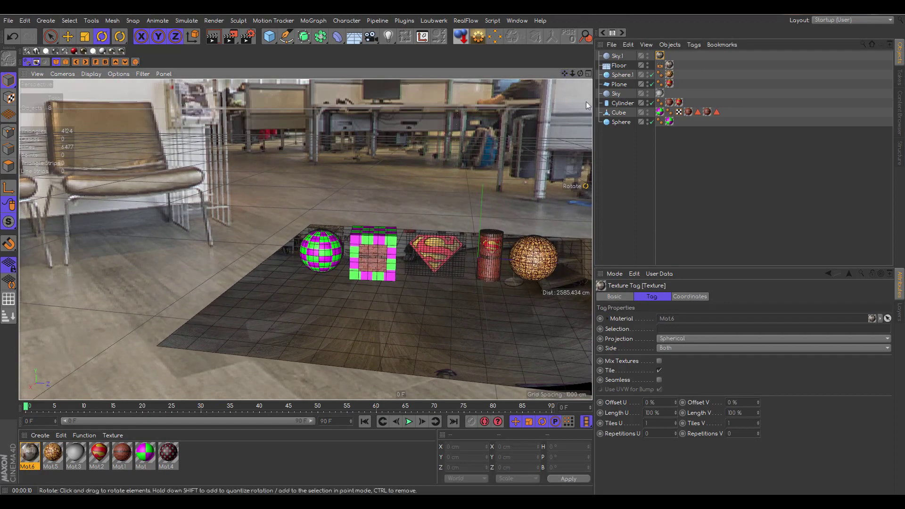
{"action": "left_click", "coordinate": [248, 38]}
{"action": "left_click", "coordinate": [486, 193]}
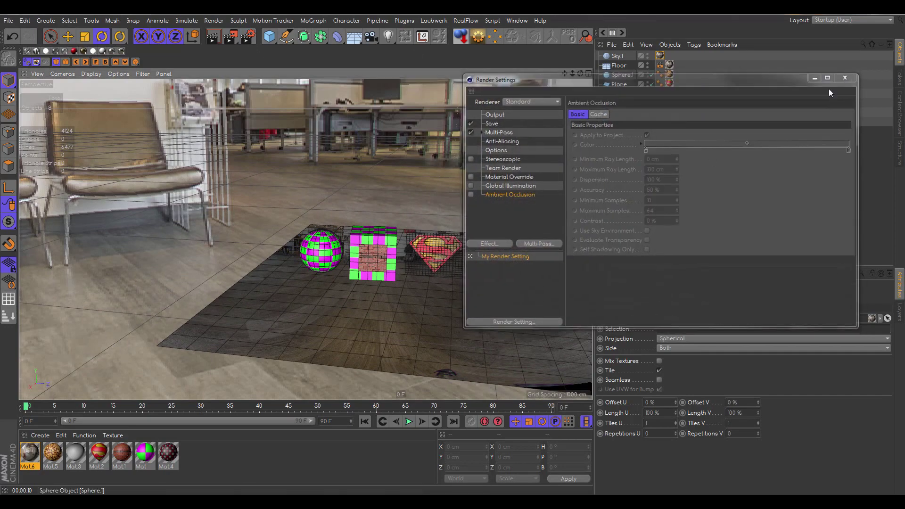
{"action": "left_click", "coordinate": [847, 77]}
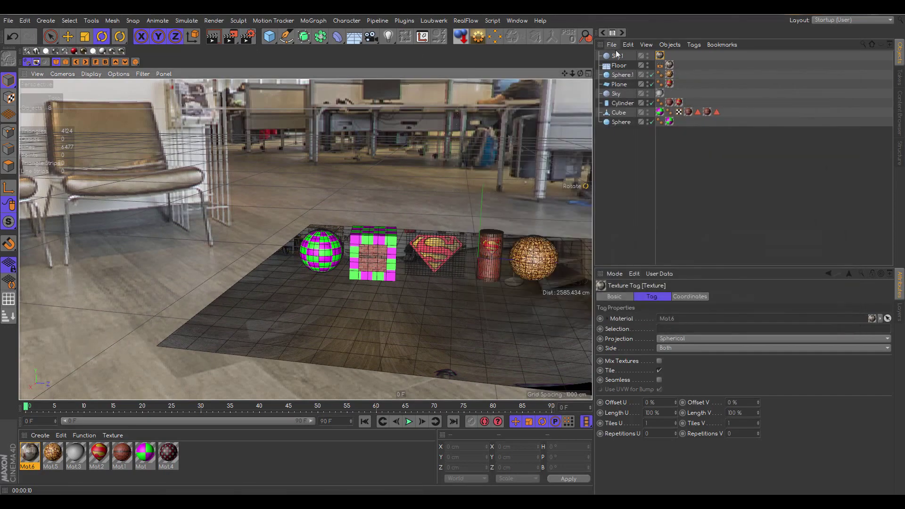
- Remove the panorama texture tag from Sky.1 and apply the Mat.3 material to both the Floor and Sky.1
{"action": "left_click", "coordinate": [660, 55]}
{"action": "key", "text": "Delete"}
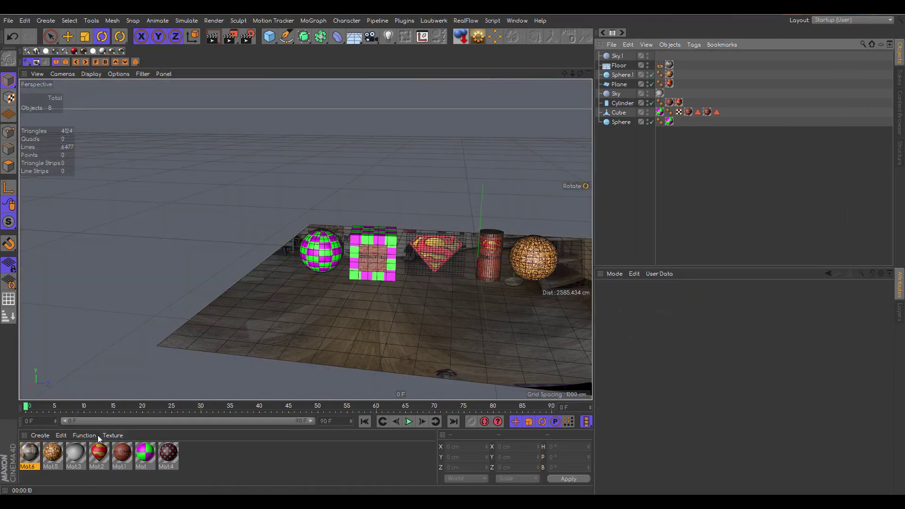
{"action": "left_click_drag", "start_coordinate": [75, 456], "coordinate": [670, 68]}
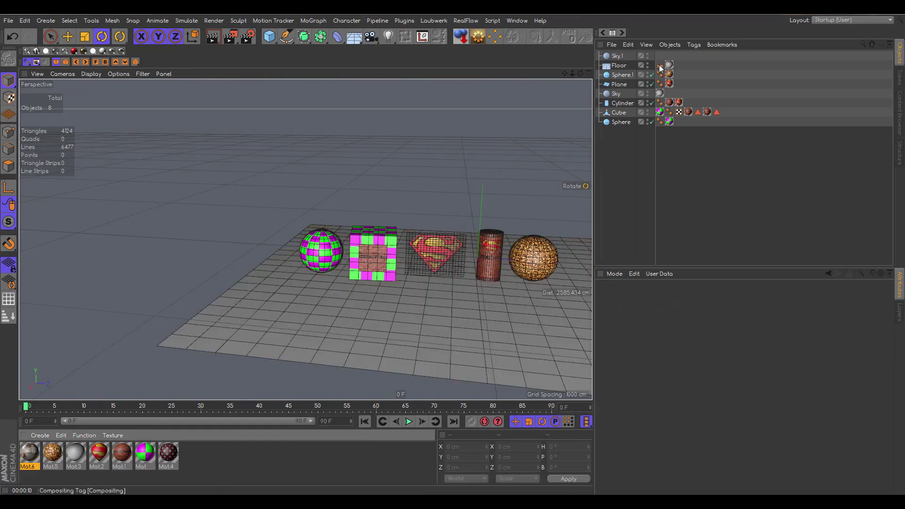
{"action": "left_click_drag", "start_coordinate": [77, 455], "coordinate": [625, 57]}
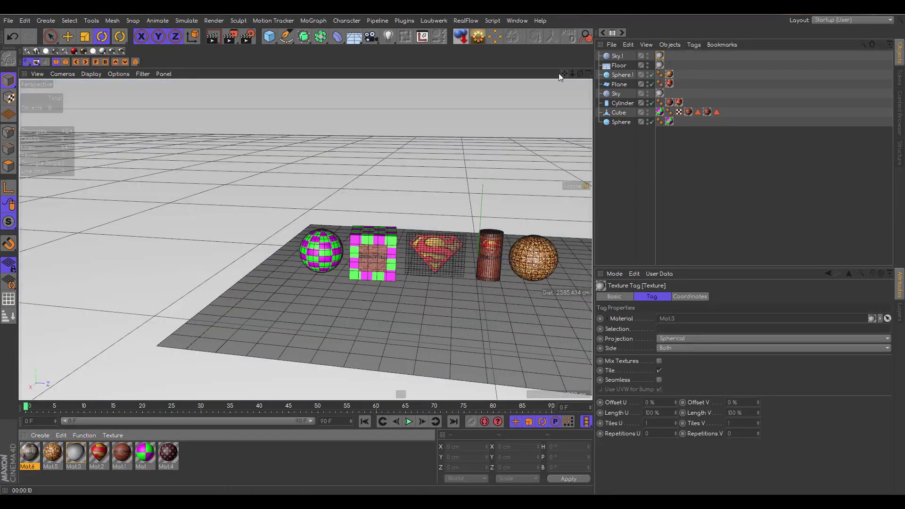
- Delete the Floor object from the scene
{"action": "left_click", "coordinate": [619, 65]}
{"action": "key", "text": "Delete"}
{"action": "left_click_drag", "start_coordinate": [565, 75], "coordinate": [510, 75]}
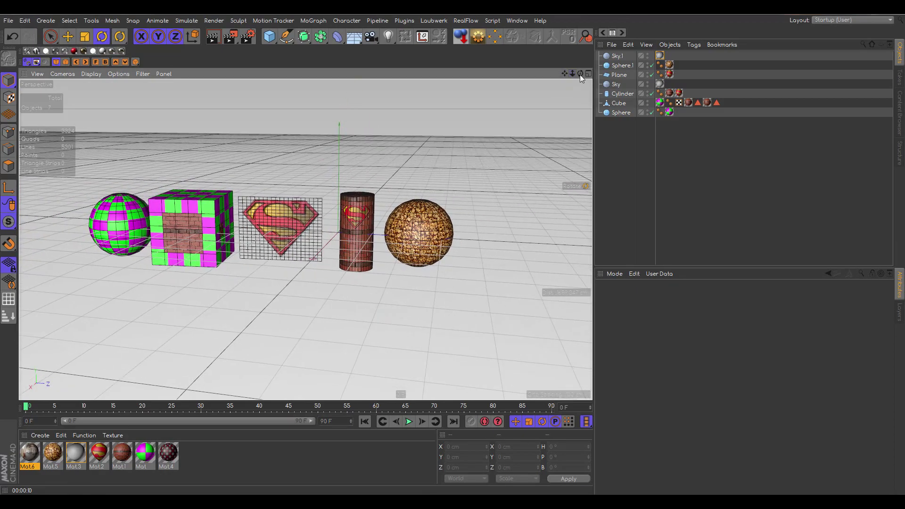
- Add a new Plane object and stand it upright by rotating its bank angle to 90°
{"action": "left_click_drag", "start_coordinate": [580, 74], "coordinate": [578, 95]}
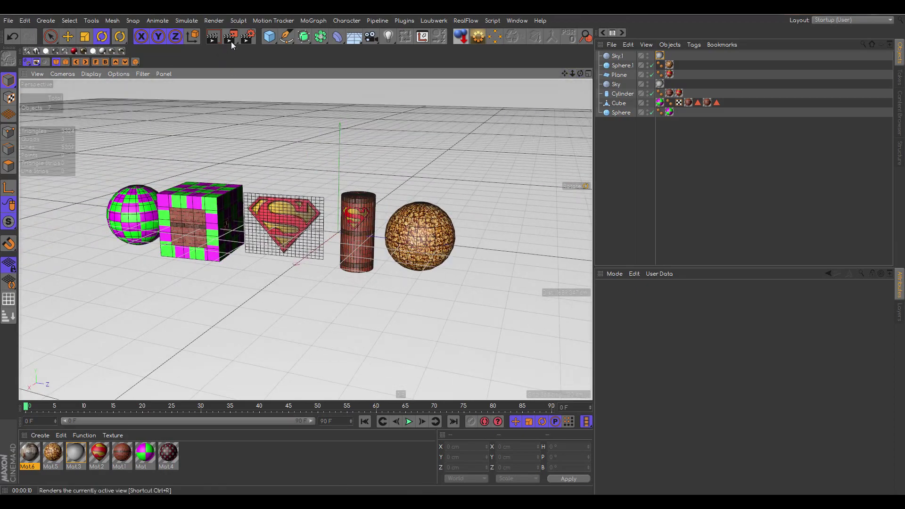
{"action": "left_click", "coordinate": [270, 37]}
{"action": "left_click", "coordinate": [352, 67]}
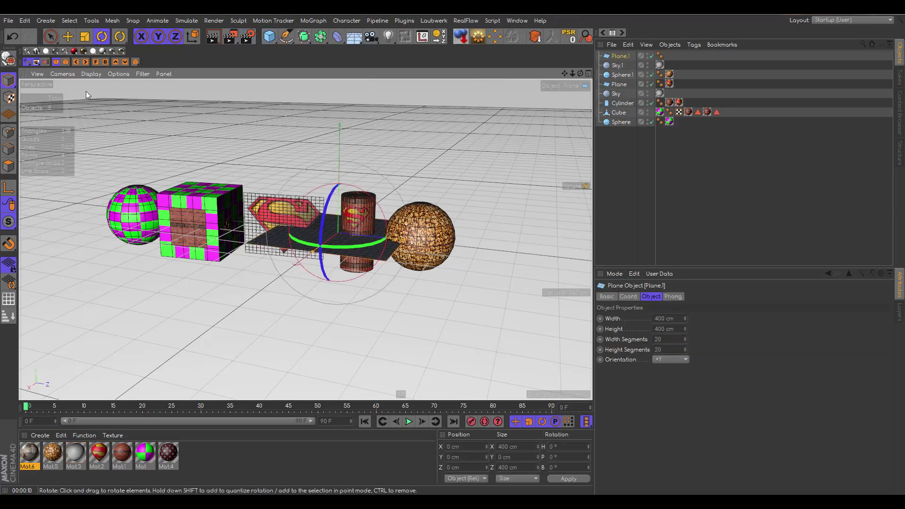
{"action": "left_click_drag", "start_coordinate": [325, 205], "coordinate": [317, 308]}
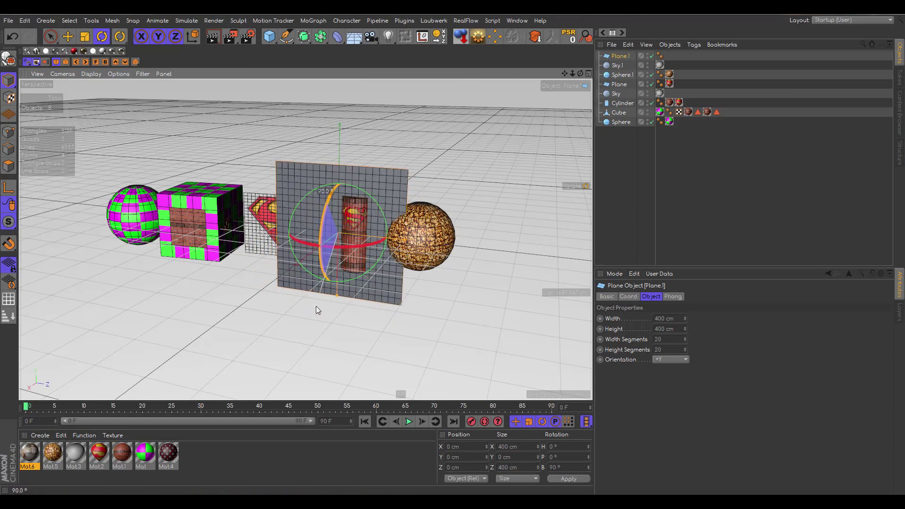
{"action": "left_click_drag", "start_coordinate": [580, 74], "coordinate": [510, 123]}
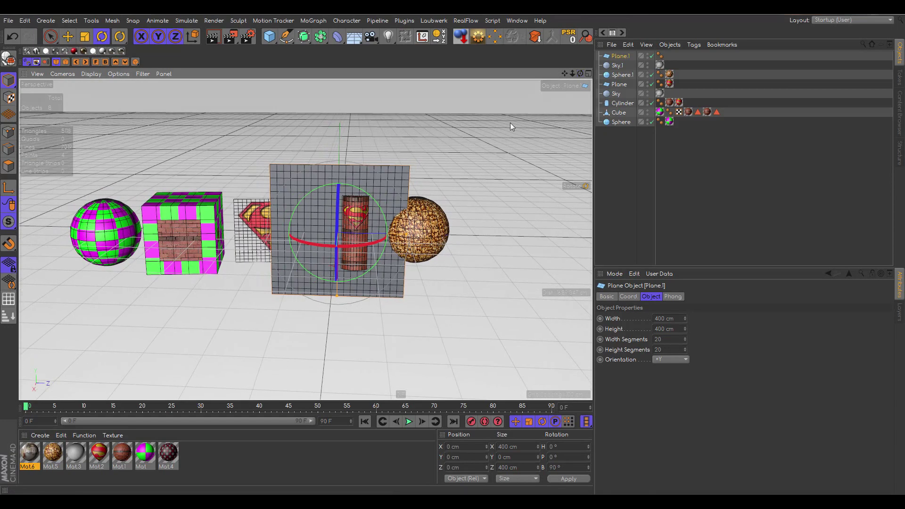
- Move the cube, Superman logo plane, wicker-textured sphere and cylinder aside to clear space around the new upright plane
{"action": "left_click", "coordinate": [202, 214]}
{"action": "key", "text": "e"}
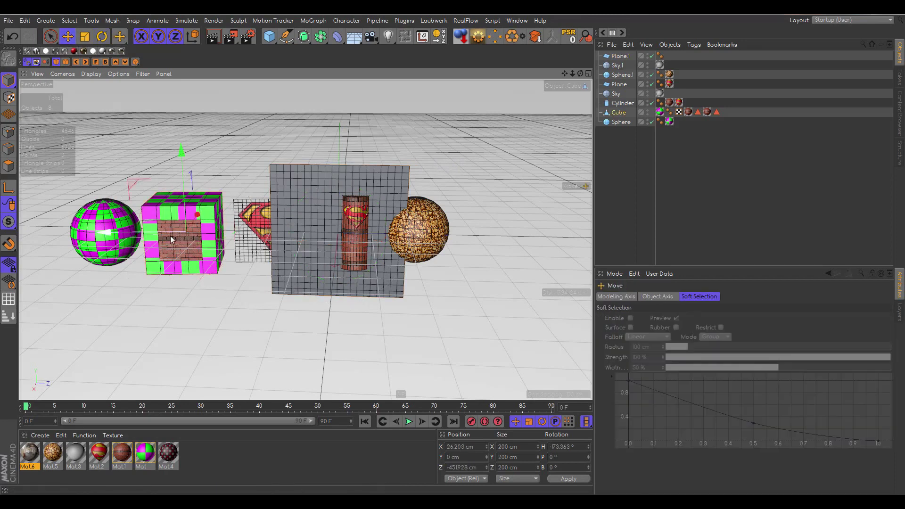
{"action": "left_click_drag", "start_coordinate": [197, 209], "coordinate": [217, 179]}
{"action": "left_click_drag", "start_coordinate": [147, 192], "coordinate": [86, 194]}
{"action": "left_click", "coordinate": [247, 236]}
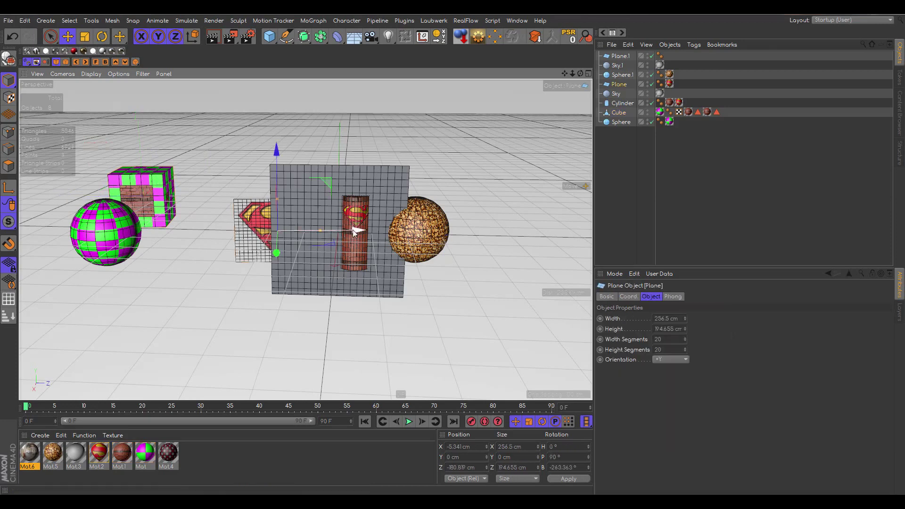
{"action": "left_click_drag", "start_coordinate": [247, 236], "coordinate": [183, 236]}
{"action": "left_click", "coordinate": [430, 233]}
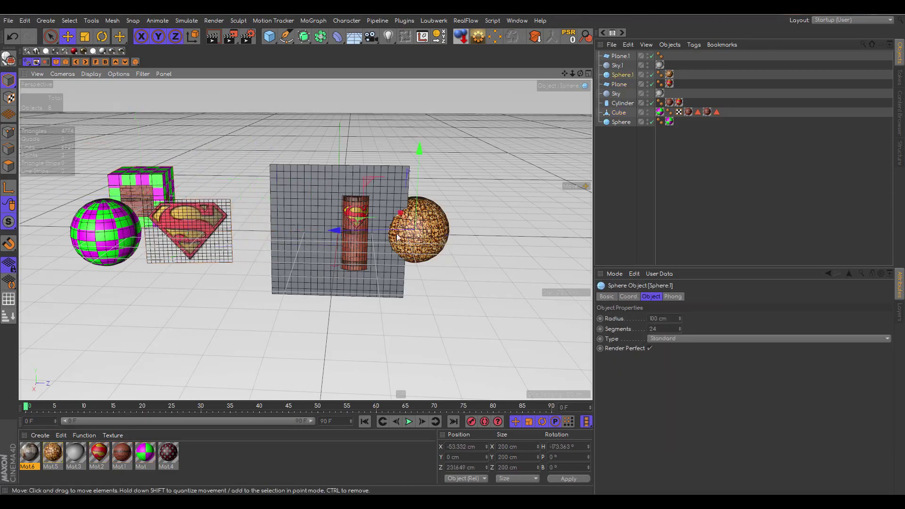
{"action": "left_click_drag", "start_coordinate": [337, 232], "coordinate": [440, 243]}
{"action": "left_click", "coordinate": [355, 237]}
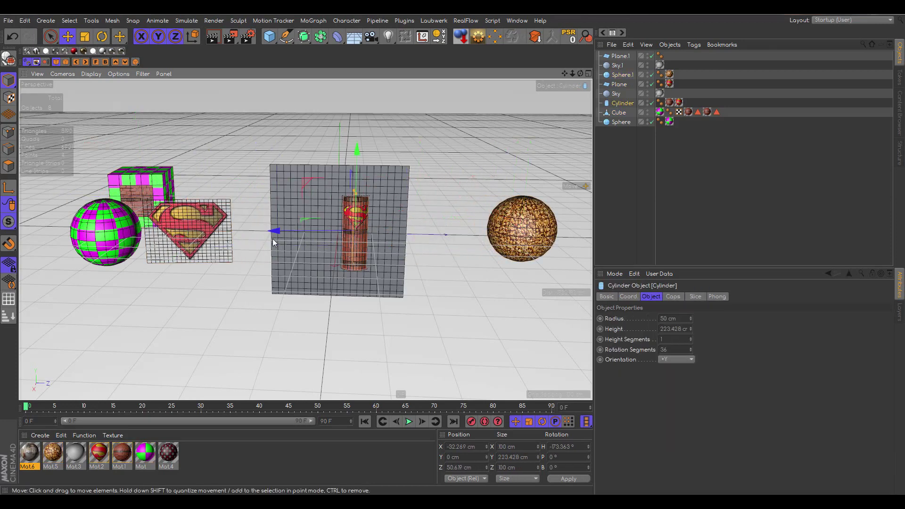
{"action": "left_click_drag", "start_coordinate": [355, 237], "coordinate": [439, 198]}
- Apply the green and magenta checker material Mat to the upright plane
{"action": "left_click_drag", "start_coordinate": [573, 74], "coordinate": [396, 94]}
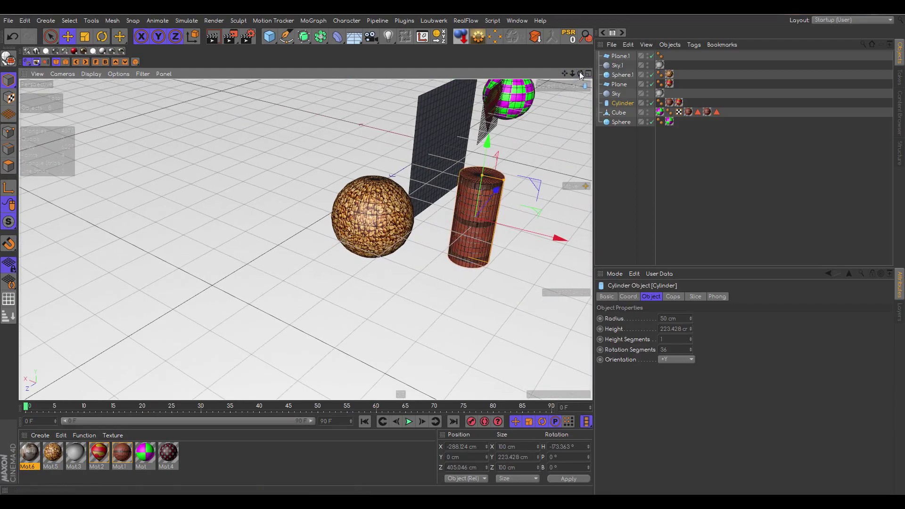
{"action": "left_click_drag", "start_coordinate": [579, 72], "coordinate": [235, 362]}
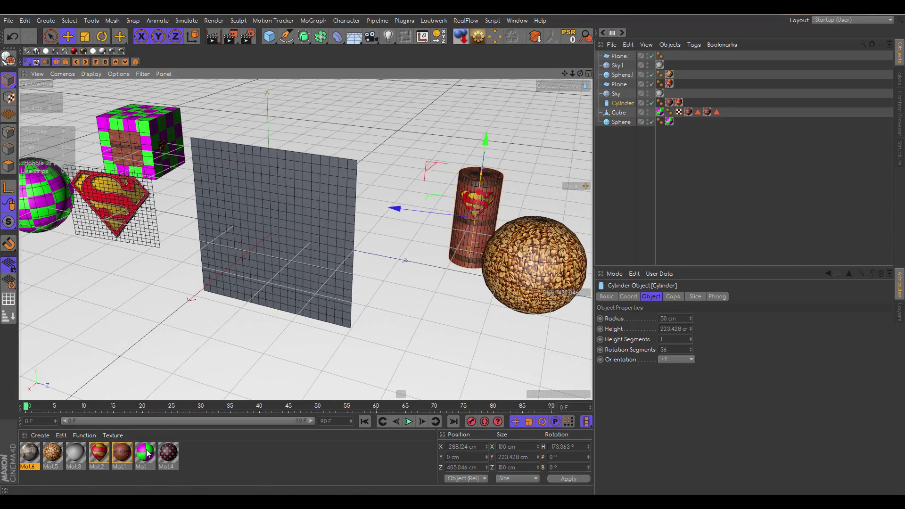
{"action": "left_click_drag", "start_coordinate": [147, 451], "coordinate": [330, 273]}
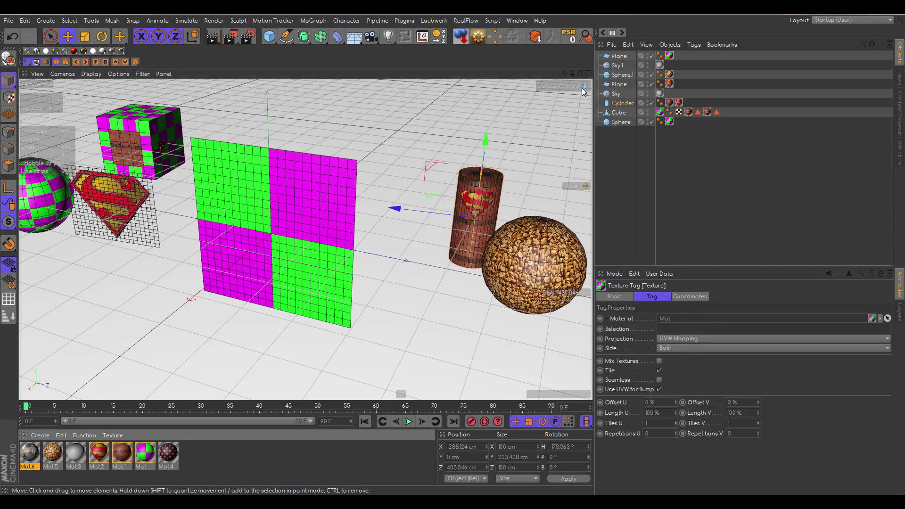
- Examine how the checker material appears on the front and back faces of the upright plane
{"action": "left_click_drag", "start_coordinate": [579, 74], "coordinate": [471, 78]}
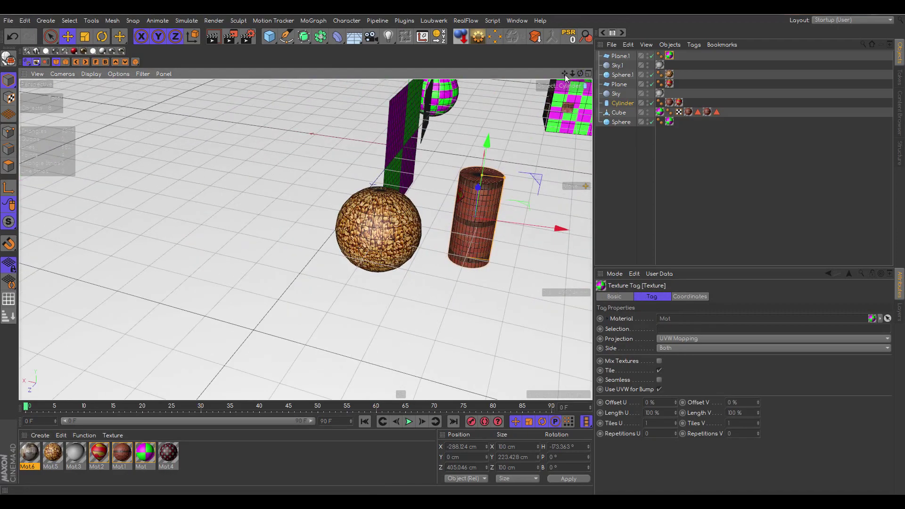
{"action": "mouse_move", "coordinate": [565, 74]}
{"action": "left_mouse_down"}
{"action": "mouse_move", "coordinate": [502, 156]}
{"action": "mouse_move", "coordinate": [665, 74]}
{"action": "mouse_move", "coordinate": [524, 75]}
{"action": "mouse_move", "coordinate": [571, 75]}
{"action": "left_mouse_up"}
{"action": "left_click_drag", "start_coordinate": [306, 239], "coordinate": [350, 218], "text": "alt"}
{"action": "mouse_move", "coordinate": [580, 73]}
{"action": "left_mouse_down"}
{"action": "mouse_move", "coordinate": [624, 85]}
{"action": "mouse_move", "coordinate": [622, 71]}
{"action": "mouse_move", "coordinate": [586, 57]}
{"action": "left_mouse_up"}
{"action": "left_click_drag", "start_coordinate": [279, 236], "coordinate": [278, 262], "text": "alt"}
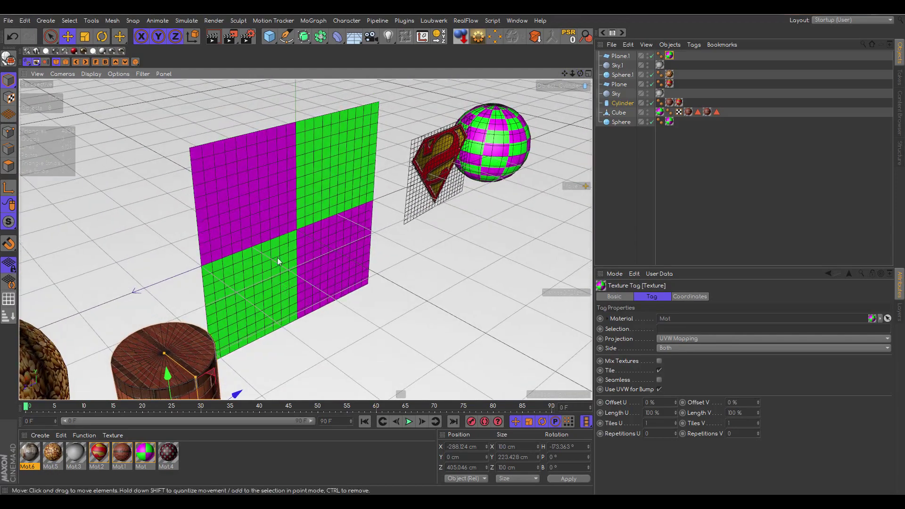
{"action": "left_click_drag", "start_coordinate": [580, 73], "coordinate": [596, 78]}
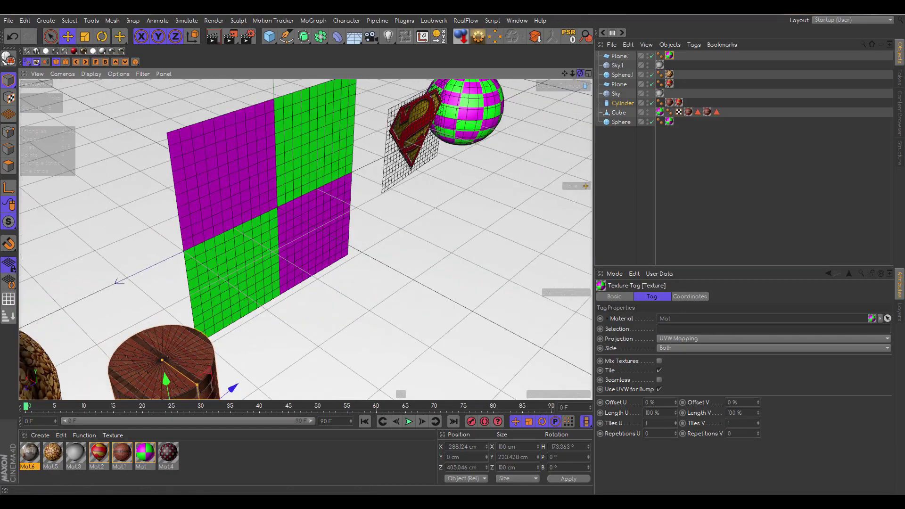
{"action": "left_click", "coordinate": [626, 58]}
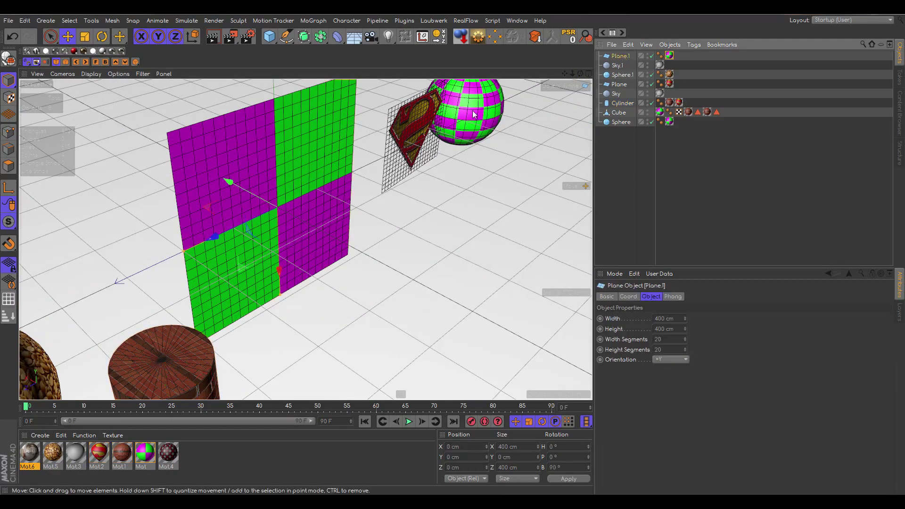
{"action": "left_click_drag", "start_coordinate": [277, 207], "coordinate": [335, 213], "text": "alt"}
{"action": "left_click_drag", "start_coordinate": [581, 73], "coordinate": [476, 52]}
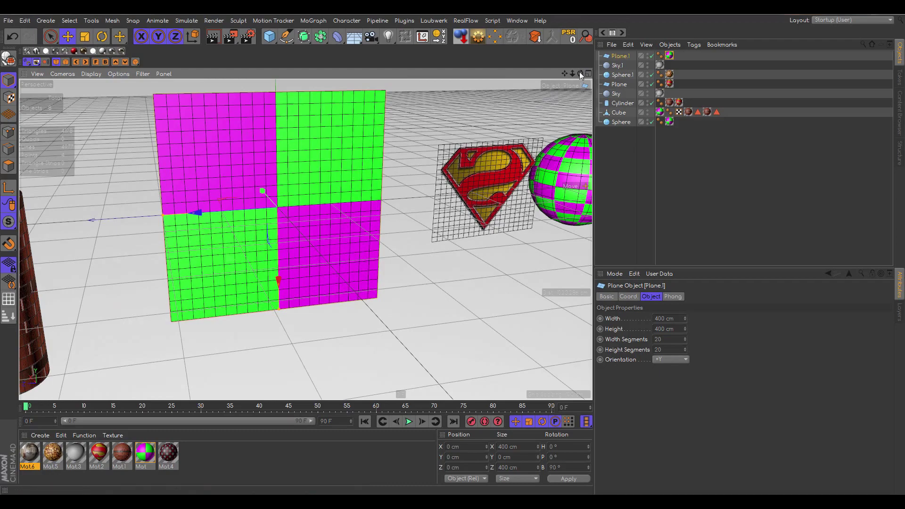
{"action": "mouse_move", "coordinate": [581, 74]}
{"action": "left_mouse_down"}
{"action": "mouse_move", "coordinate": [556, 71]}
{"action": "mouse_move", "coordinate": [618, 92]}
{"action": "mouse_move", "coordinate": [565, 70]}
{"action": "mouse_move", "coordinate": [500, 61]}
{"action": "mouse_move", "coordinate": [512, 63]}
{"action": "mouse_move", "coordinate": [569, 74]}
{"action": "mouse_move", "coordinate": [467, 77]}
{"action": "mouse_move", "coordinate": [627, 74]}
{"action": "mouse_move", "coordinate": [564, 88]}
{"action": "mouse_move", "coordinate": [564, 101]}
{"action": "mouse_move", "coordinate": [551, 74]}
{"action": "mouse_move", "coordinate": [500, 76]}
{"action": "mouse_move", "coordinate": [564, 73]}
{"action": "left_mouse_up"}
{"action": "left_click", "coordinate": [387, 225]}
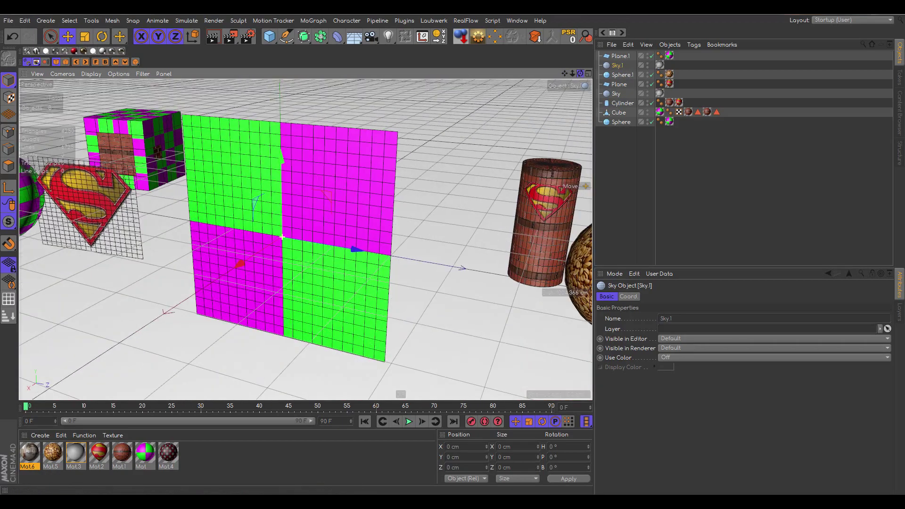
- Set the Side option of the upright plane's texture tag to Front
{"action": "left_click", "coordinate": [622, 56]}
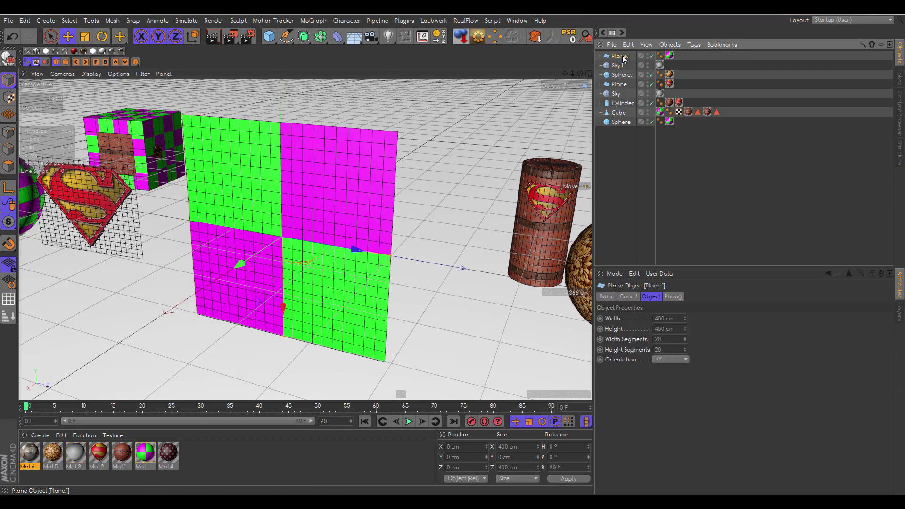
{"action": "left_click", "coordinate": [670, 56]}
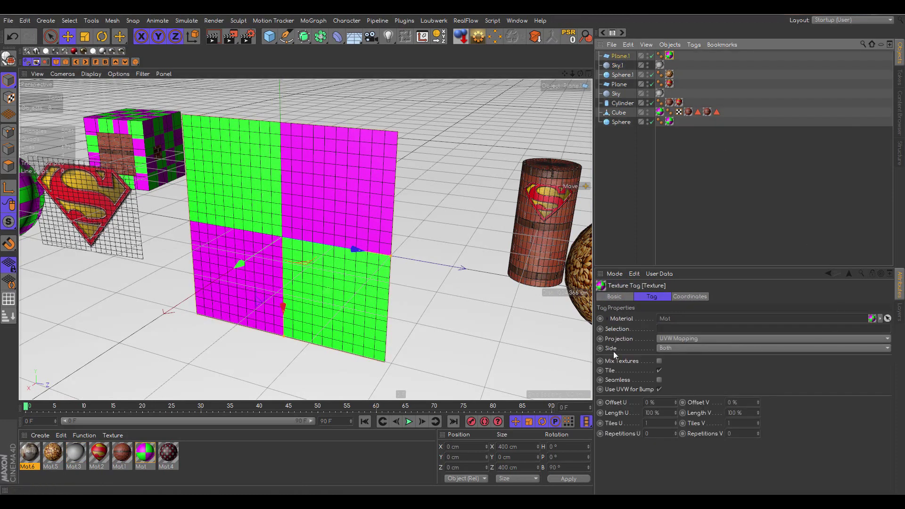
{"action": "left_click", "coordinate": [674, 349]}
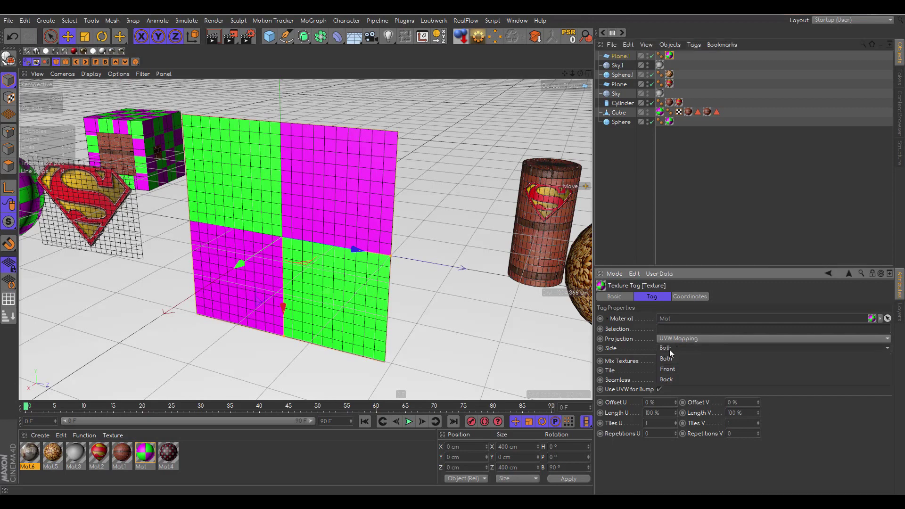
{"action": "left_click", "coordinate": [632, 487]}
{"action": "left_click", "coordinate": [672, 348]}
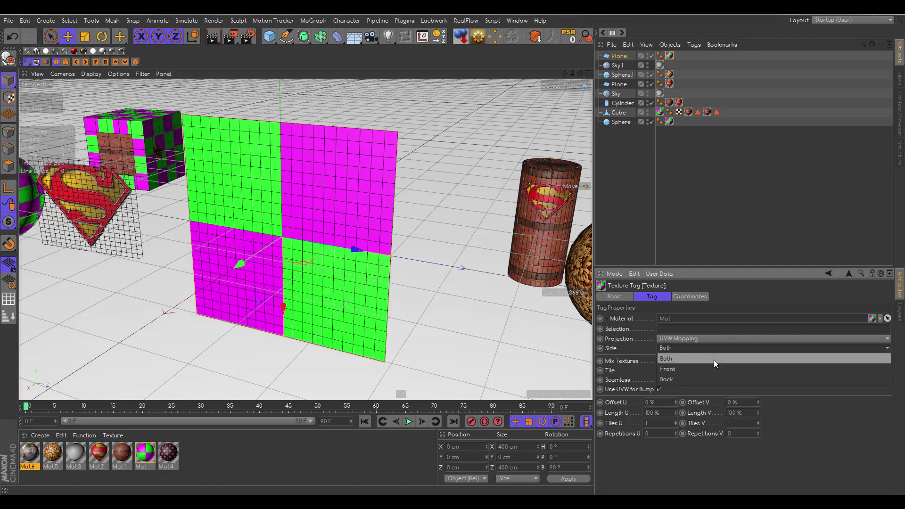
{"action": "left_click", "coordinate": [680, 369]}
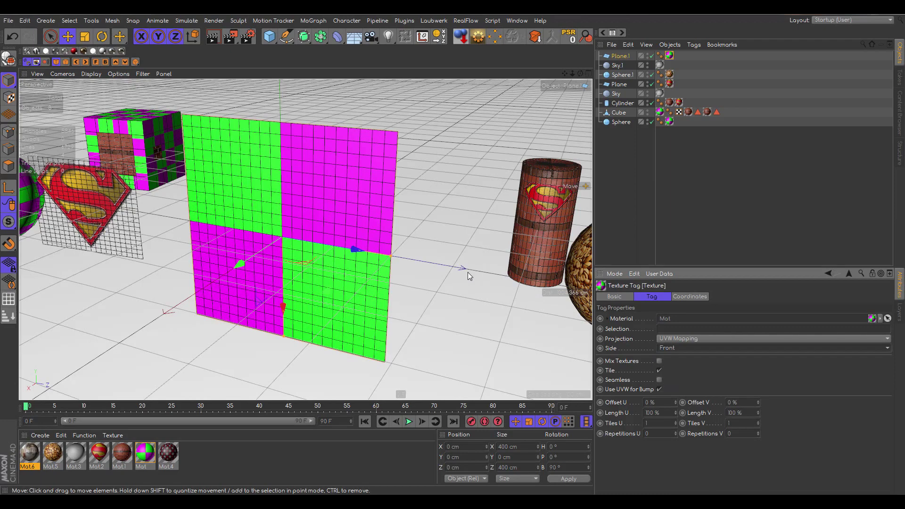
- Inspect both faces of the upright plane and set the Side option of its checker texture tag to Back
{"action": "left_click_drag", "start_coordinate": [581, 74], "coordinate": [533, 75]}
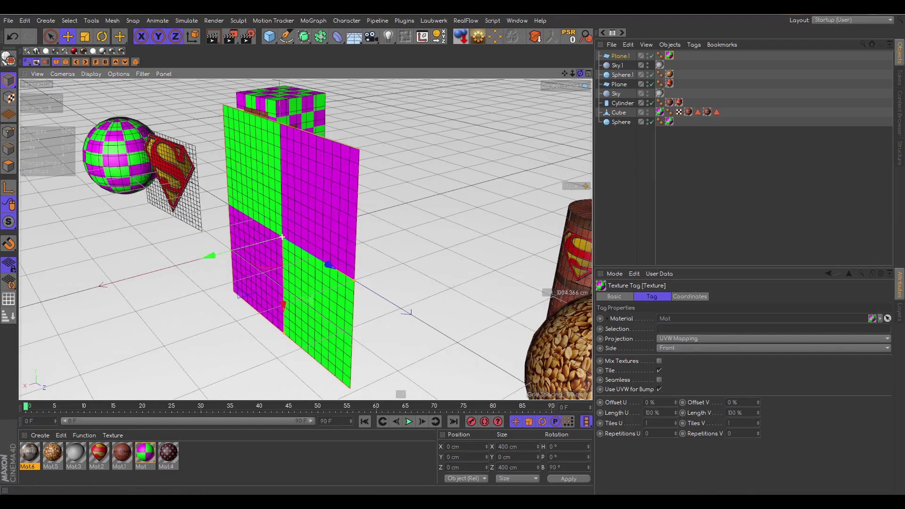
{"action": "left_click_drag", "start_coordinate": [386, 218], "coordinate": [293, 217], "text": "alt"}
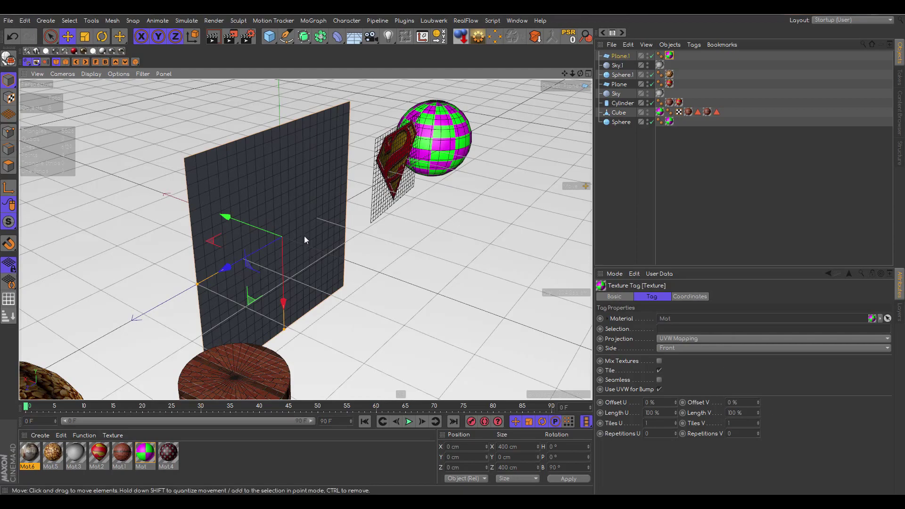
{"action": "left_click_drag", "start_coordinate": [580, 74], "coordinate": [556, 69]}
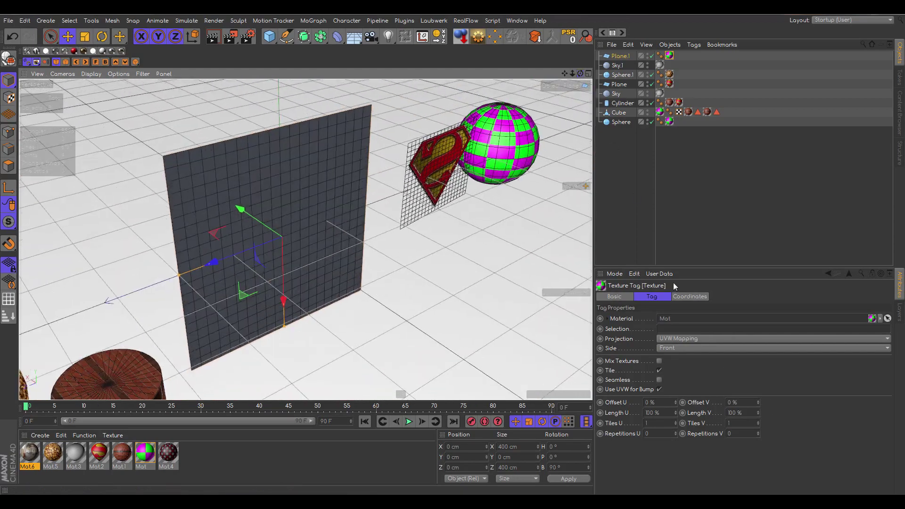
{"action": "left_click", "coordinate": [677, 349]}
{"action": "left_click", "coordinate": [674, 380]}
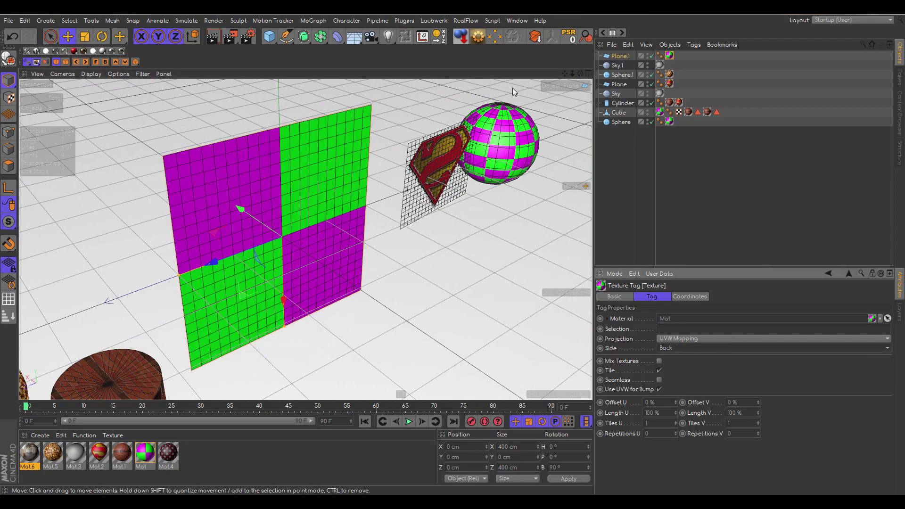
- Apply the brick material Mat.1 to the upright plane in addition to the checker material and check both faces
{"action": "left_click_drag", "start_coordinate": [580, 73], "coordinate": [702, 74]}
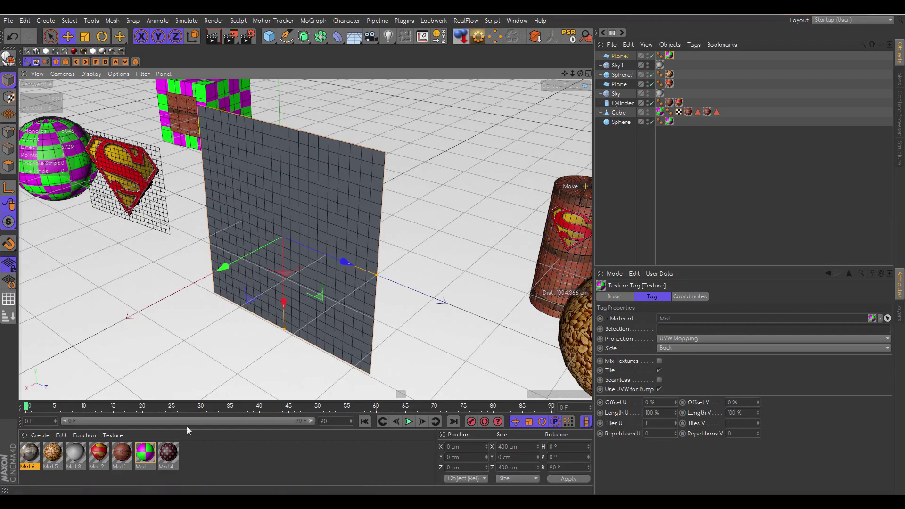
{"action": "left_click_drag", "start_coordinate": [124, 453], "coordinate": [336, 229]}
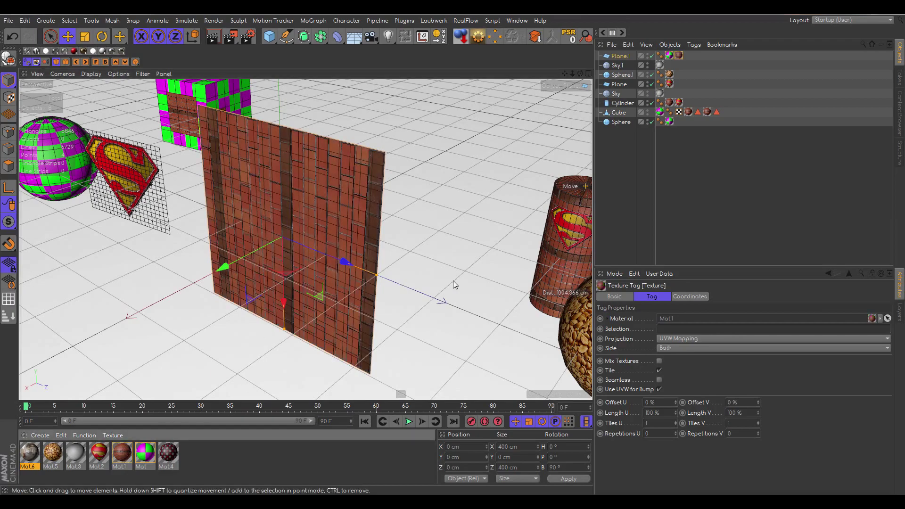
{"action": "left_click_drag", "start_coordinate": [581, 74], "coordinate": [483, 74]}
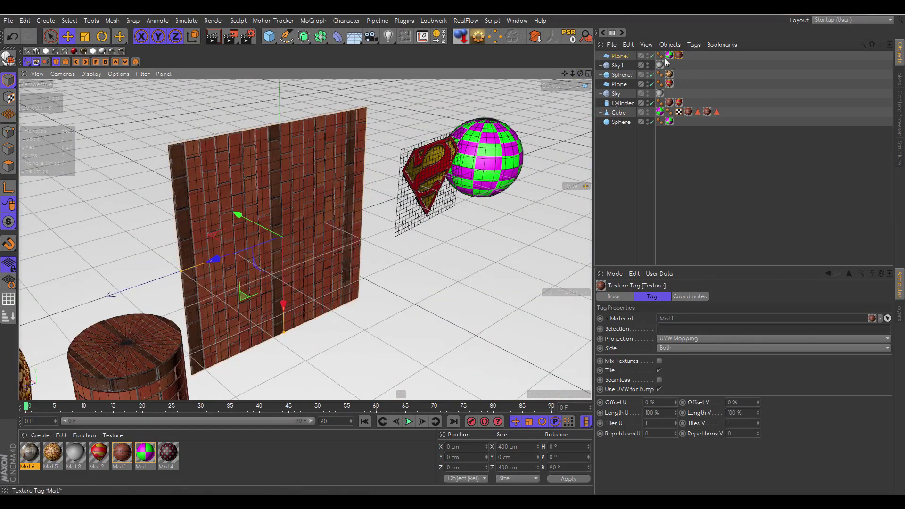
- Set the Side option of the plane's brick texture tag to Front and compare the plane's two faces
{"action": "left_click", "coordinate": [669, 347]}
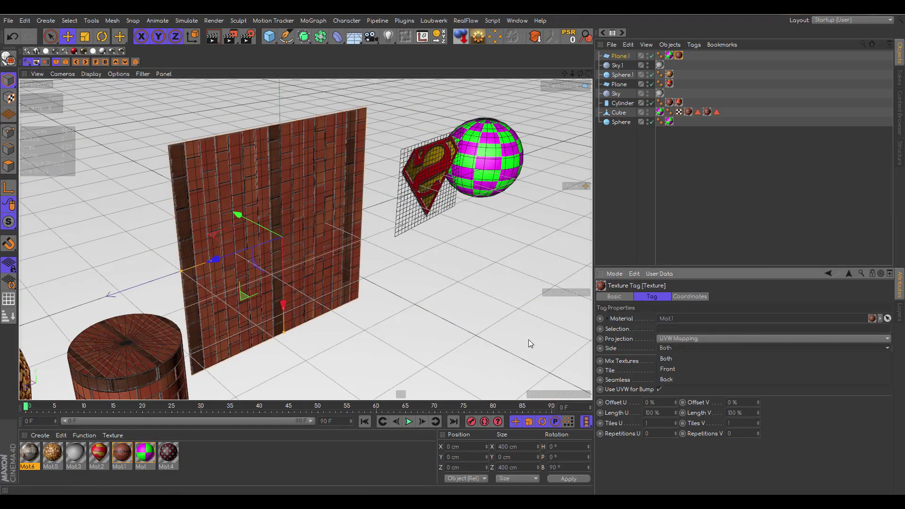
{"action": "left_click", "coordinate": [668, 369]}
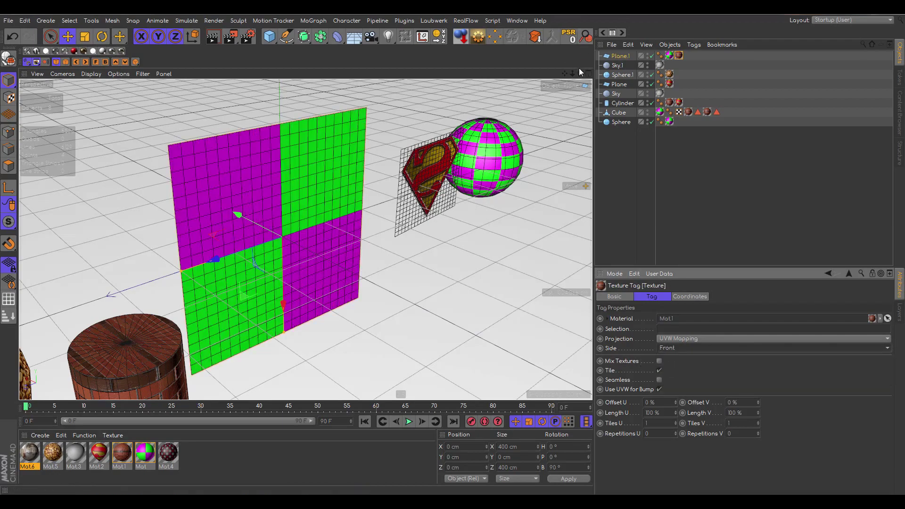
{"action": "left_click_drag", "start_coordinate": [580, 73], "coordinate": [689, 73]}
{"action": "left_click_drag", "start_coordinate": [282, 237], "coordinate": [347, 223], "text": "alt"}
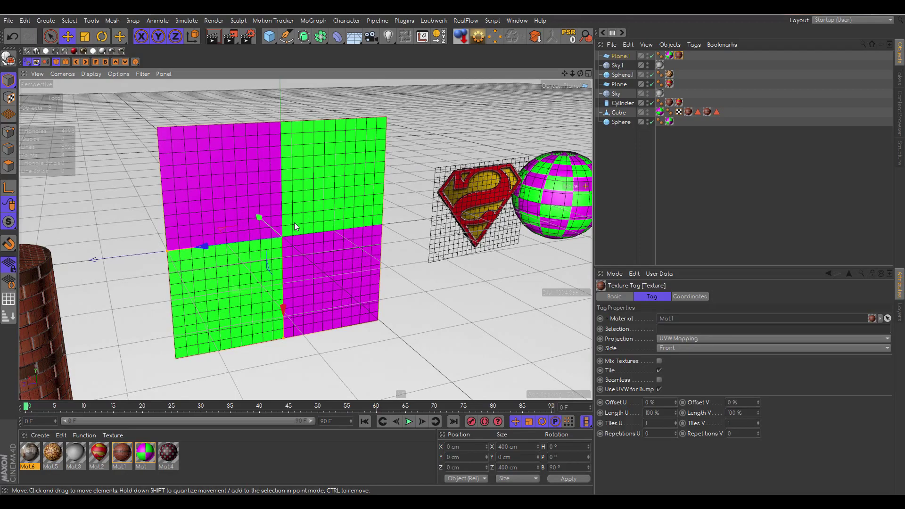
{"action": "left_click_drag", "start_coordinate": [581, 73], "coordinate": [731, 78]}
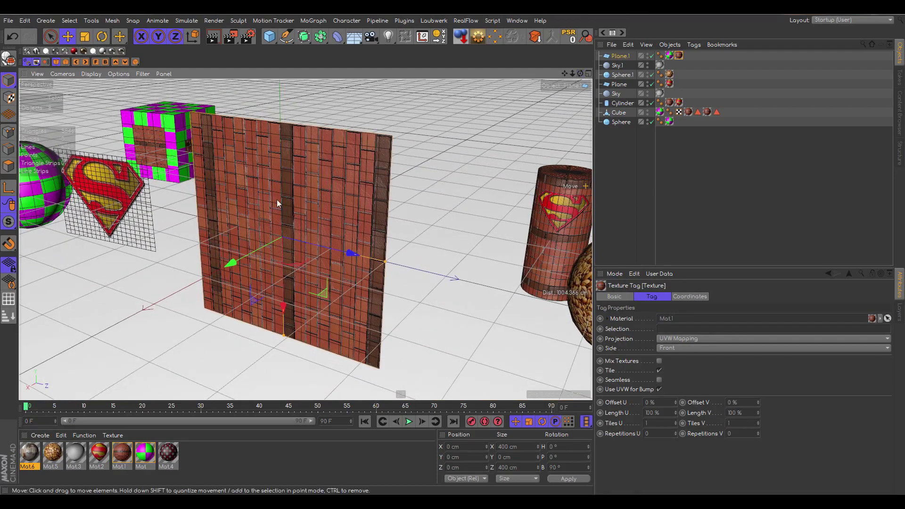
{"action": "left_click_drag", "start_coordinate": [580, 73], "coordinate": [573, 158]}
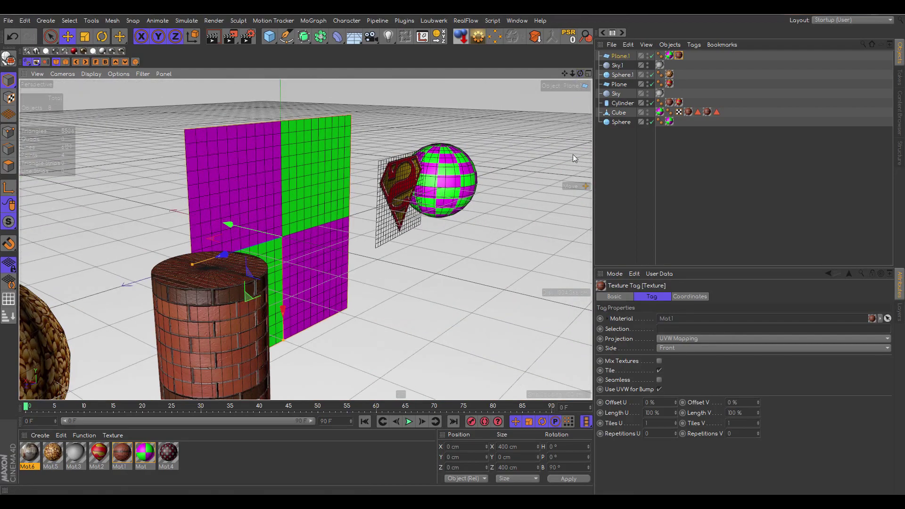
- Set the Side option of the upright plane's brick texture tag to Back
{"action": "left_click_drag", "start_coordinate": [667, 346], "coordinate": [738, 391]}
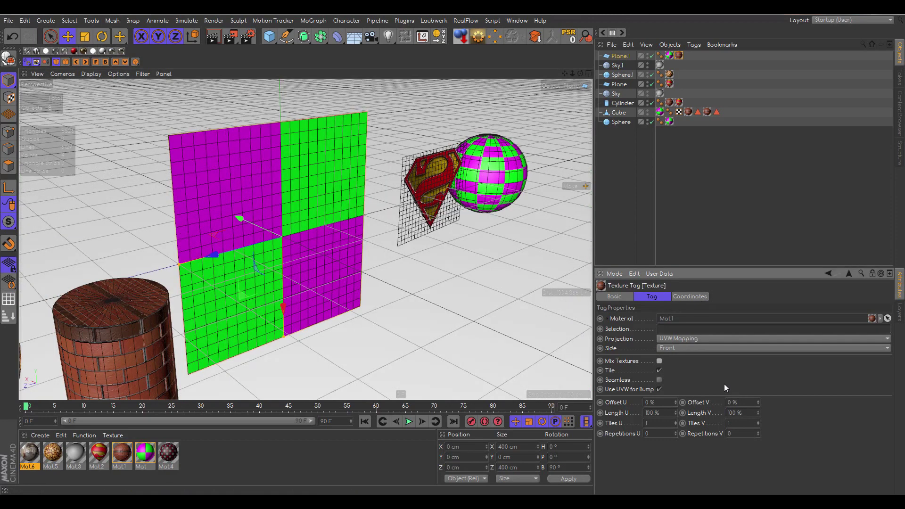
{"action": "left_click", "coordinate": [677, 349]}
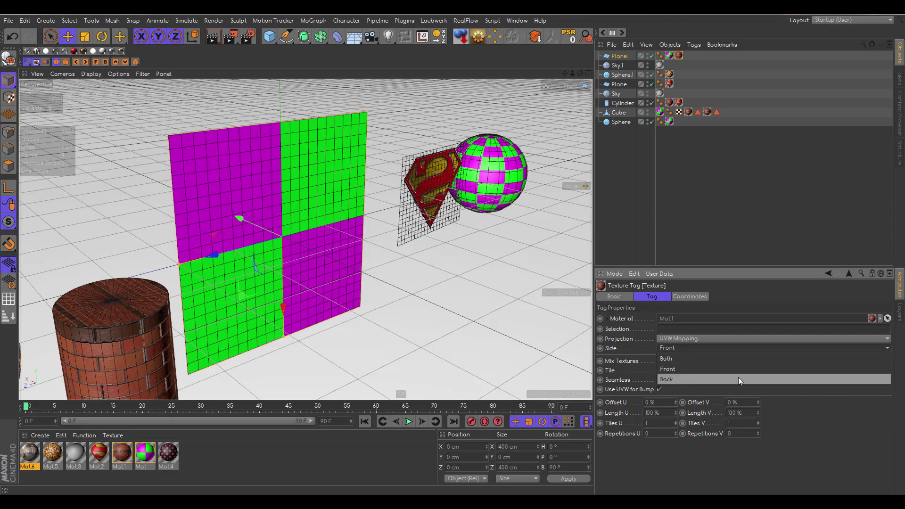
{"action": "left_click", "coordinate": [797, 436]}
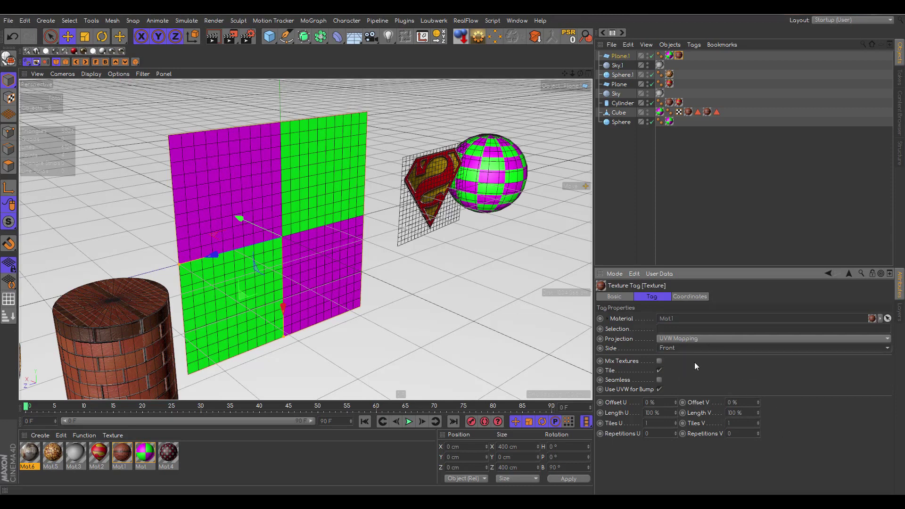
{"action": "left_click", "coordinate": [672, 349]}
{"action": "left_click", "coordinate": [677, 381]}
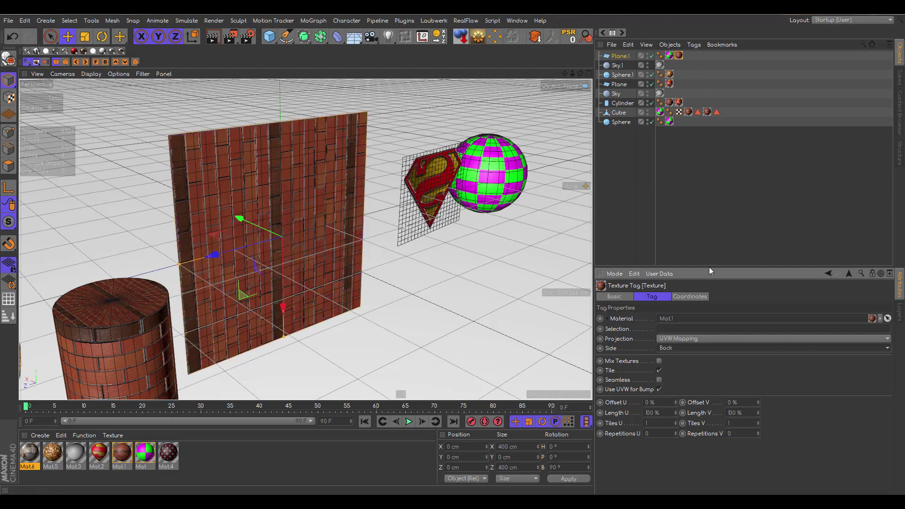
- Set the Side option of the upright plane's checker texture tag to Front and inspect both faces
{"action": "left_click", "coordinate": [669, 55]}
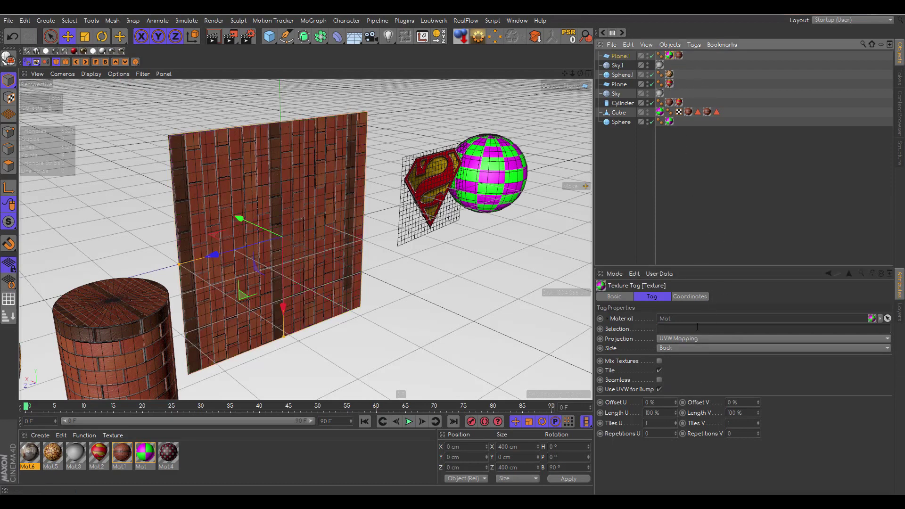
{"action": "left_click", "coordinate": [684, 347]}
{"action": "left_click", "coordinate": [682, 367]}
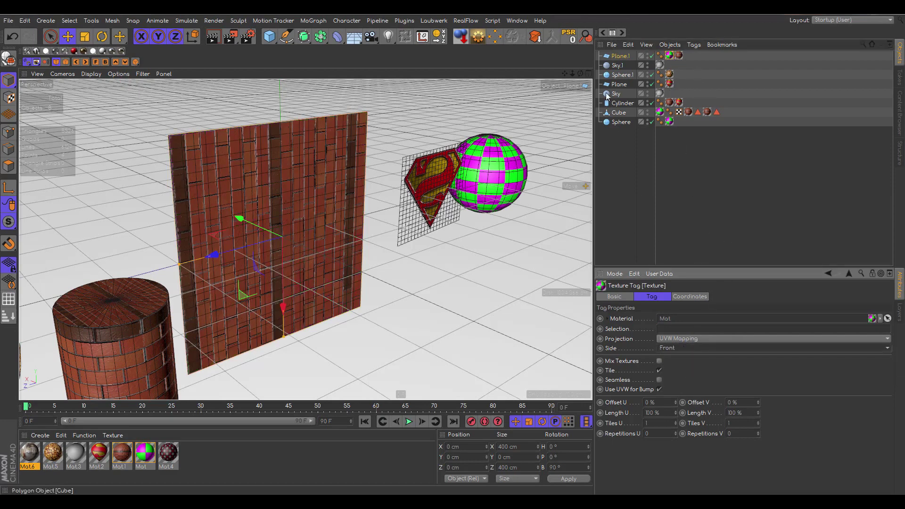
{"action": "mouse_move", "coordinate": [581, 74]}
{"action": "left_mouse_down"}
{"action": "mouse_move", "coordinate": [564, 70]}
{"action": "mouse_move", "coordinate": [697, 52]}
{"action": "mouse_move", "coordinate": [610, 61]}
{"action": "mouse_move", "coordinate": [581, 74]}
{"action": "left_mouse_up"}
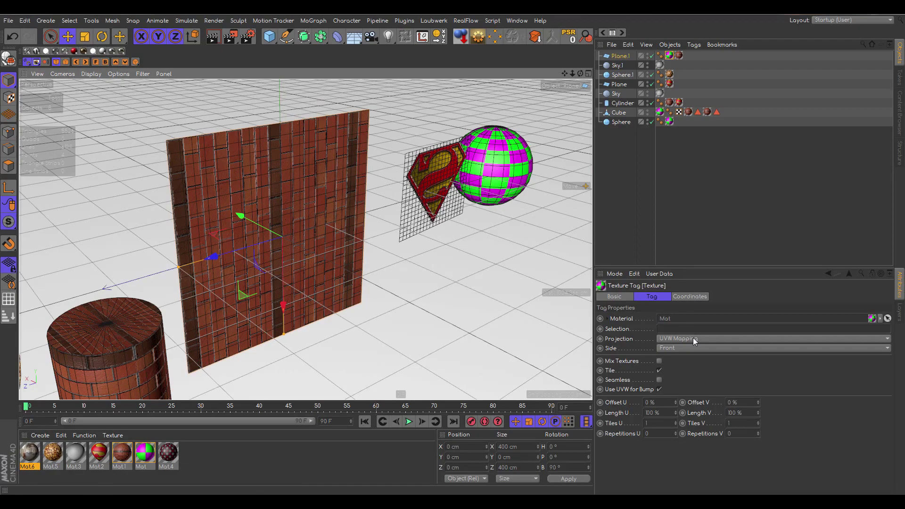
- Render the view from each side of the upright plane to compare its brick and checker faces
{"action": "left_click", "coordinate": [211, 37]}
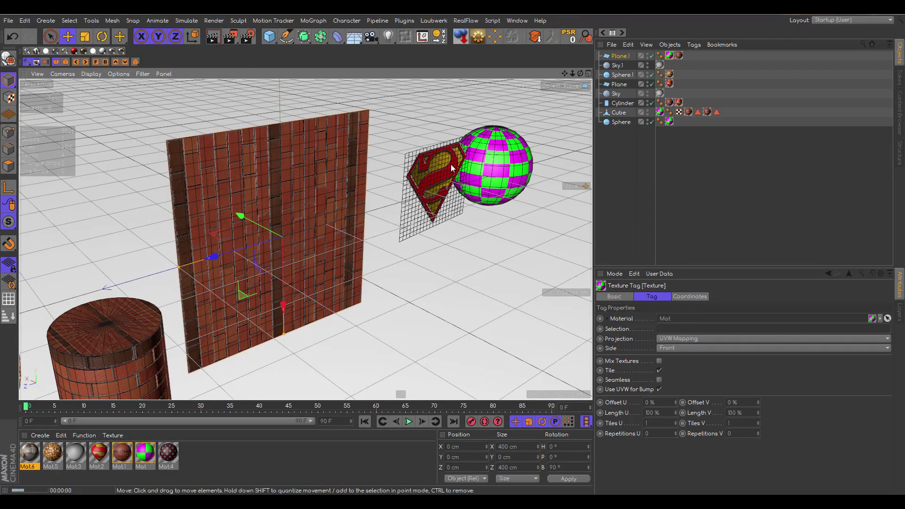
{"action": "left_click_drag", "start_coordinate": [581, 73], "coordinate": [242, 54]}
{"action": "left_click", "coordinate": [212, 37]}
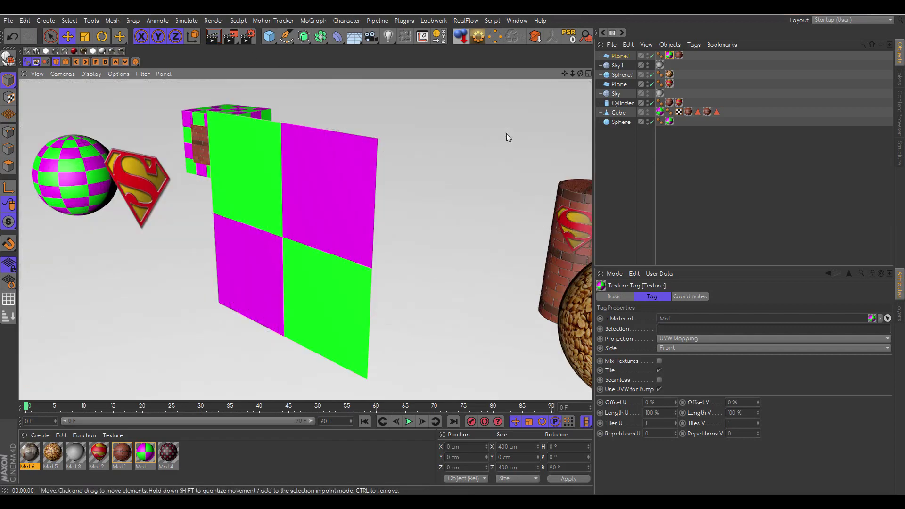
- Face the checker side of the upright plane and turn off Tile for its checker texture tag
{"action": "left_click_drag", "start_coordinate": [573, 73], "coordinate": [577, 77]}
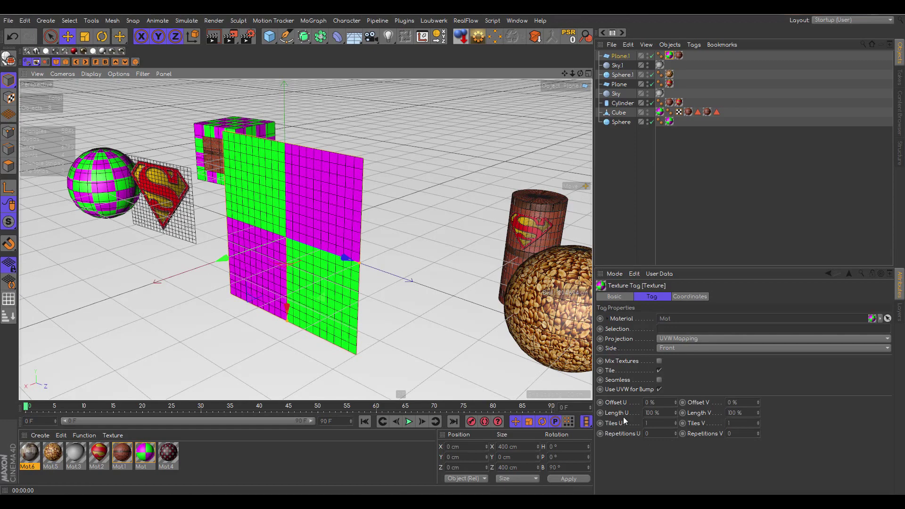
{"action": "left_click_drag", "start_coordinate": [573, 73], "coordinate": [609, 61]}
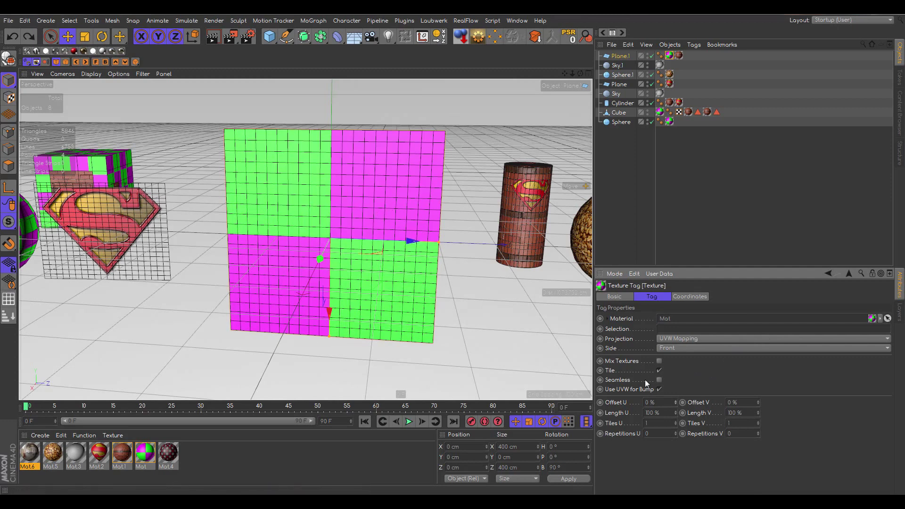
{"action": "left_click", "coordinate": [659, 371]}
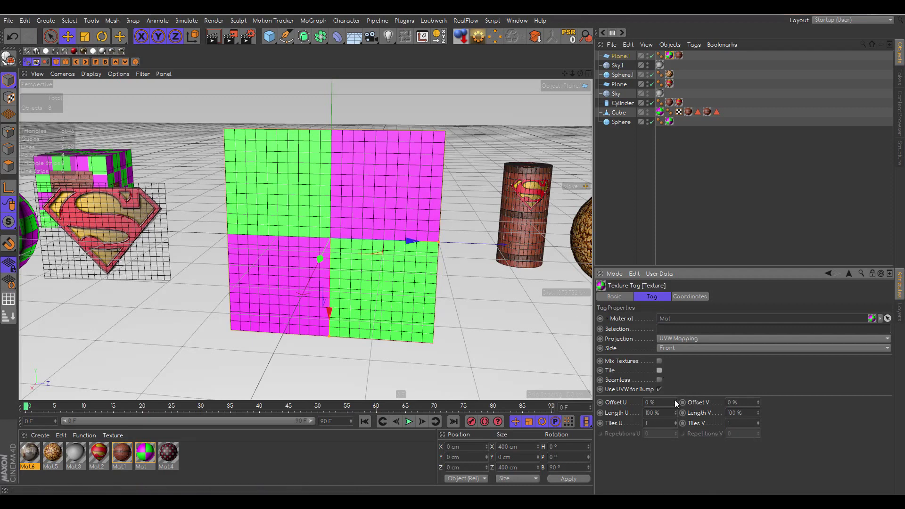
- Try shifting the untiled checker texture with Offset U at 47% and Offset V at 52%, adjusting Offset U slightly further
{"action": "mouse_move", "coordinate": [675, 400]}
{"action": "left_mouse_down"}
{"action": "mouse_move", "coordinate": [681, 395]}
{"action": "mouse_move", "coordinate": [676, 408]}
{"action": "mouse_move", "coordinate": [677, 385]}
{"action": "left_mouse_up"}
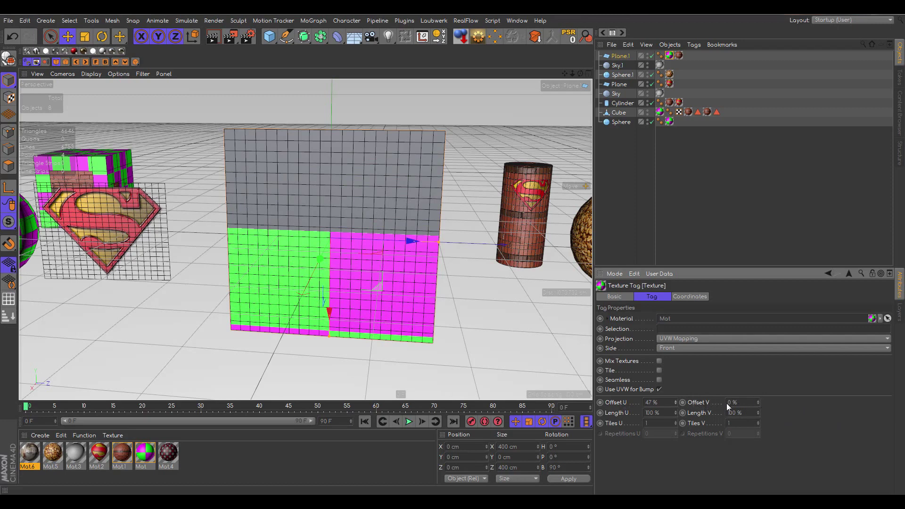
{"action": "mouse_move", "coordinate": [758, 403]}
{"action": "left_mouse_down"}
{"action": "mouse_move", "coordinate": [757, 389]}
{"action": "mouse_move", "coordinate": [752, 405]}
{"action": "left_mouse_up"}
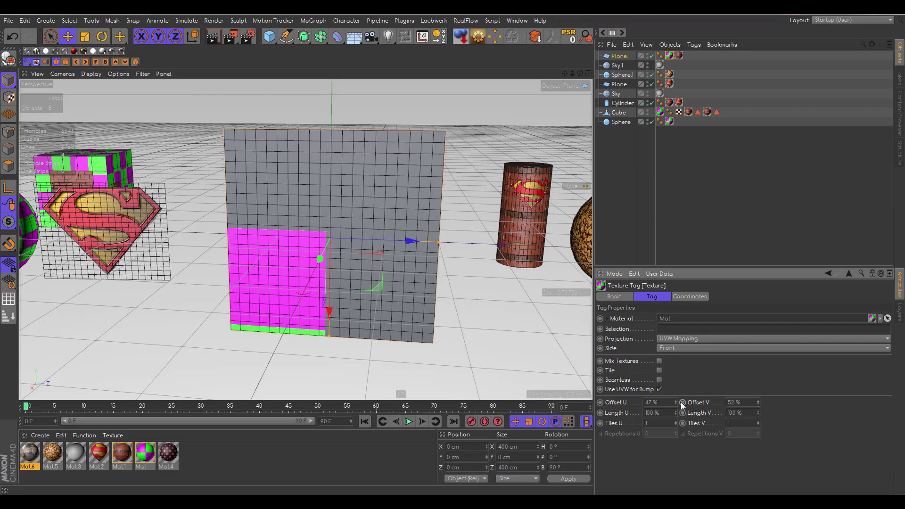
{"action": "left_click_drag", "start_coordinate": [676, 400], "coordinate": [676, 397]}
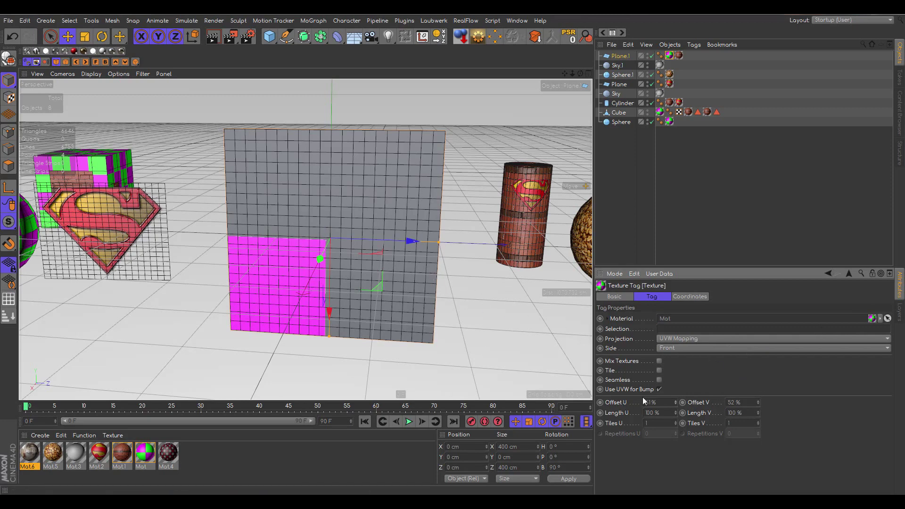
- Undo the Offset U and Offset V changes on the checker texture tag
{"action": "left_click", "coordinate": [13, 36]}
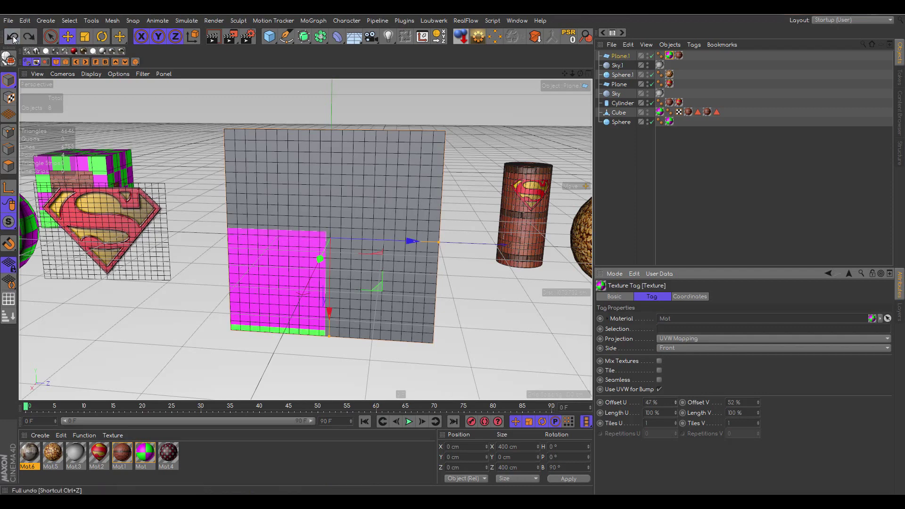
{"action": "left_click", "coordinate": [13, 37]}
{"action": "left_click", "coordinate": [12, 37]}
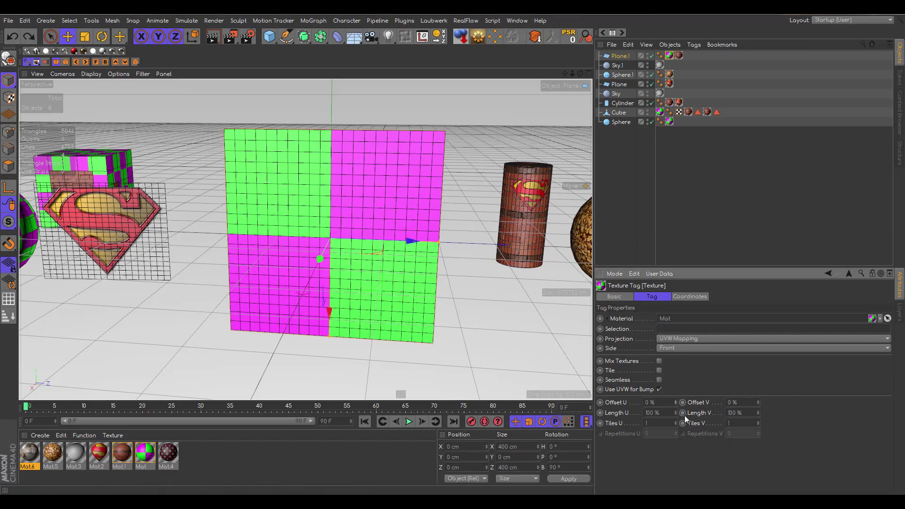
- Shrink and reposition the checker texture on the plane with Length U 30%, Length V 35% and Offset U 31%
{"action": "left_click_drag", "start_coordinate": [676, 411], "coordinate": [677, 379]}
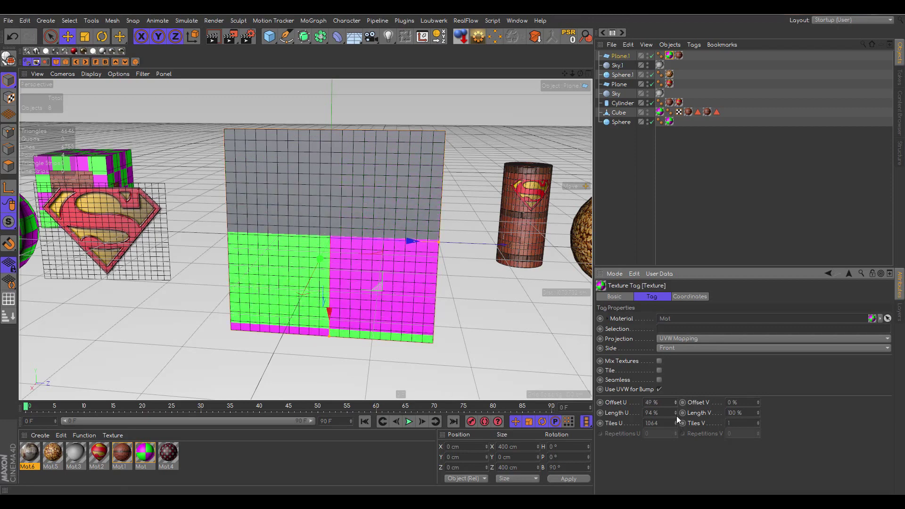
{"action": "left_click_drag", "start_coordinate": [676, 413], "coordinate": [677, 443]}
{"action": "left_click_drag", "start_coordinate": [759, 409], "coordinate": [759, 437]}
{"action": "left_click_drag", "start_coordinate": [758, 412], "coordinate": [751, 408]}
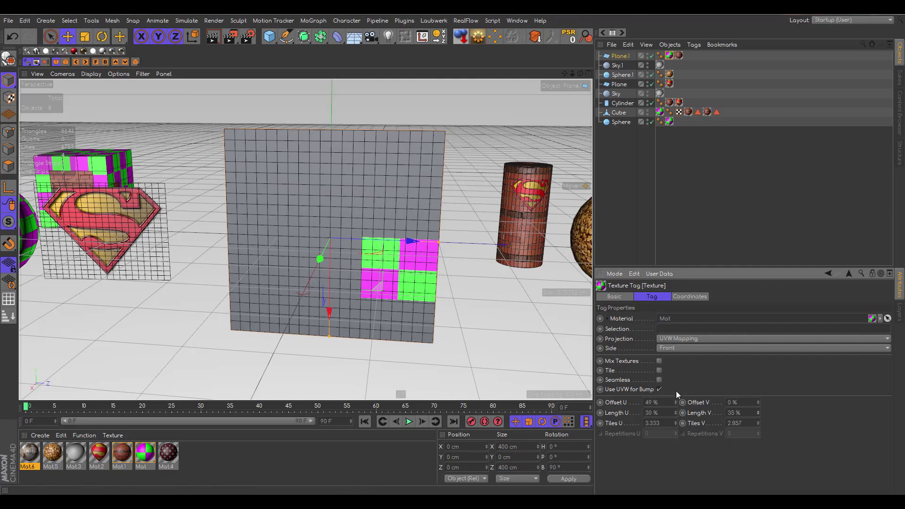
{"action": "left_click_drag", "start_coordinate": [676, 402], "coordinate": [666, 403]}
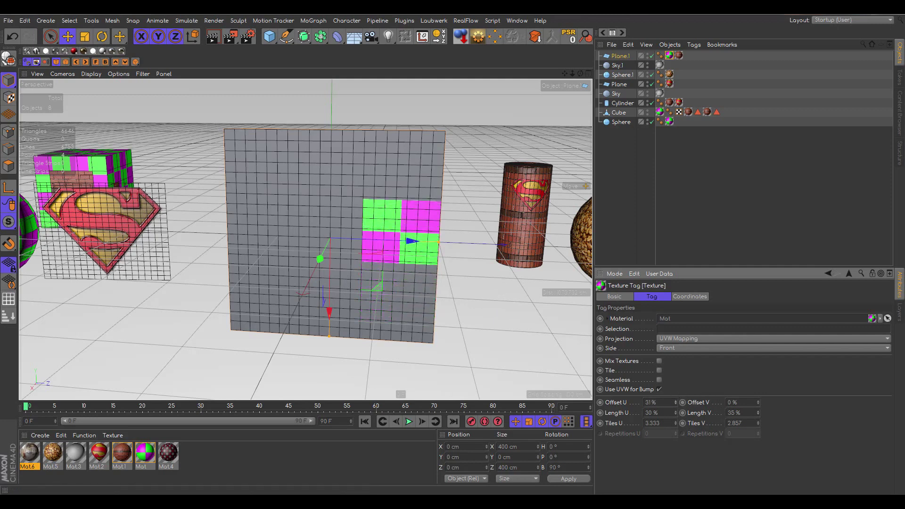
- Try shifting the checker texture along V, return Offset V to 0% and Length V to 100%, and set Length U to 38%
{"action": "left_click_drag", "start_coordinate": [757, 401], "coordinate": [767, 413]}
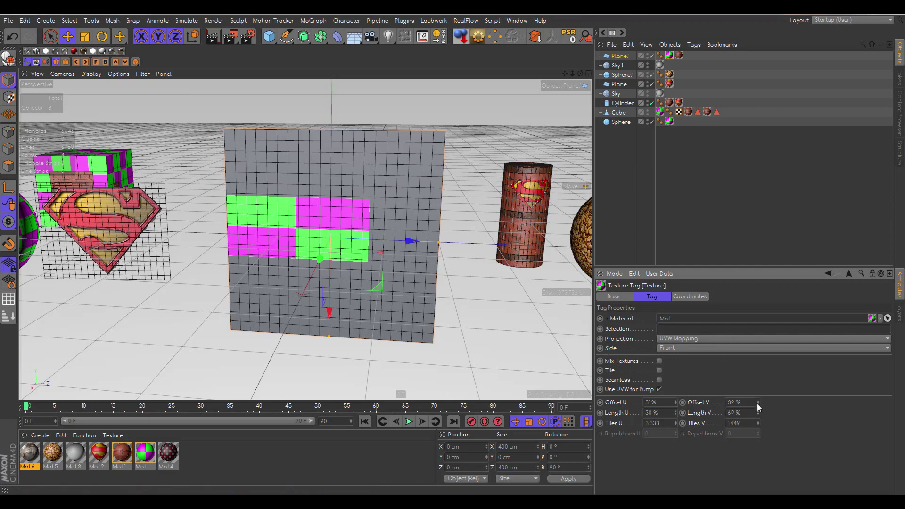
{"action": "mouse_move", "coordinate": [758, 404]}
{"action": "left_mouse_down"}
{"action": "mouse_move", "coordinate": [749, 404]}
{"action": "mouse_move", "coordinate": [765, 409]}
{"action": "left_mouse_up"}
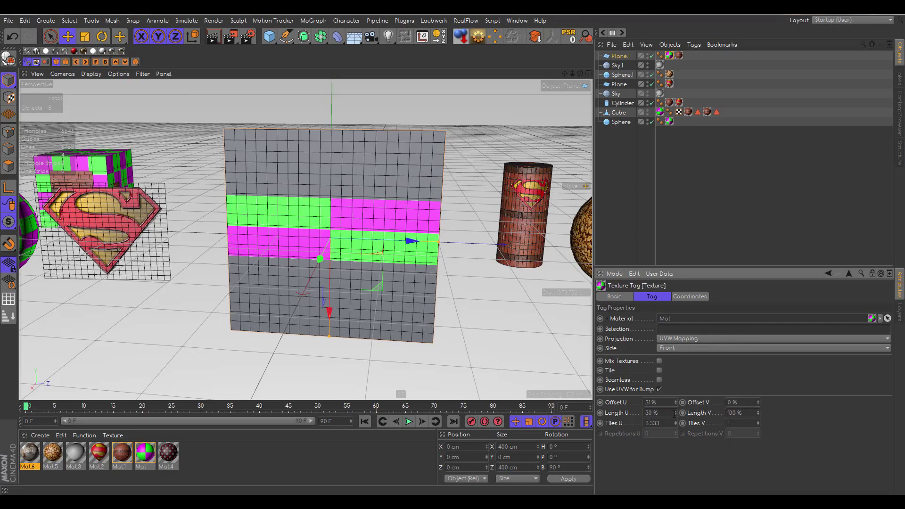
{"action": "left_click_drag", "start_coordinate": [675, 411], "coordinate": [676, 411]}
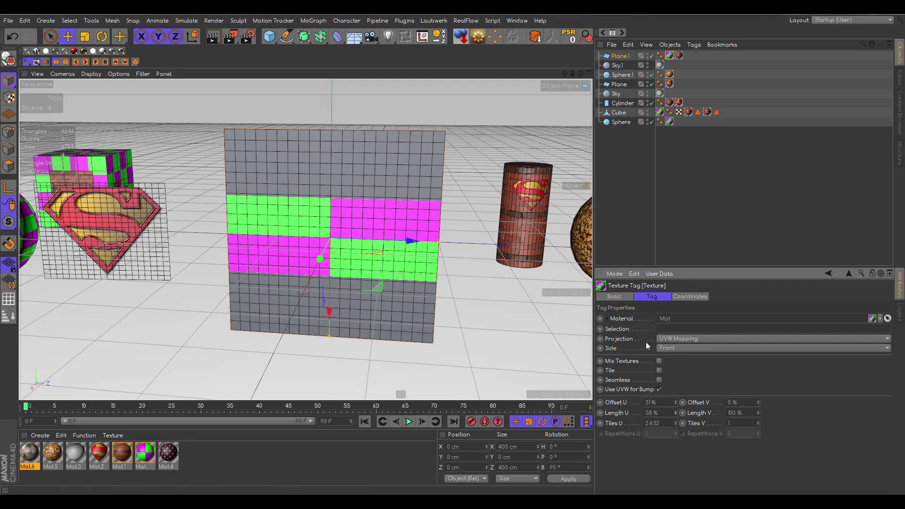
- Reset the checker texture on the plane to Offset U 0% and Length U 100%
{"action": "left_click", "coordinate": [672, 402]}
{"action": "left_click_drag", "start_coordinate": [676, 401], "coordinate": [675, 380]}
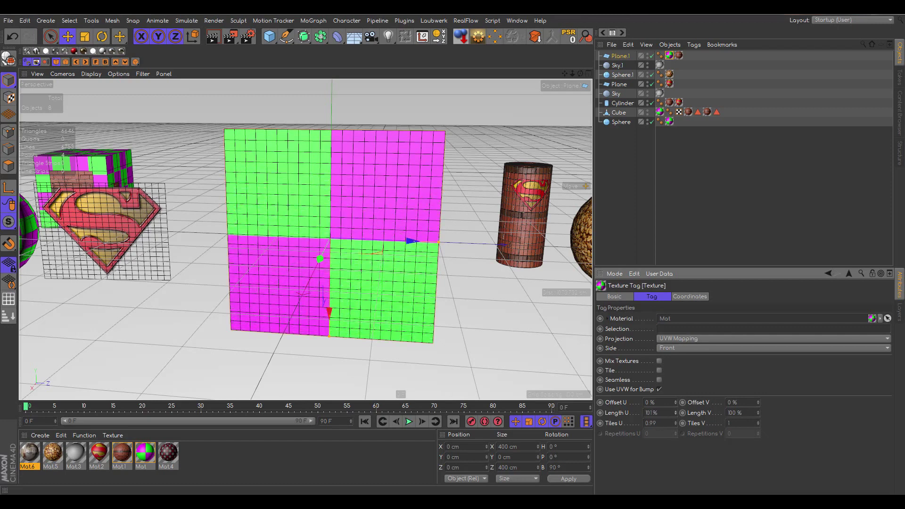
{"action": "left_click", "coordinate": [675, 415]}
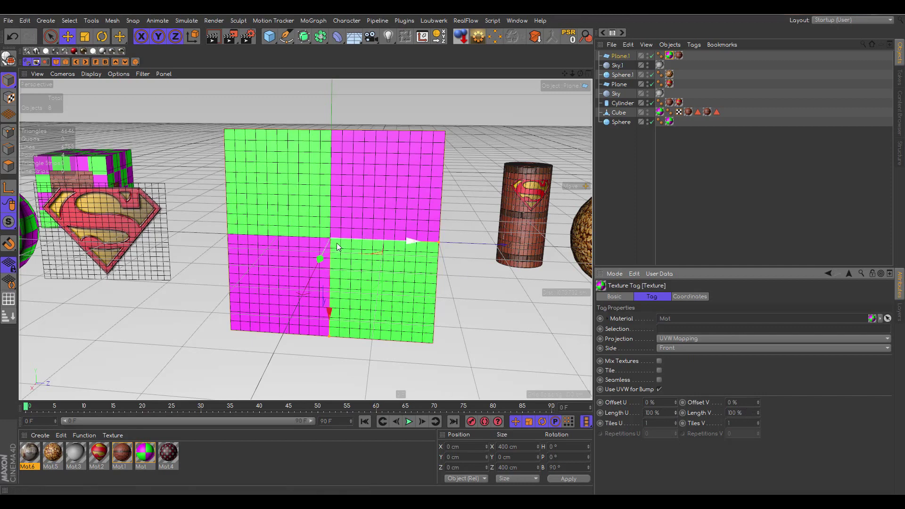
- Center the untiled checker texture at half size with Length U and V 50% and Offset U and V 25%
{"action": "left_click", "coordinate": [653, 413]}
{"action": "type", "text": "50"}
{"action": "key", "text": "Tab"}
{"action": "type", "text": "50"}
{"action": "key", "text": "Return"}
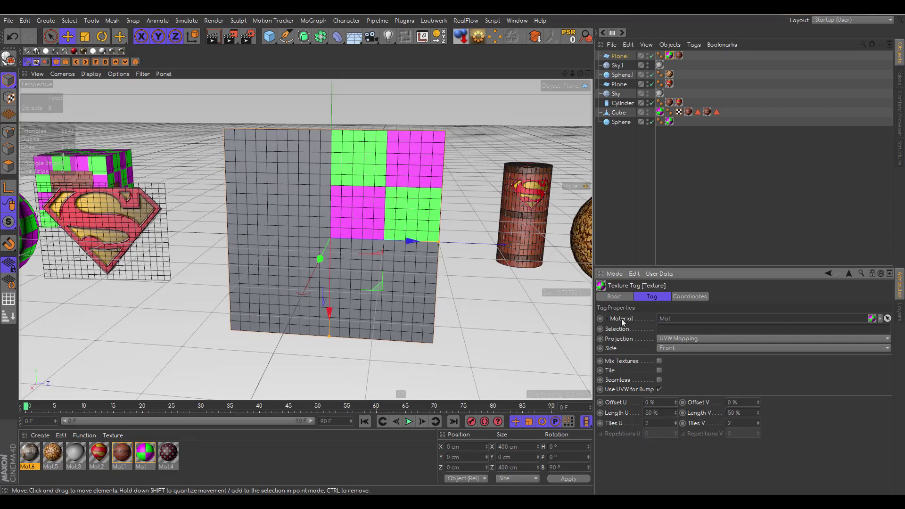
{"action": "left_click_drag", "start_coordinate": [678, 401], "coordinate": [677, 387]}
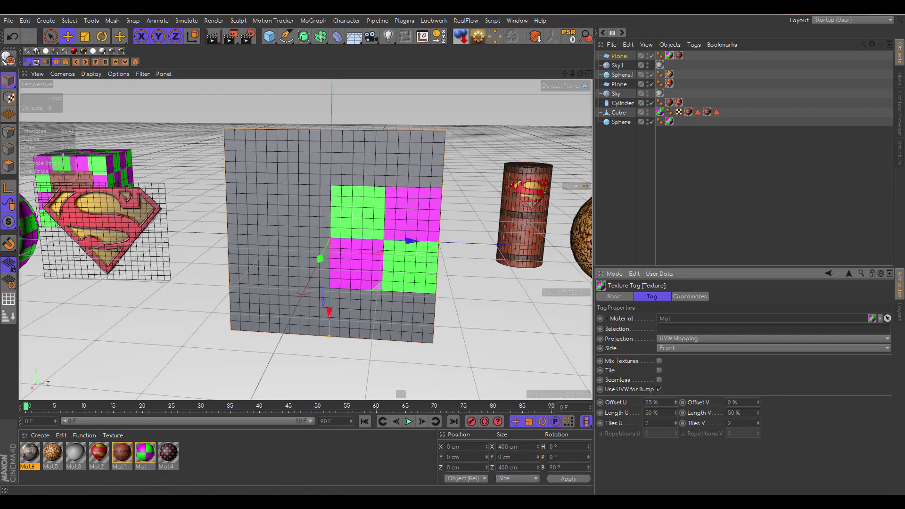
{"action": "left_click_drag", "start_coordinate": [759, 405], "coordinate": [759, 397]}
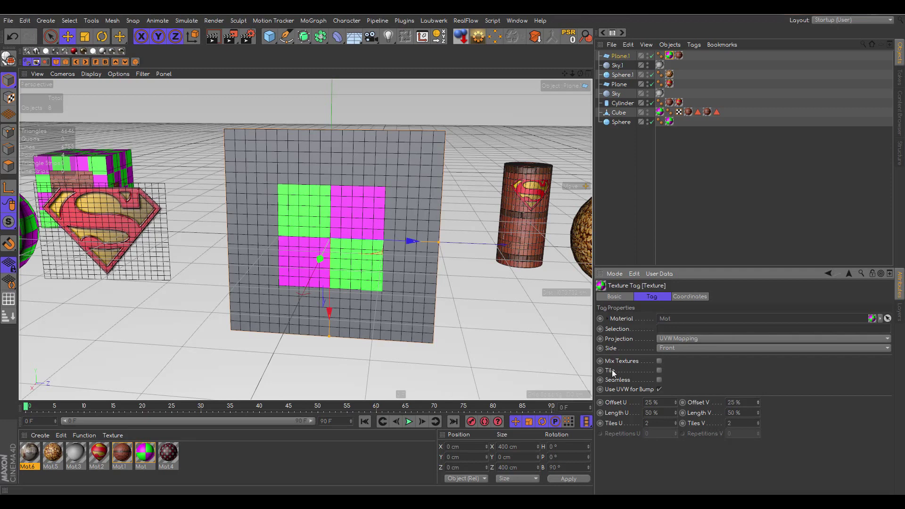
- Try tiling the checker texture, turn Tile off again and check the texture tag's coordinates
{"action": "left_click", "coordinate": [660, 371]}
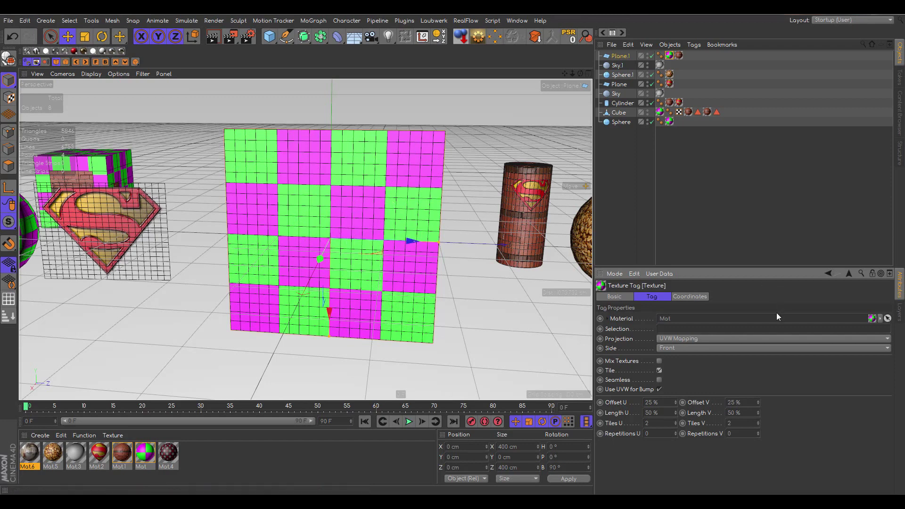
{"action": "left_click", "coordinate": [660, 371]}
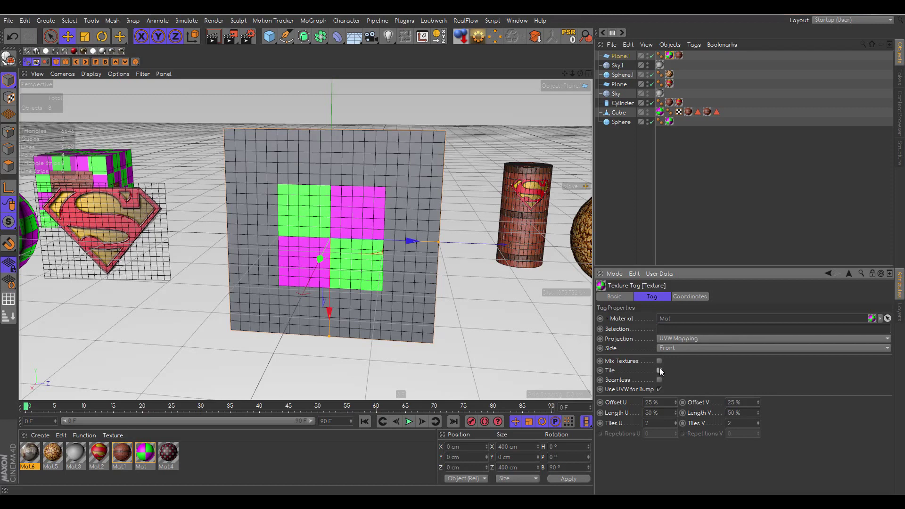
{"action": "left_click", "coordinate": [700, 297]}
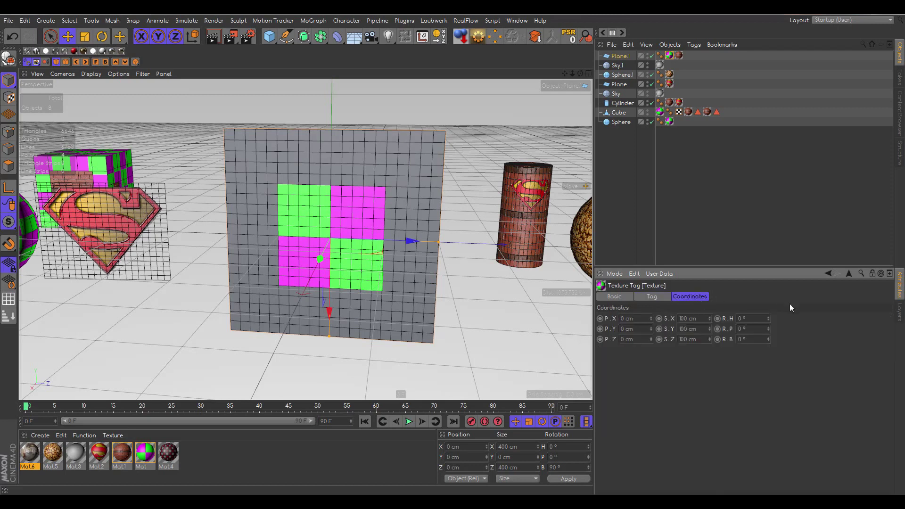
{"action": "key", "text": "ctrl+z"}
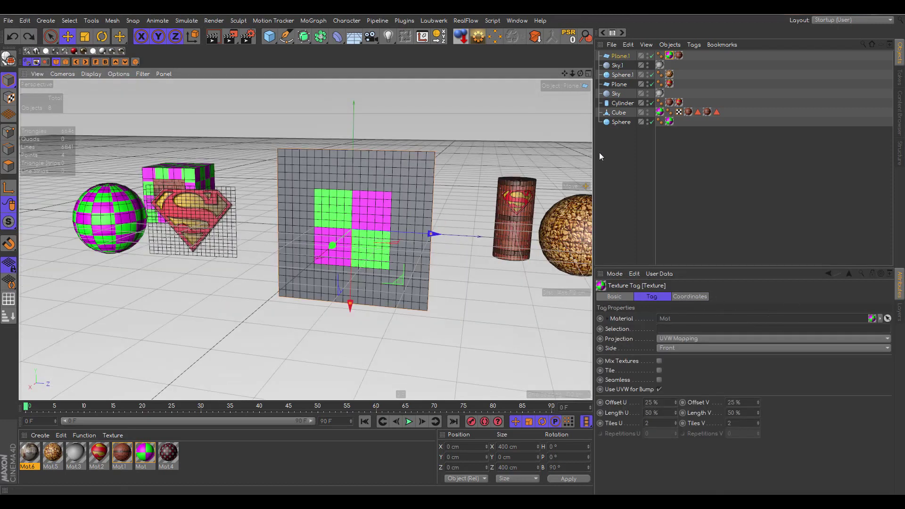
- Fit the checker texture tag to the whole plane with Fit to Object
{"action": "left_click", "coordinate": [669, 56]}
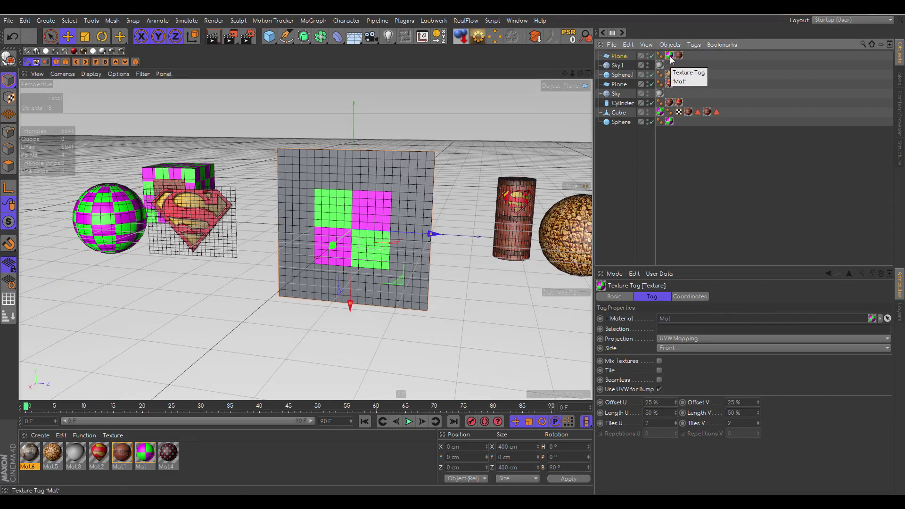
{"action": "right_click", "coordinate": [671, 60]}
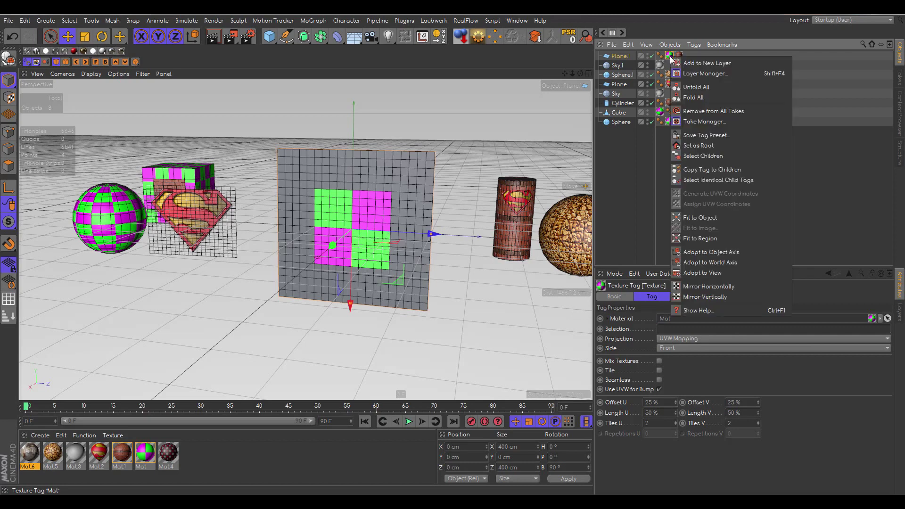
{"action": "left_click", "coordinate": [713, 219]}
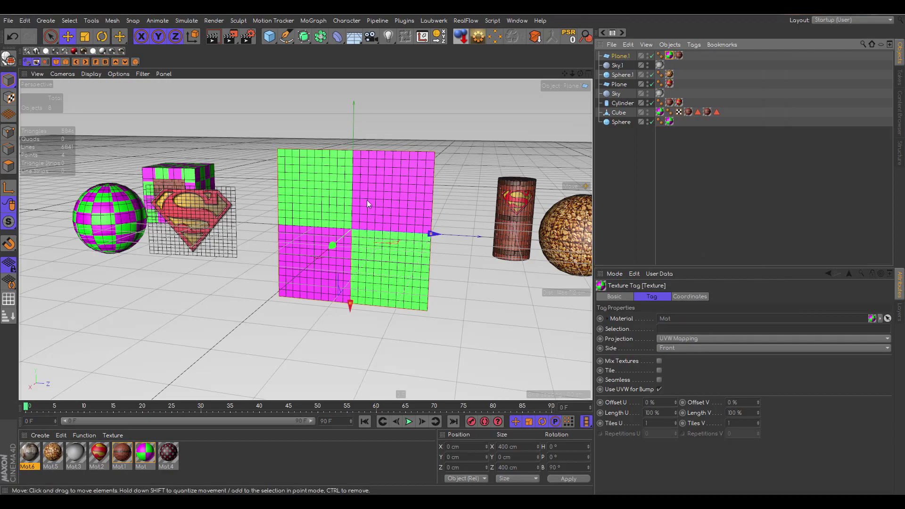
- Fit the brick texture on the plane's back side to a rectangular region around its center with Fit to Region
{"action": "left_click_drag", "start_coordinate": [581, 74], "coordinate": [628, 74]}
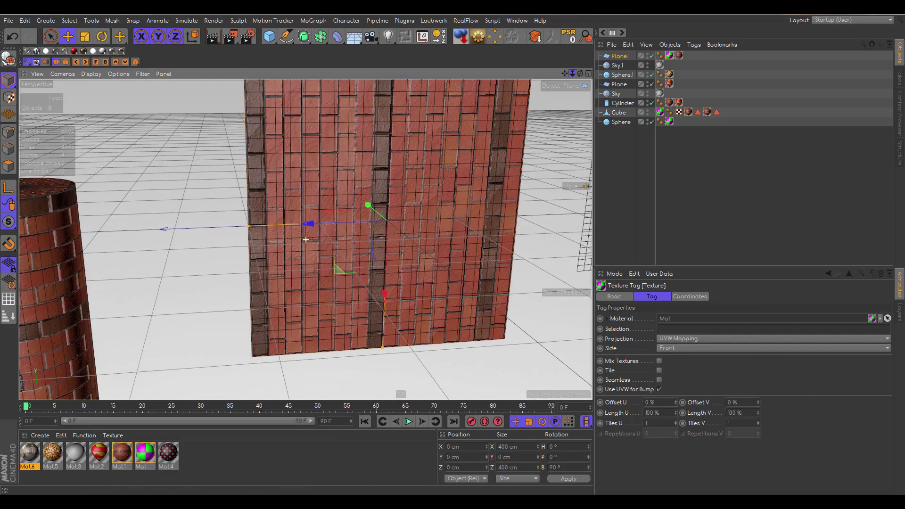
{"action": "left_click", "coordinate": [679, 55]}
{"action": "right_click", "coordinate": [680, 56]}
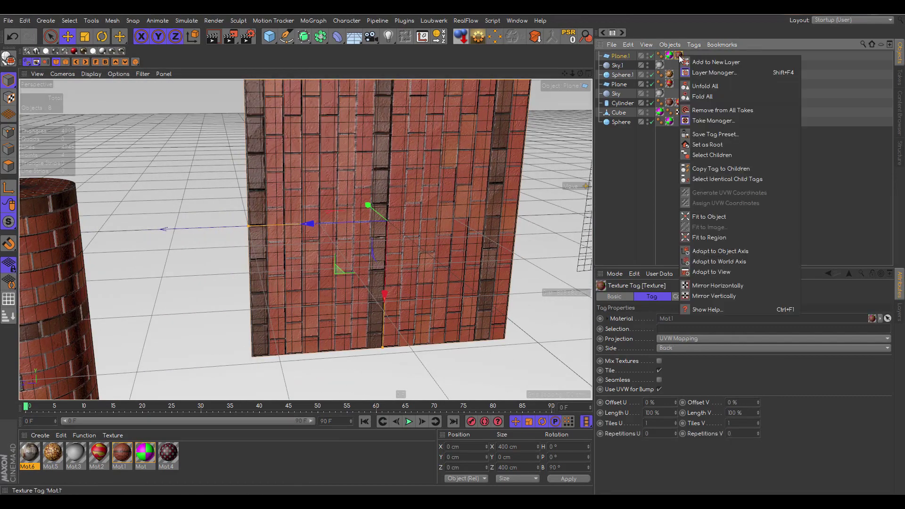
{"action": "left_click", "coordinate": [717, 237]}
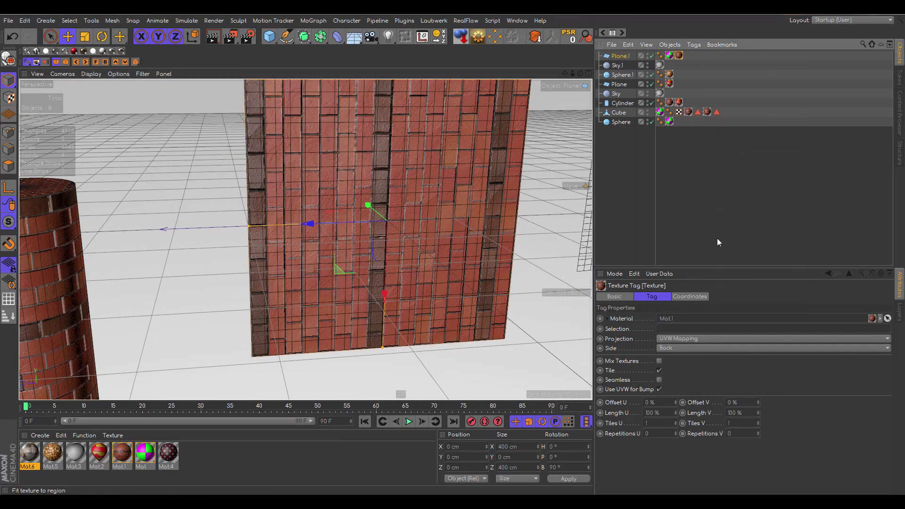
{"action": "left_click_drag", "start_coordinate": [327, 180], "coordinate": [455, 280]}
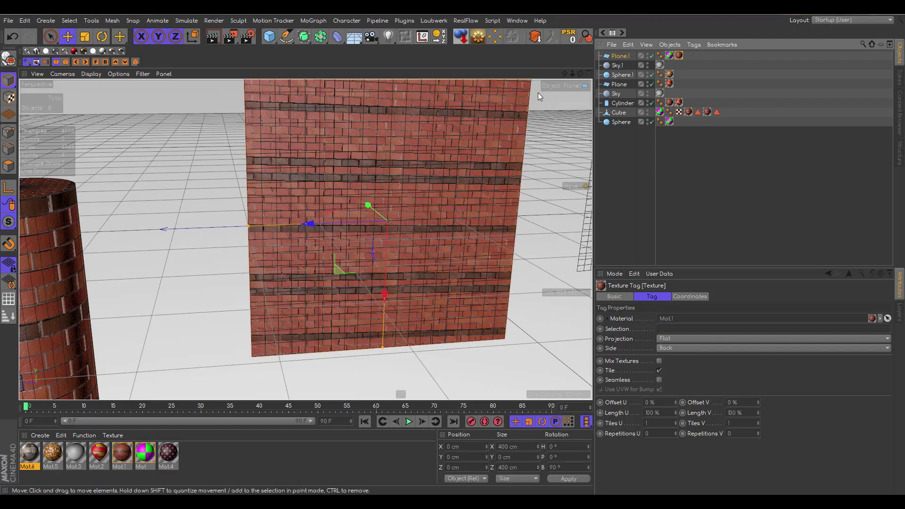
- Turn off Tile for the brick texture tag and compare the plane's front and back sides
{"action": "left_click_drag", "start_coordinate": [573, 73], "coordinate": [495, 70]}
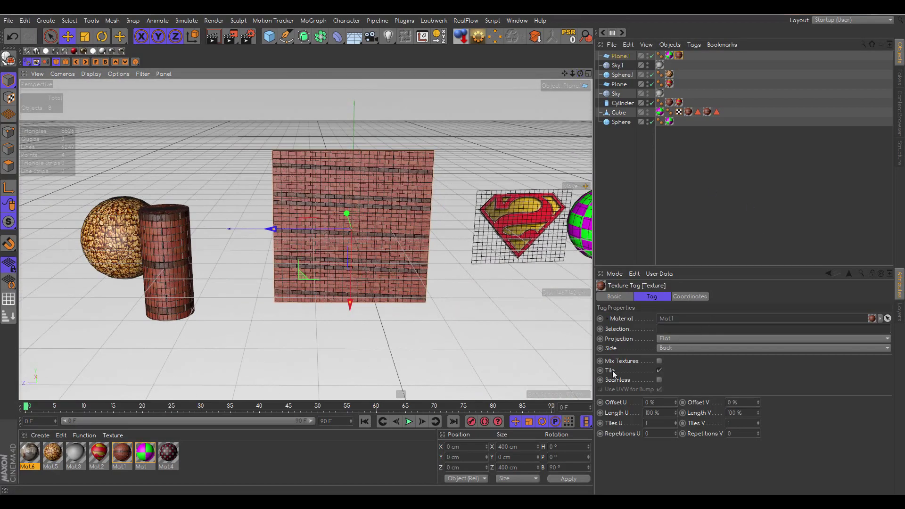
{"action": "left_click", "coordinate": [659, 371]}
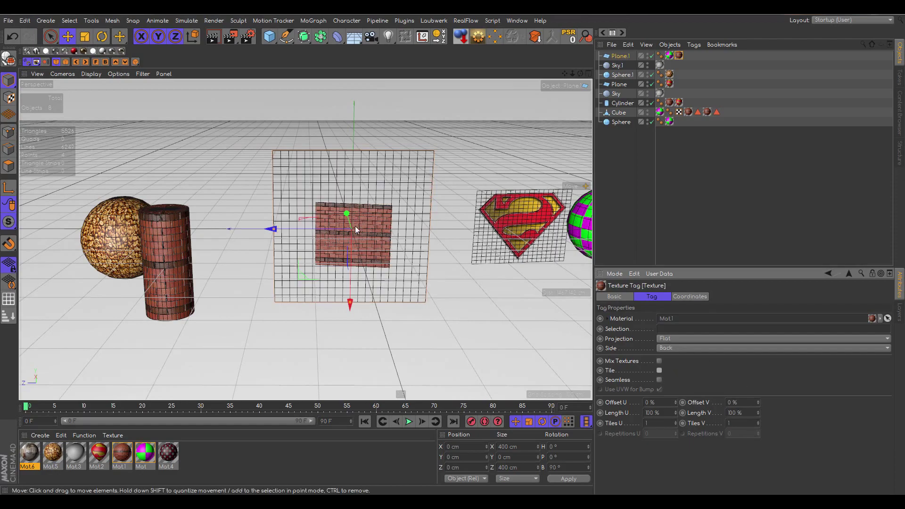
{"action": "left_click_drag", "start_coordinate": [581, 73], "coordinate": [637, 75]}
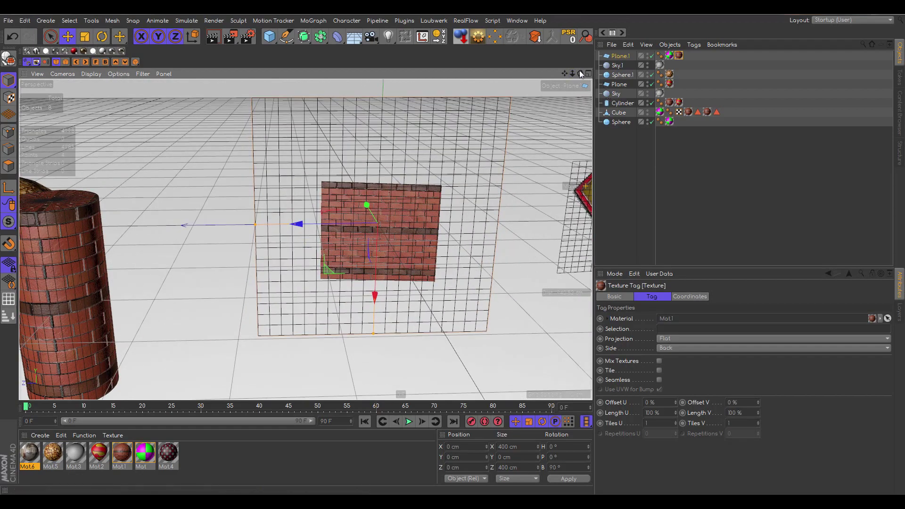
{"action": "left_click_drag", "start_coordinate": [580, 71], "coordinate": [429, 142]}
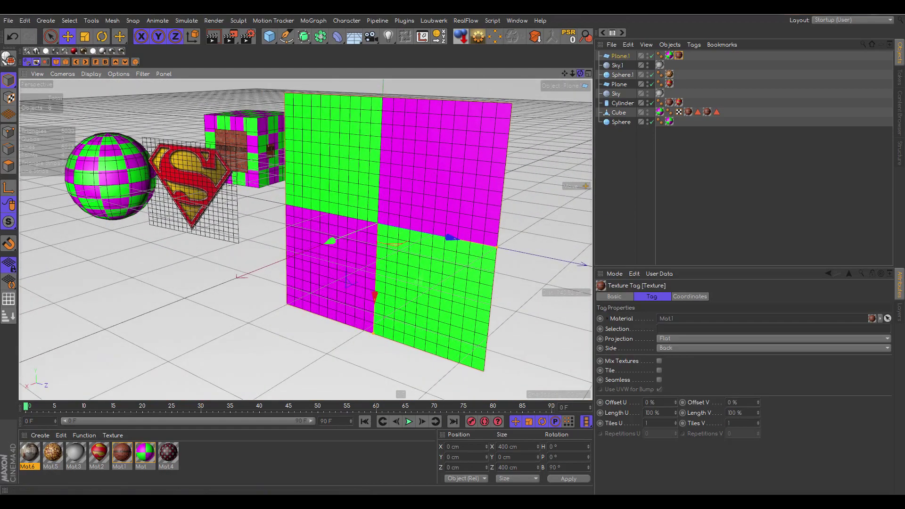
{"action": "left_click_drag", "start_coordinate": [580, 74], "coordinate": [311, 131]}
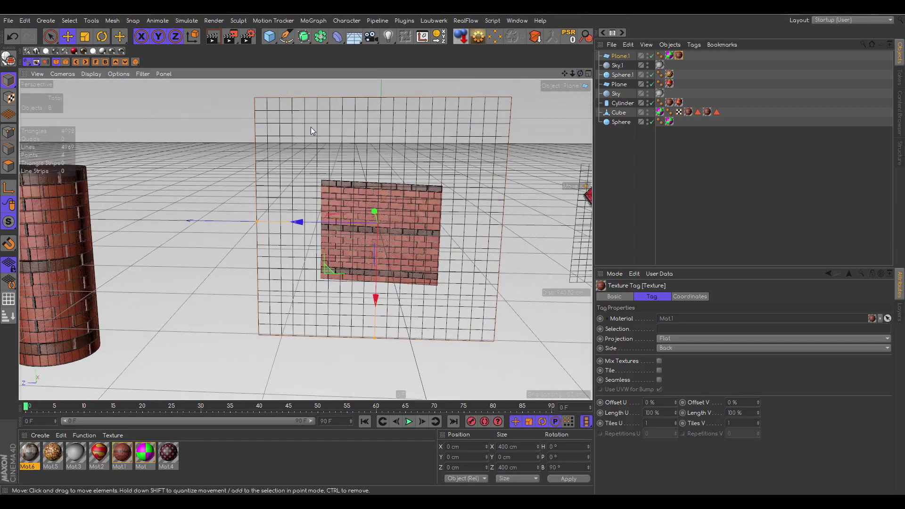
- Refit the brick texture to a wide rectangular region near the plane's upper edge with Fit to Region
{"action": "right_click", "coordinate": [679, 55]}
{"action": "left_click", "coordinate": [719, 237]}
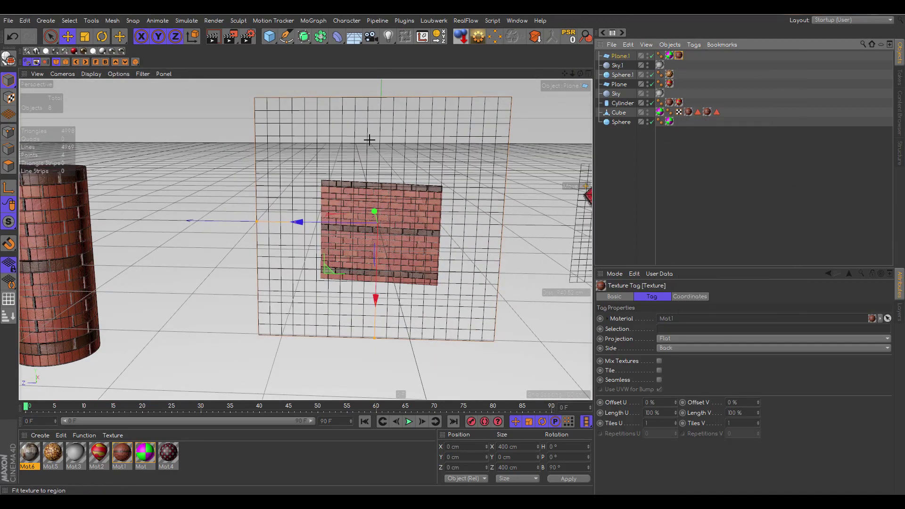
{"action": "left_click_drag", "start_coordinate": [323, 114], "coordinate": [461, 169]}
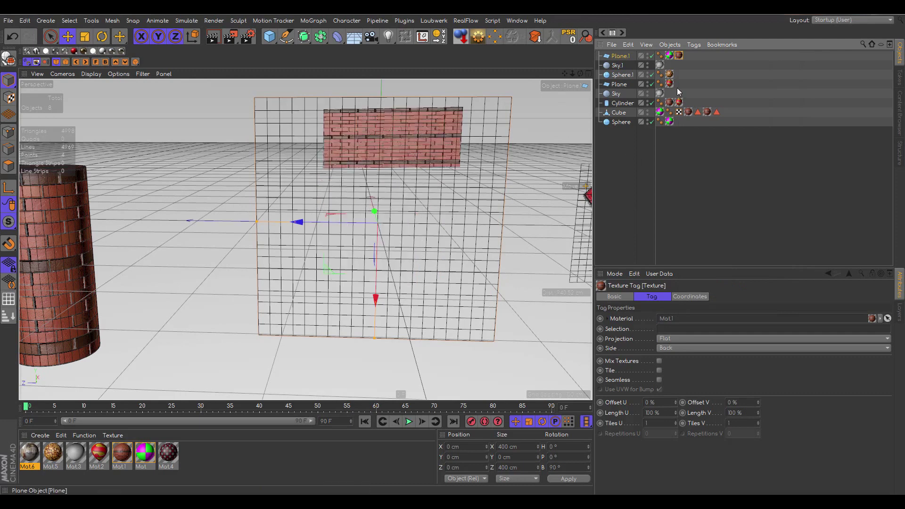
- Fit the brick texture tag to the whole plane with Fit to Object and view the plane's checker side
{"action": "right_click", "coordinate": [679, 55]}
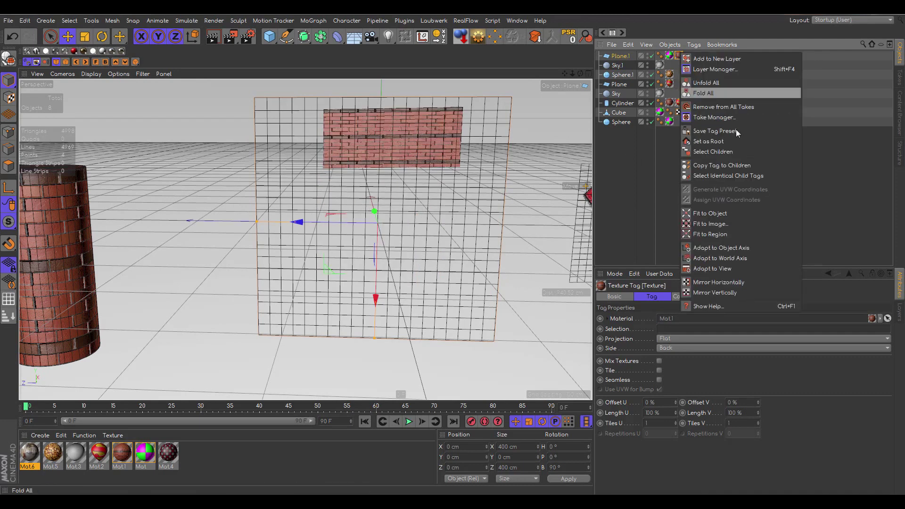
{"action": "left_click", "coordinate": [720, 213]}
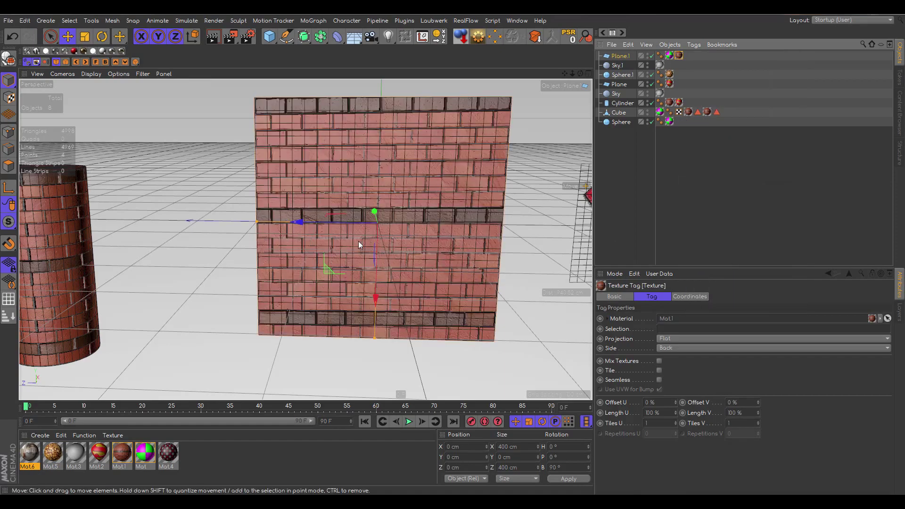
{"action": "mouse_move", "coordinate": [580, 73]}
{"action": "left_mouse_down"}
{"action": "mouse_move", "coordinate": [724, 81]}
{"action": "mouse_move", "coordinate": [609, 88]}
{"action": "mouse_move", "coordinate": [708, 85]}
{"action": "mouse_move", "coordinate": [581, 75]}
{"action": "left_mouse_up"}
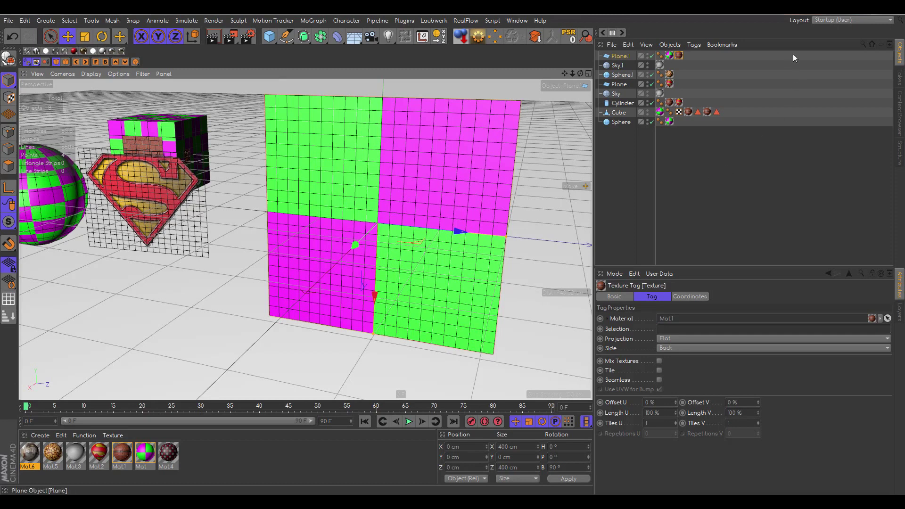
{"action": "left_click", "coordinate": [837, 18]}
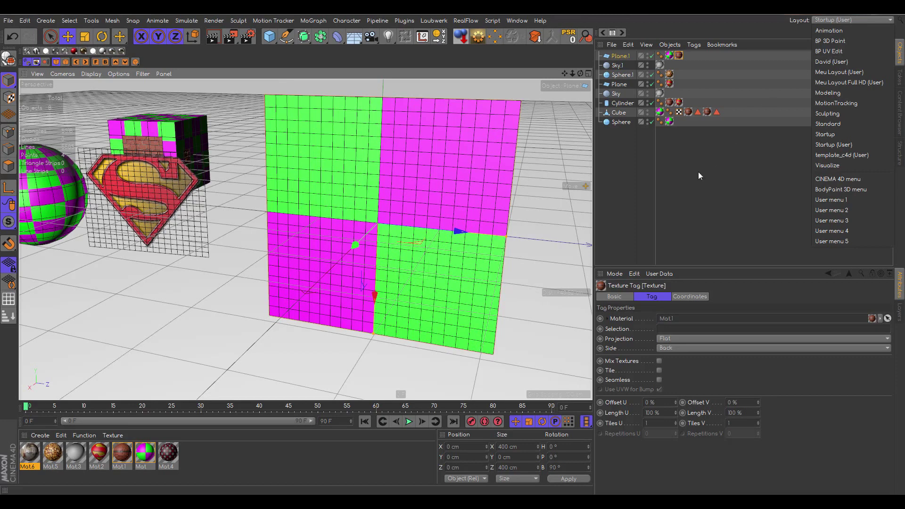
{"action": "left_click", "coordinate": [703, 188]}
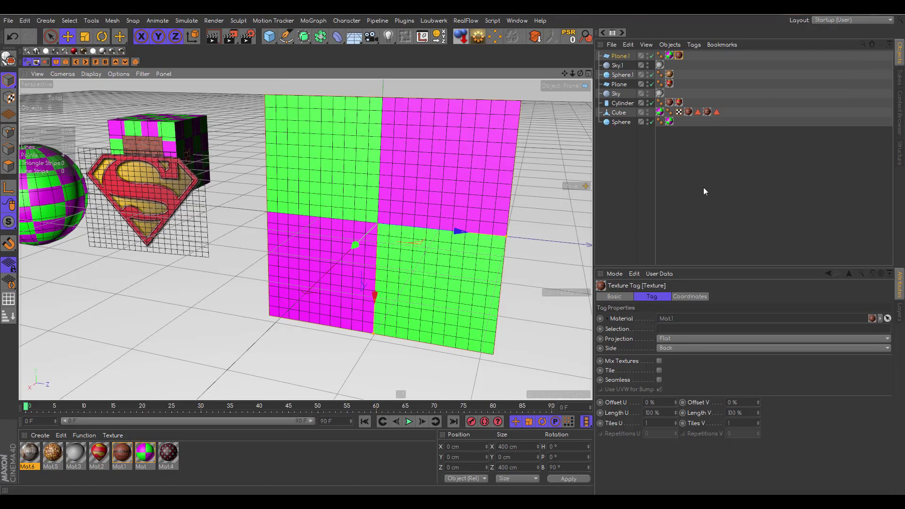